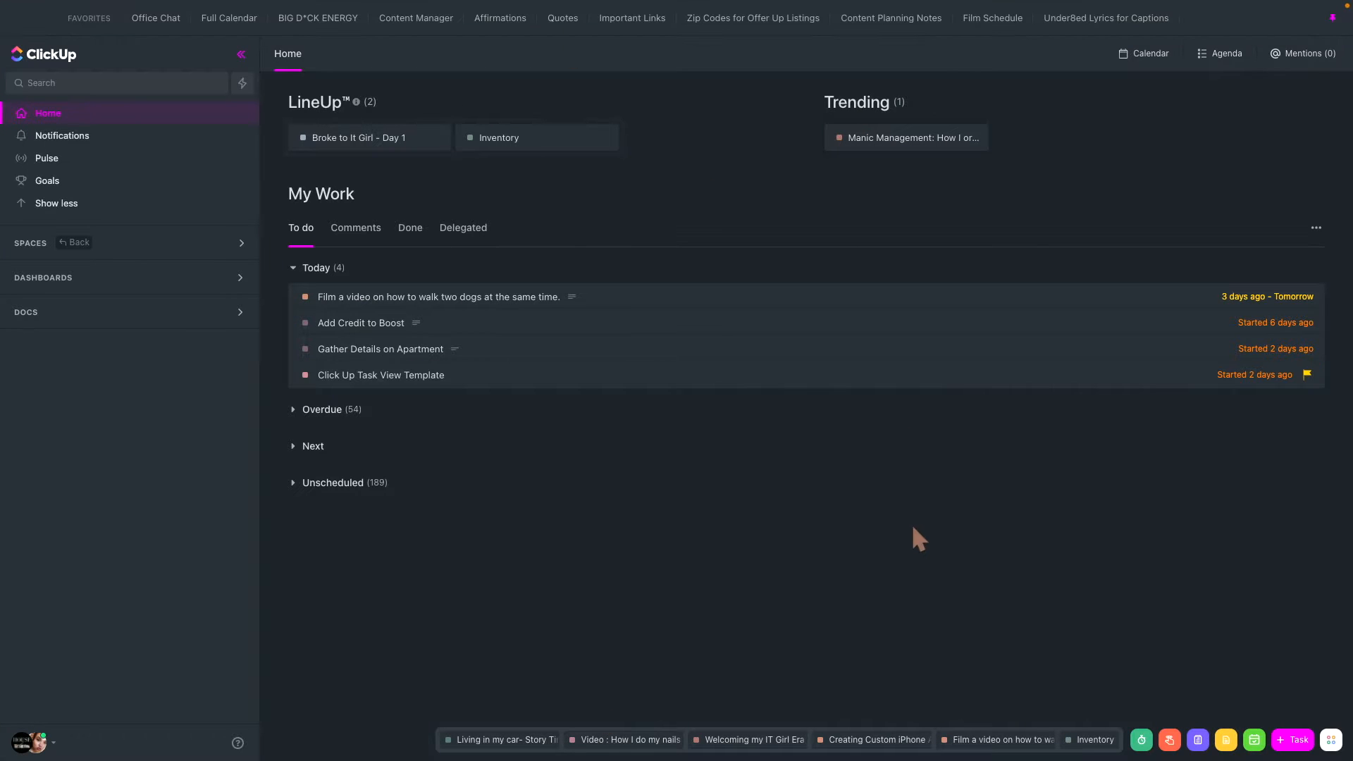
- Add the recent task starting "Manic Management: How to decide what ways to" to the LineUp on Home
{"action": "left_click_drag", "start_coordinate": [926, 147], "coordinate": [292, 135]}
{"action": "left_click_drag", "start_coordinate": [928, 151], "coordinate": [547, 125]}
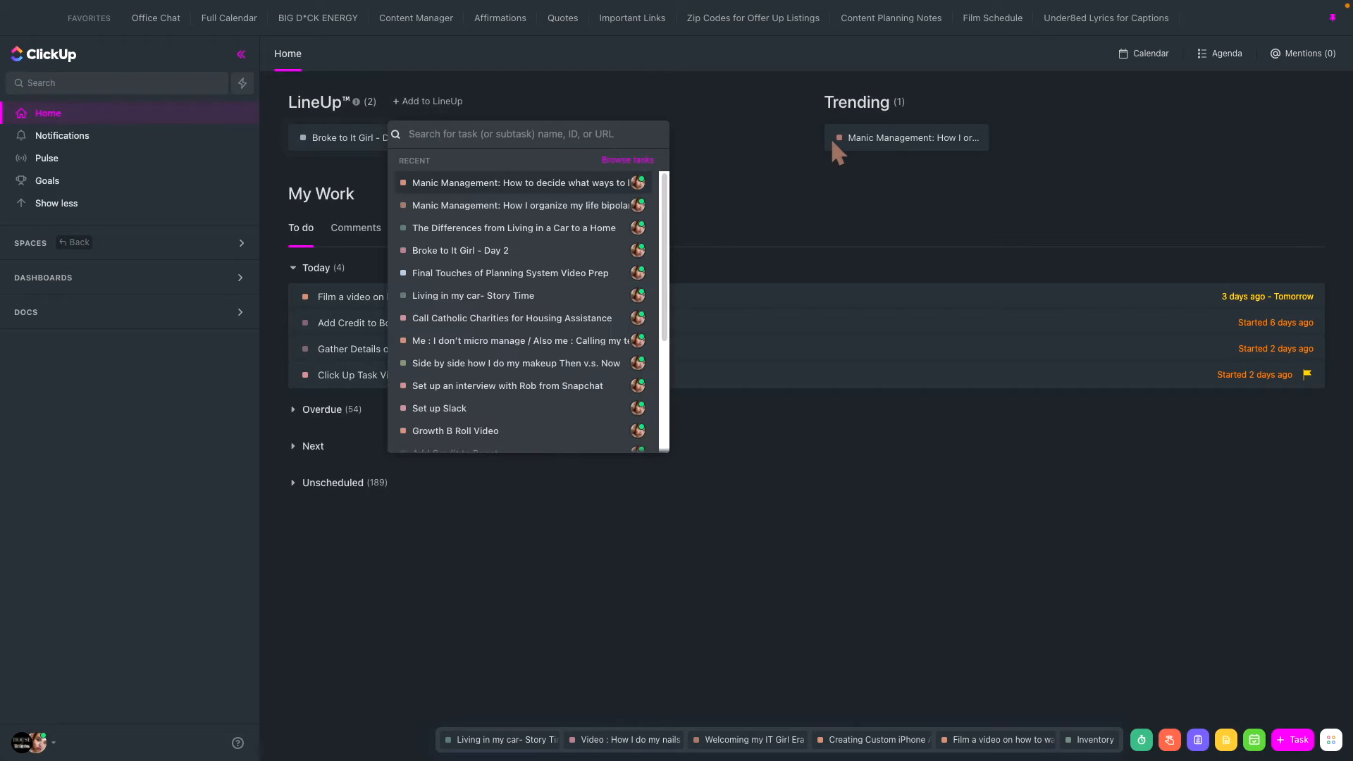
{"action": "left_click", "coordinate": [515, 182]}
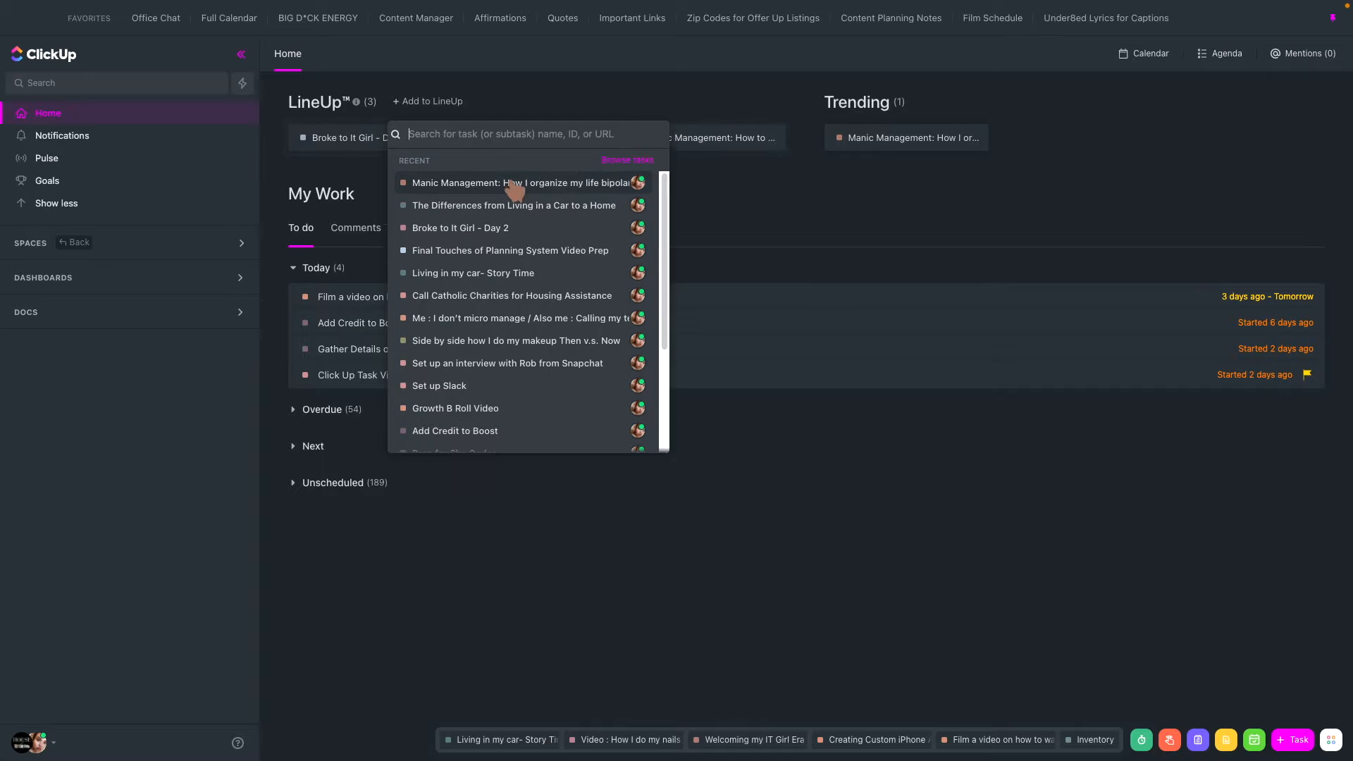
{"action": "left_click", "coordinate": [840, 169]}
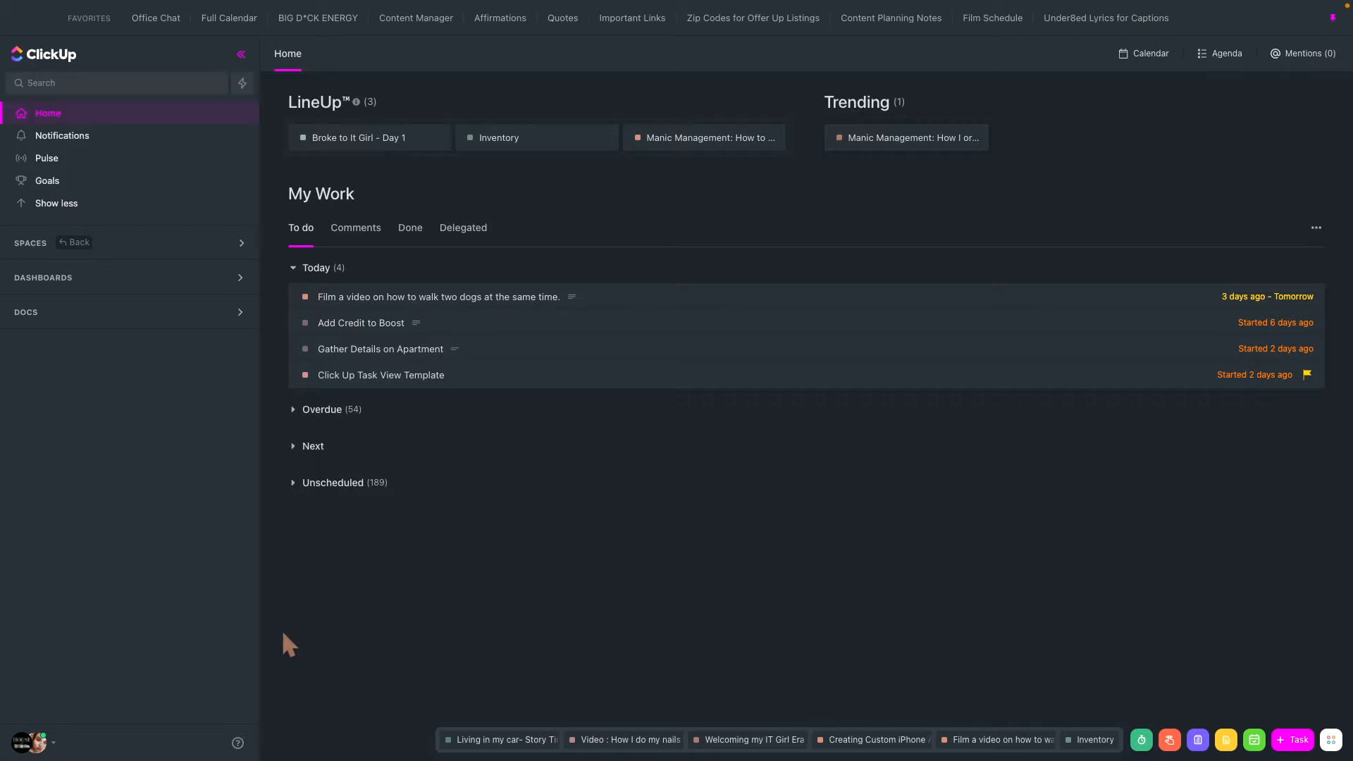
- Switch to the Garbage Graphics workspace and look through its Everything view and its Dashboards and Docs sections
{"action": "left_click", "coordinate": [48, 744]}
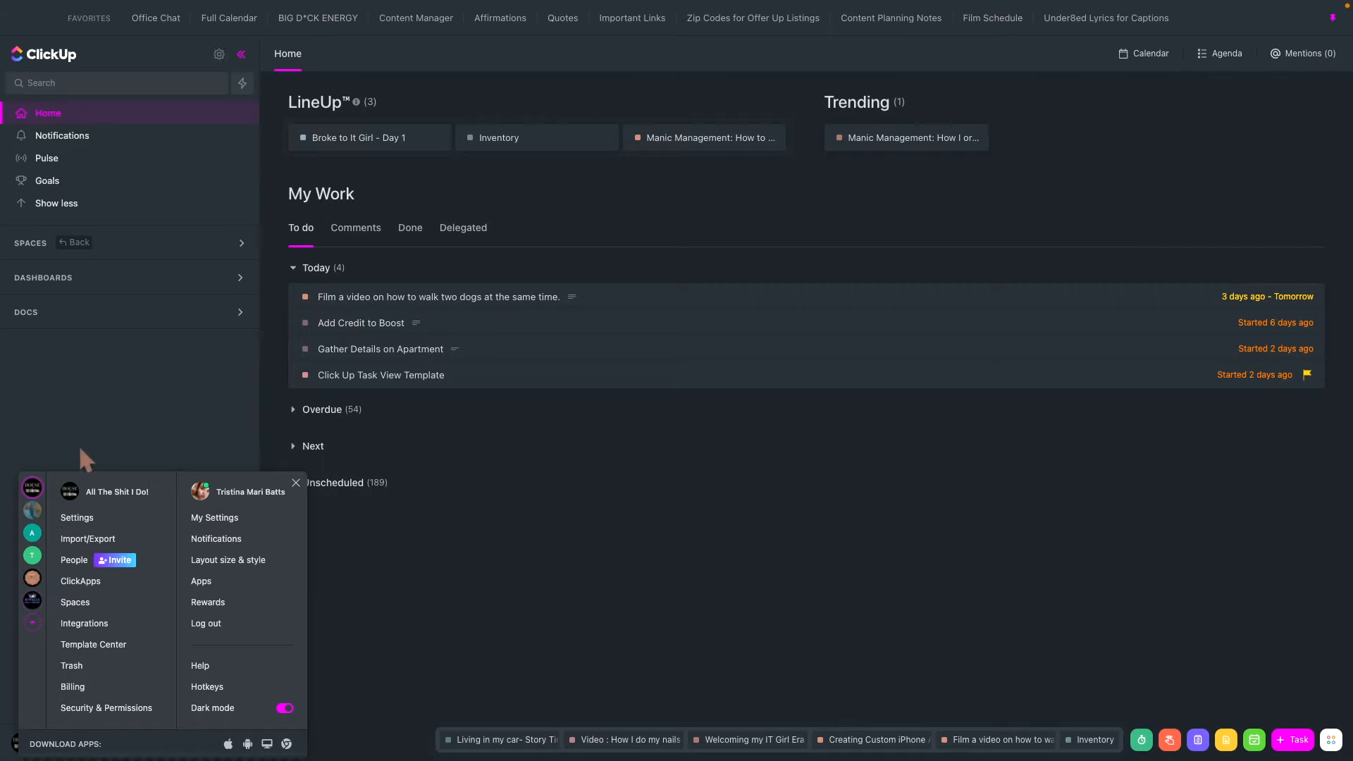
{"action": "left_click", "coordinate": [32, 577]}
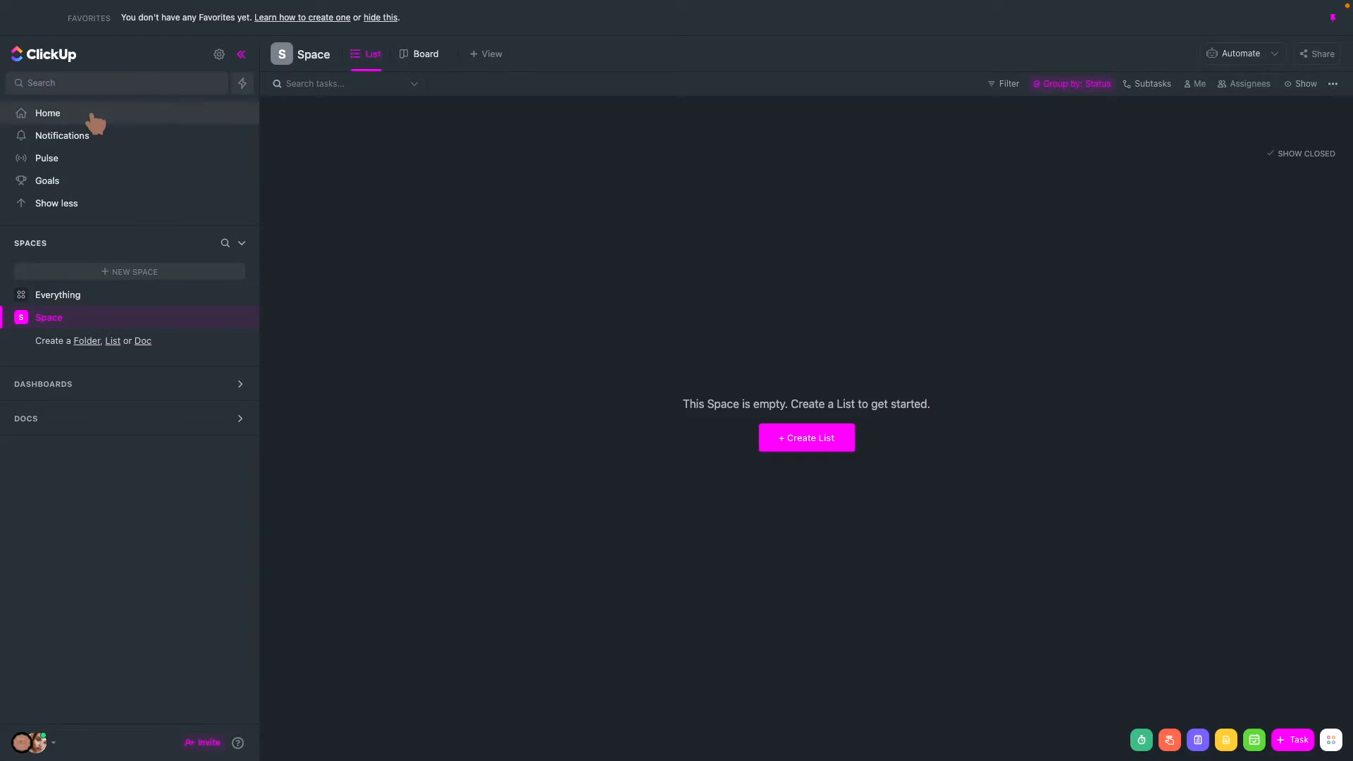
{"action": "left_click", "coordinate": [54, 288]}
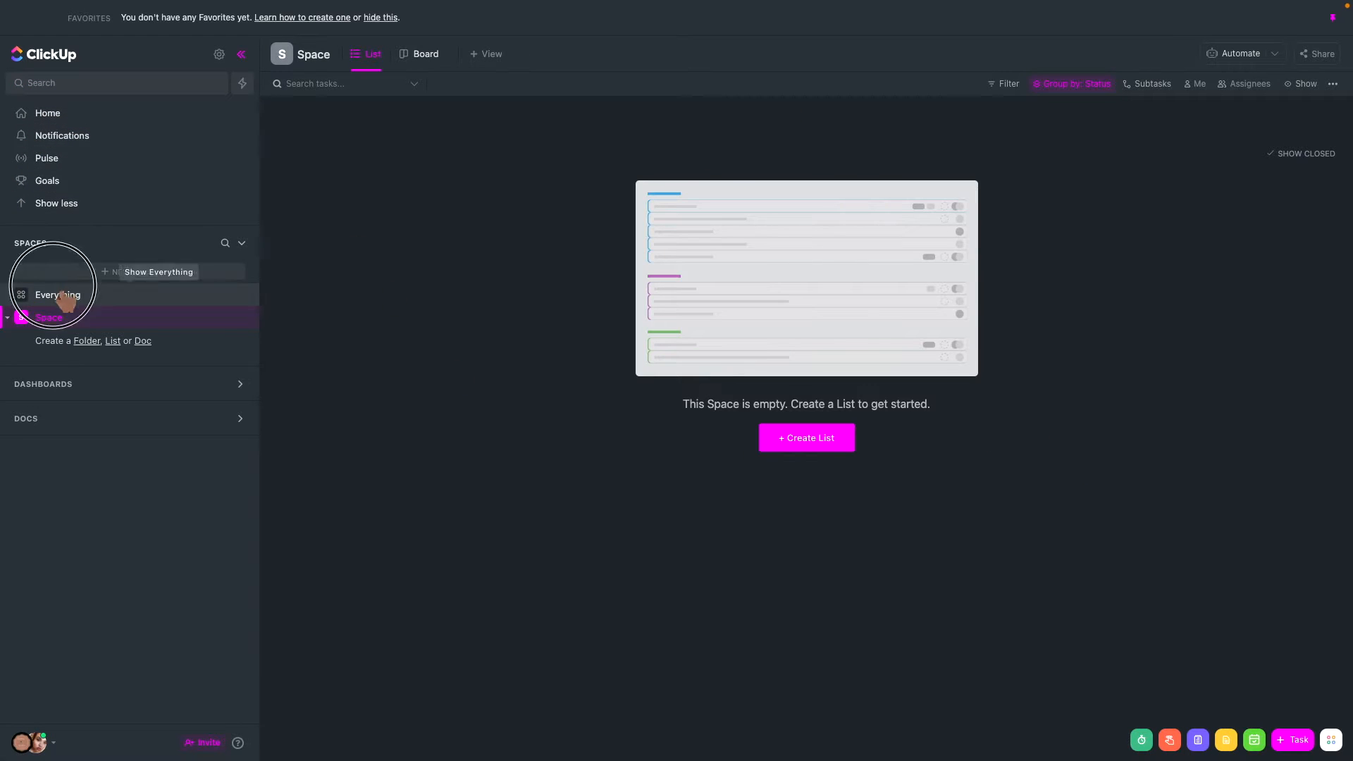
{"action": "left_click", "coordinate": [115, 377]}
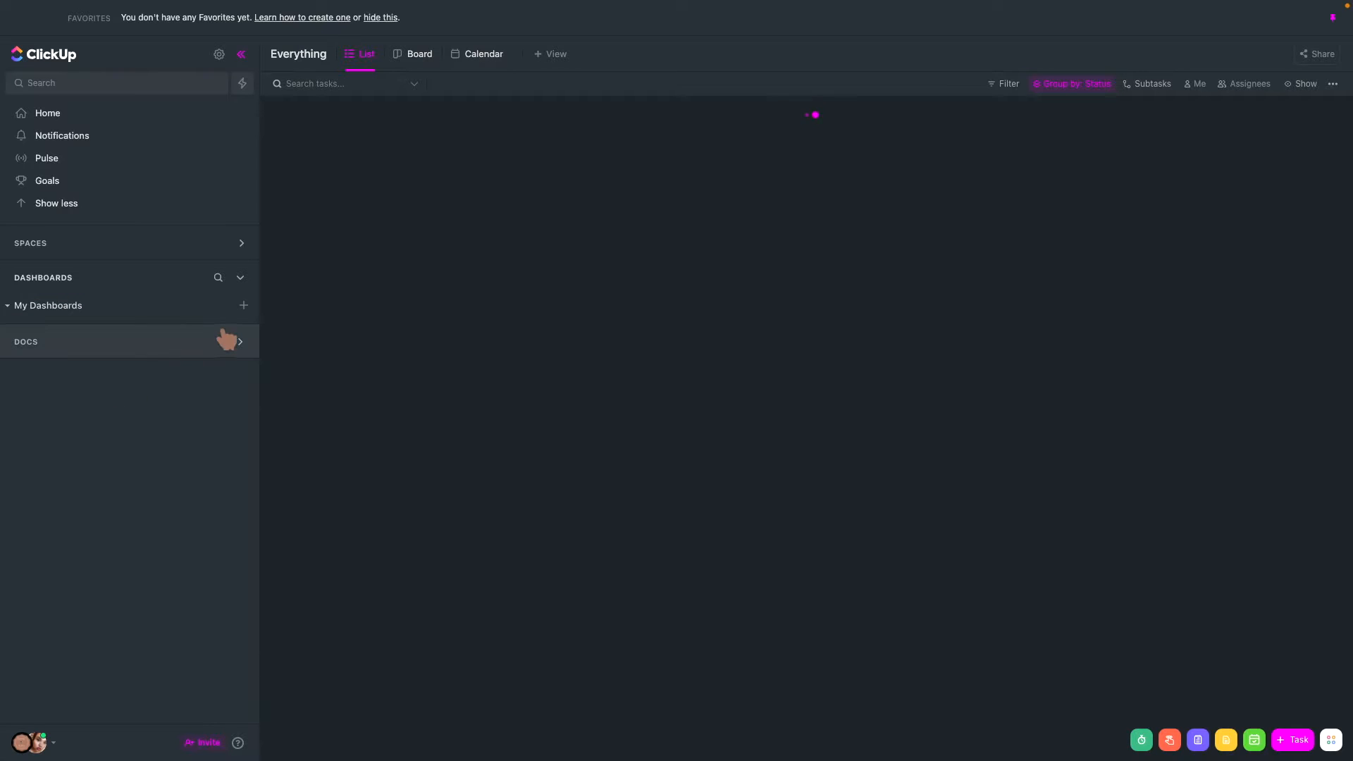
{"action": "left_click", "coordinate": [251, 352]}
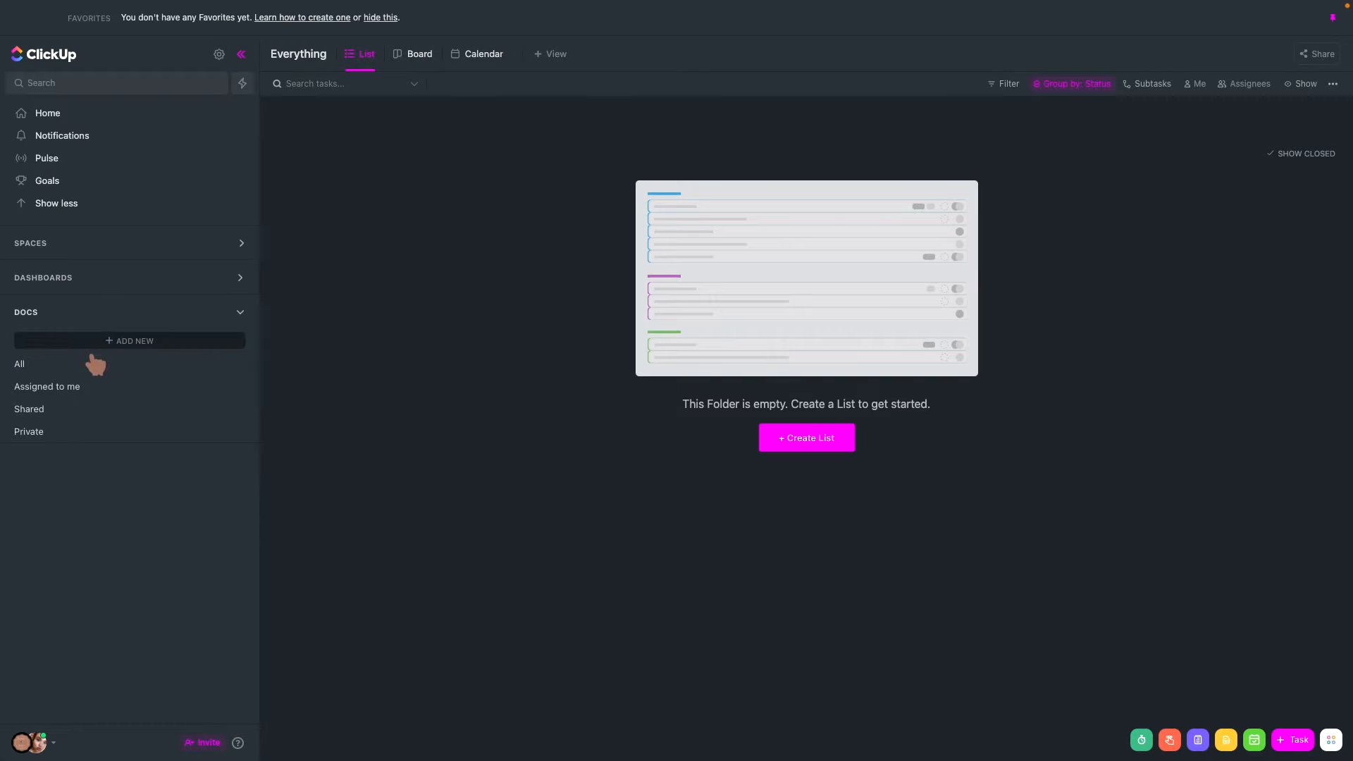
{"action": "left_click", "coordinate": [255, 316]}
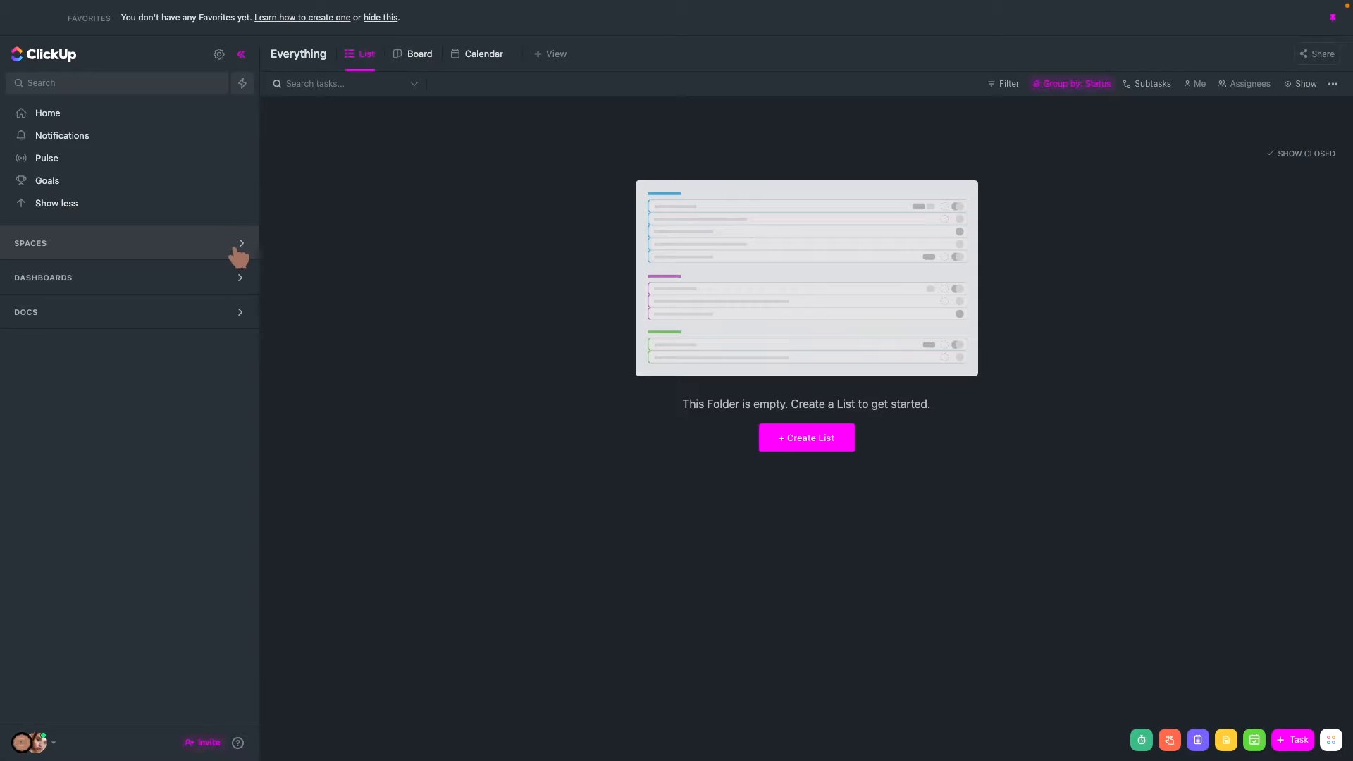
- View the workspace's Home, Notifications, Pulse and Goals pages and shorten the main navigation list
{"action": "left_click", "coordinate": [46, 113]}
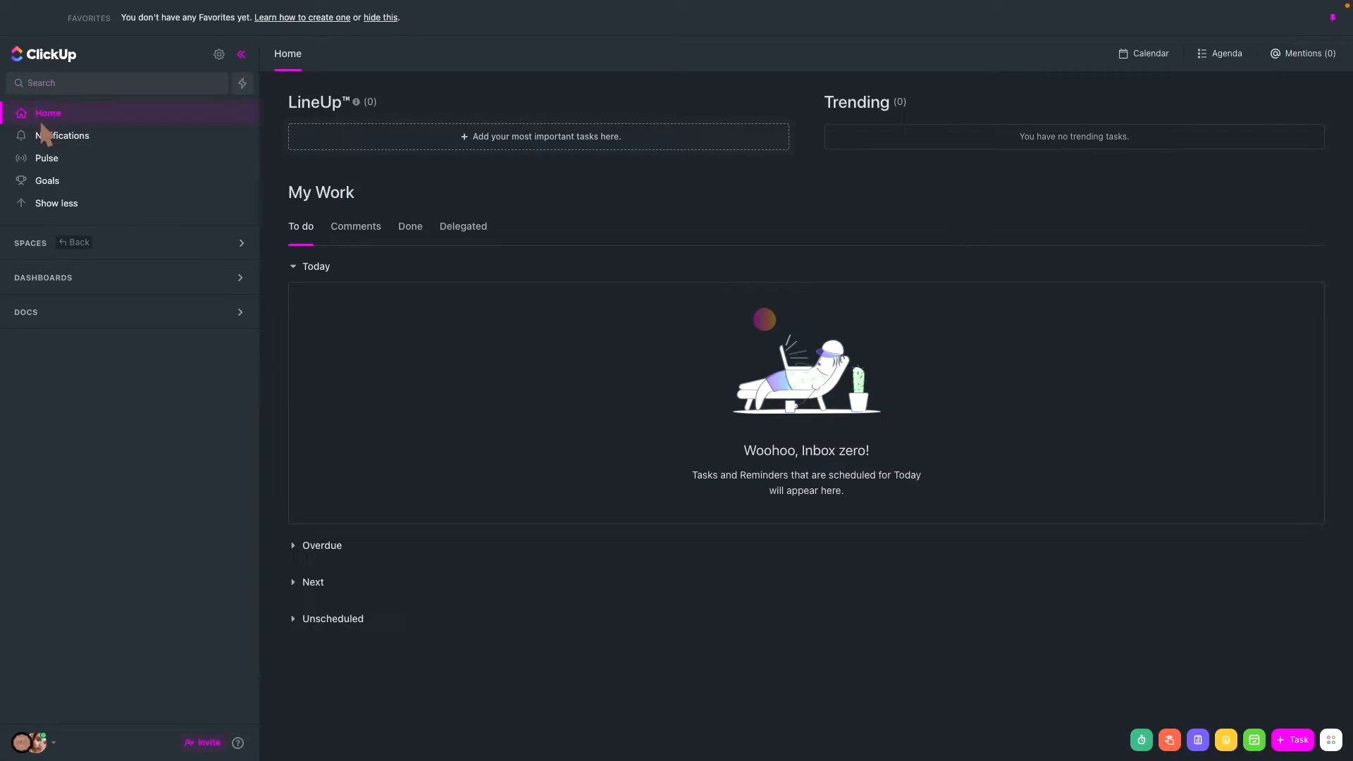
{"action": "left_click", "coordinate": [46, 138]}
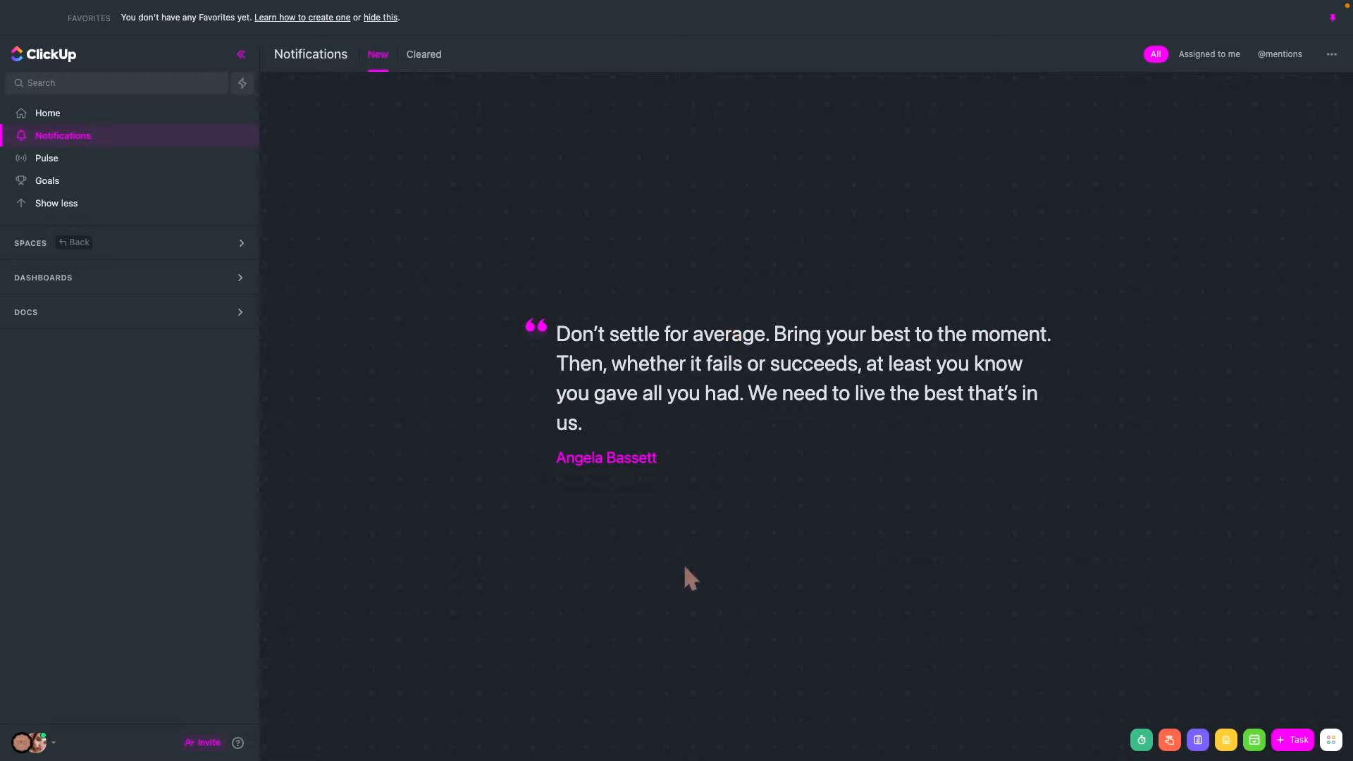
{"action": "left_click", "coordinate": [51, 160]}
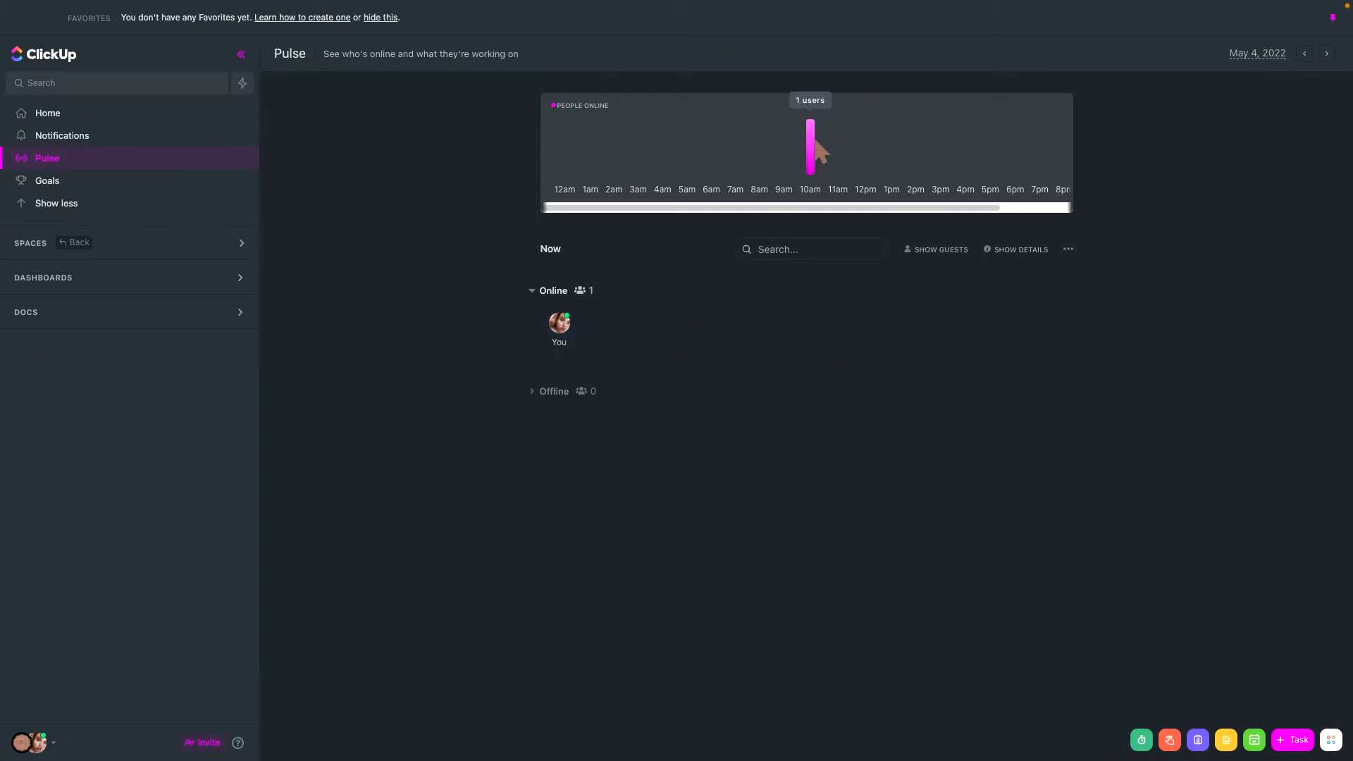
{"action": "left_click", "coordinate": [65, 181]}
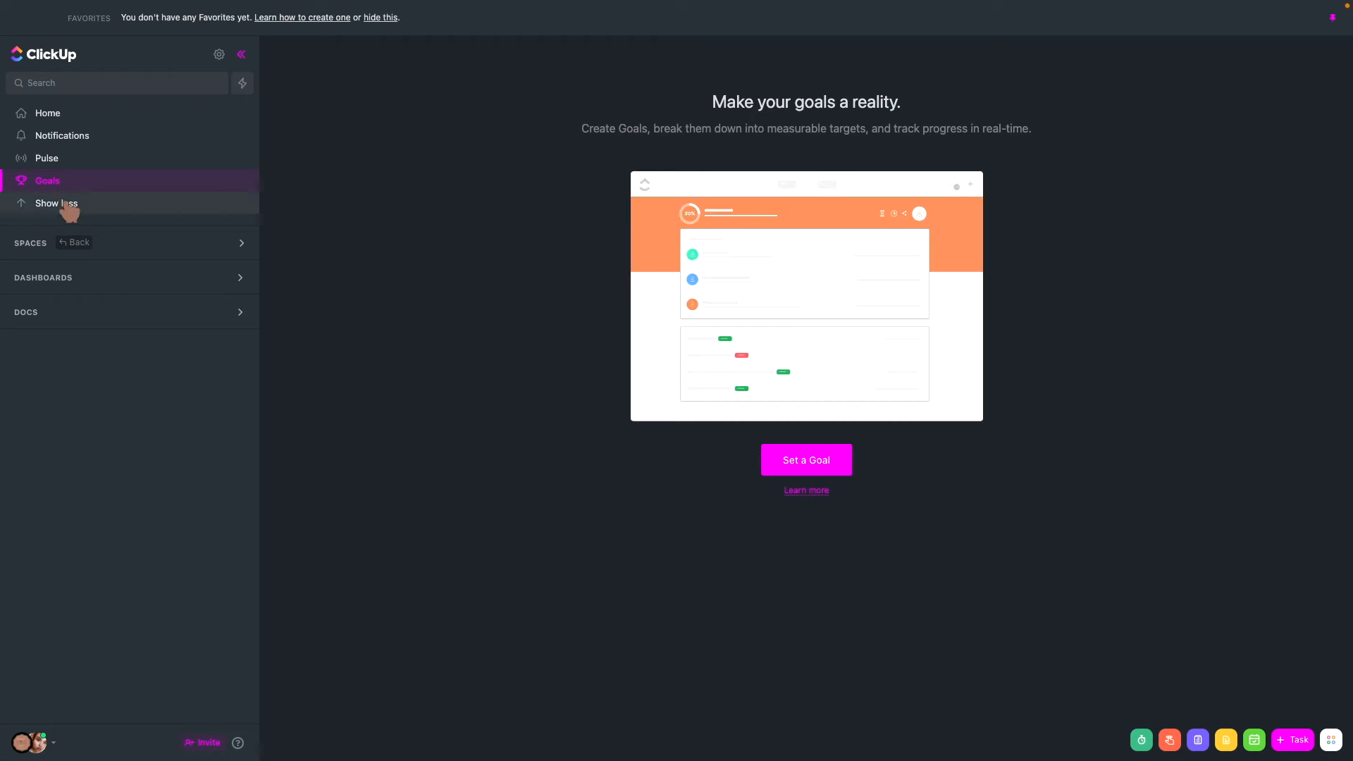
{"action": "left_click", "coordinate": [71, 212]}
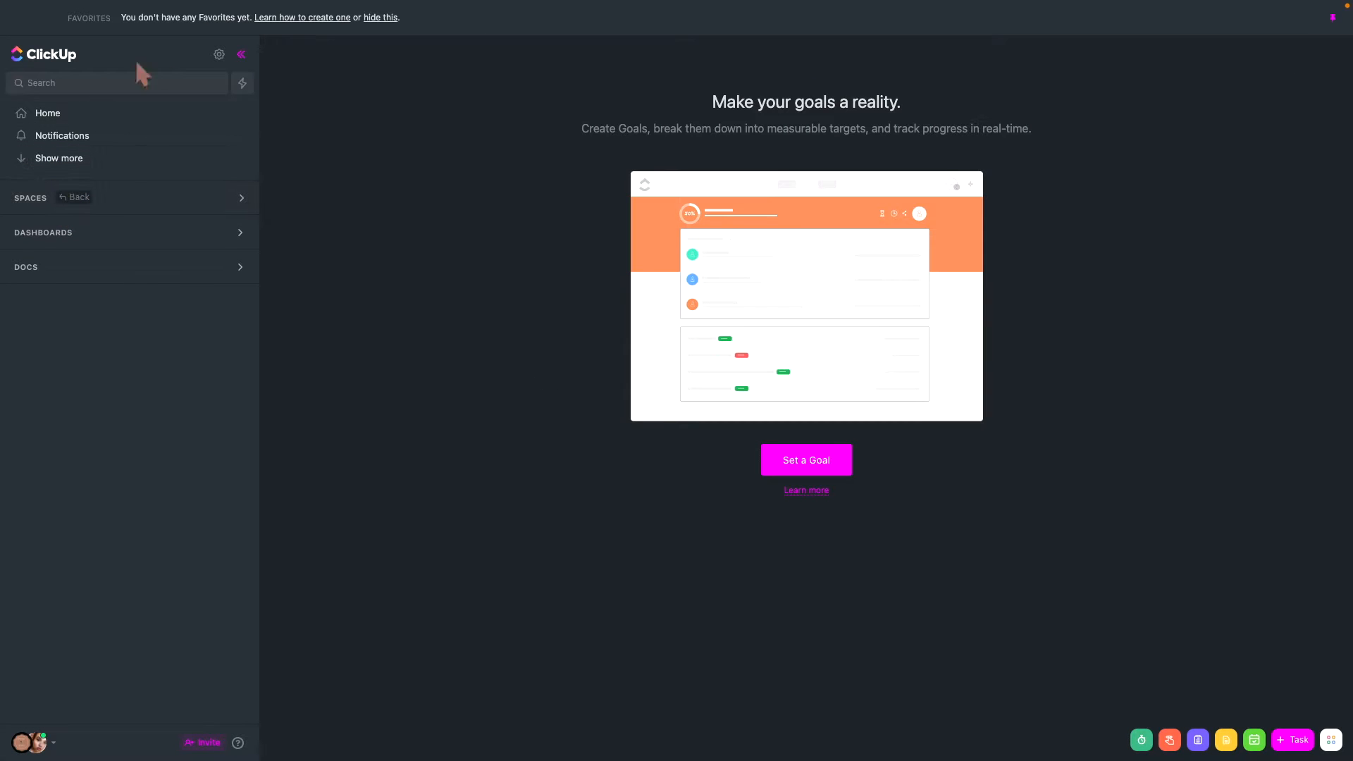
- Switch back to the All The Shit I Do! workspace and open its Home page
{"action": "left_click", "coordinate": [30, 742]}
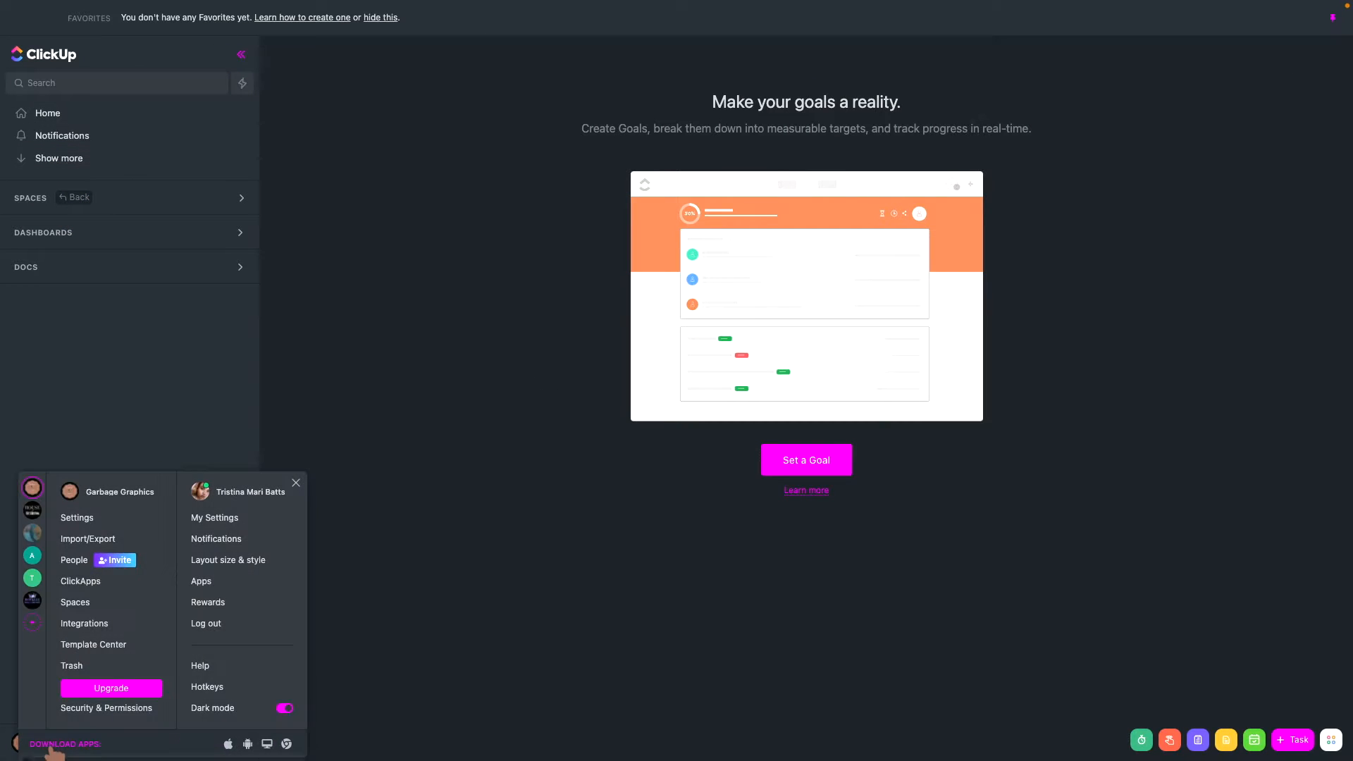
{"action": "left_click", "coordinate": [32, 511]}
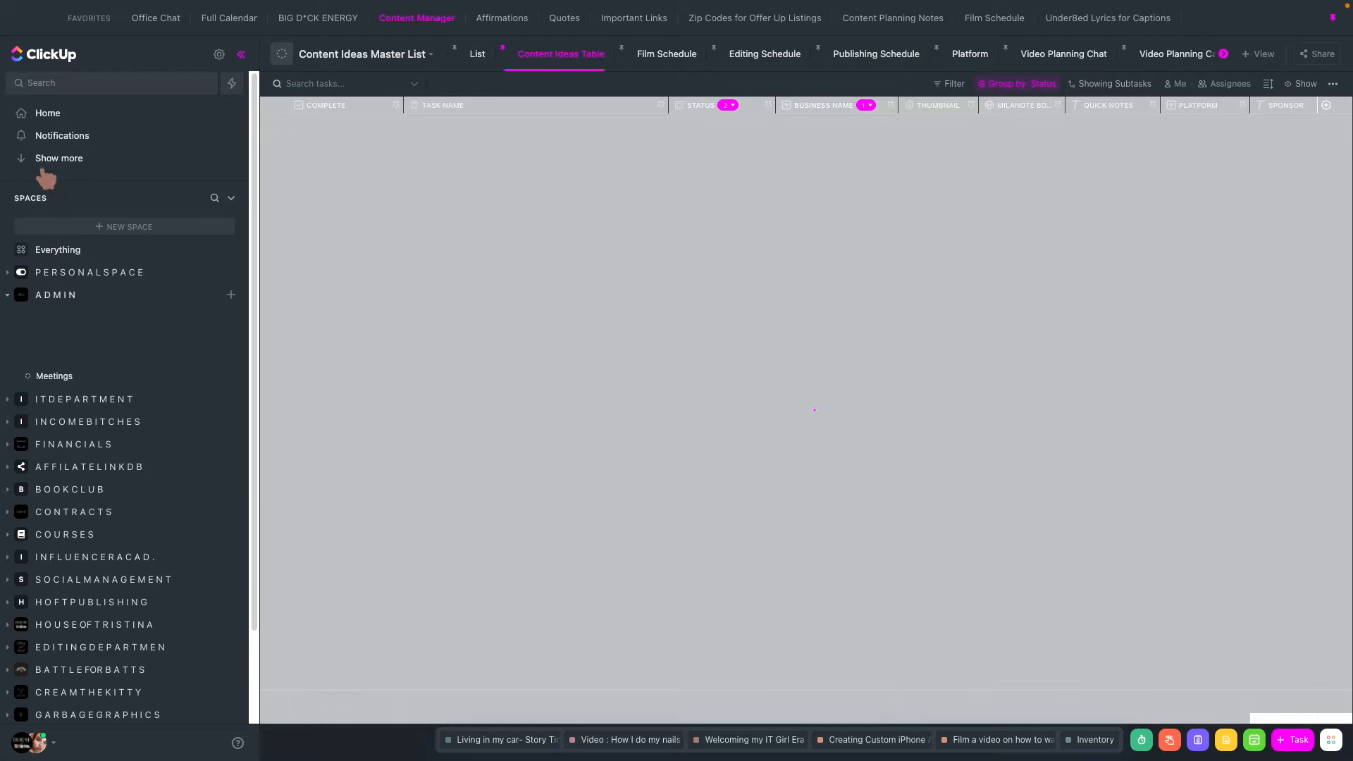
{"action": "left_click", "coordinate": [50, 115]}
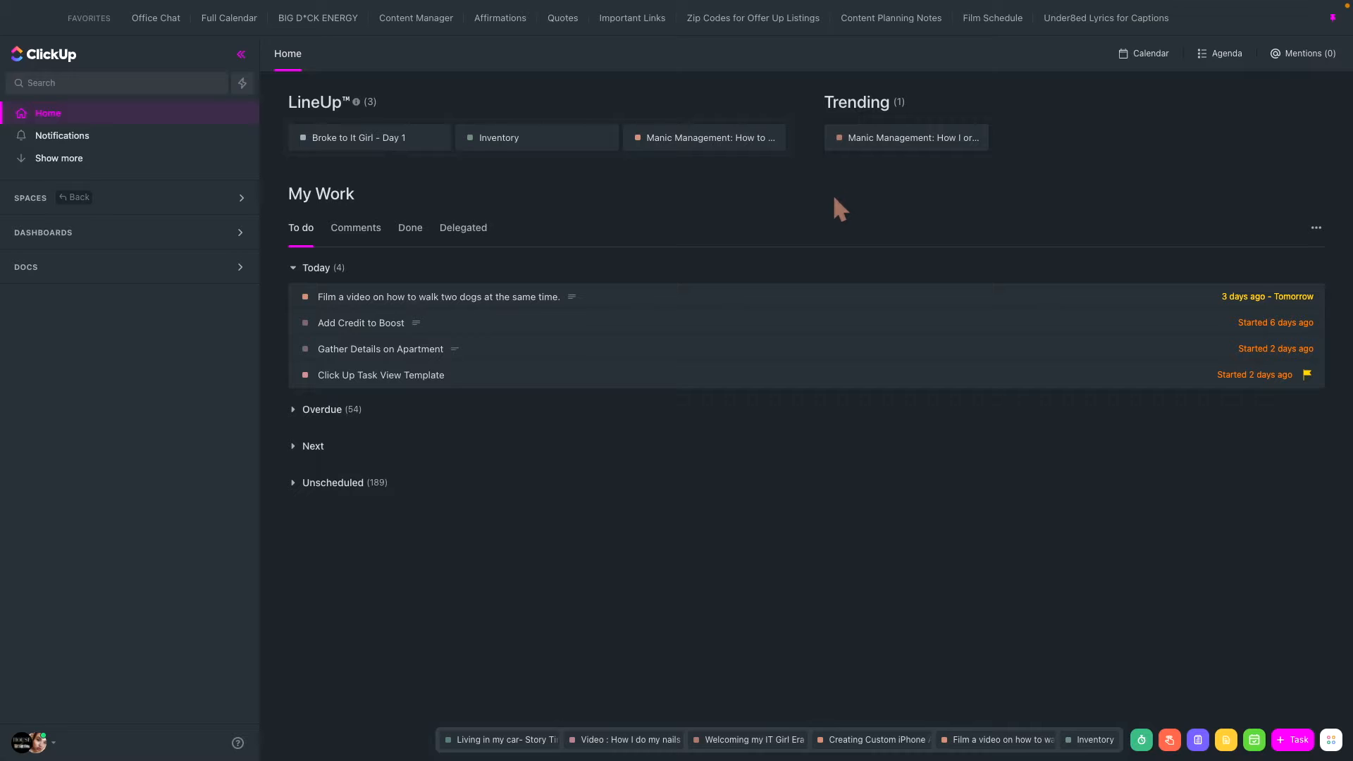
- Review the Overdue tasks under My Work and collapse the Overdue and Today groups
{"action": "left_click", "coordinate": [304, 419]}
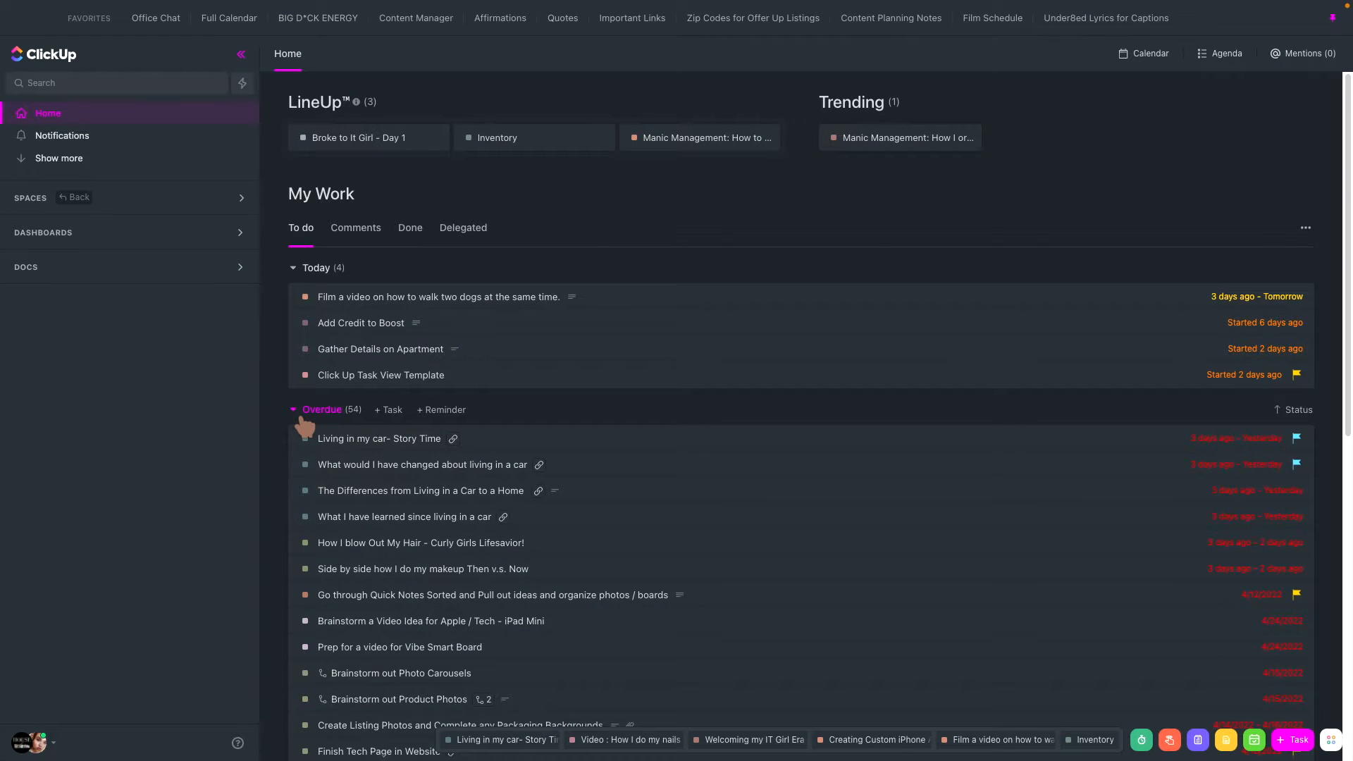
{"action": "scroll", "coordinate": [670, 489], "scroll_direction": "down", "scroll_amount": 5}
{"action": "scroll", "coordinate": [670, 489], "scroll_direction": "down", "scroll_amount": 4}
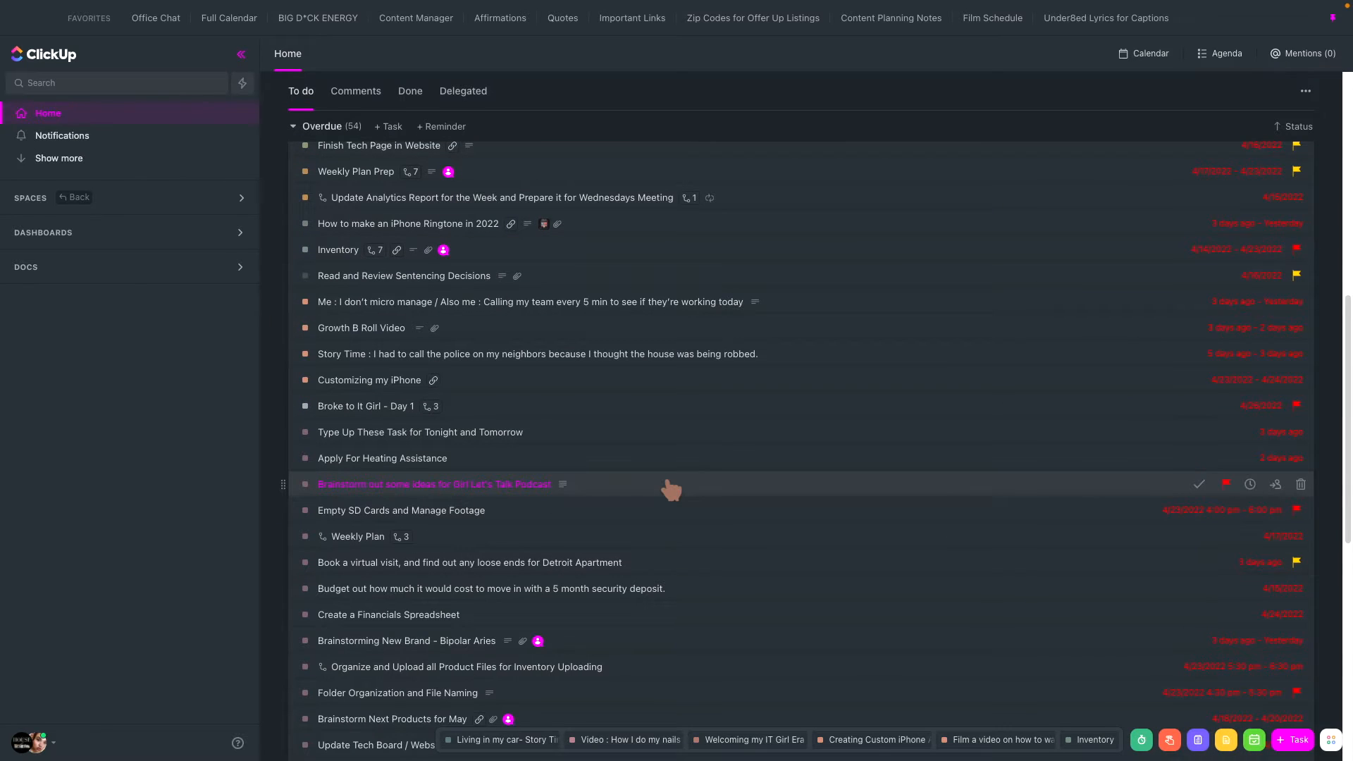
{"action": "scroll", "coordinate": [670, 489], "scroll_direction": "down", "scroll_amount": 10}
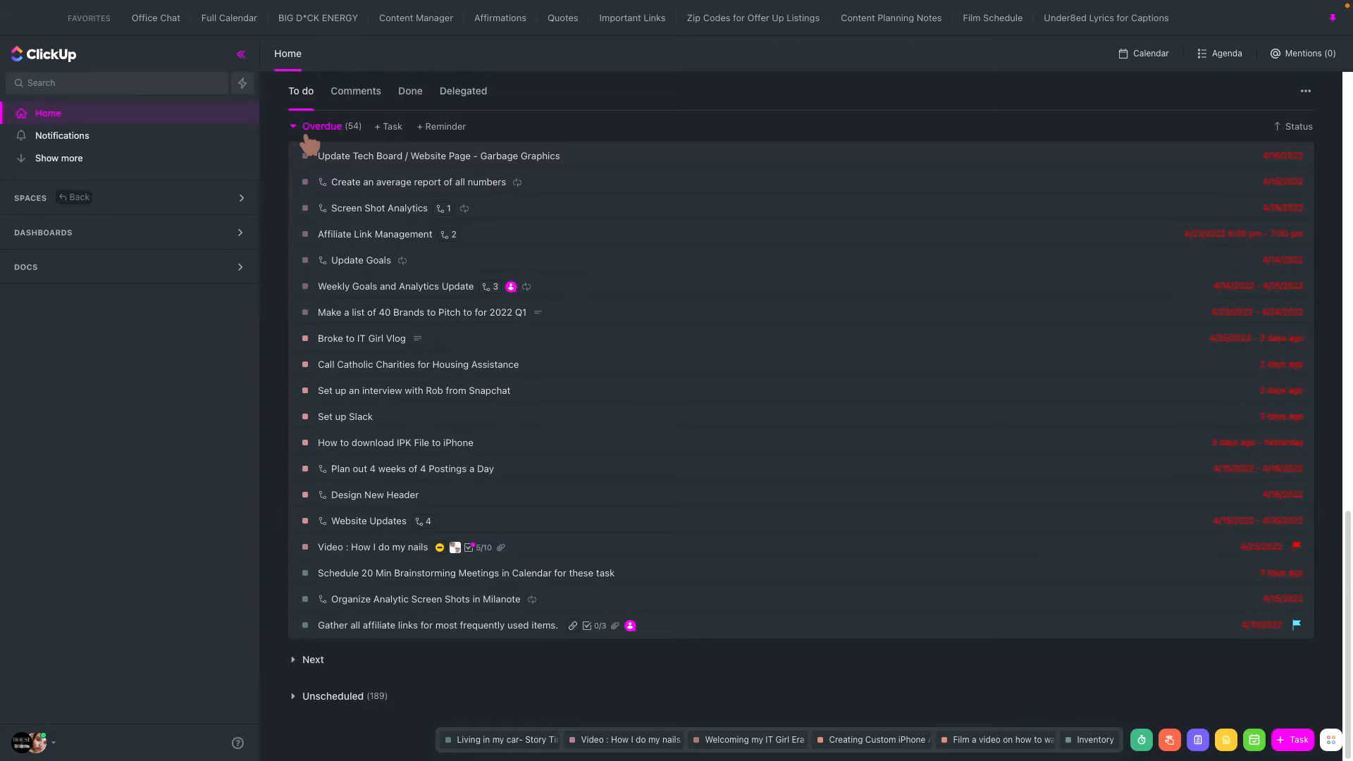
{"action": "left_click", "coordinate": [309, 134]}
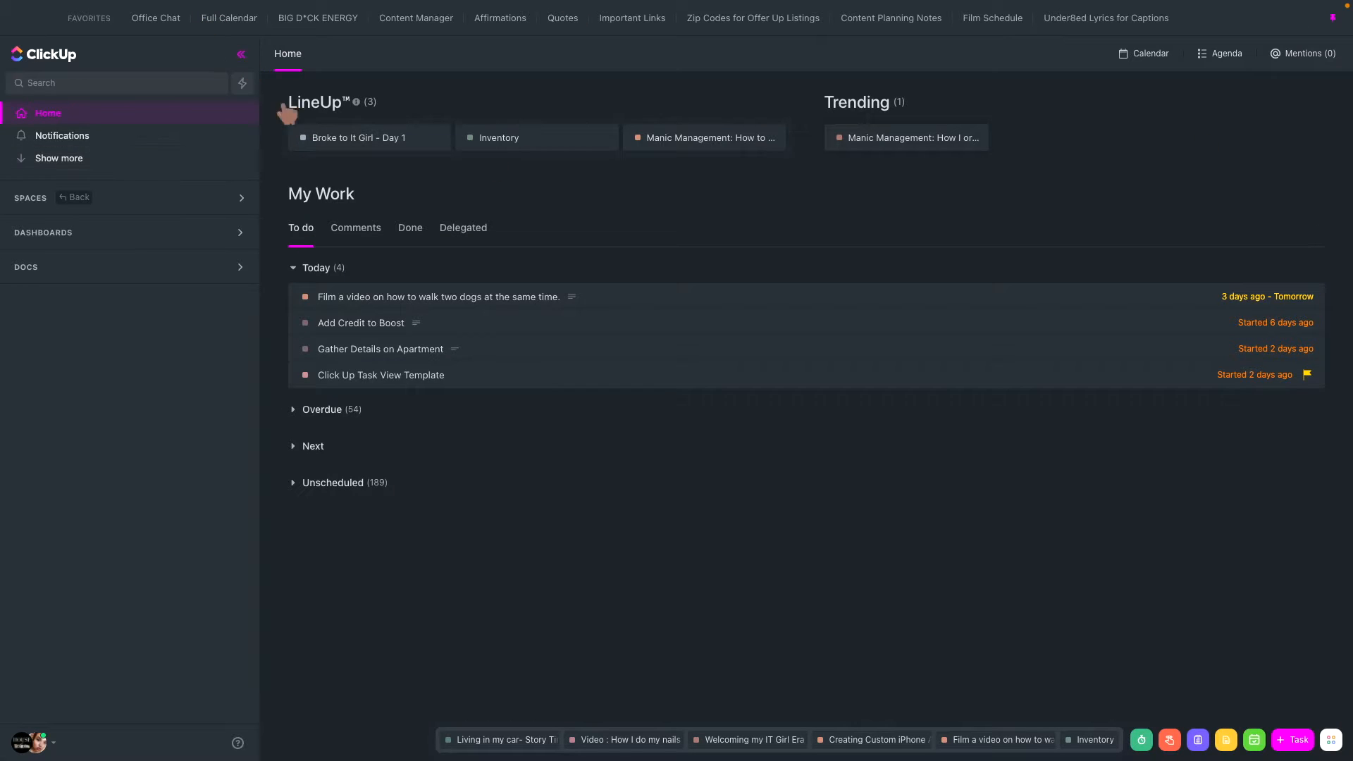
{"action": "left_click", "coordinate": [304, 272]}
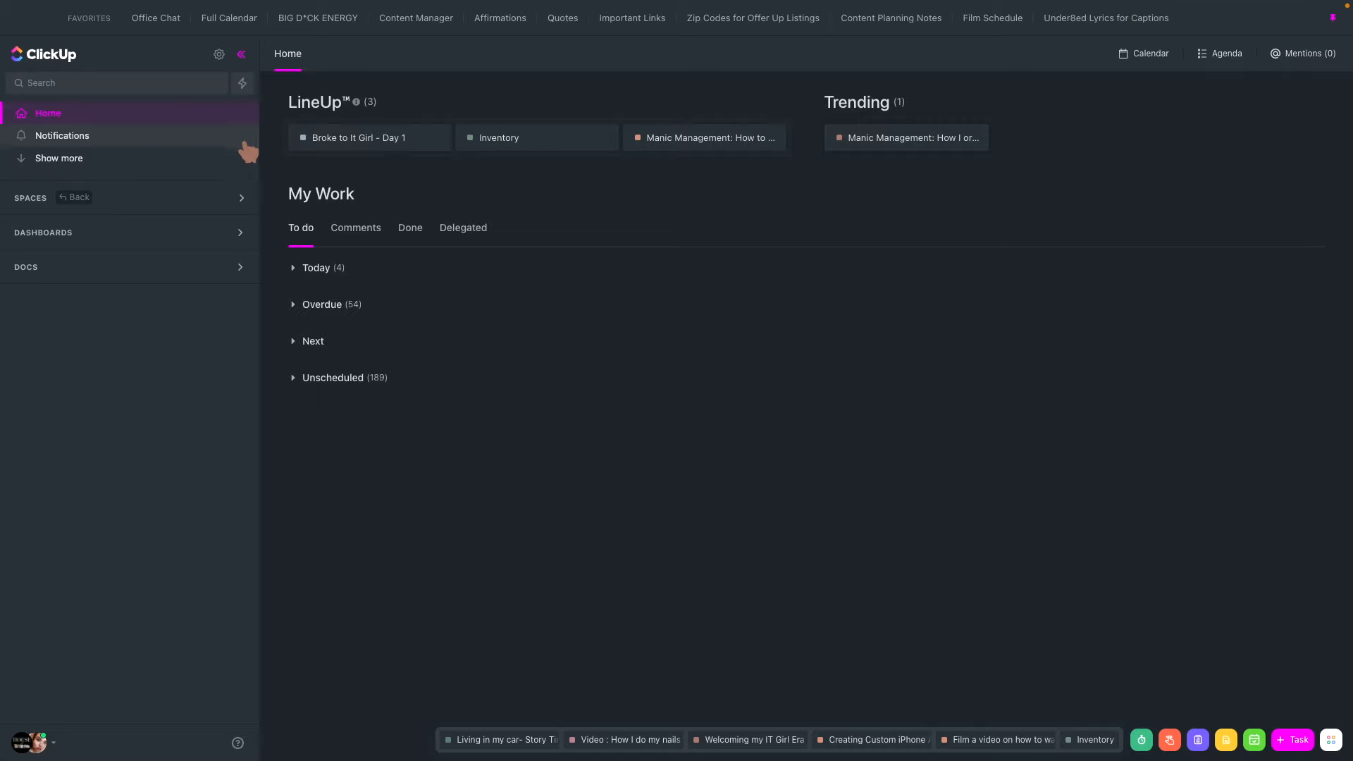
- Open the favorite BIG D*CK ENERGY view and look through the workspace's full list of spaces
{"action": "left_click", "coordinate": [313, 21]}
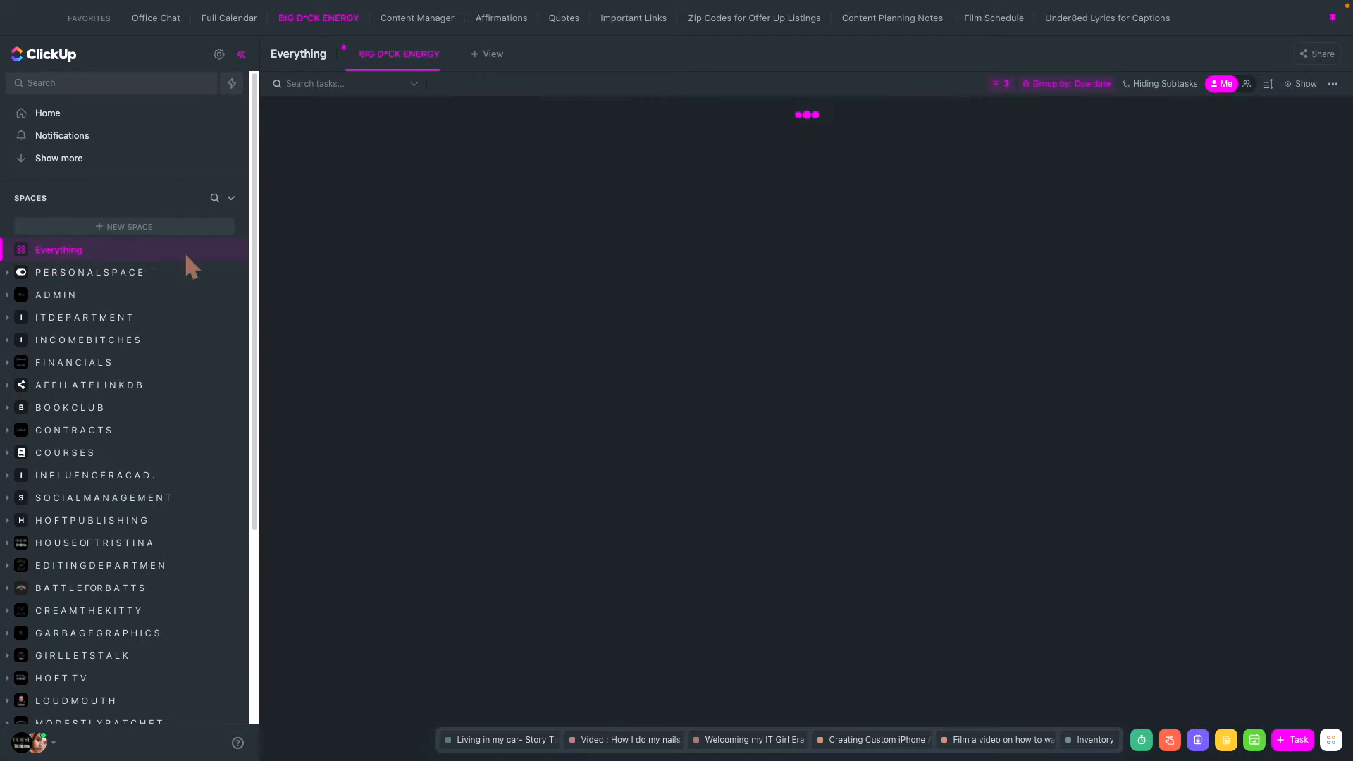
{"action": "scroll", "coordinate": [124, 459], "scroll_direction": "down", "scroll_amount": 5}
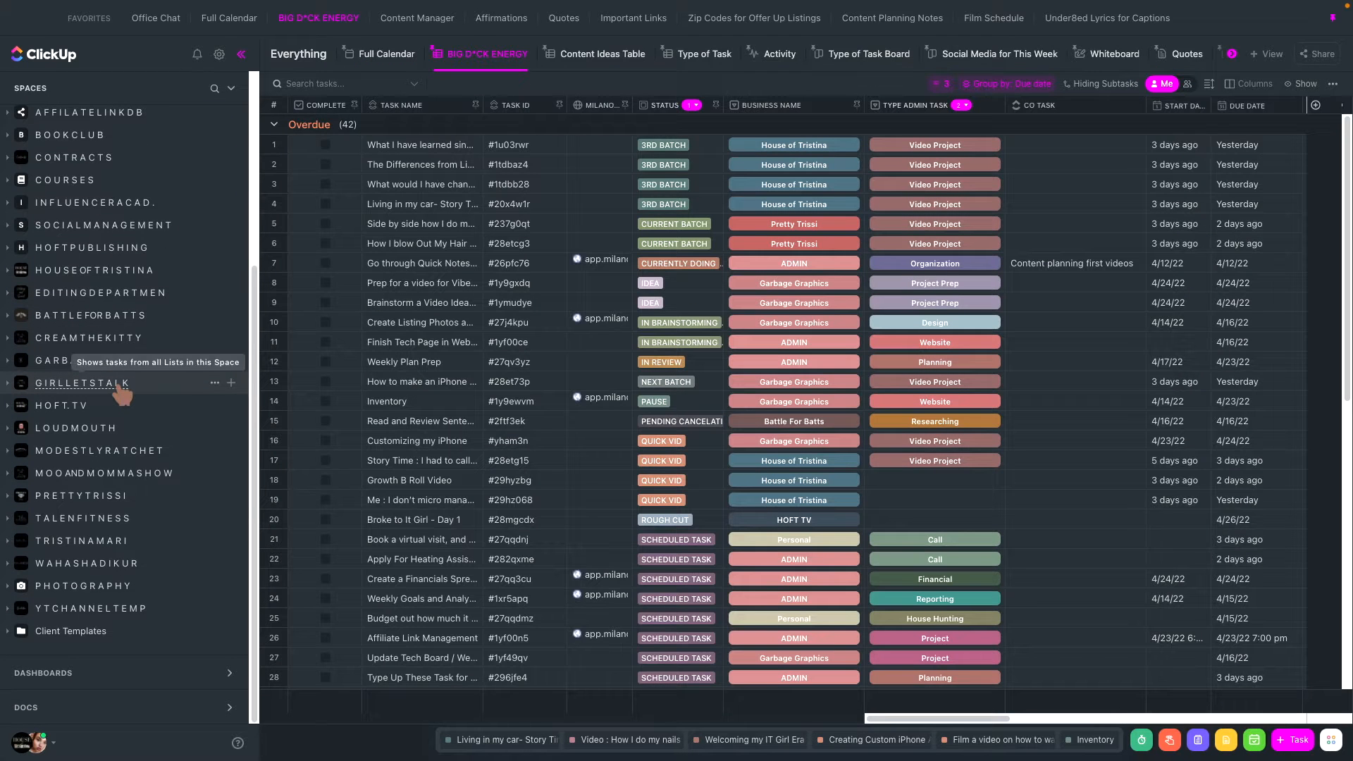
{"action": "scroll", "coordinate": [121, 389], "scroll_direction": "up", "scroll_amount": 5}
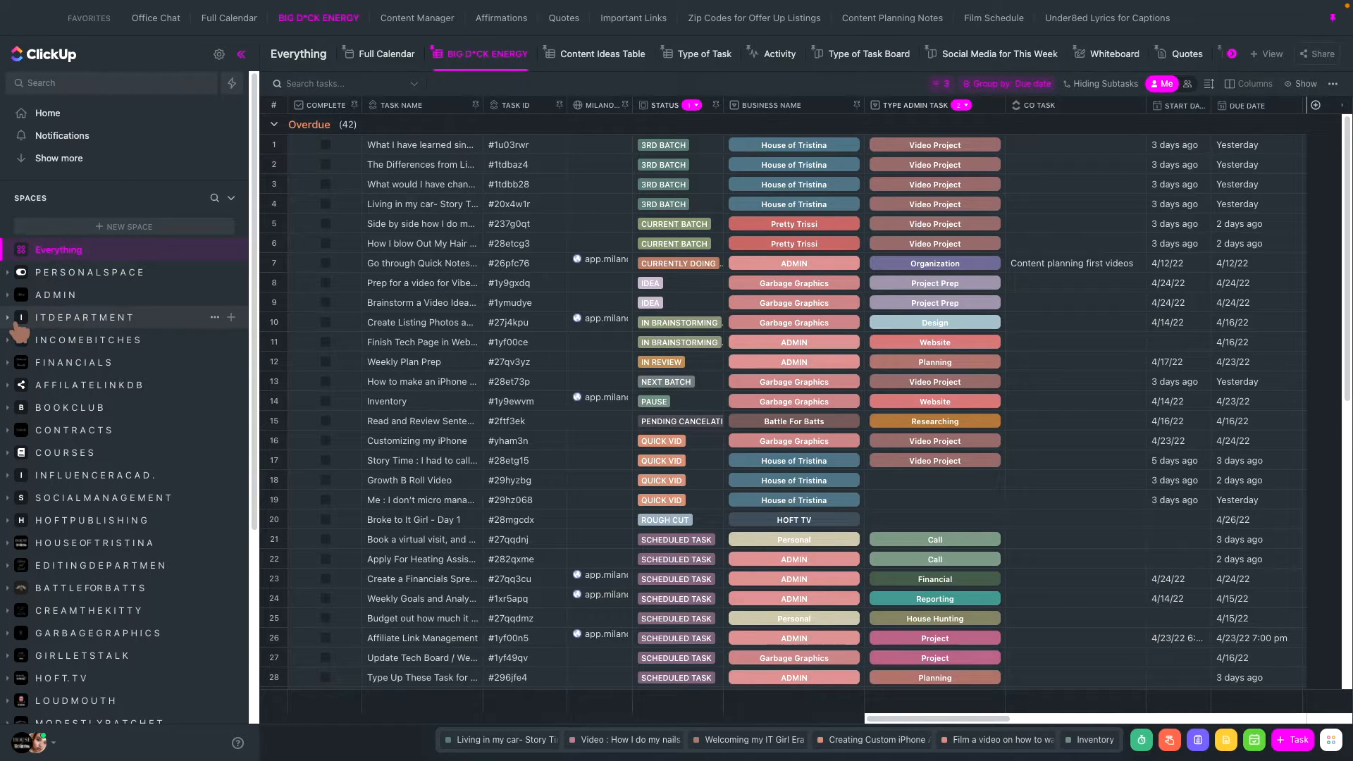
- Browse the ITDEPARTMENT space's S.O.P.'s list and IT TICKETS folder, open the IT Tickets list, and collapse the folder
{"action": "left_click", "coordinate": [70, 321]}
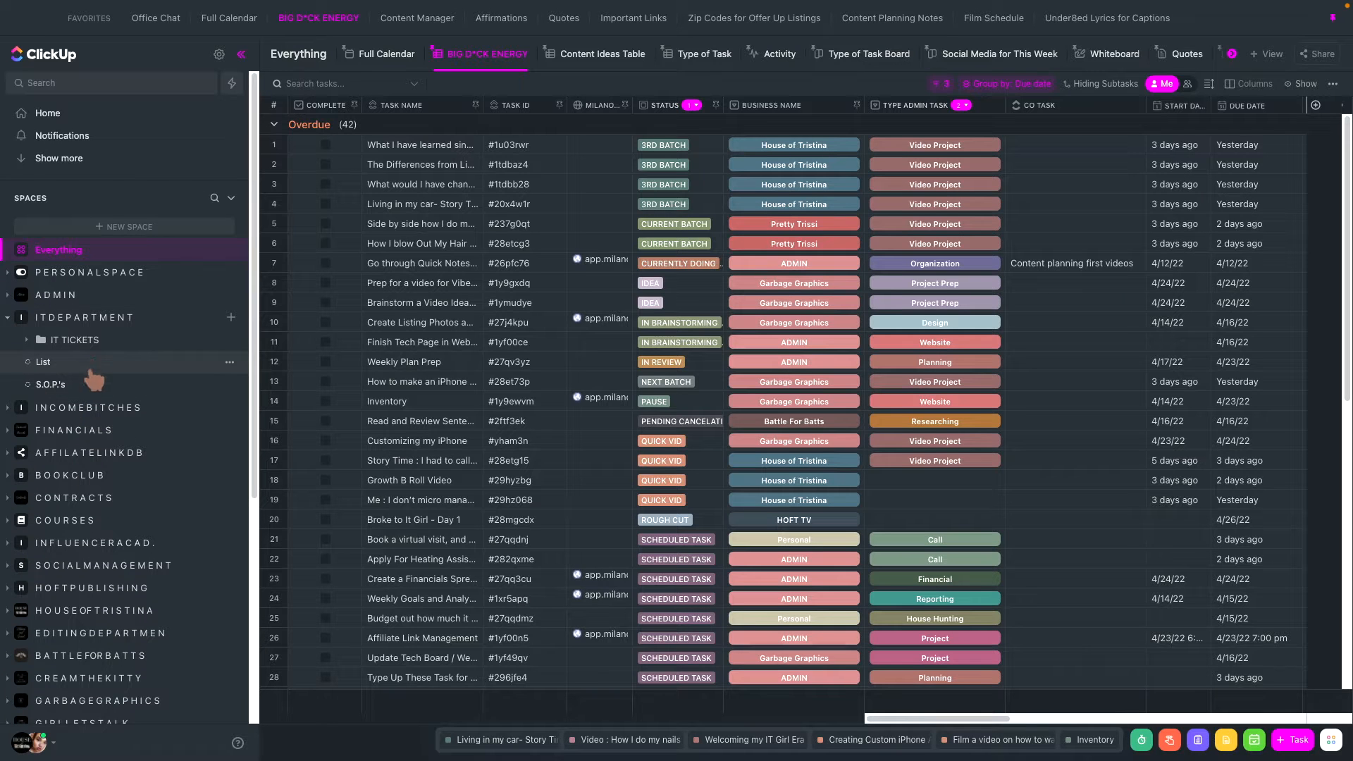
{"action": "left_click", "coordinate": [36, 342]}
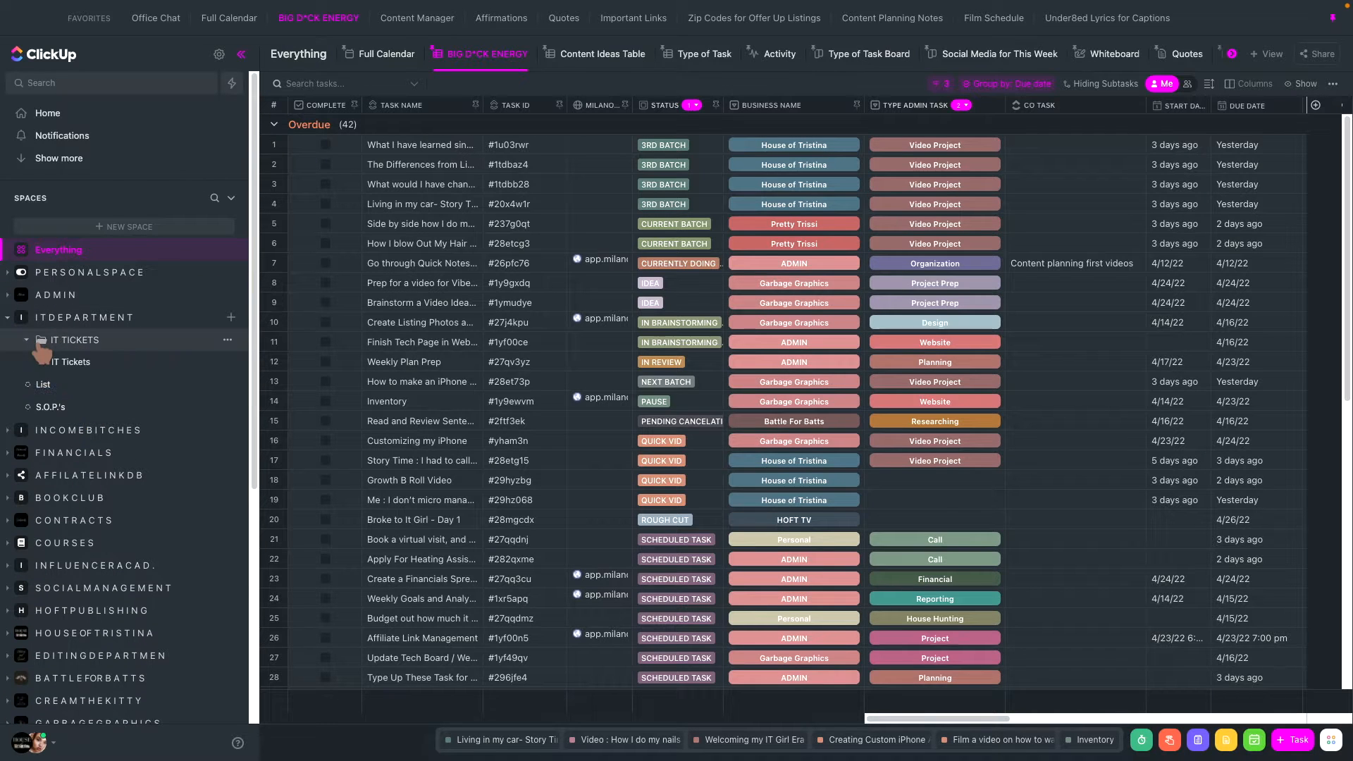
{"action": "left_click", "coordinate": [80, 415]}
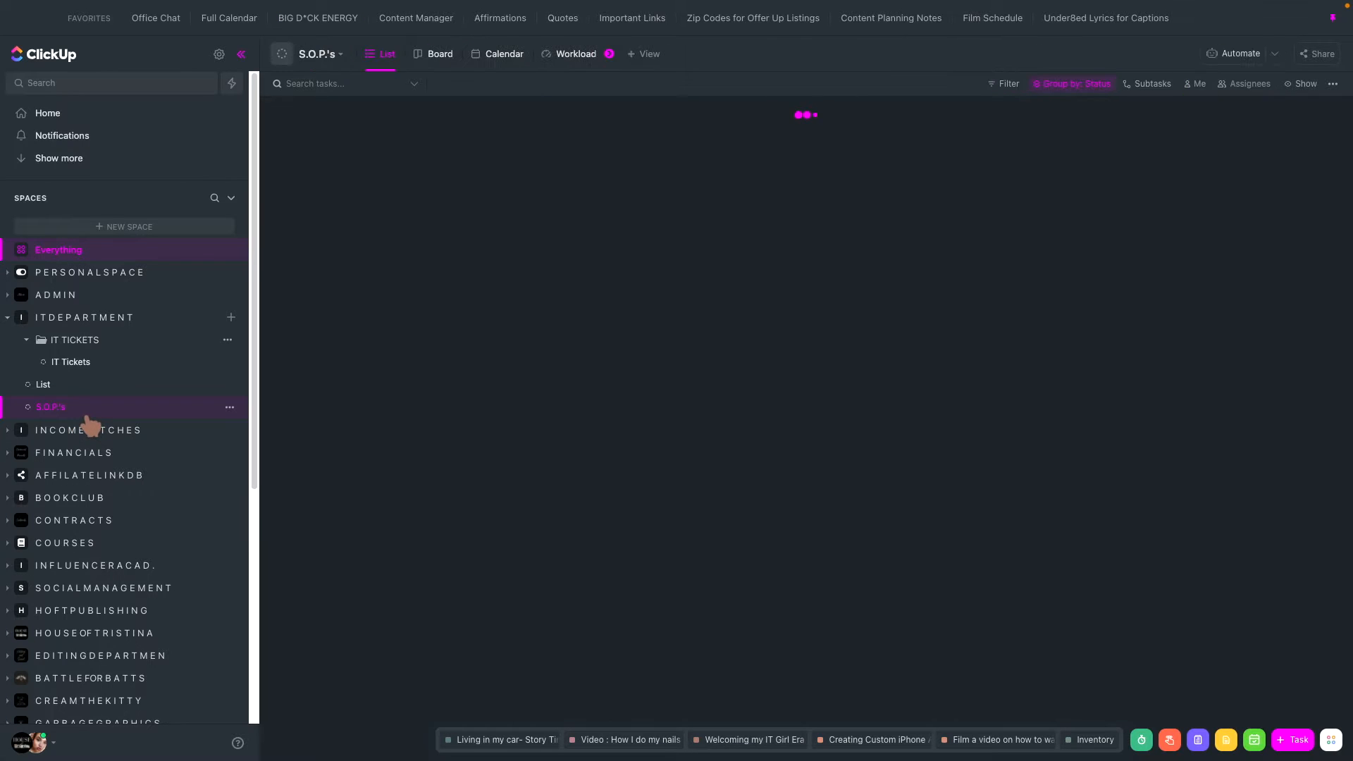
{"action": "left_click", "coordinate": [73, 342]}
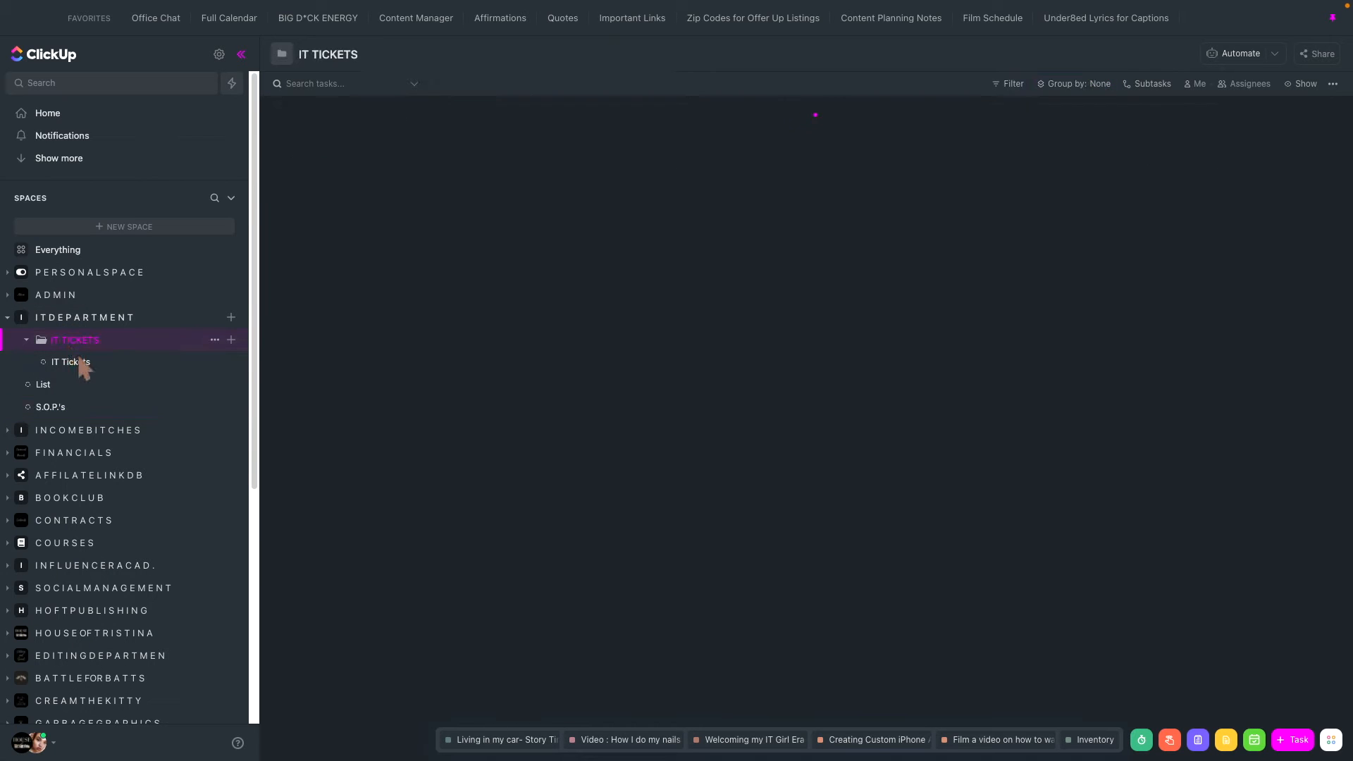
{"action": "left_click", "coordinate": [88, 372]}
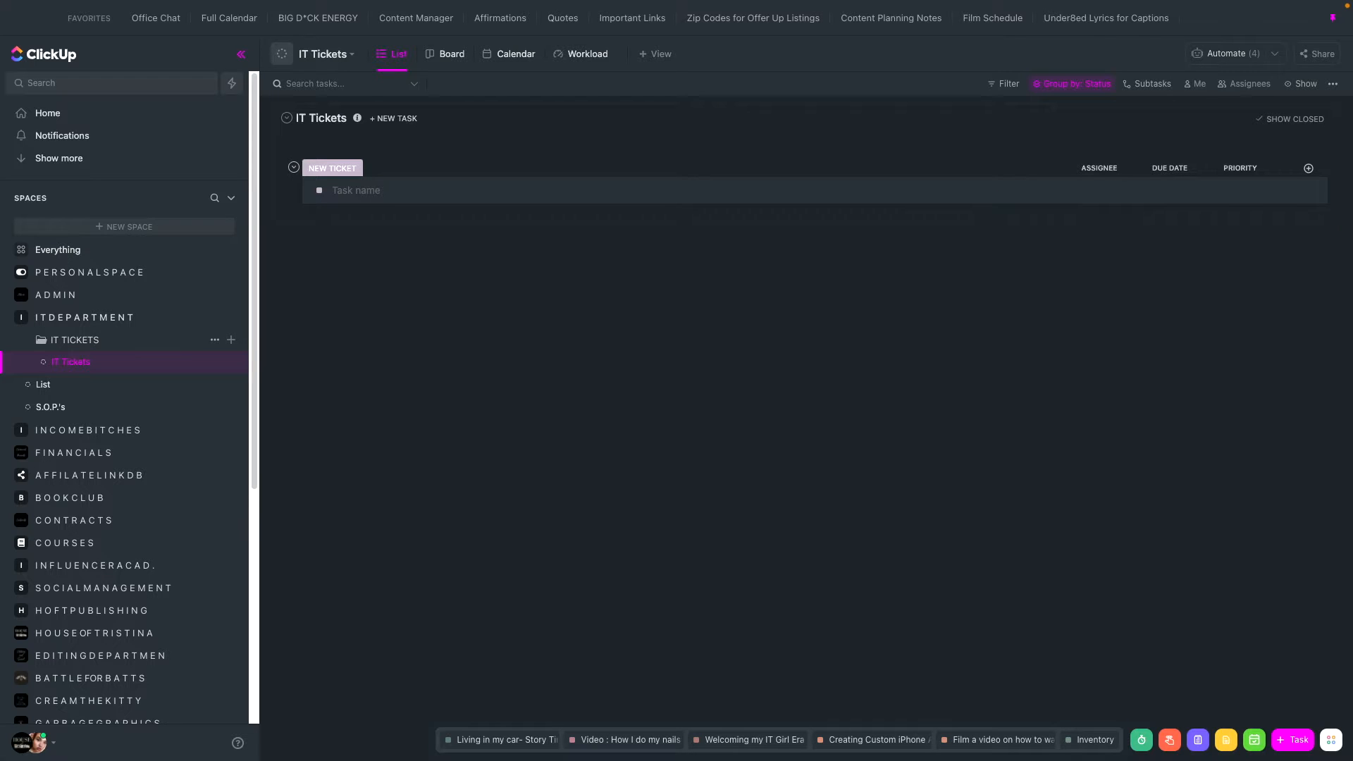
{"action": "left_click", "coordinate": [40, 345]}
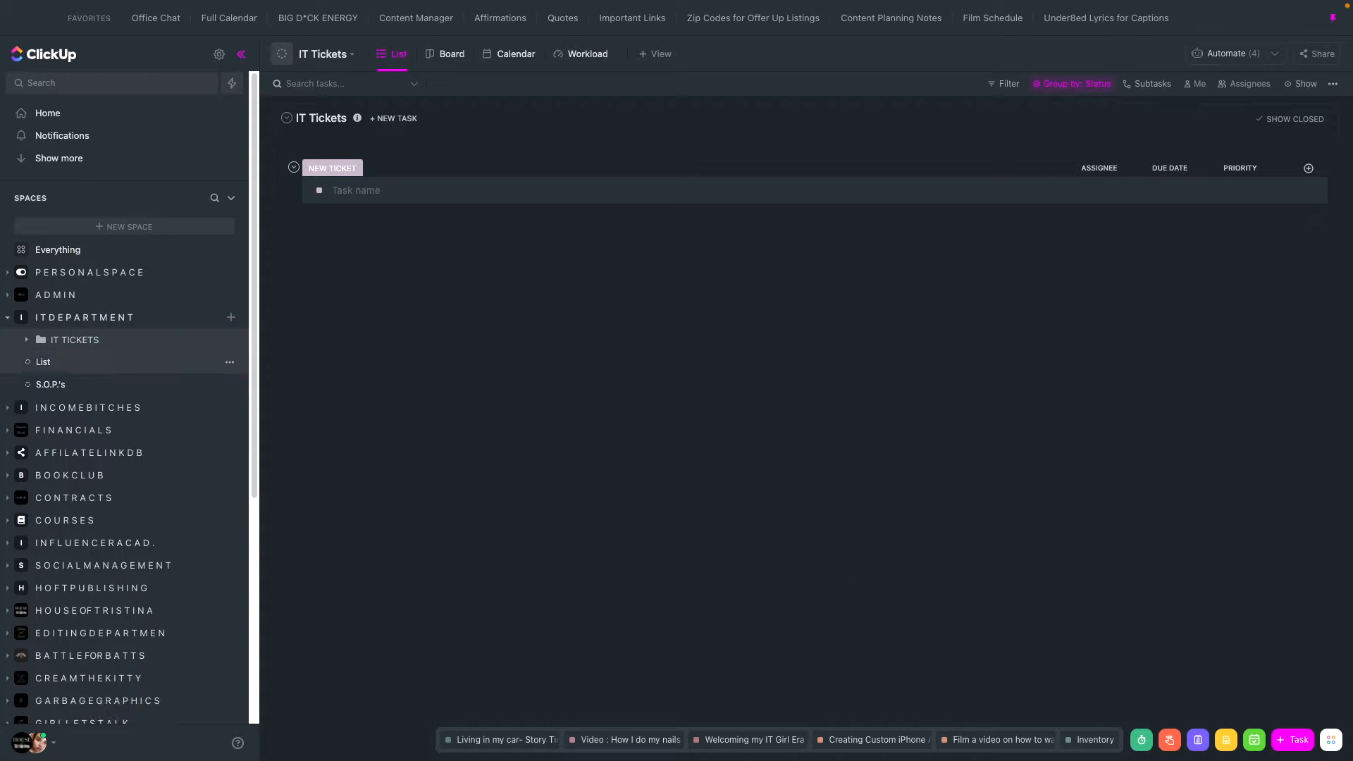
- Start a new task in the IT Tickets list and look through the locations it could be placed in
{"action": "left_click", "coordinate": [1297, 747]}
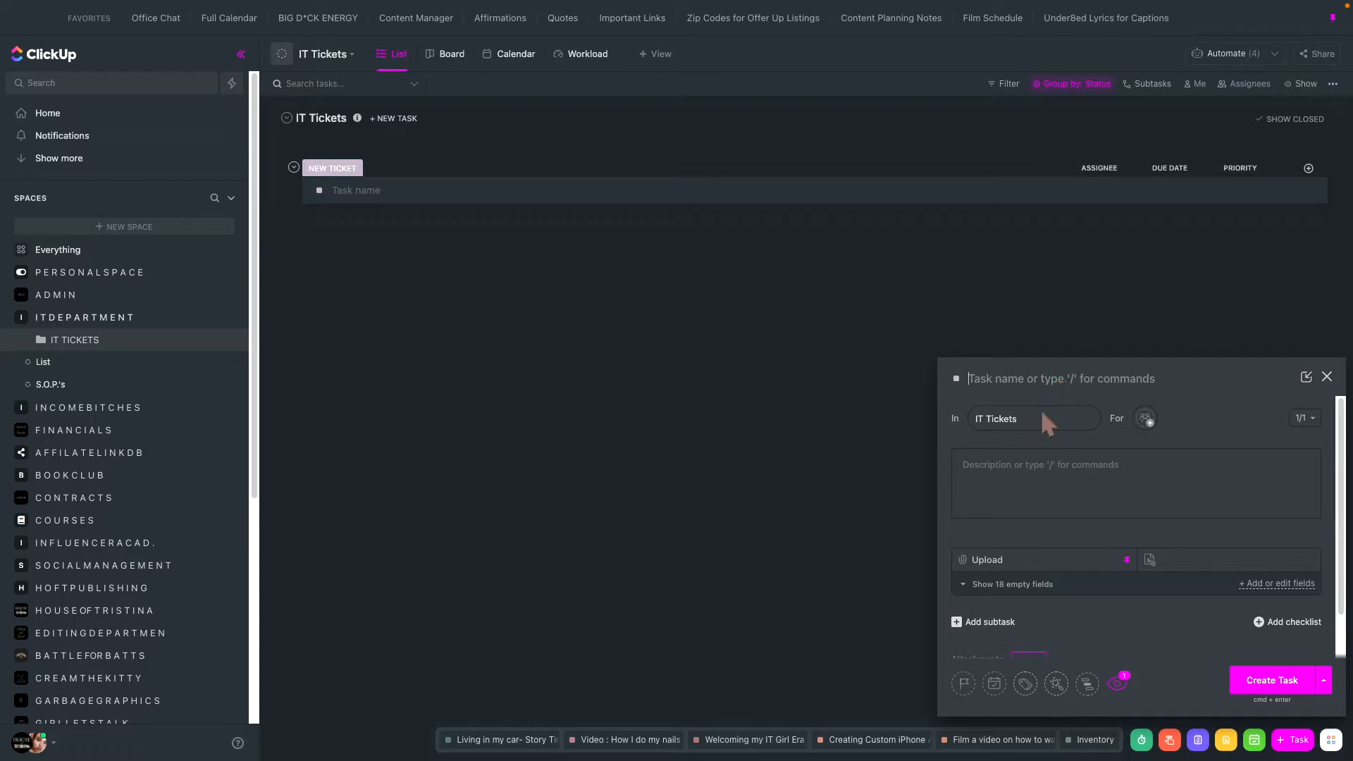
{"action": "left_click", "coordinate": [1043, 419]}
{"action": "scroll", "coordinate": [1049, 563], "scroll_direction": "down", "scroll_amount": 5}
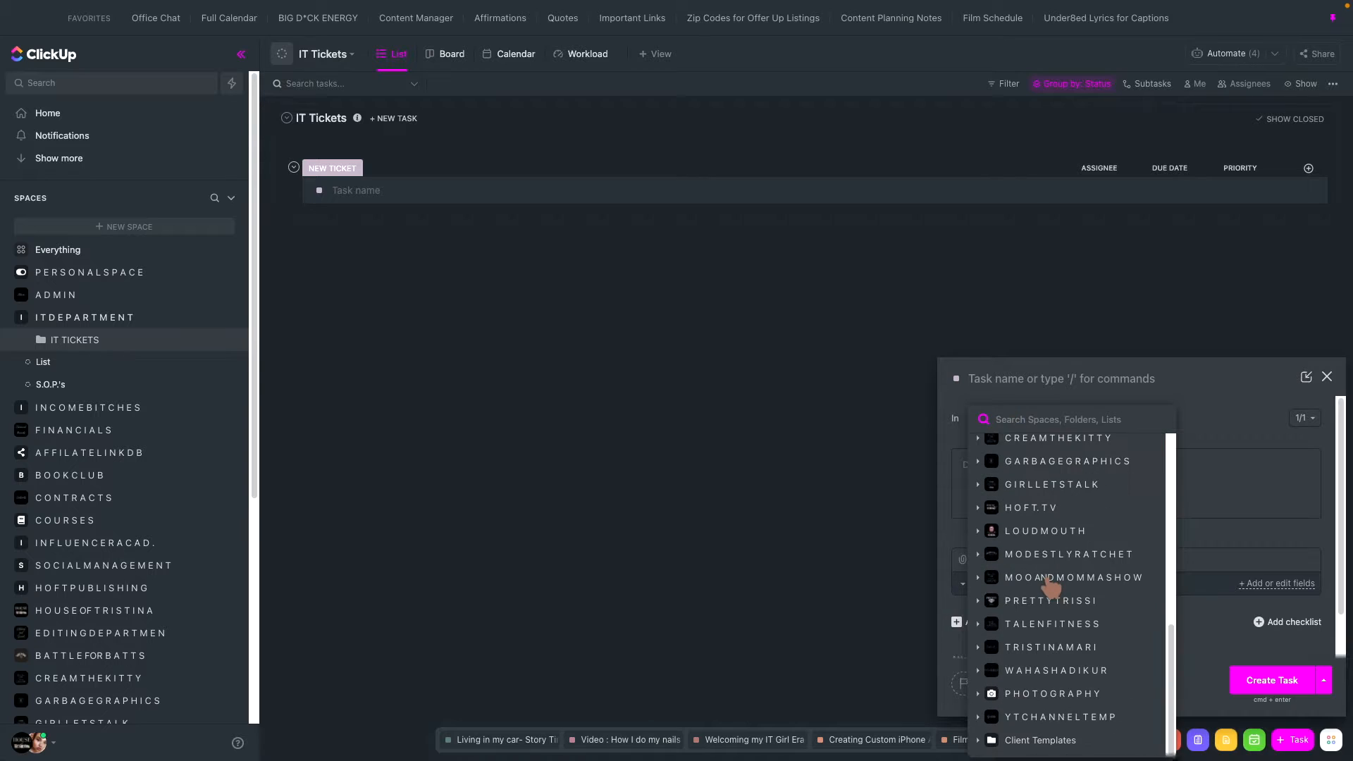
{"action": "scroll", "coordinate": [1050, 585], "scroll_direction": "up", "scroll_amount": 3}
{"action": "left_click", "coordinate": [1243, 522]}
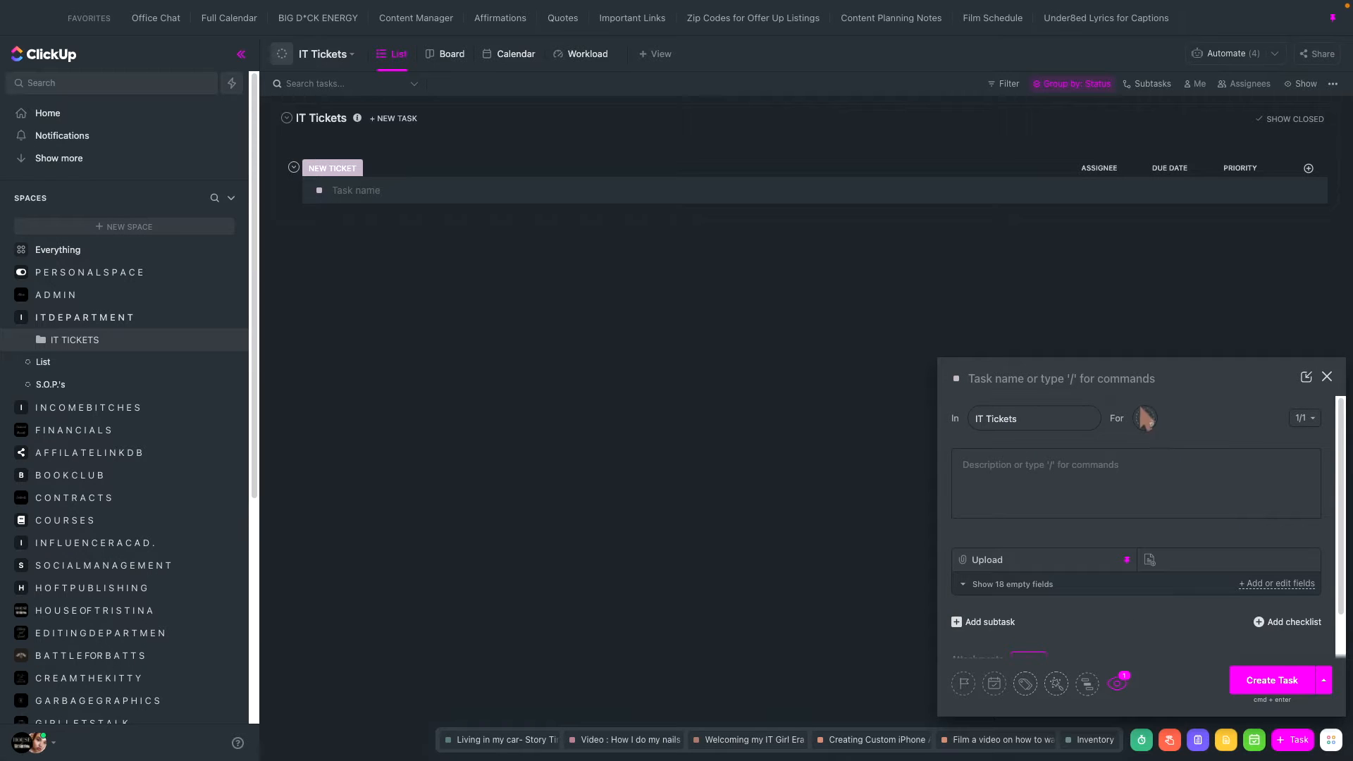
- Show the new task's empty custom fields and look through them
{"action": "scroll", "coordinate": [1011, 507], "scroll_direction": "down", "scroll_amount": 1}
{"action": "left_click", "coordinate": [1001, 536]}
{"action": "scroll", "coordinate": [999, 549], "scroll_direction": "down", "scroll_amount": 4}
{"action": "scroll", "coordinate": [1001, 553], "scroll_direction": "down", "scroll_amount": 3}
{"action": "scroll", "coordinate": [1001, 554], "scroll_direction": "up", "scroll_amount": 5}
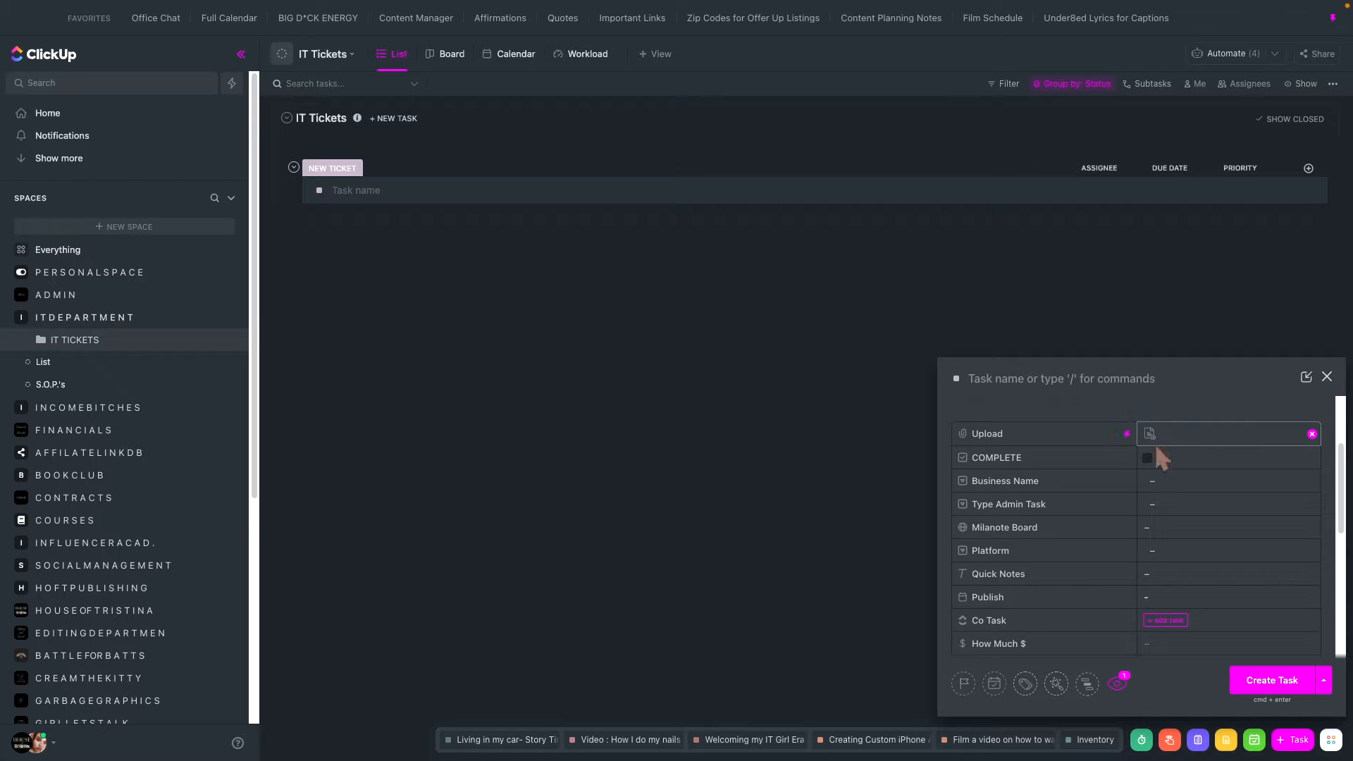
- Look through the options of the new task's Business Name and Type Admin Task fields without choosing any
{"action": "left_click", "coordinate": [1160, 487]}
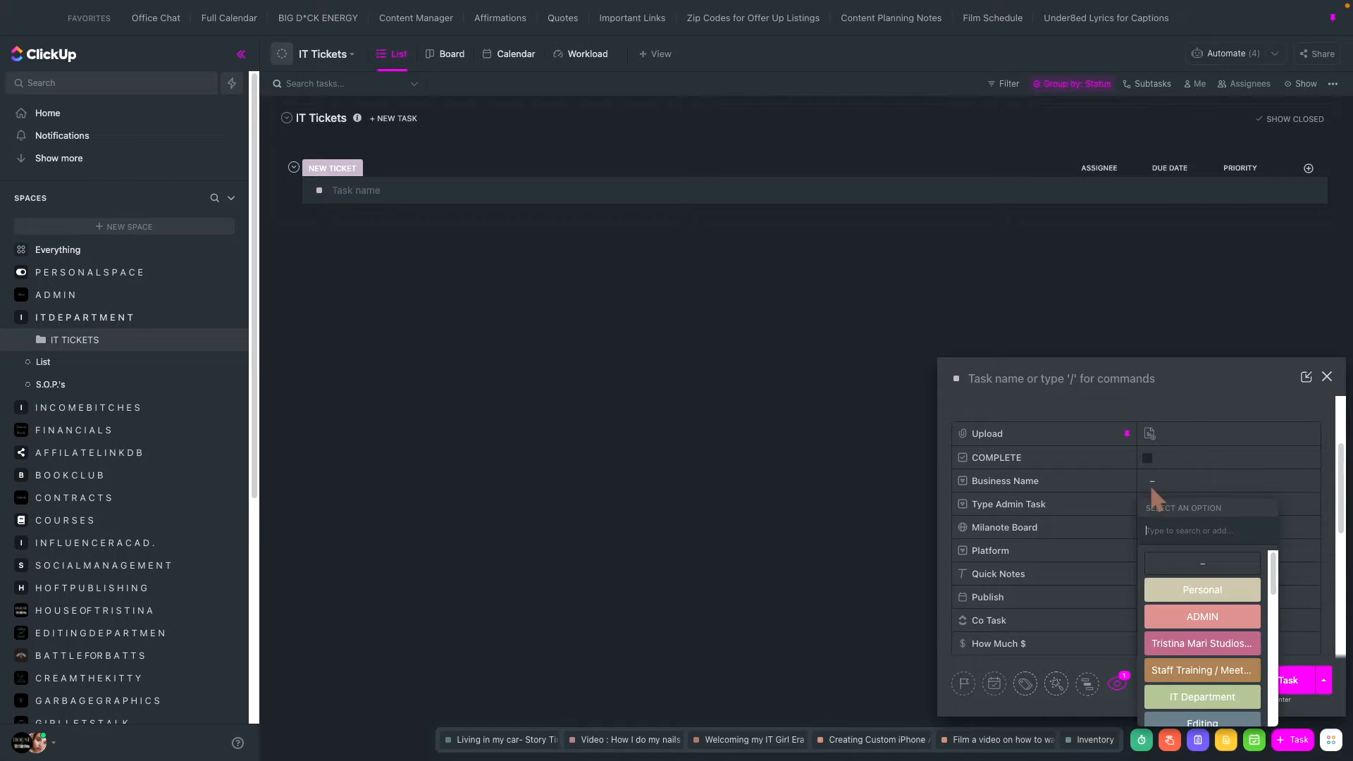
{"action": "scroll", "coordinate": [1193, 663], "scroll_direction": "down", "scroll_amount": 2}
{"action": "scroll", "coordinate": [1192, 661], "scroll_direction": "down", "scroll_amount": 5}
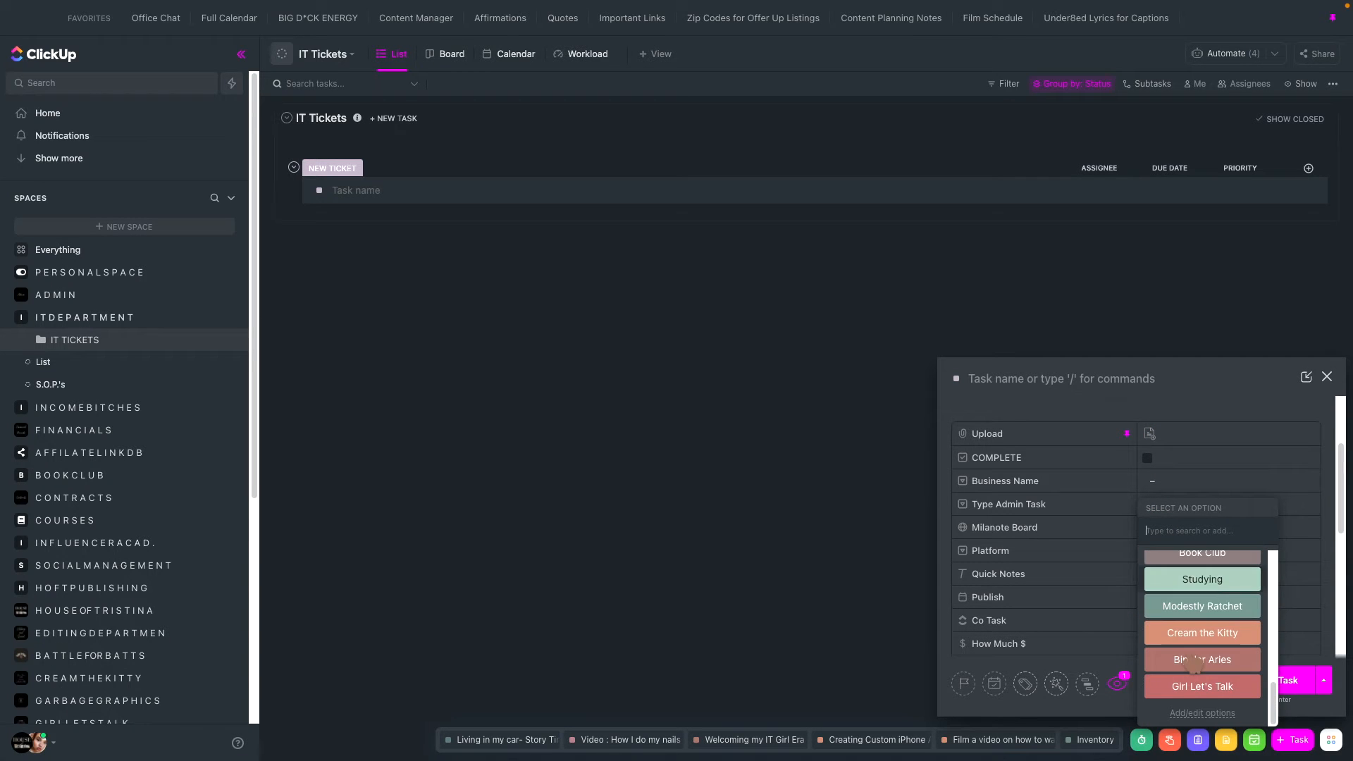
{"action": "left_click", "coordinate": [1212, 429]}
{"action": "left_click", "coordinate": [1192, 506]}
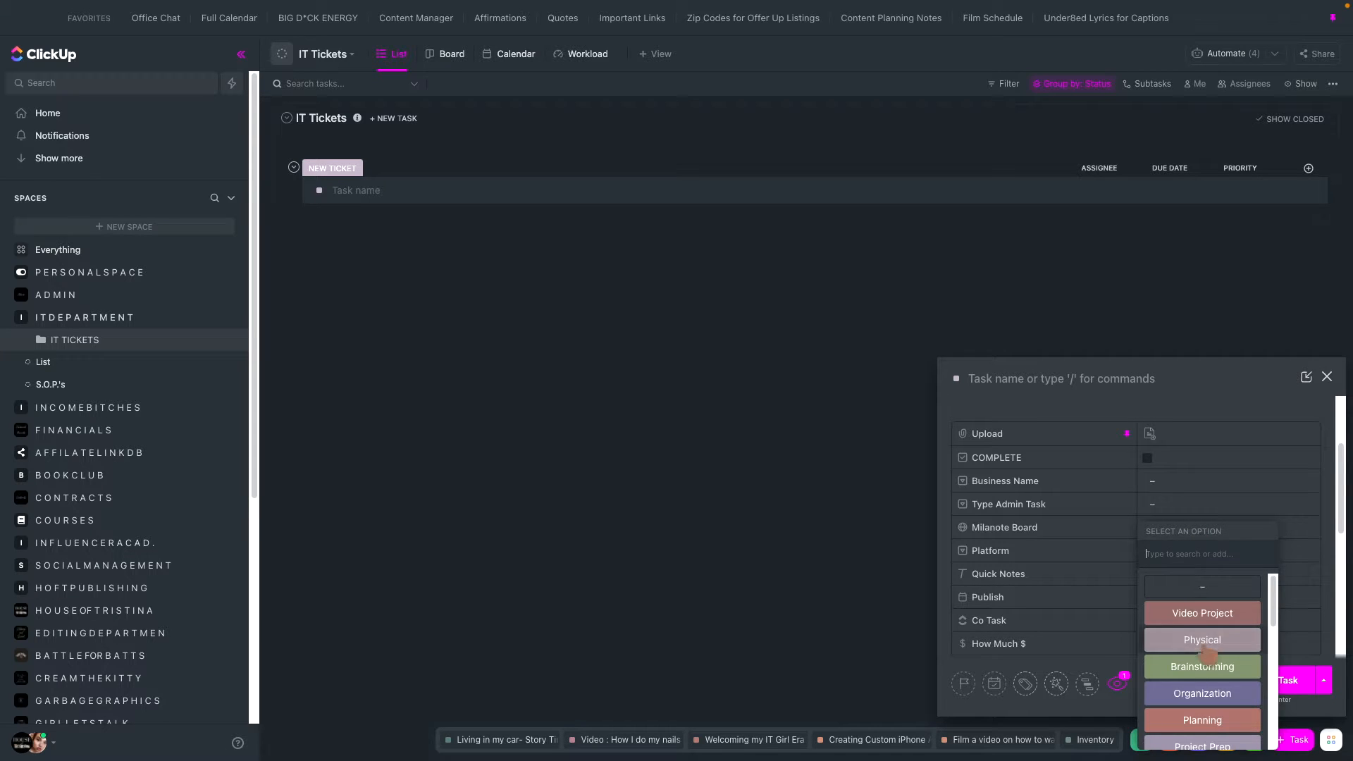
{"action": "scroll", "coordinate": [1205, 652], "scroll_direction": "down", "scroll_amount": 5}
{"action": "scroll", "coordinate": [1208, 654], "scroll_direction": "up", "scroll_amount": 3}
{"action": "left_click", "coordinate": [1203, 369]}
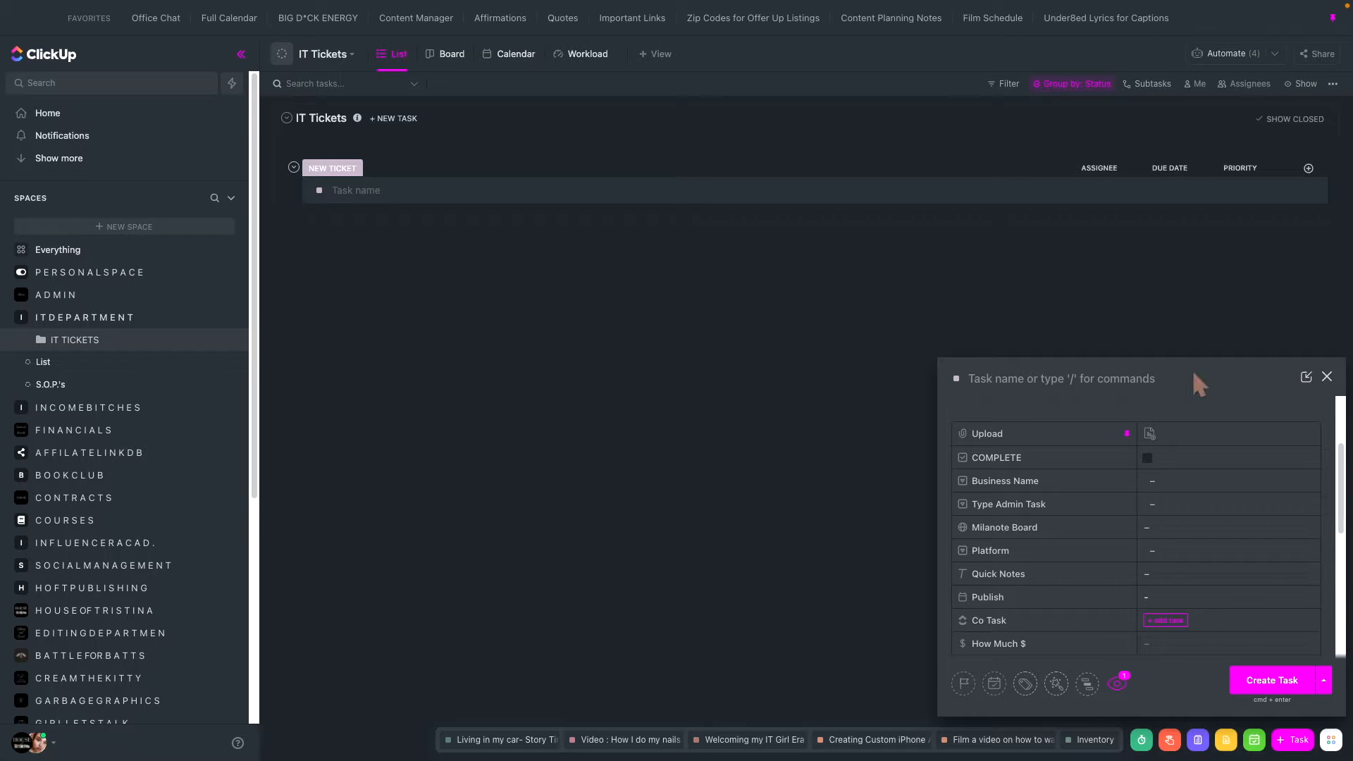
- Look through the full list of options in the new task's Platform field without choosing one
{"action": "scroll", "coordinate": [1196, 539], "scroll_direction": "down", "scroll_amount": 2}
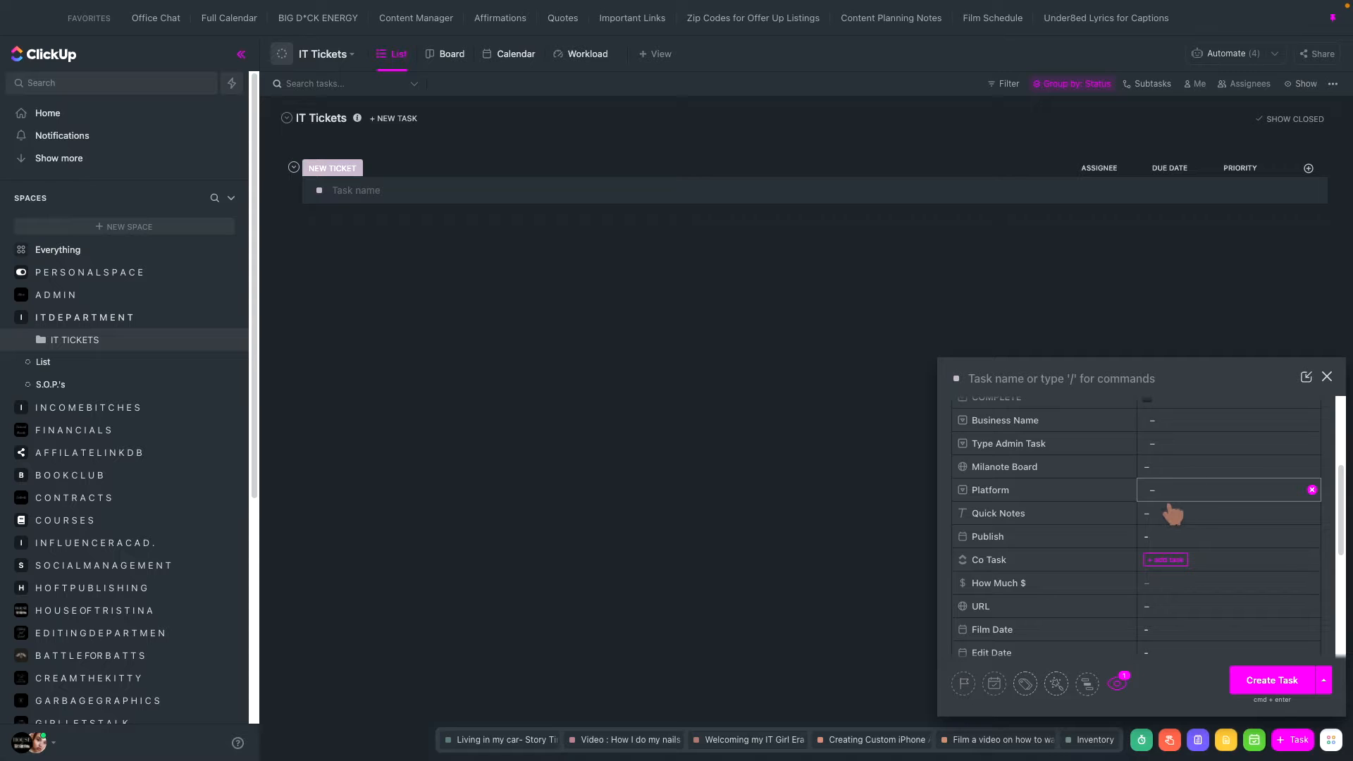
{"action": "left_click", "coordinate": [1163, 496]}
{"action": "scroll", "coordinate": [1198, 620], "scroll_direction": "down", "scroll_amount": 2}
{"action": "scroll", "coordinate": [1195, 637], "scroll_direction": "up", "scroll_amount": 2}
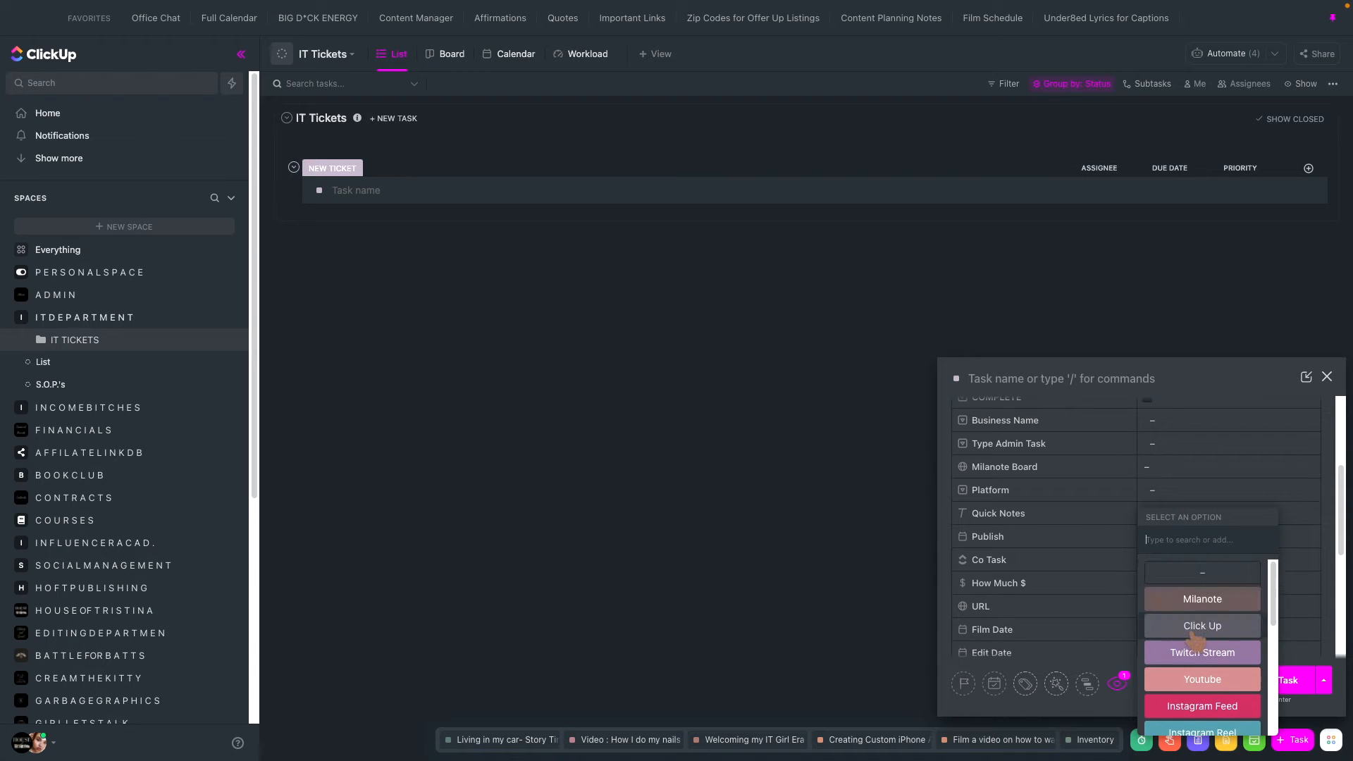
{"action": "scroll", "coordinate": [1195, 640], "scroll_direction": "down", "scroll_amount": 1}
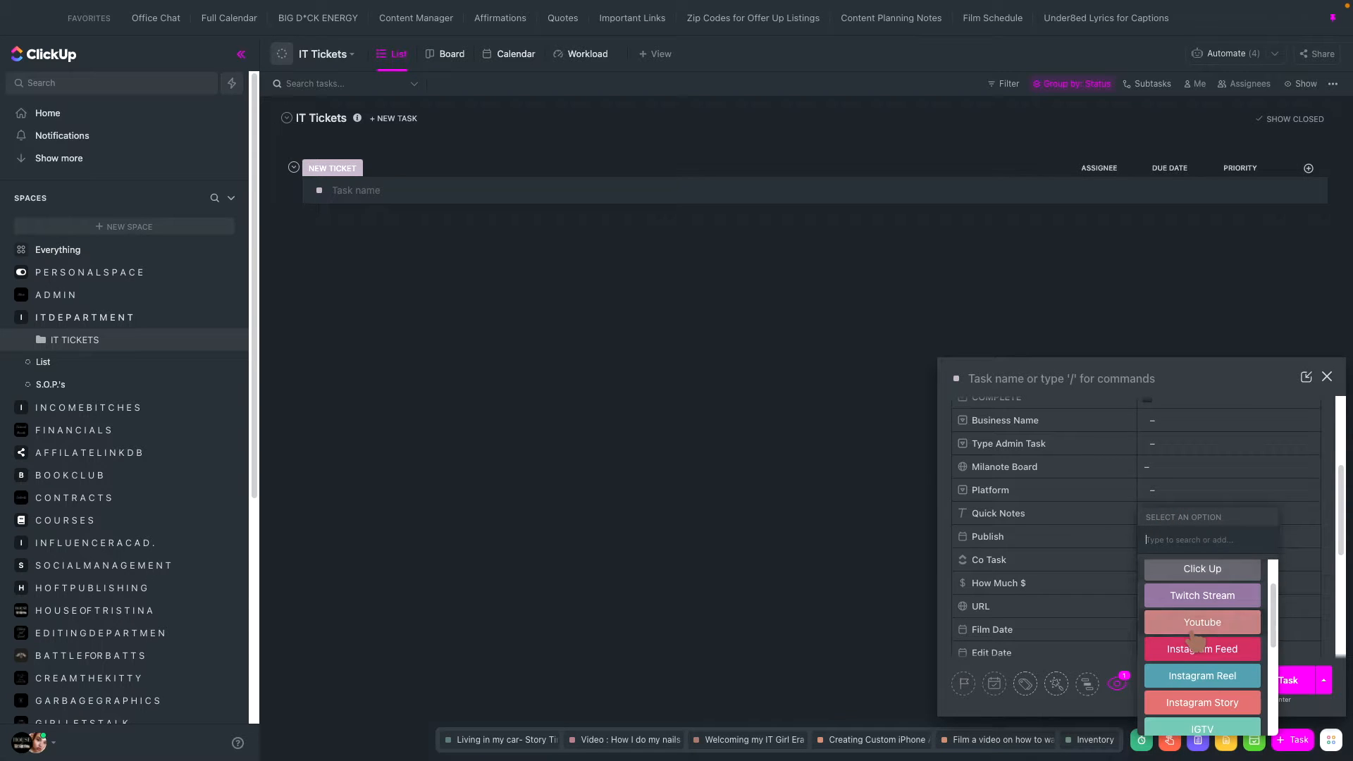
{"action": "scroll", "coordinate": [1196, 640], "scroll_direction": "down", "scroll_amount": 3}
{"action": "scroll", "coordinate": [1195, 640], "scroll_direction": "down", "scroll_amount": 3}
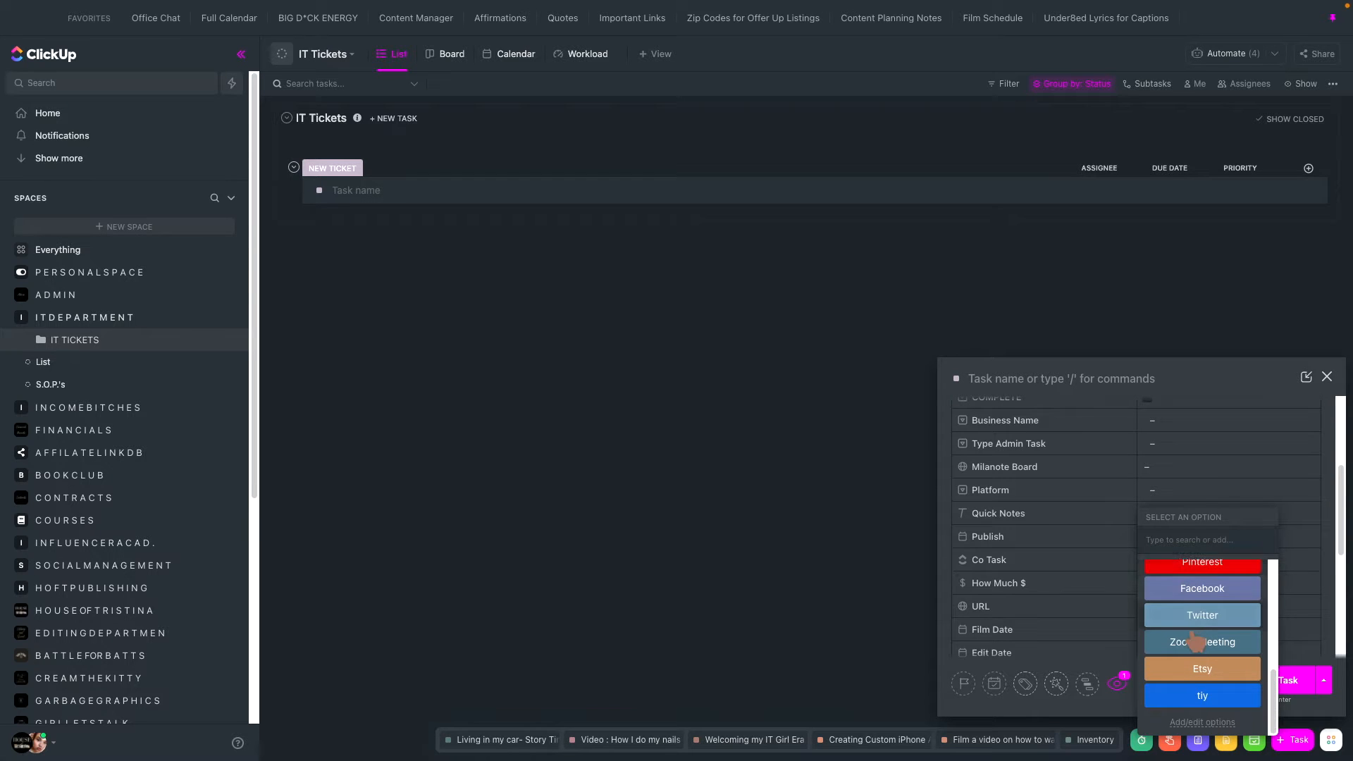
{"action": "left_click", "coordinate": [1058, 488]}
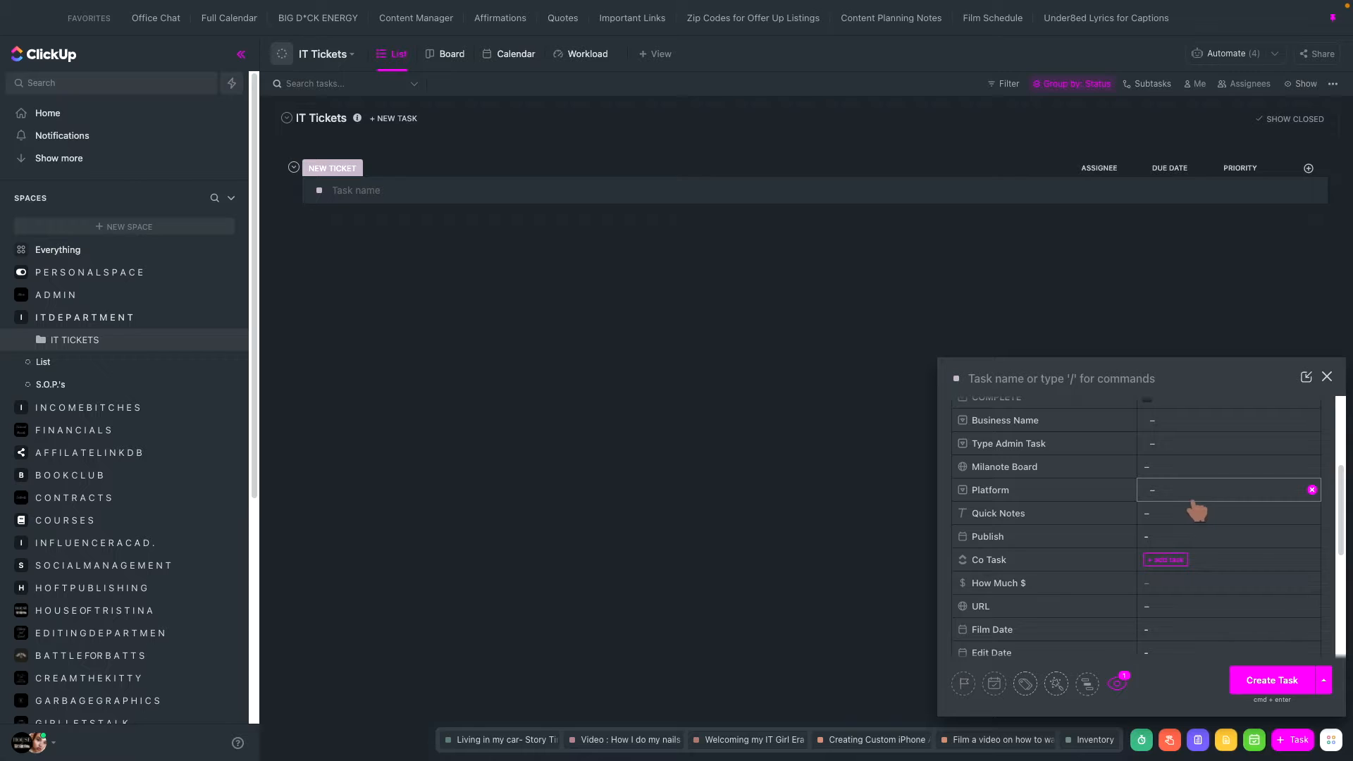
- Open the Platform field's option editor, look over its options, and save it without changes
{"action": "left_click", "coordinate": [1194, 498]}
{"action": "scroll", "coordinate": [1238, 677], "scroll_direction": "down", "scroll_amount": 5}
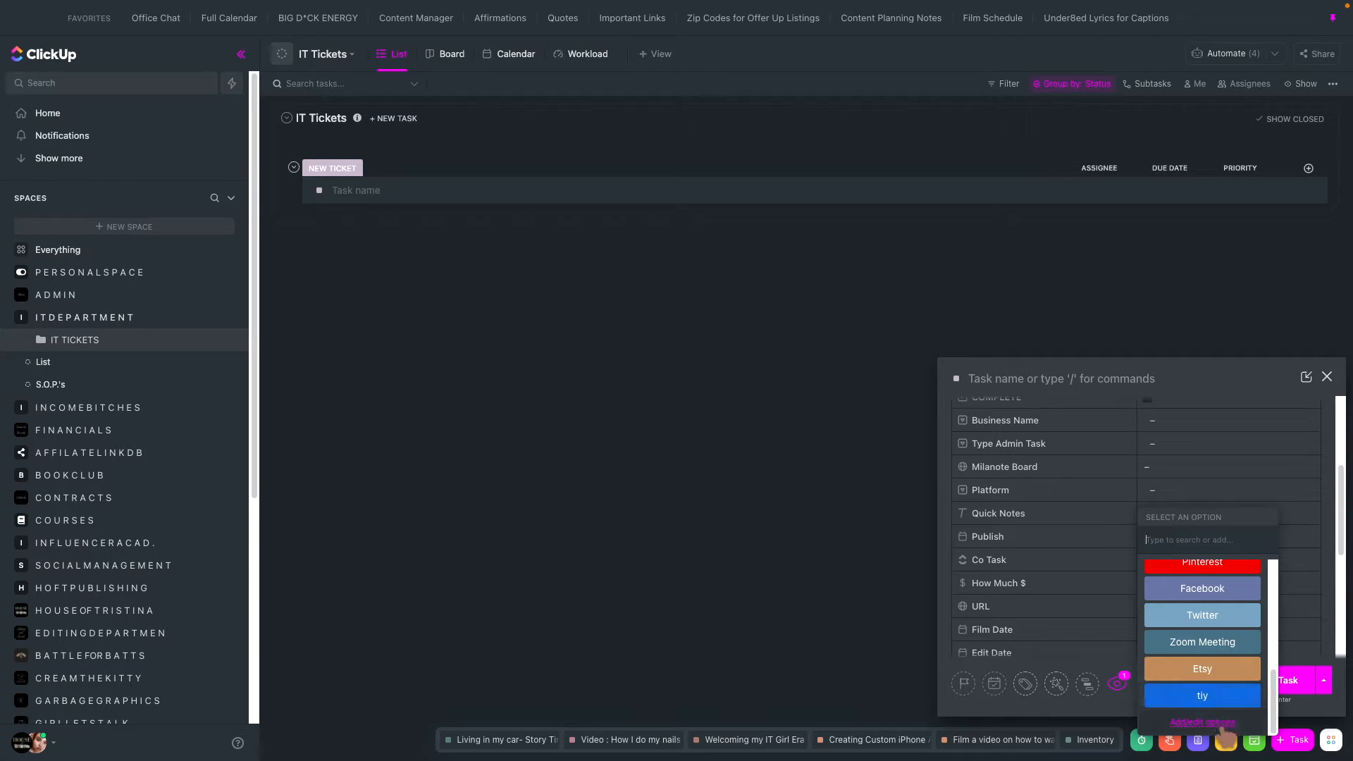
{"action": "left_click", "coordinate": [1213, 724]}
{"action": "scroll", "coordinate": [547, 475], "scroll_direction": "down", "scroll_amount": 4}
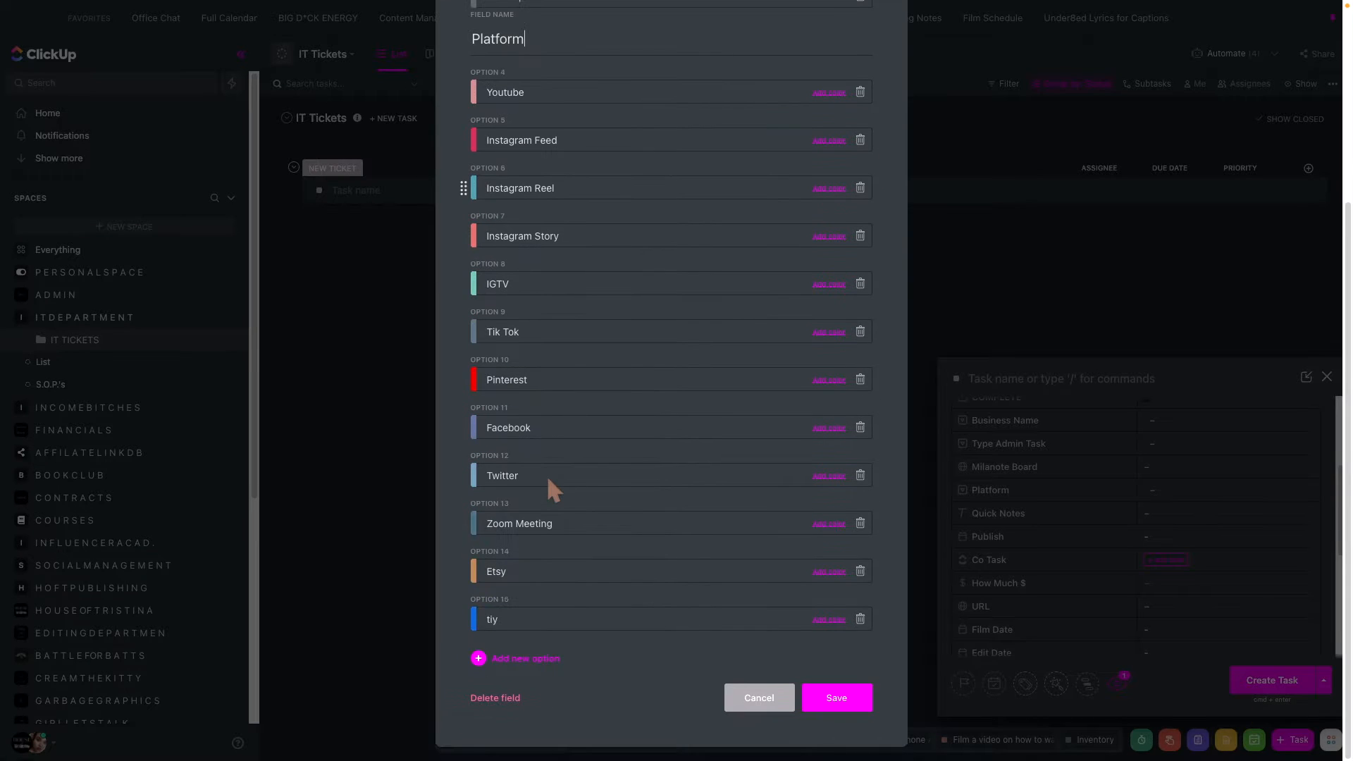
{"action": "left_click", "coordinate": [844, 694]}
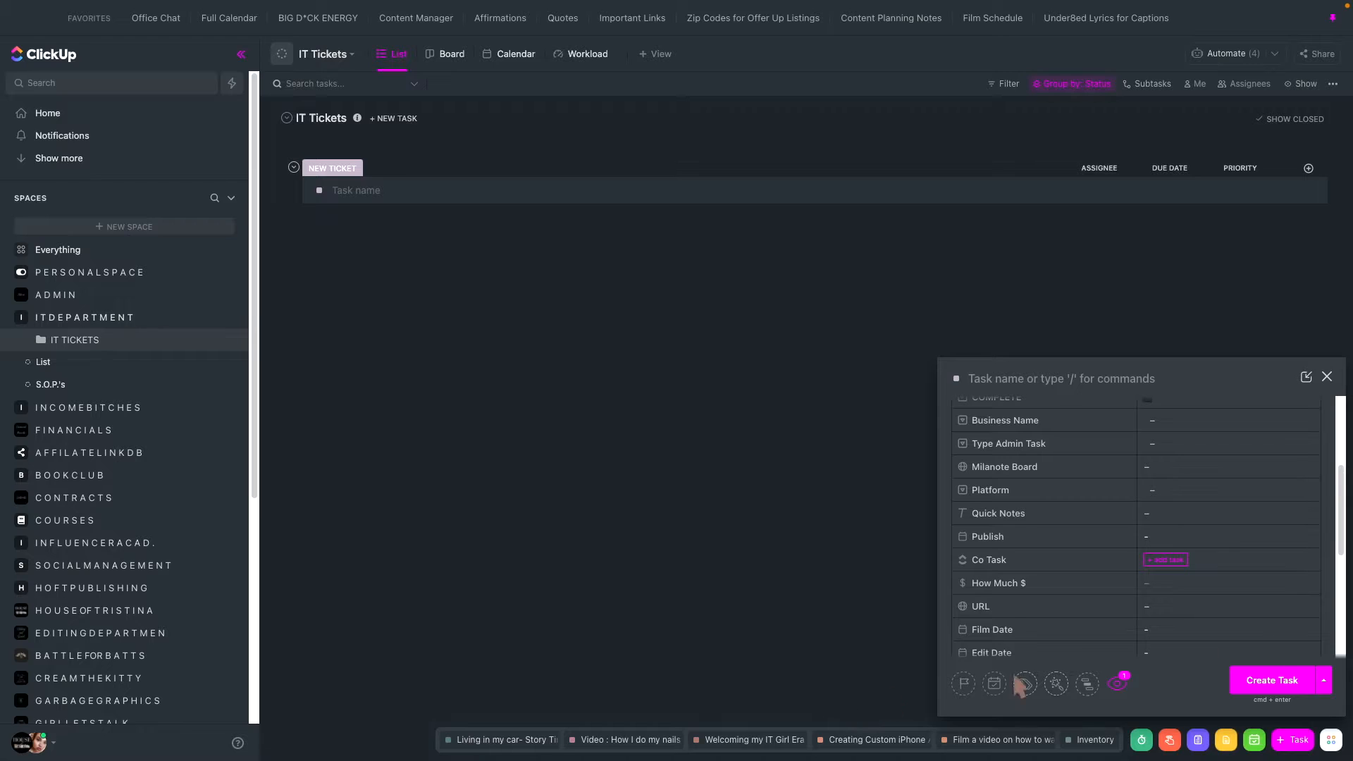
- Examine the Publish field's date picker and the URL field in the new task form
{"action": "scroll", "coordinate": [1195, 636], "scroll_direction": "down", "scroll_amount": 1}
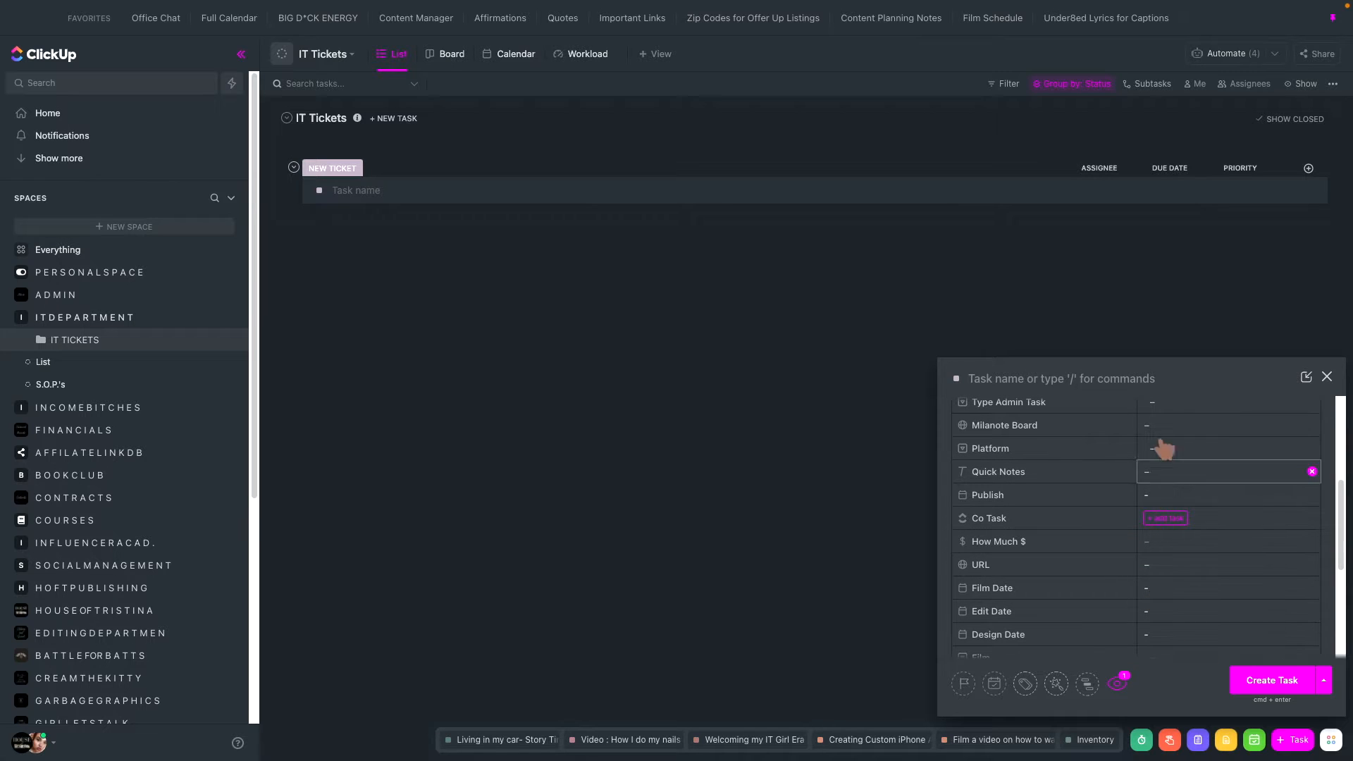
{"action": "left_click", "coordinate": [1147, 495]}
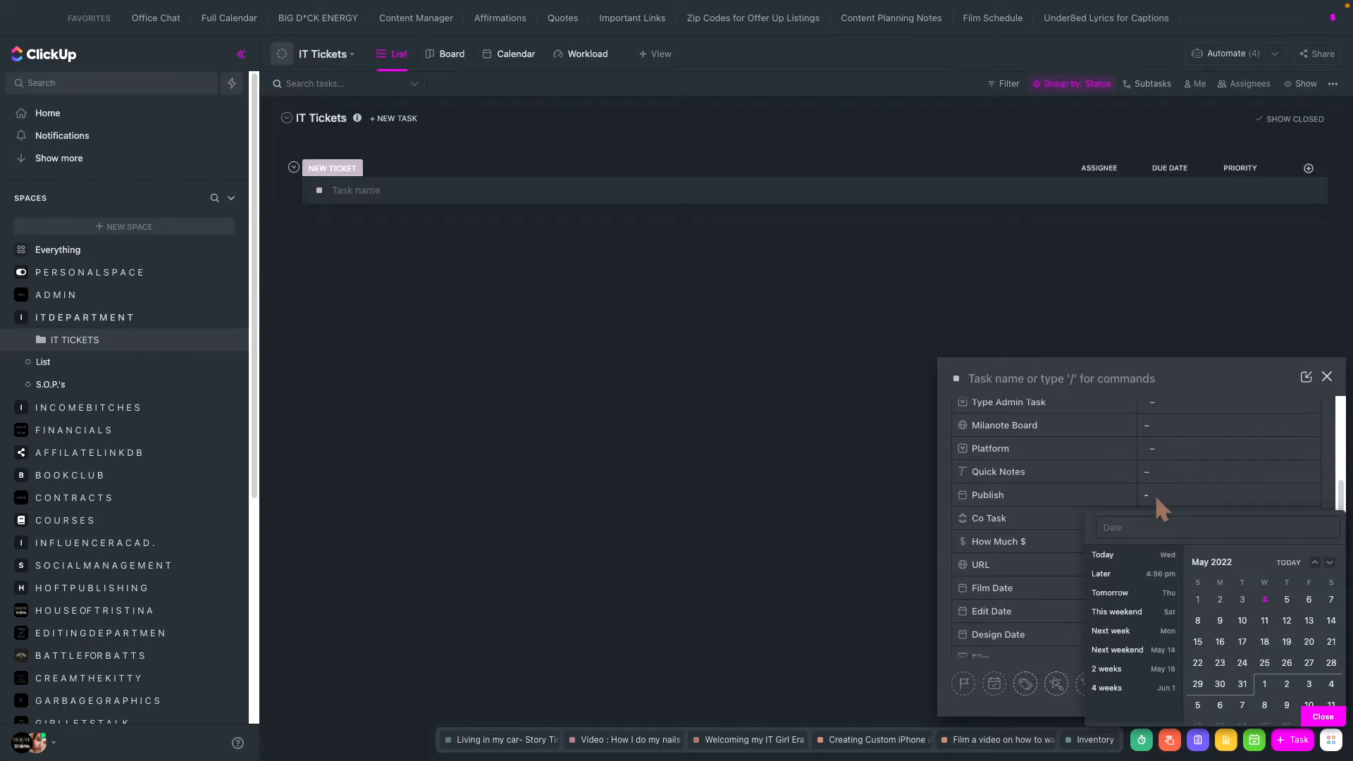
{"action": "left_click", "coordinate": [1001, 505]}
{"action": "scroll", "coordinate": [1209, 584], "scroll_direction": "down", "scroll_amount": 3}
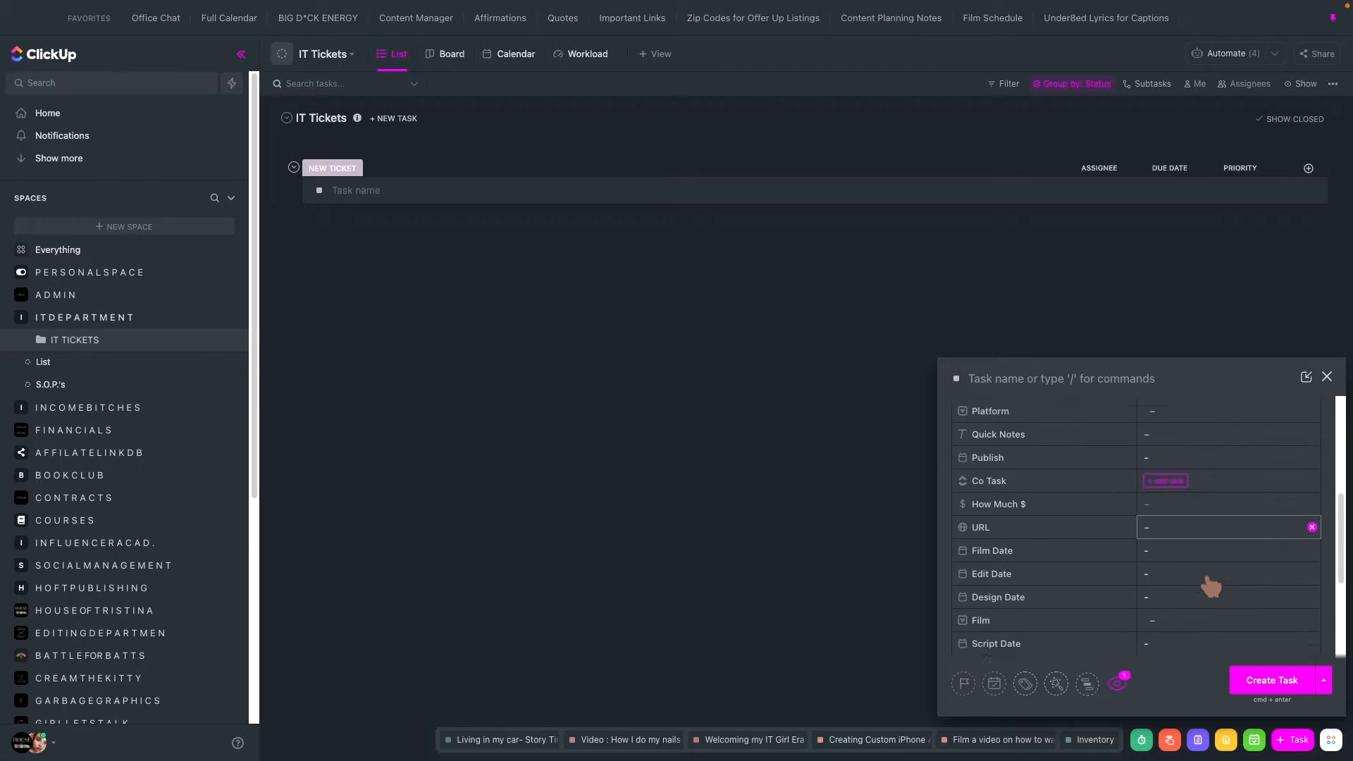
{"action": "left_click", "coordinate": [1166, 532]}
{"action": "left_click", "coordinate": [1159, 523]}
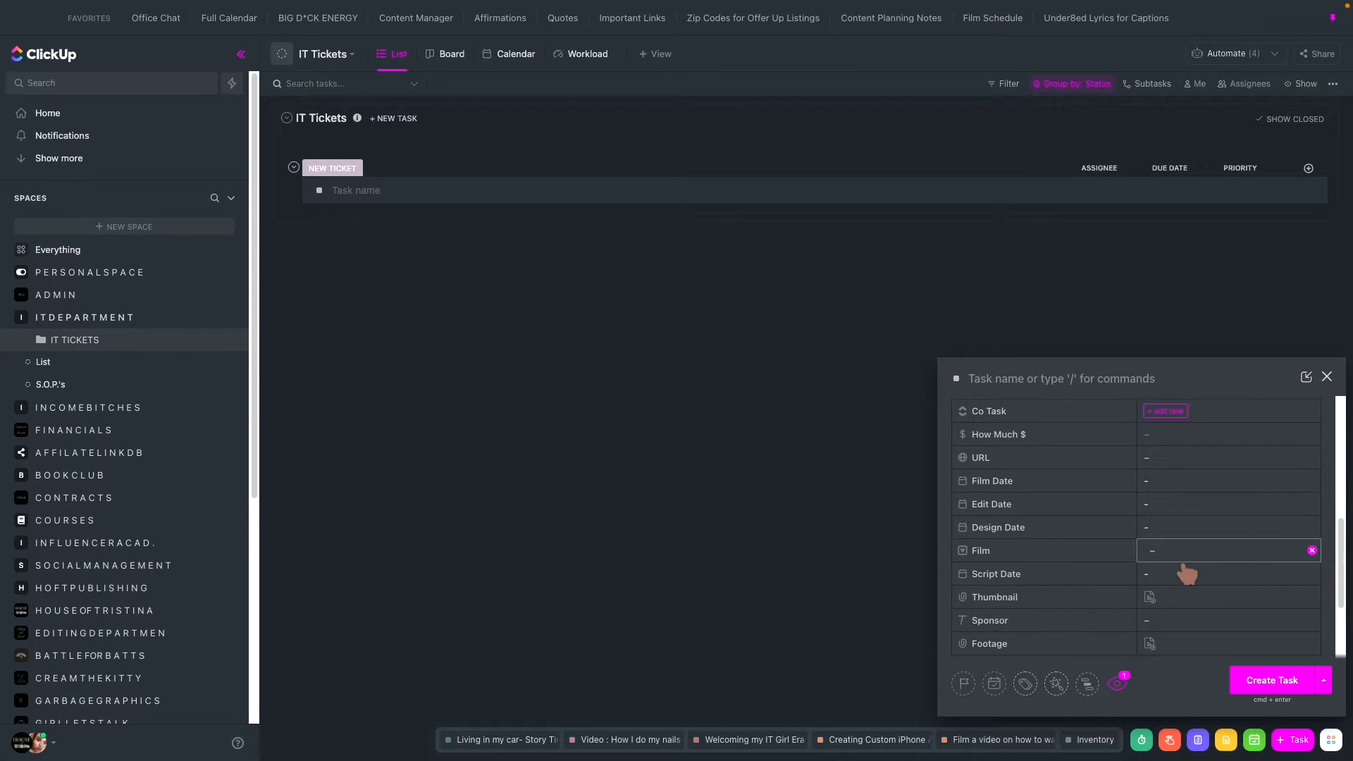
- Look through the remaining custom fields down to Footage and hide the new task's empty fields
{"action": "scroll", "coordinate": [1167, 600], "scroll_direction": "down", "scroll_amount": 1}
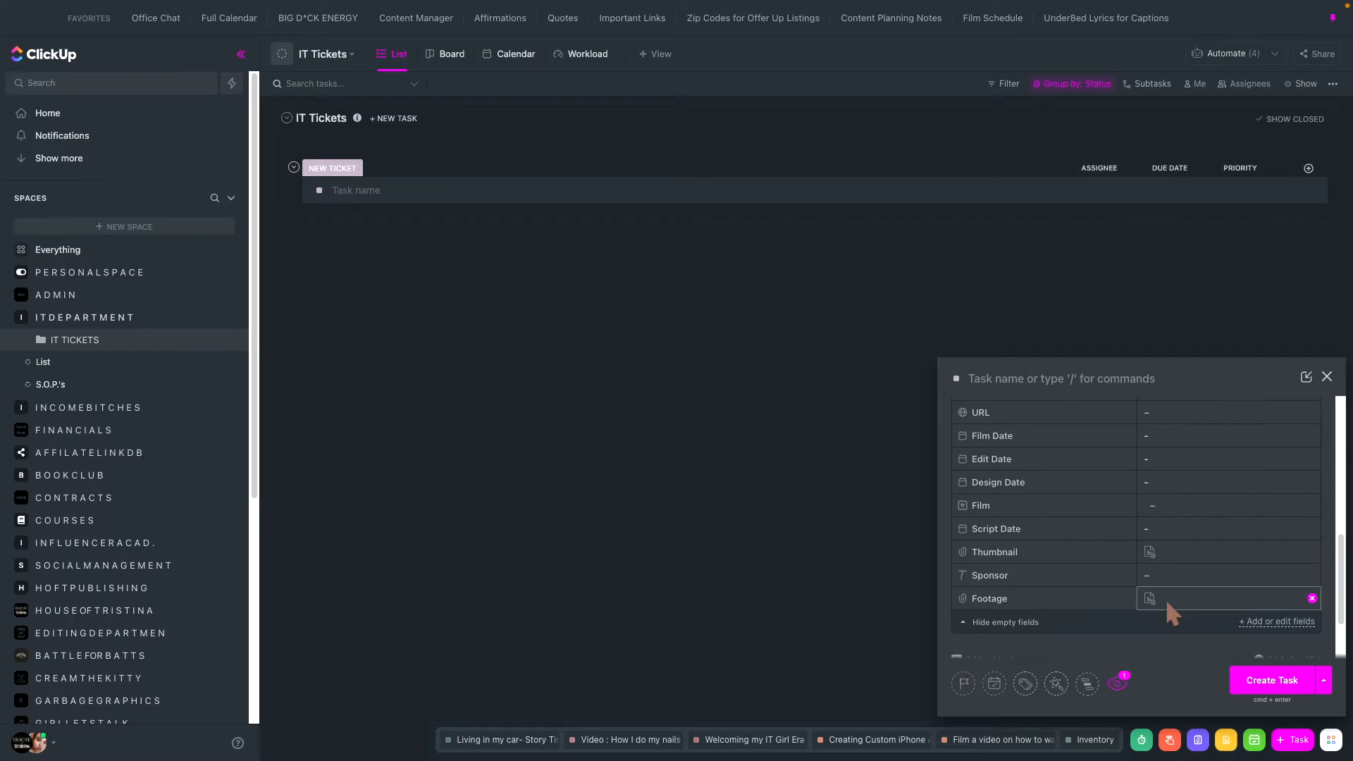
{"action": "scroll", "coordinate": [1165, 598], "scroll_direction": "down", "scroll_amount": 2}
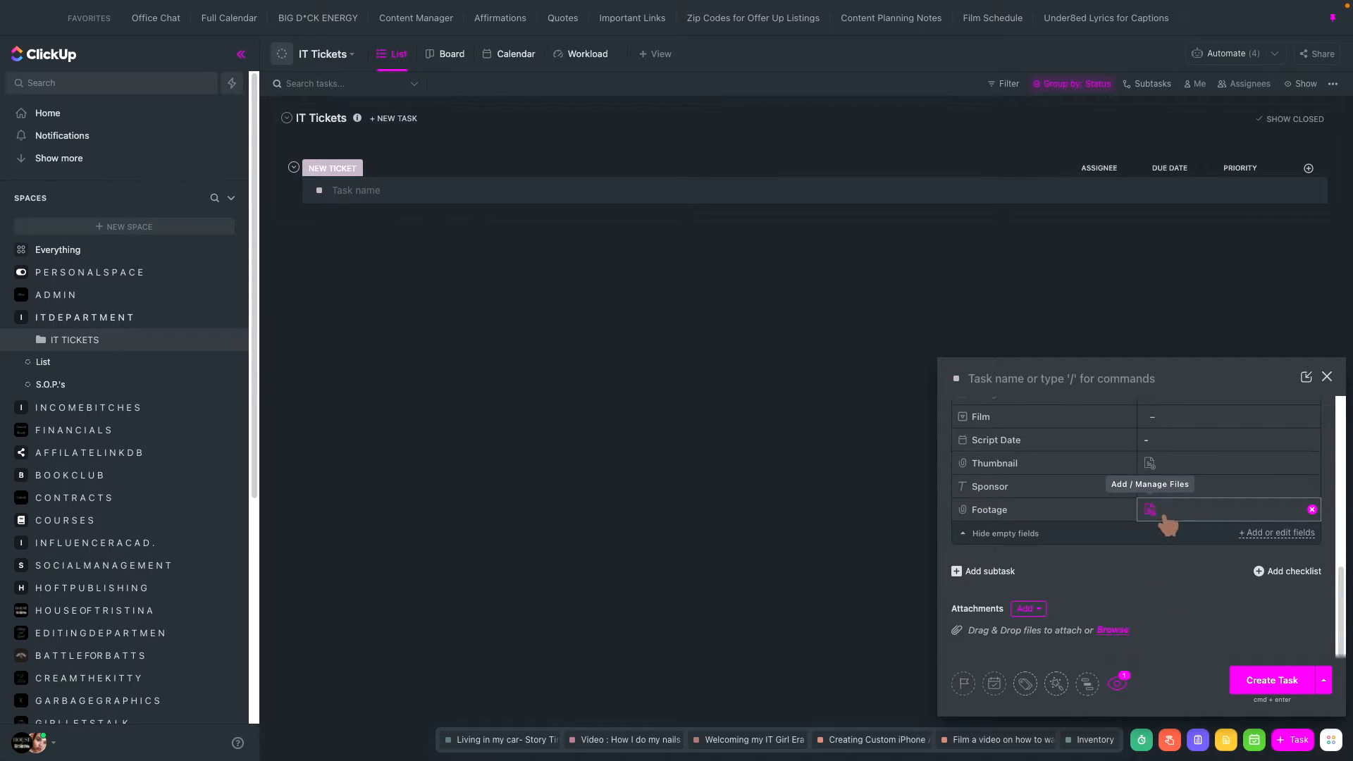
{"action": "left_click", "coordinate": [973, 533]}
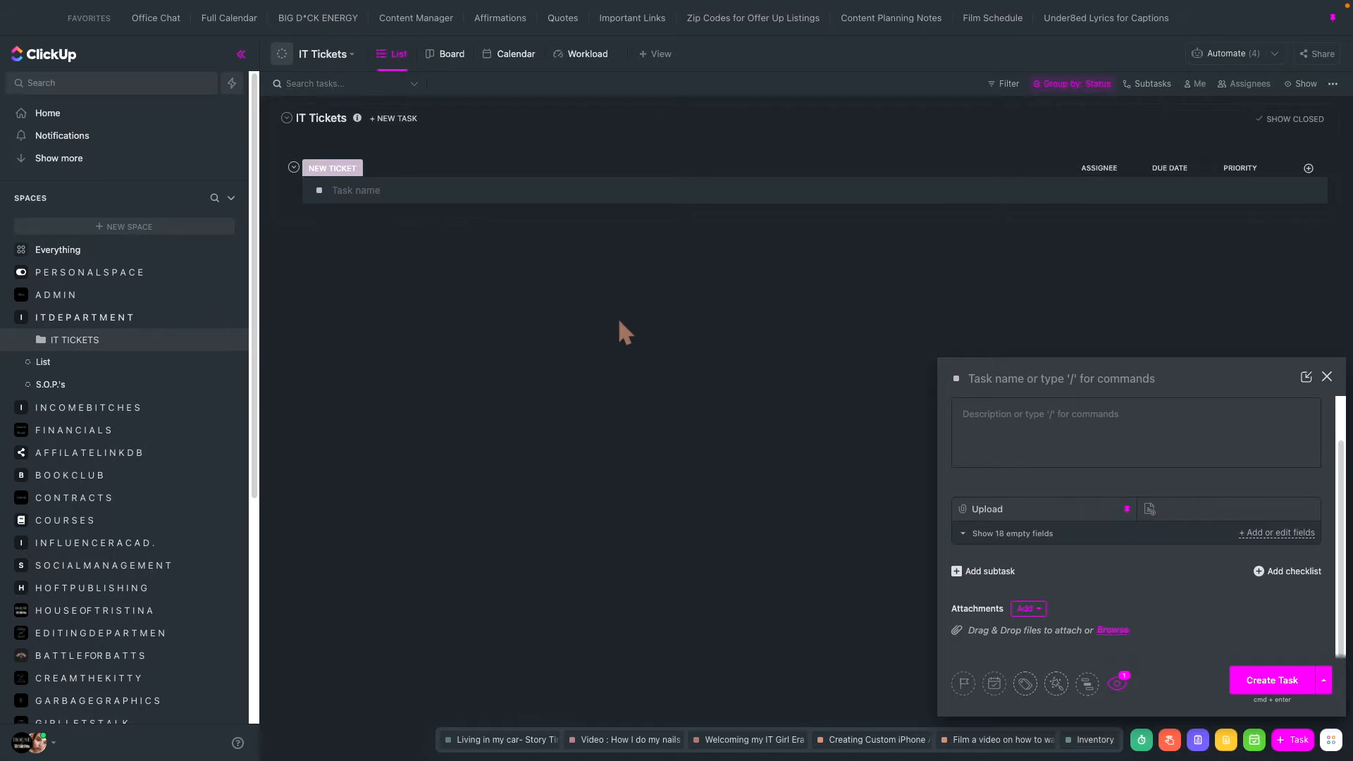
- Collapse the ITDEPARTMENT space and look through the rest of the workspace's spaces
{"action": "left_click", "coordinate": [10, 321]}
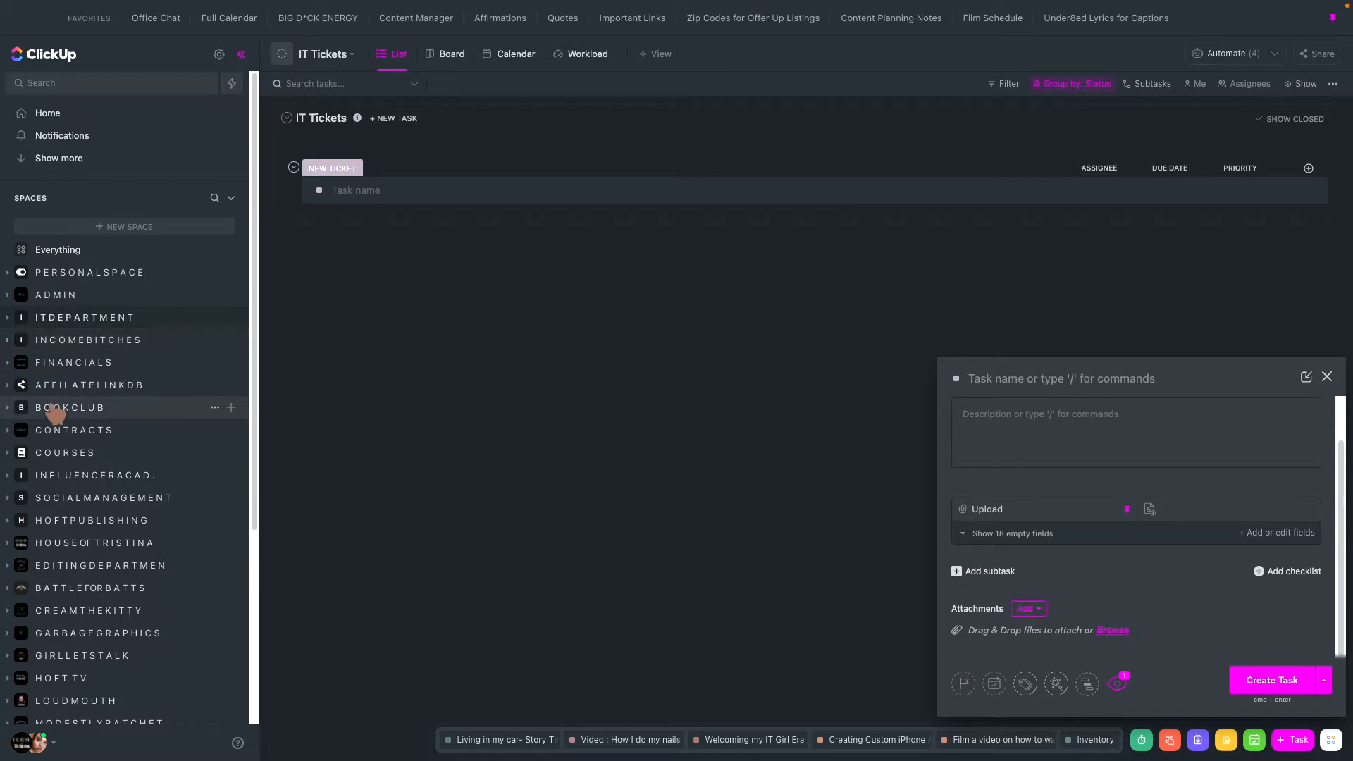
{"action": "scroll", "coordinate": [55, 414], "scroll_direction": "down", "scroll_amount": 3}
{"action": "scroll", "coordinate": [53, 408], "scroll_direction": "down", "scroll_amount": 1}
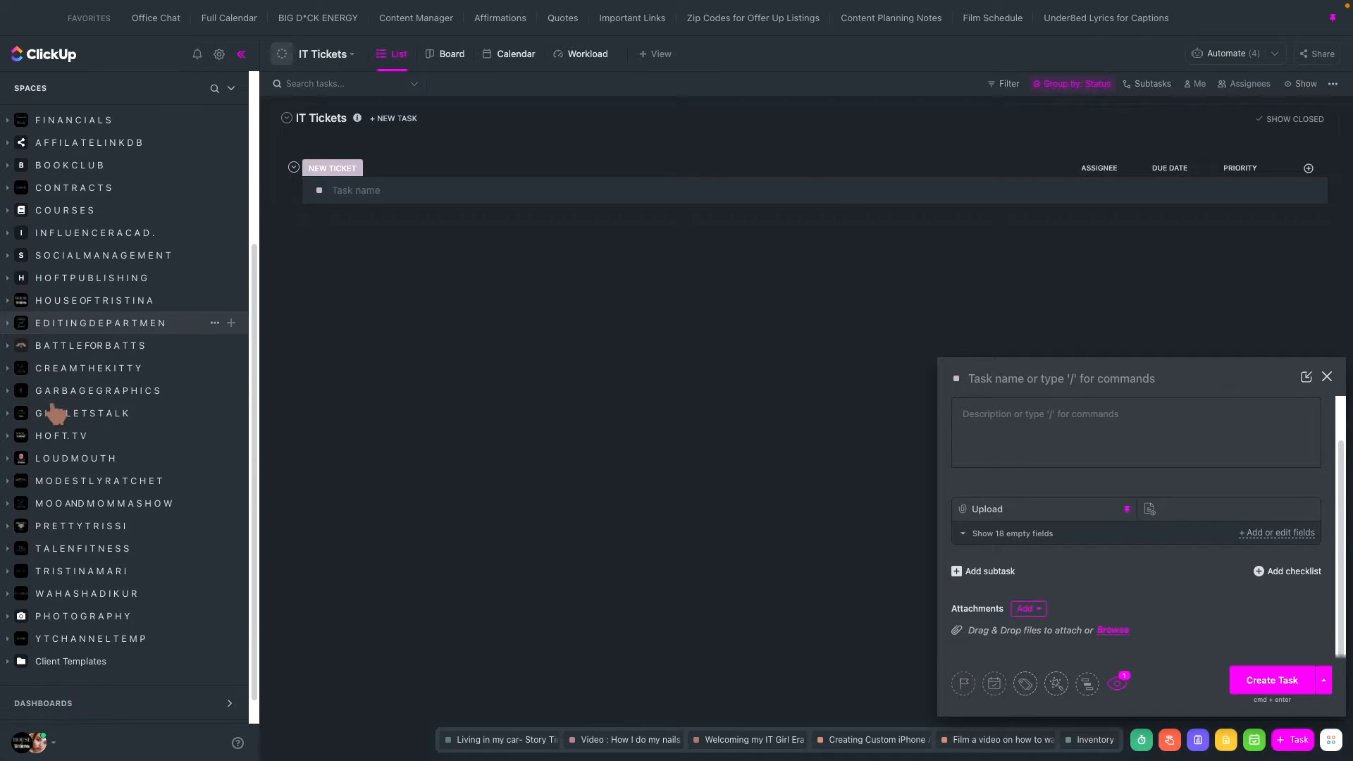
- Check the folders in the HOFTPUBLISHING space, collapse it, and move it below HOUSEOFTRISTINA
{"action": "left_click", "coordinate": [10, 280]}
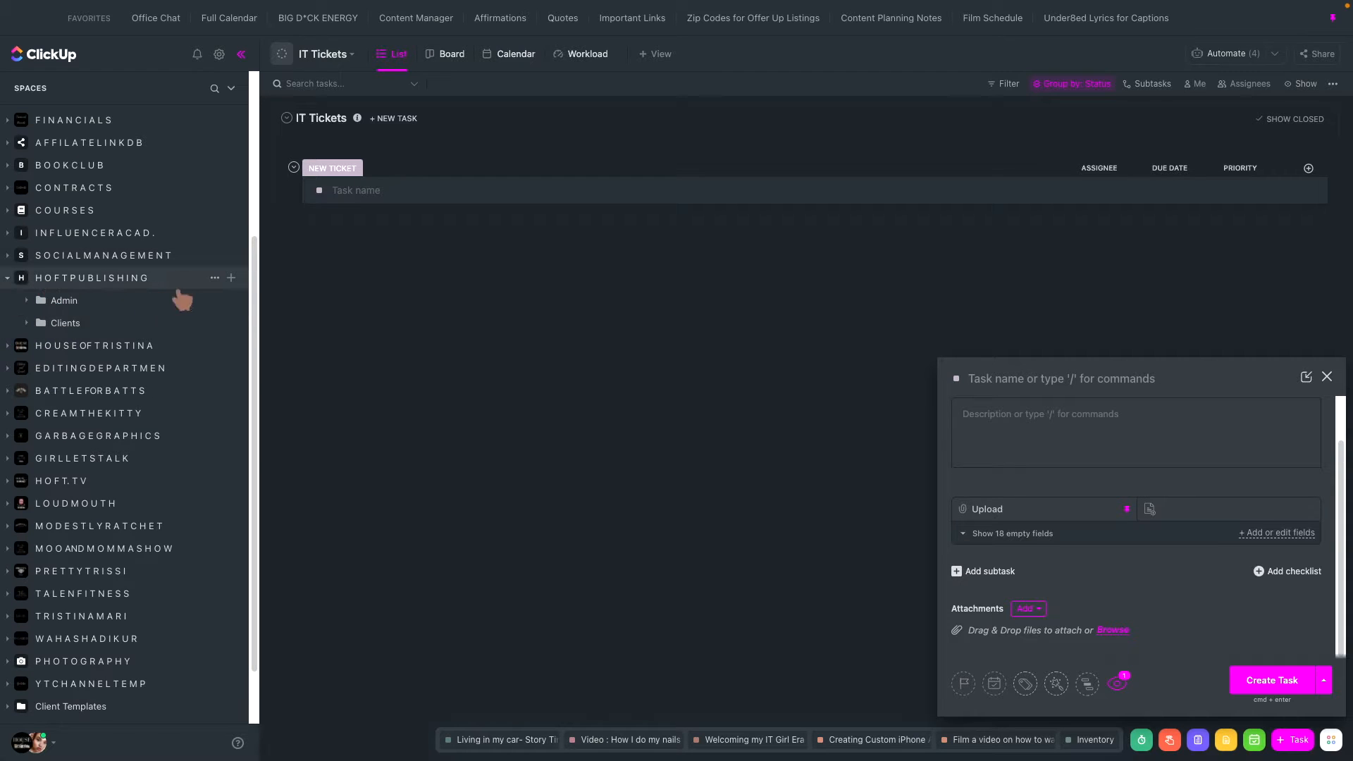
{"action": "left_click", "coordinate": [16, 284]}
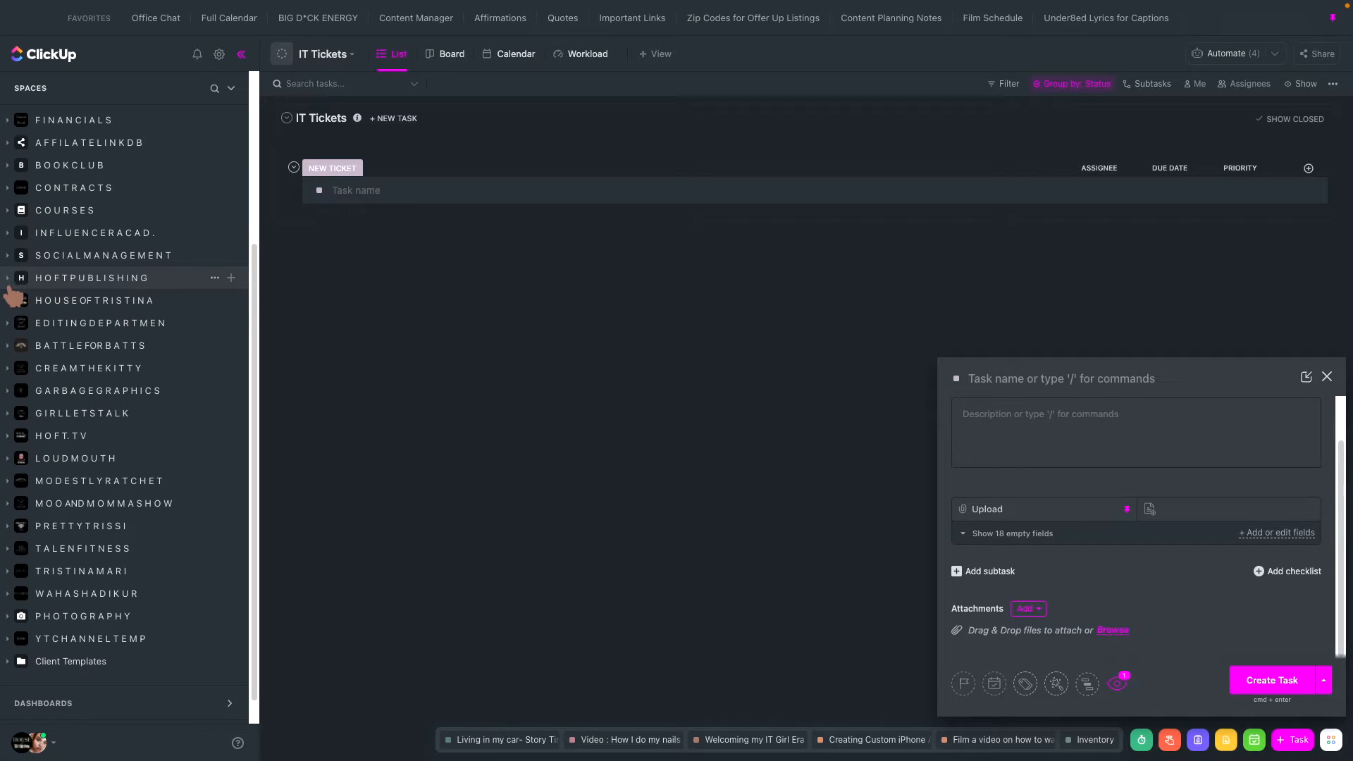
{"action": "left_click_drag", "start_coordinate": [13, 287], "coordinate": [97, 303]}
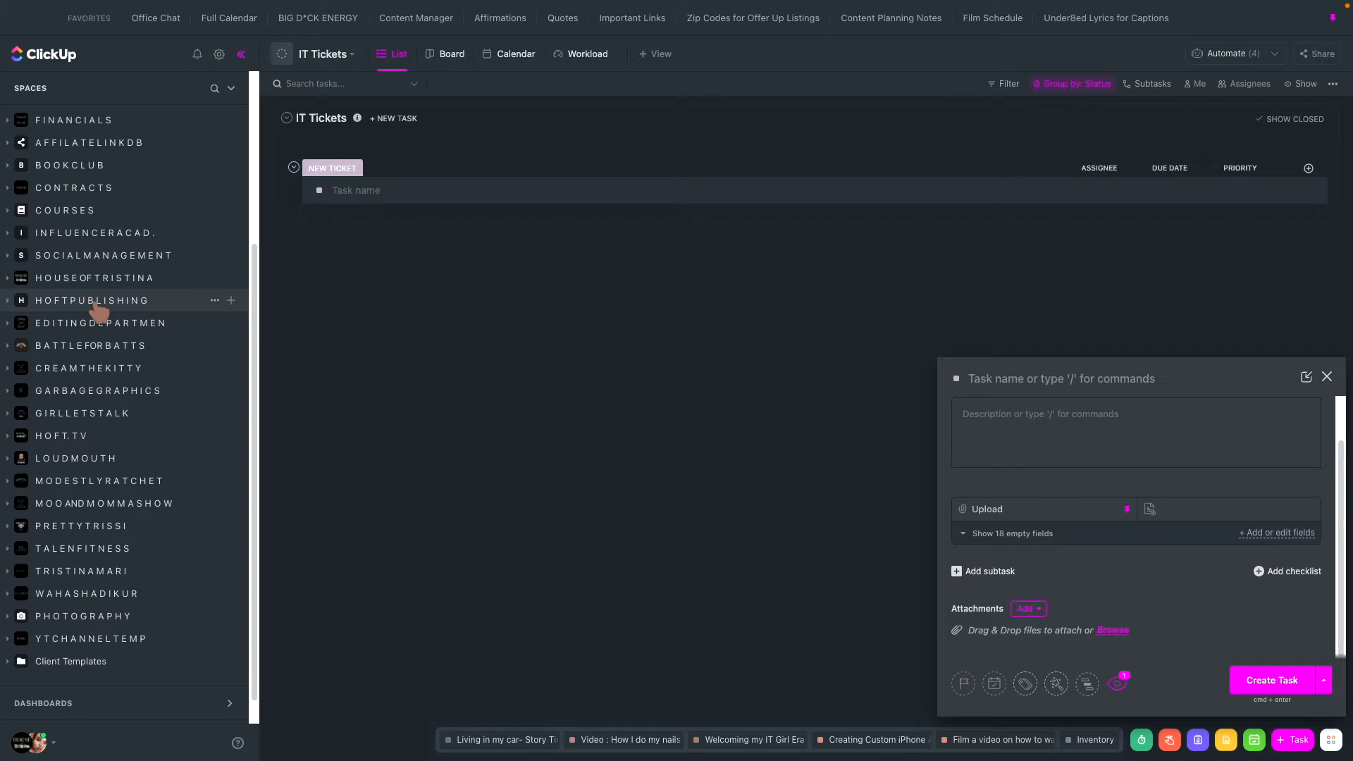
- Browse the Admin and Clients folders in the HOFTPUBLISHING space, then collapse the space
{"action": "left_click", "coordinate": [13, 304]}
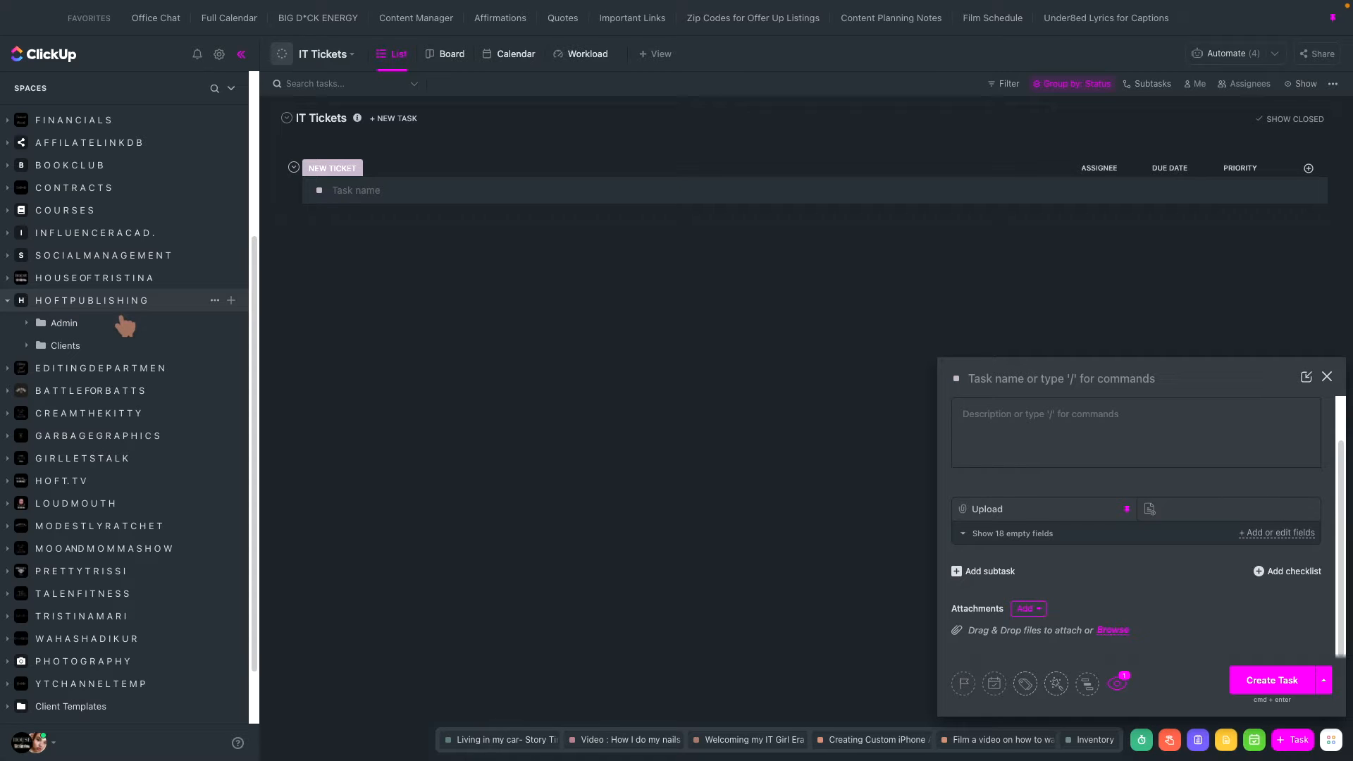
{"action": "left_click", "coordinate": [41, 325]}
{"action": "left_click", "coordinate": [33, 328]}
{"action": "left_click", "coordinate": [36, 343]}
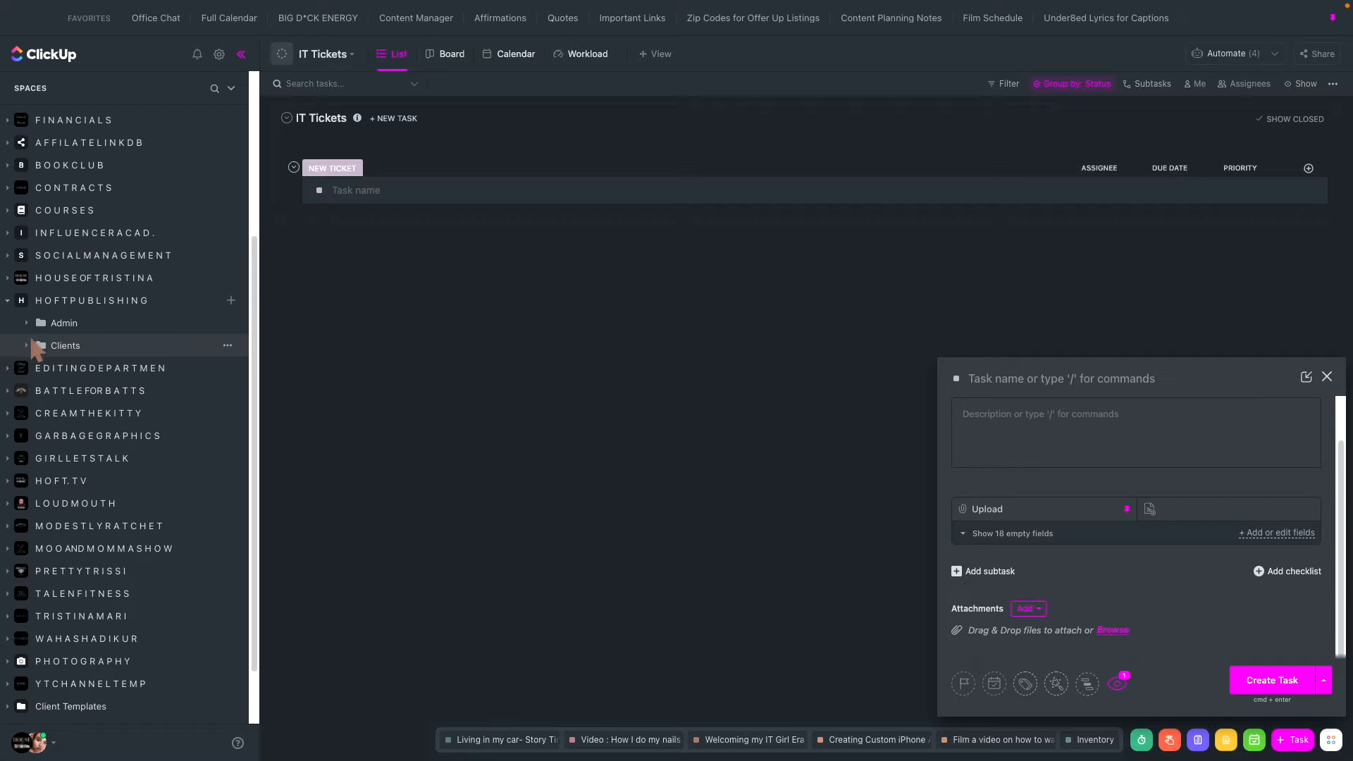
{"action": "left_click", "coordinate": [34, 346]}
{"action": "left_click", "coordinate": [17, 303]}
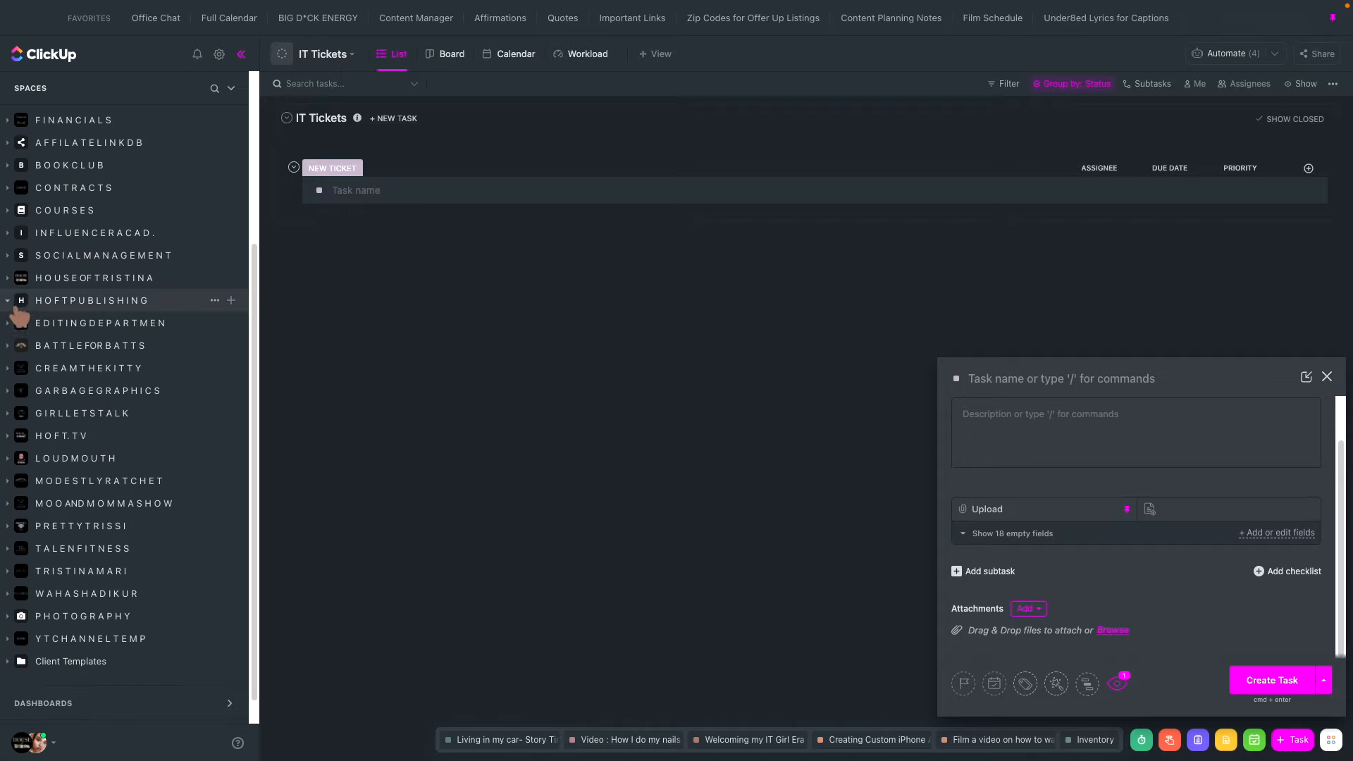
- Delete the House of Tristina Twitter Space list from the HOUSEOFTRISTINA space
{"action": "left_click", "coordinate": [19, 284]}
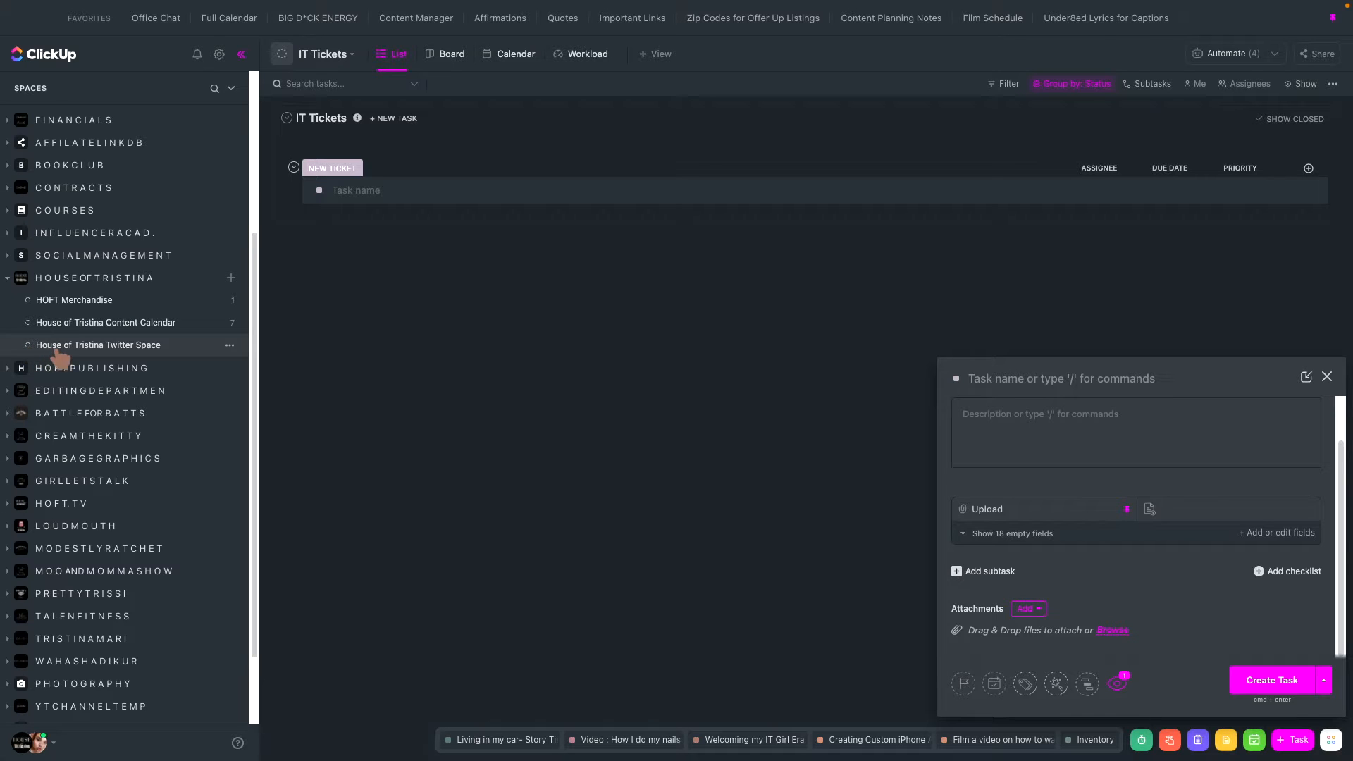
{"action": "left_click", "coordinate": [228, 345]}
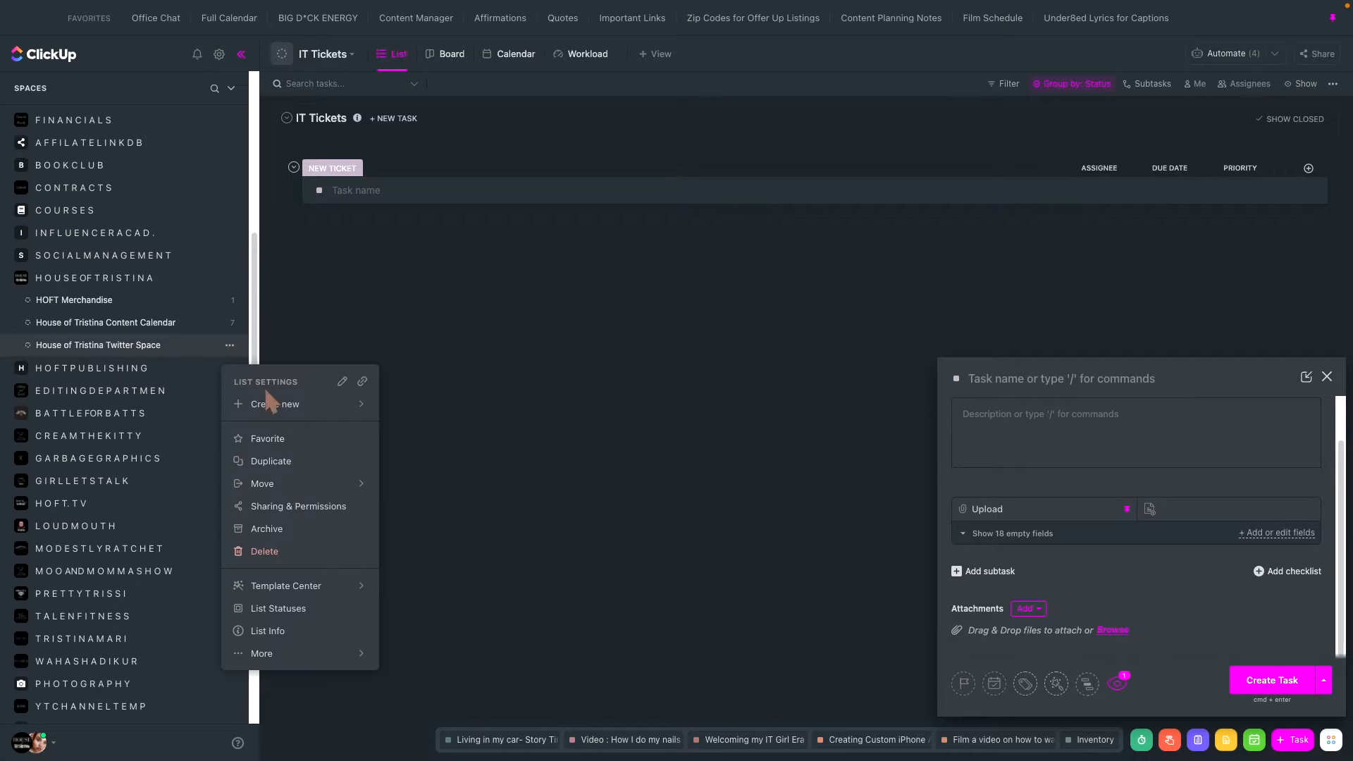
{"action": "left_click", "coordinate": [262, 552]}
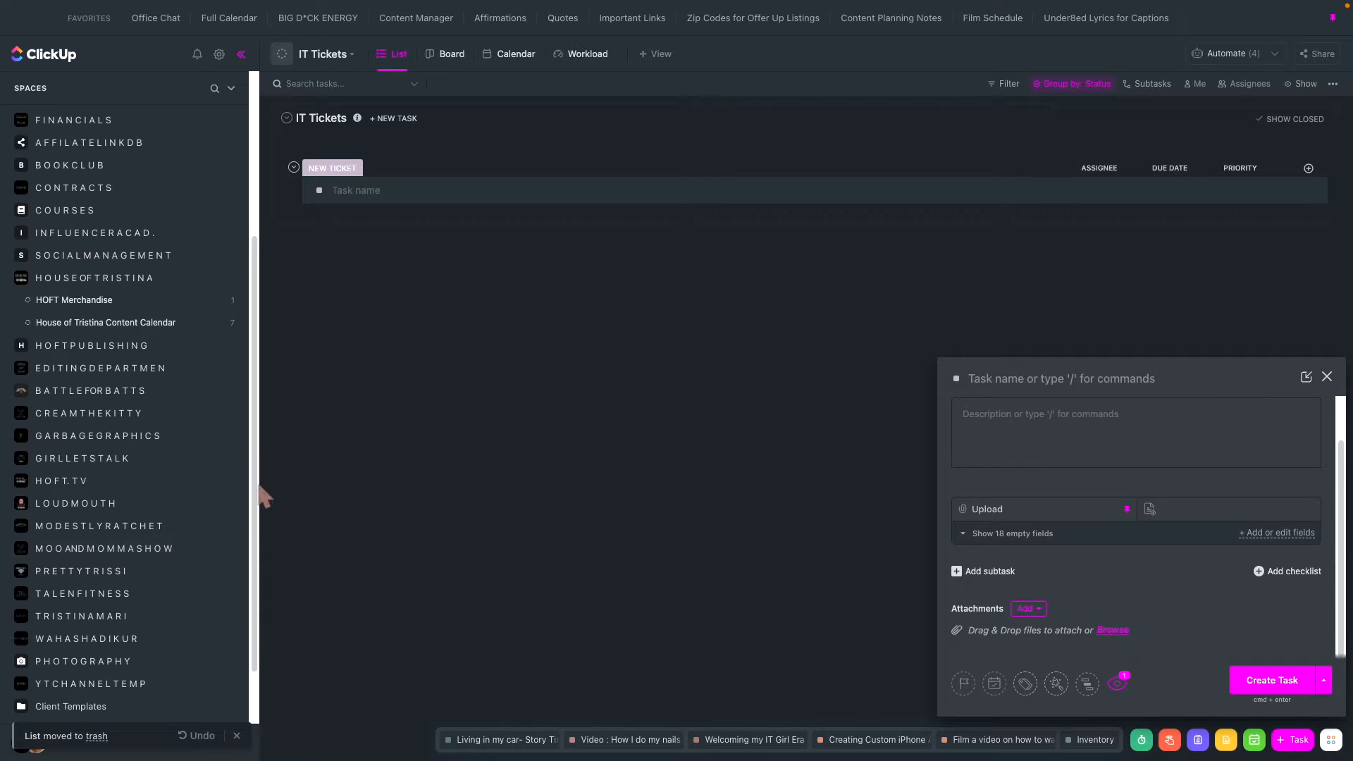
- Open the House of Tristina Content Calendar list and select every task except the two named Making a Burn Book
{"action": "left_click", "coordinate": [59, 326]}
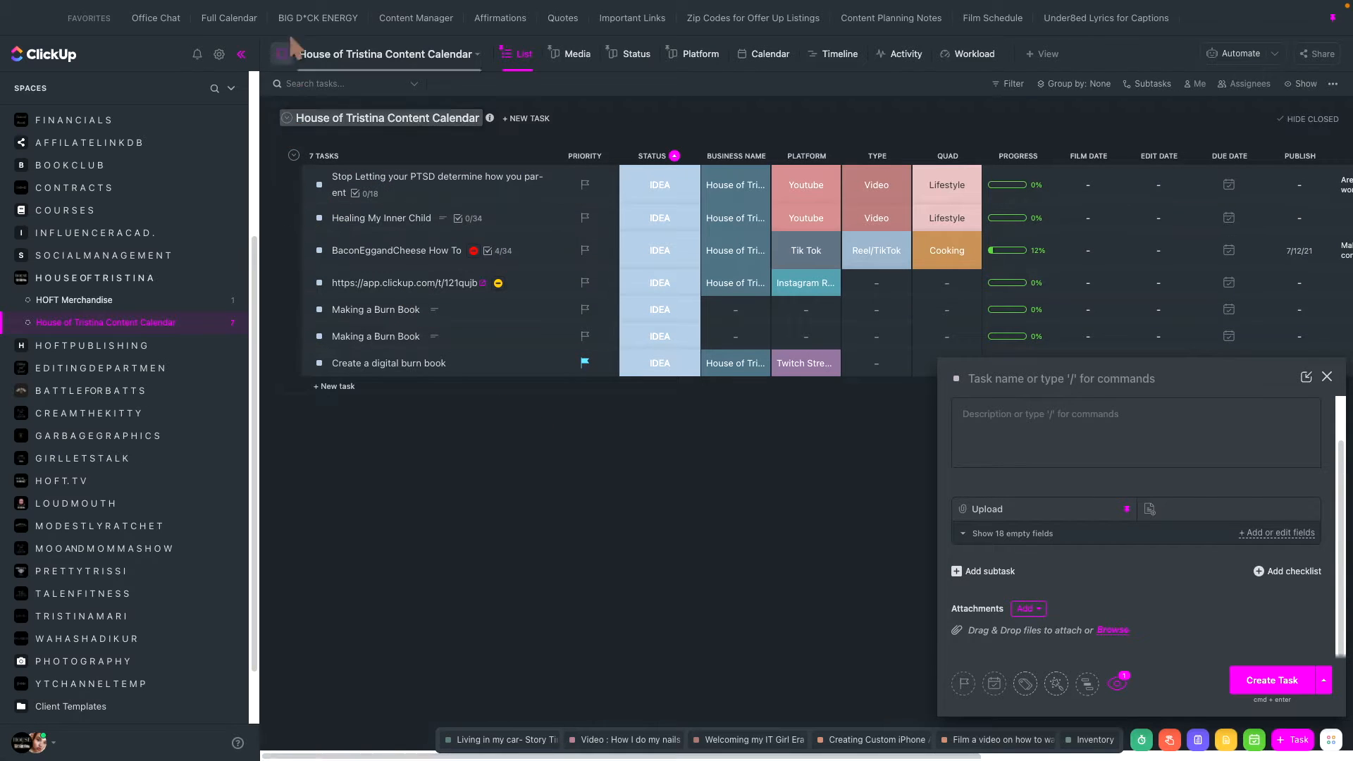
{"action": "left_click", "coordinate": [287, 184]}
{"action": "left_click", "coordinate": [287, 218]}
{"action": "left_click", "coordinate": [287, 251]}
{"action": "left_click", "coordinate": [287, 283]}
{"action": "left_click", "coordinate": [286, 309]}
{"action": "left_click", "coordinate": [287, 336]}
{"action": "left_click", "coordinate": [287, 363]}
{"action": "left_click", "coordinate": [287, 336]}
{"action": "left_click", "coordinate": [287, 310]}
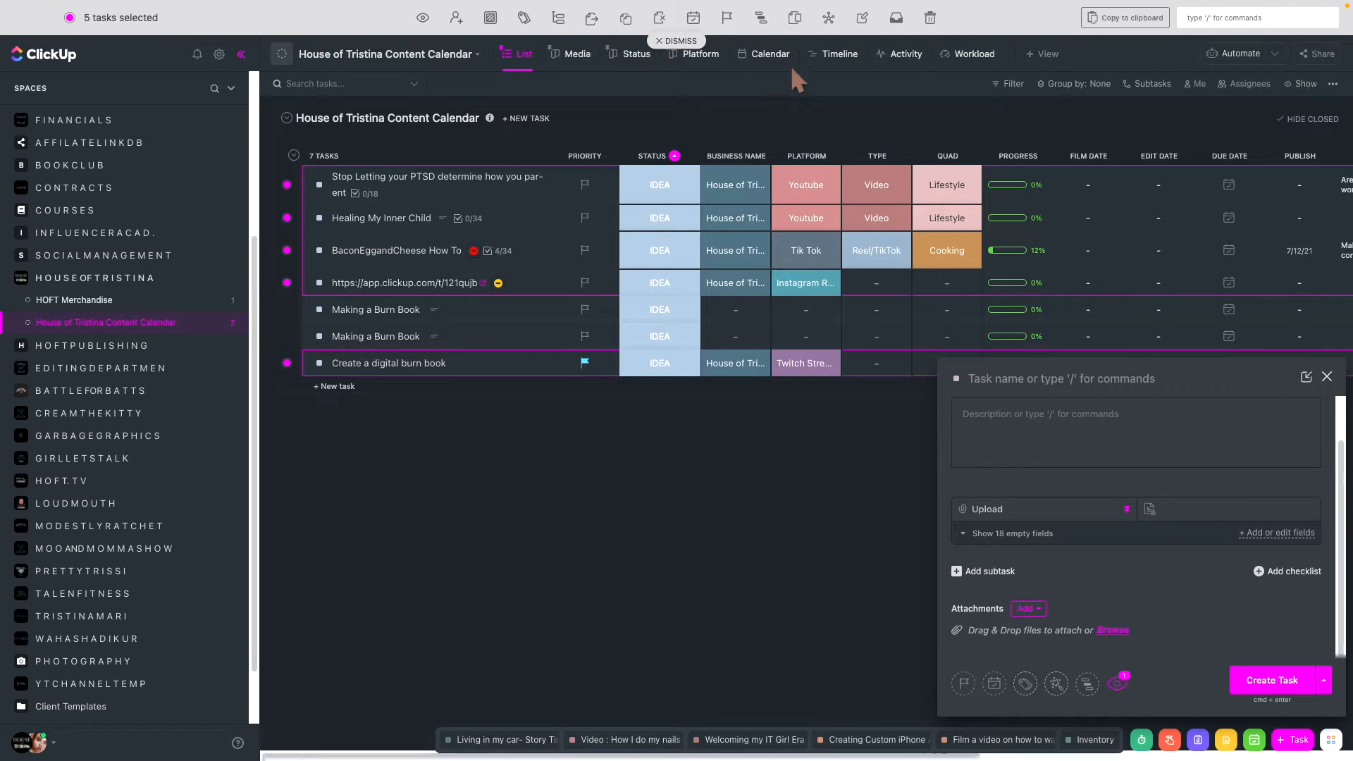
- Move the selected tasks to the Content Ideas Master List and close the new task form
{"action": "left_click", "coordinate": [591, 20]}
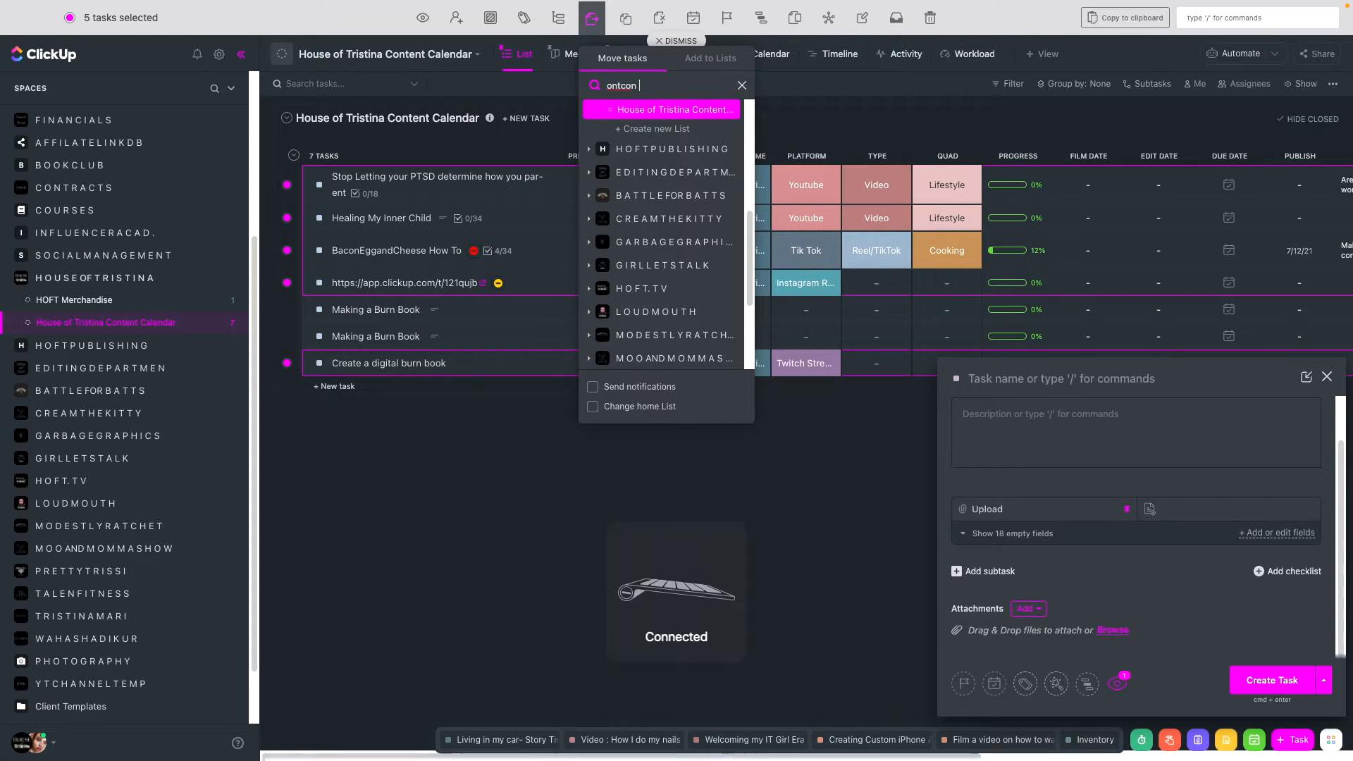
{"action": "type", "text": "ontcon c"}
{"action": "key", "text": "BackSpace"}
{"action": "key", "text": "BackSpace"}
{"action": "key", "text": "BackSpace"}
{"action": "key", "text": "BackSpace"}
{"action": "key", "text": "BackSpace"}
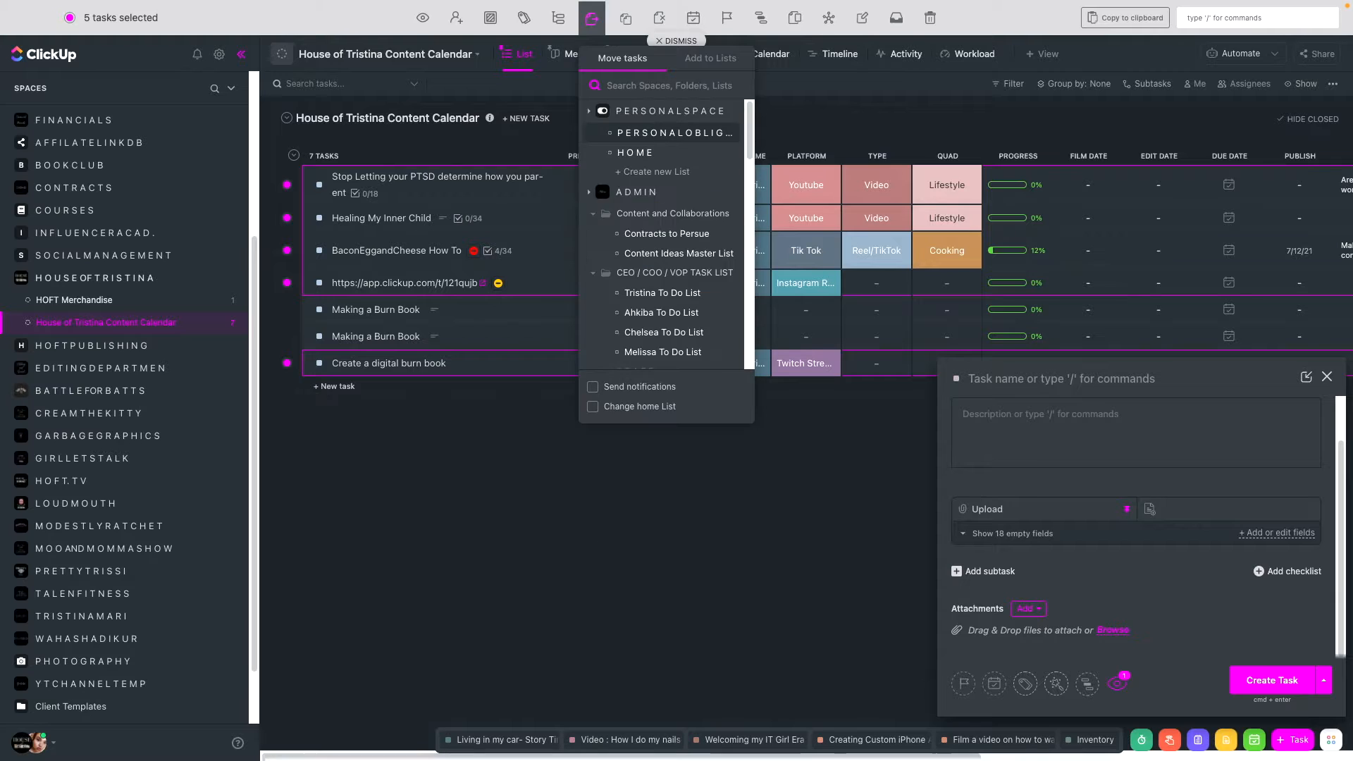
{"action": "type", "text": "content"}
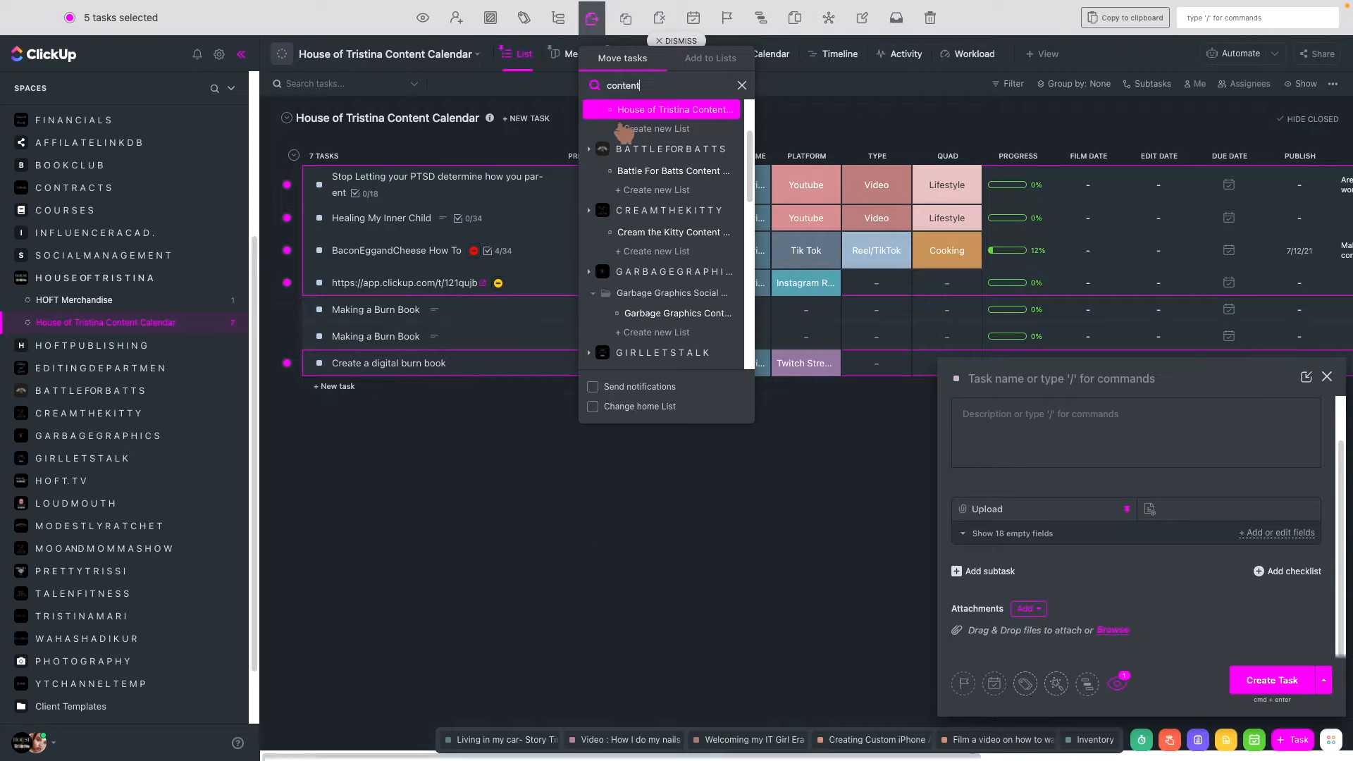
{"action": "scroll", "coordinate": [624, 130], "scroll_direction": "up", "scroll_amount": 2}
{"action": "scroll", "coordinate": [694, 148], "scroll_direction": "down", "scroll_amount": 3}
{"action": "left_click", "coordinate": [680, 170]}
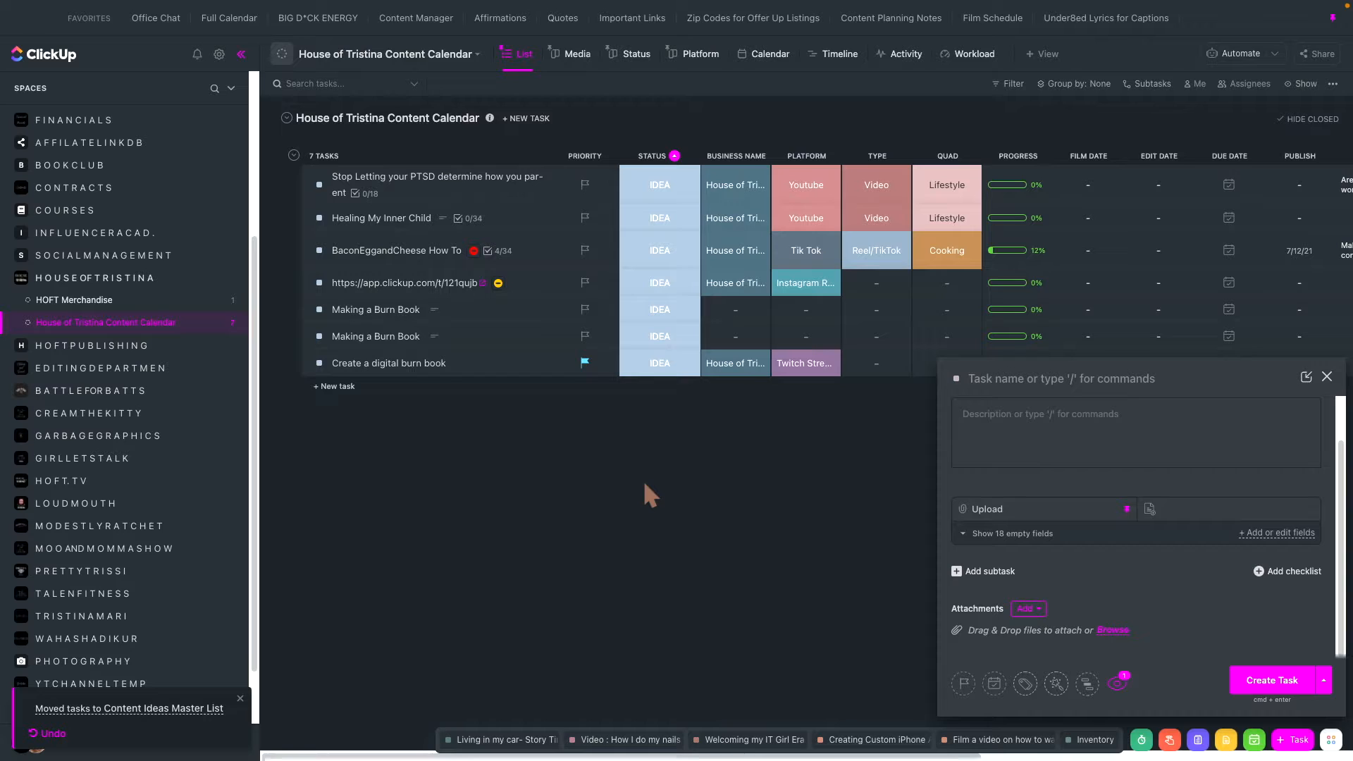
{"action": "left_click", "coordinate": [1326, 377]}
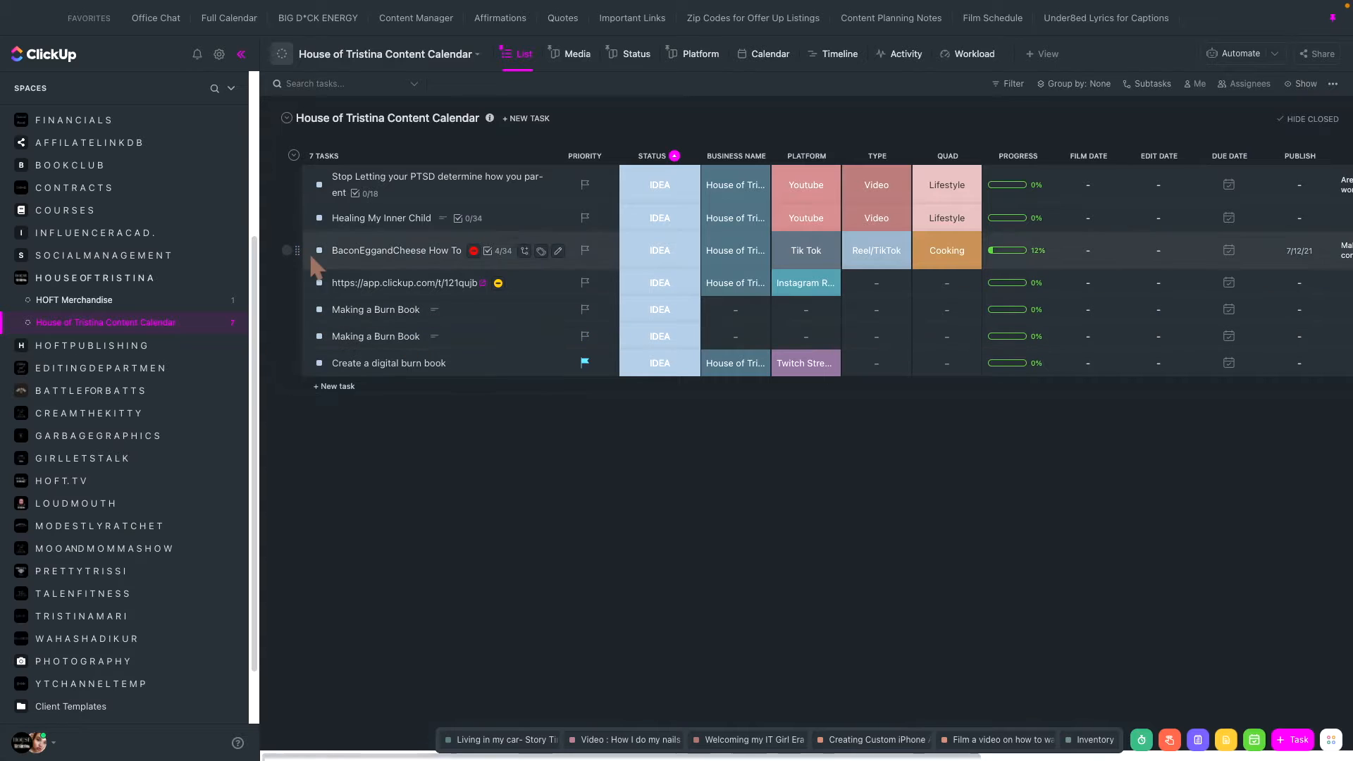
- Delete both Making a Burn Book tasks from the House of Tristina Content Calendar and collapse the HOUSEOFTRISTINA space
{"action": "left_click", "coordinate": [286, 309]}
{"action": "left_click", "coordinate": [287, 337]}
{"action": "left_click", "coordinate": [930, 19]}
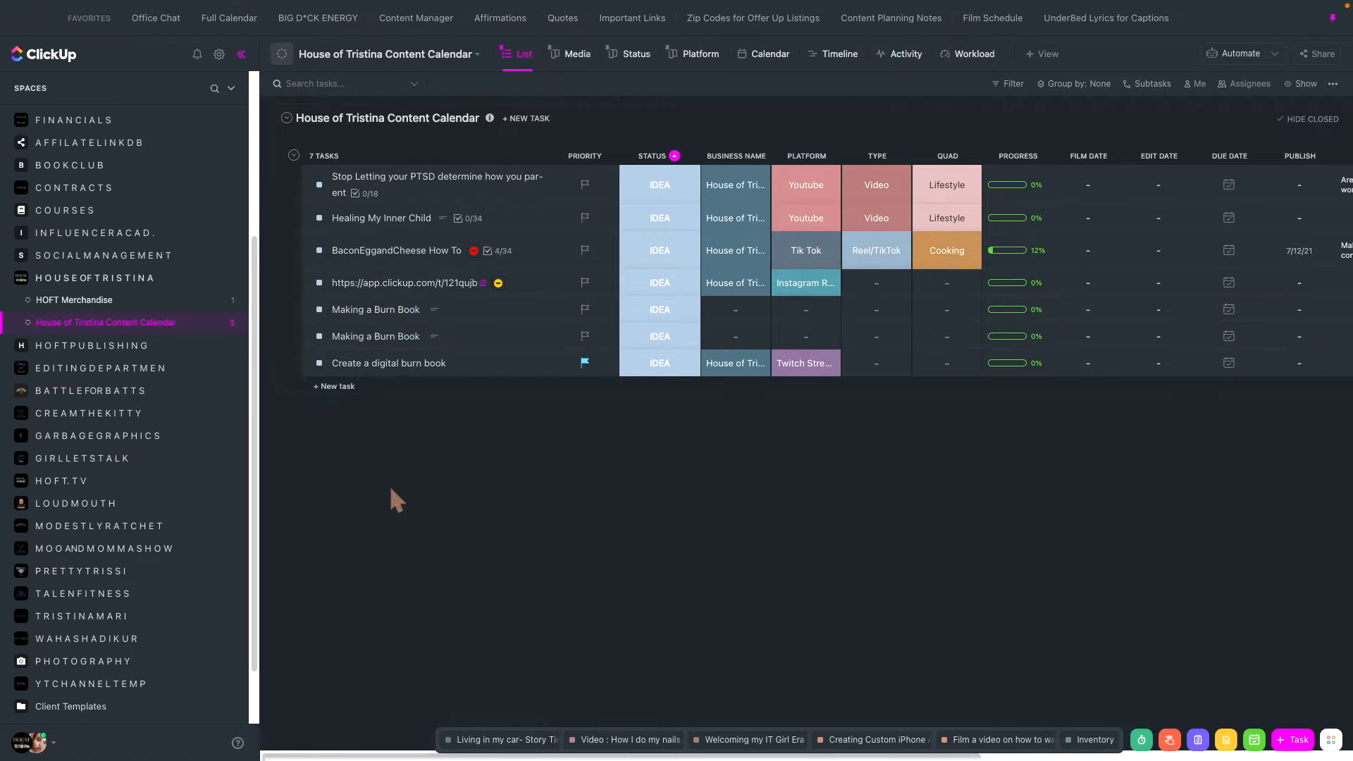
{"action": "left_click", "coordinate": [39, 285]}
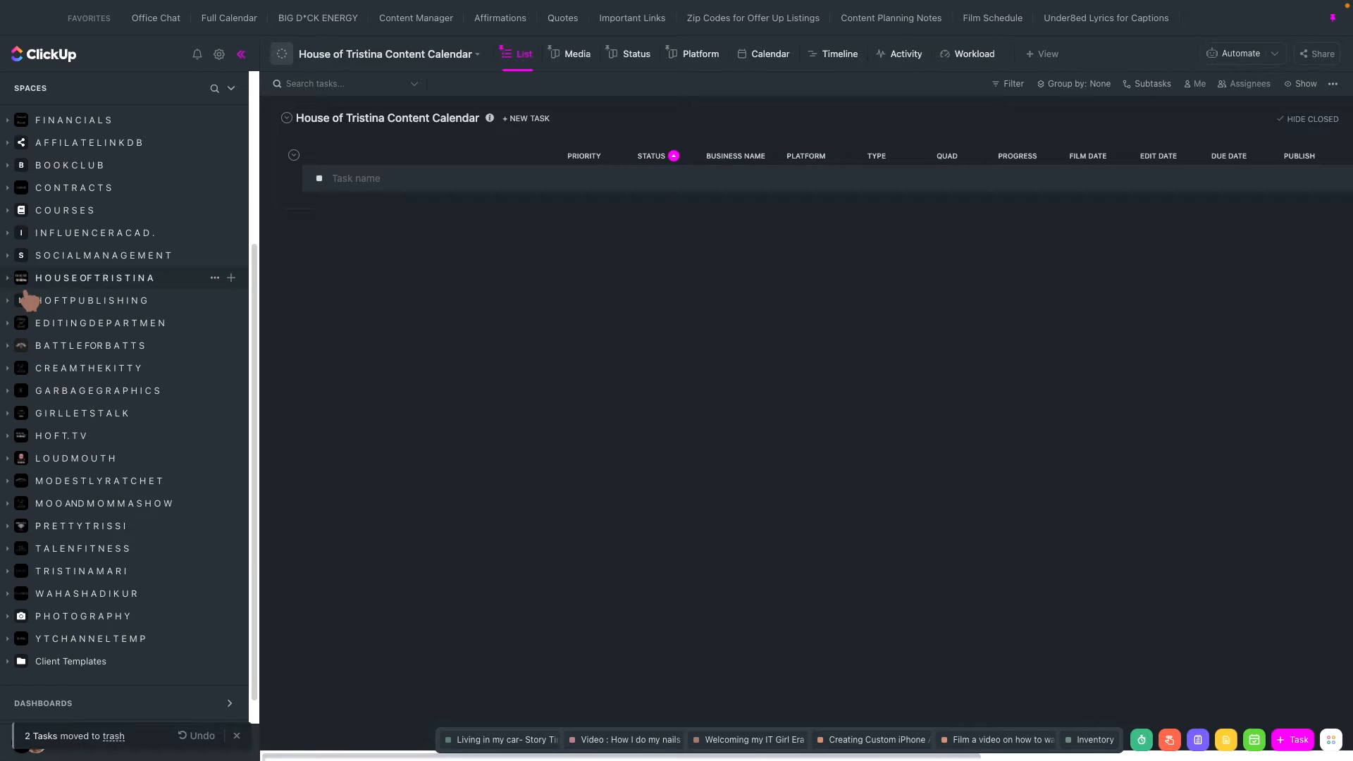
- Expand the ADMIN space and open the Content Ideas Master List through the Content Manager favorite
{"action": "scroll", "coordinate": [40, 303], "scroll_direction": "up", "scroll_amount": 4}
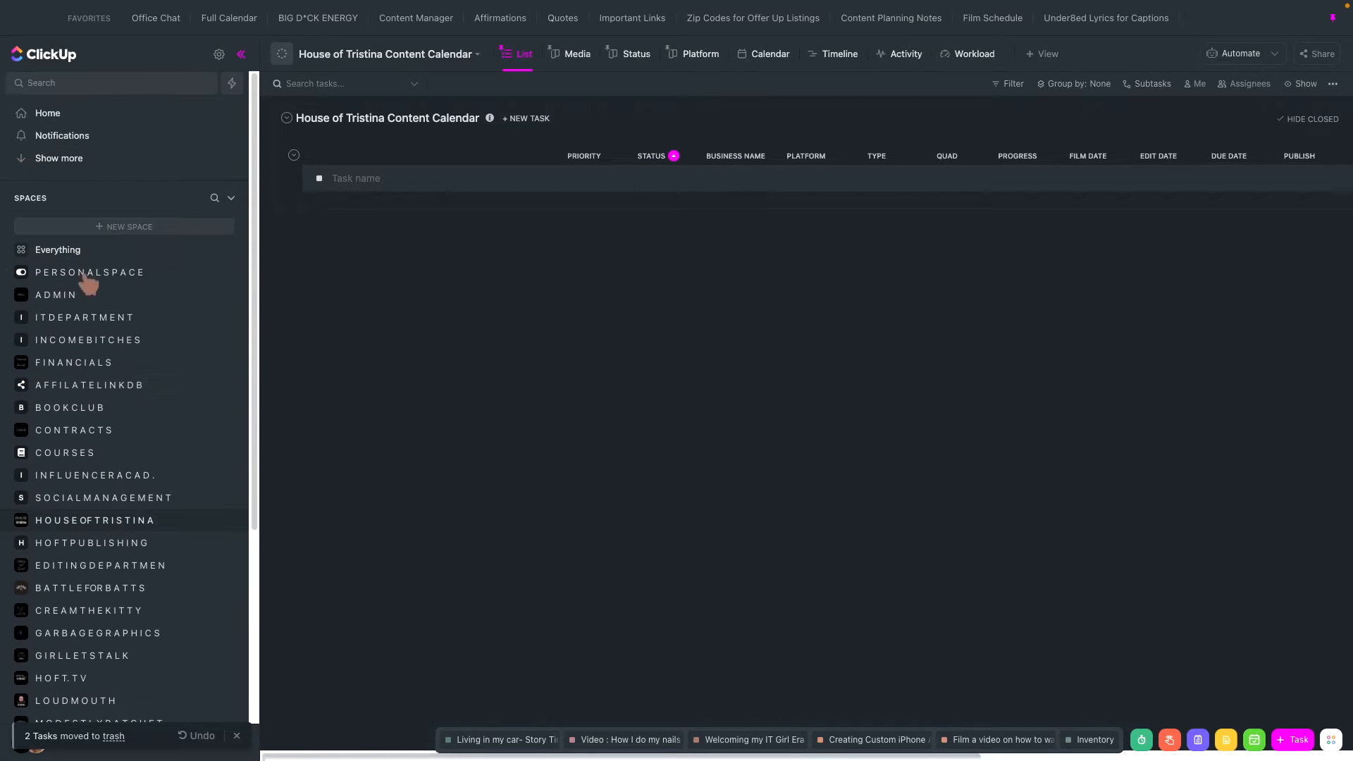
{"action": "left_click", "coordinate": [20, 297]}
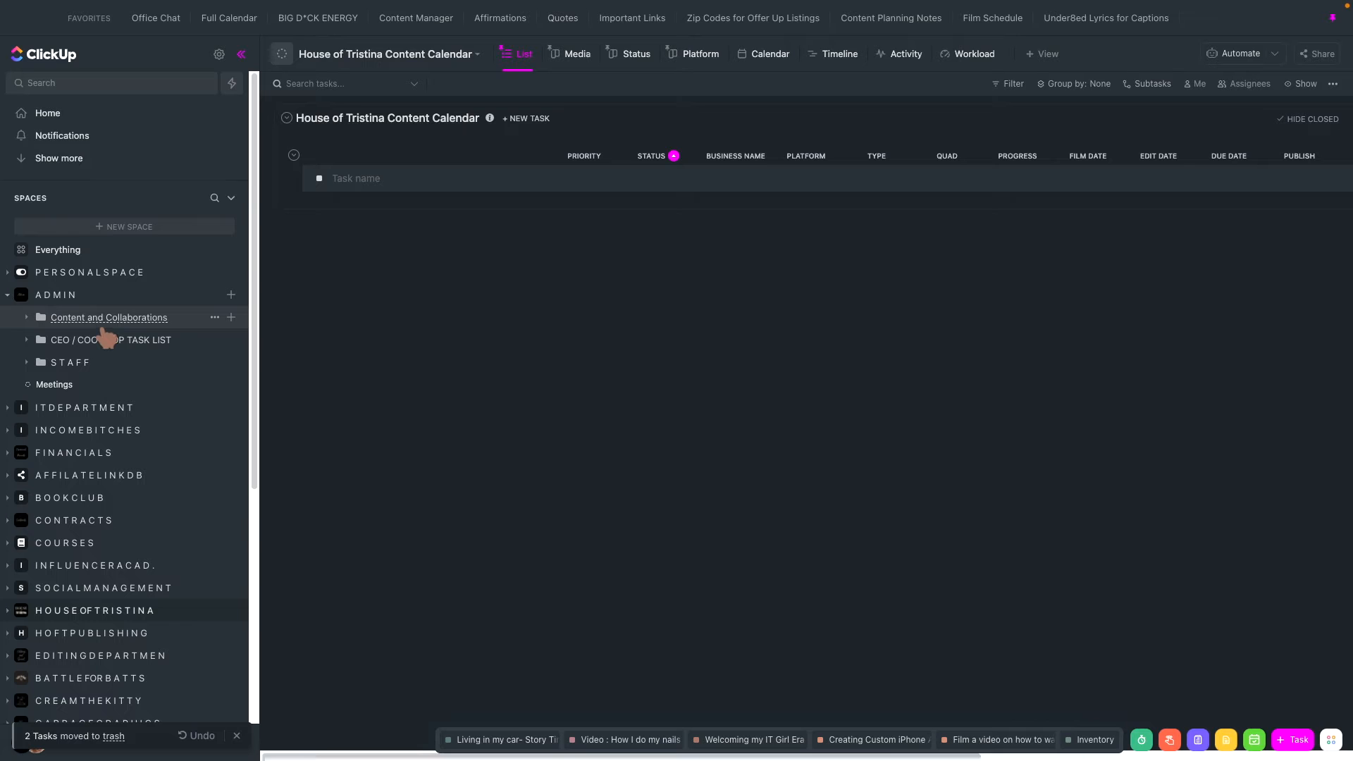
{"action": "left_click", "coordinate": [389, 19]}
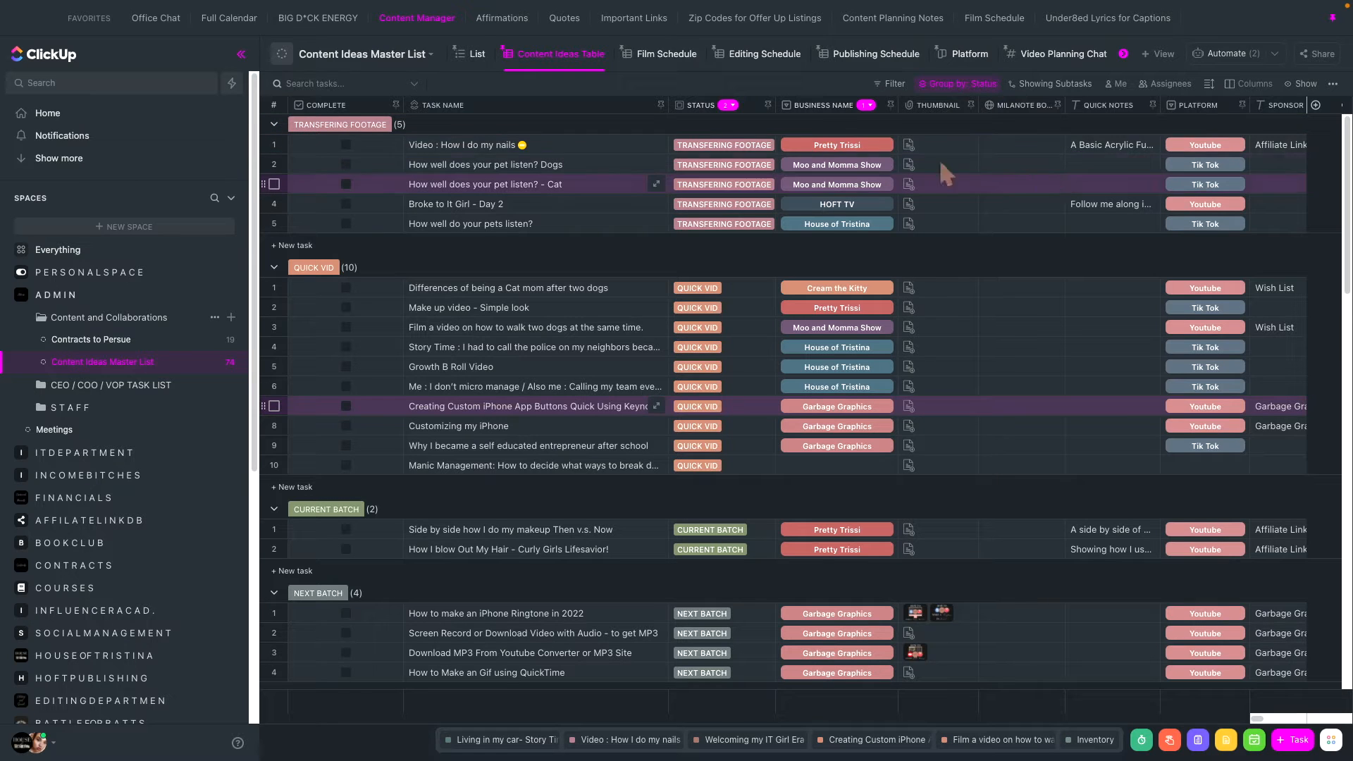
- Set the status of the Video : How I do my nails task to ROUGH CUT
{"action": "scroll", "coordinate": [735, 326], "scroll_direction": "down", "scroll_amount": 3}
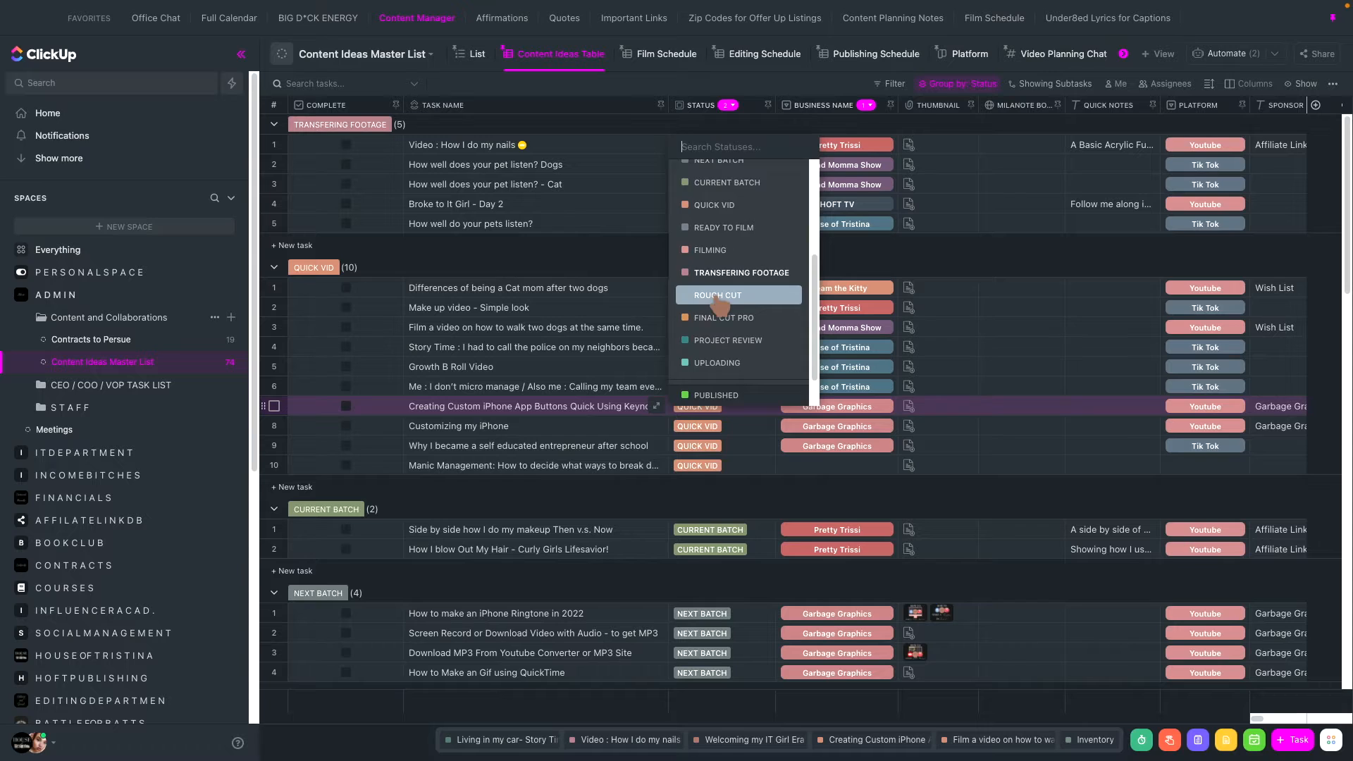
{"action": "left_click", "coordinate": [712, 295]}
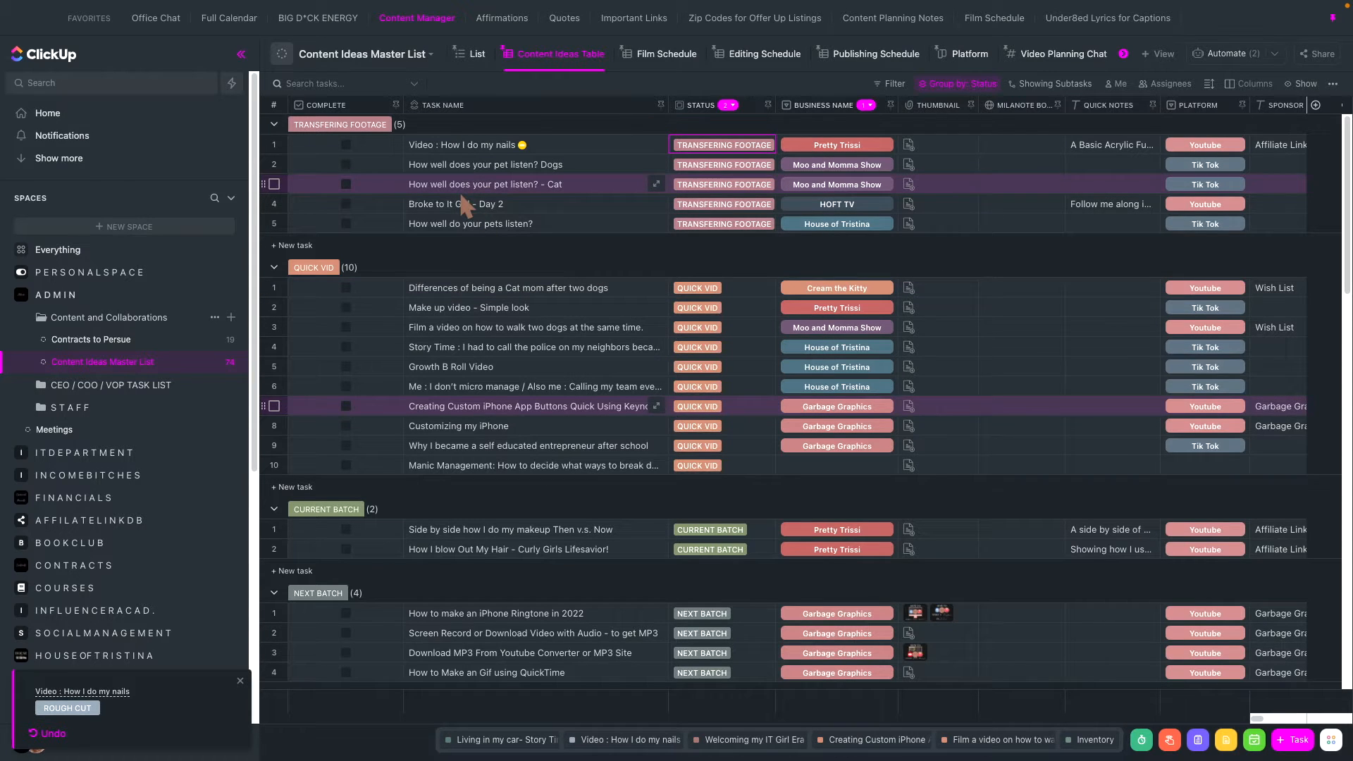
- Set the Business Name of the How I manage my friendships and business relationships idea to Garbage Graphics
{"action": "scroll", "coordinate": [462, 240], "scroll_direction": "down", "scroll_amount": 20}
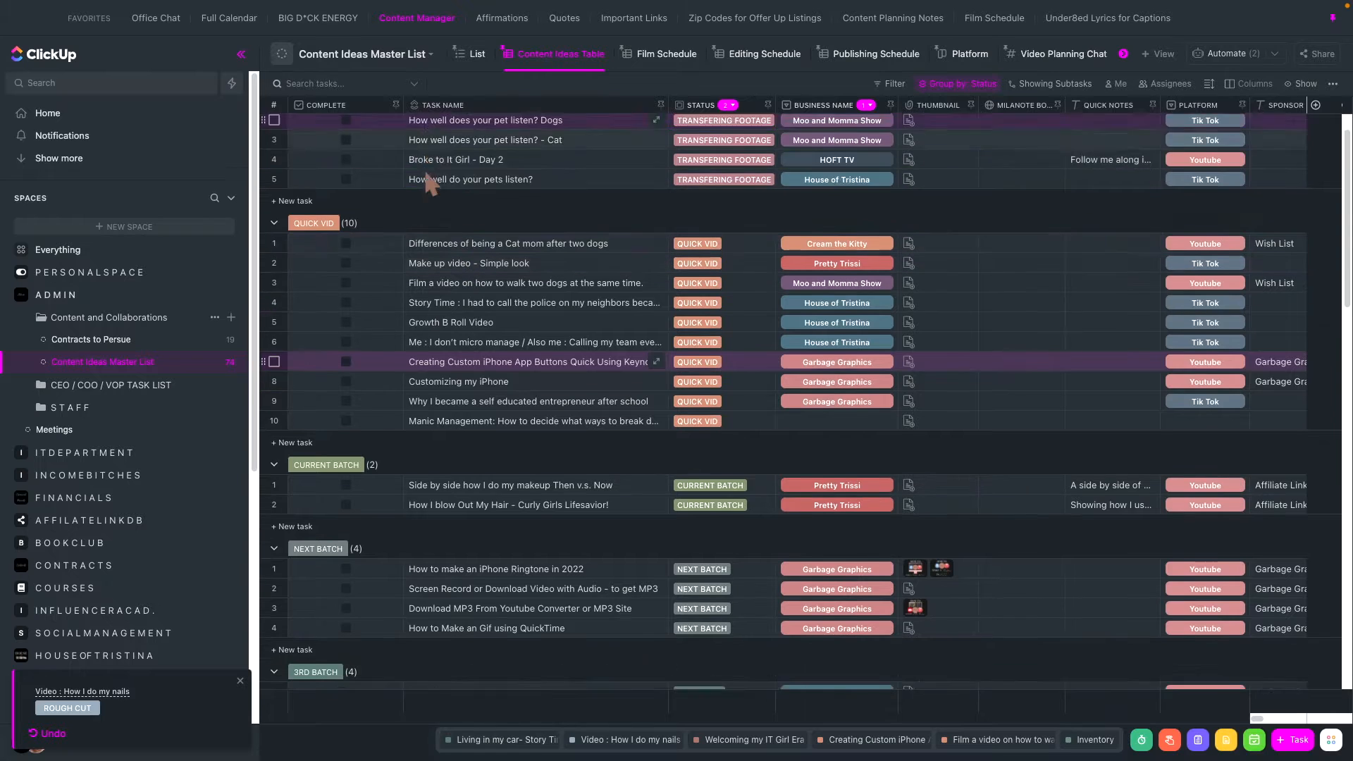
{"action": "scroll", "coordinate": [425, 172], "scroll_direction": "down", "scroll_amount": 2}
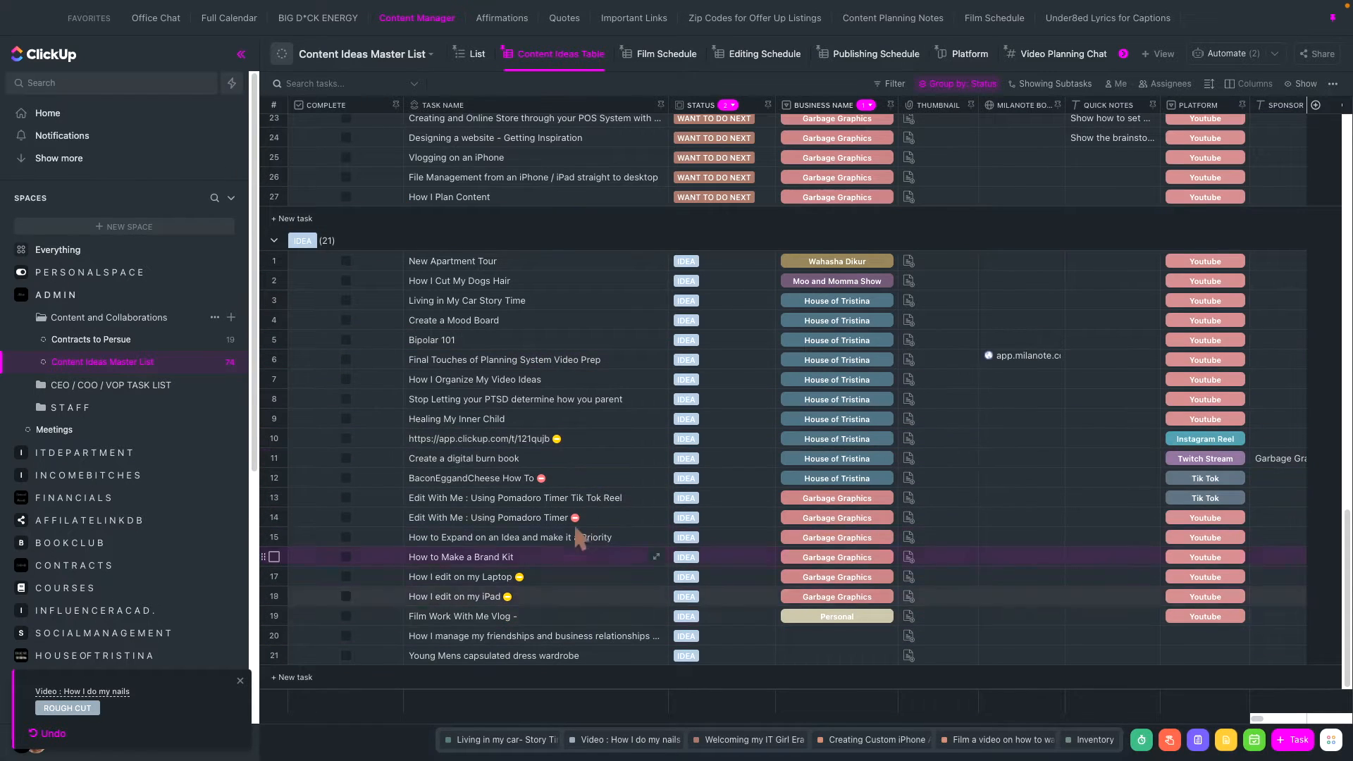
{"action": "left_click", "coordinate": [840, 633]}
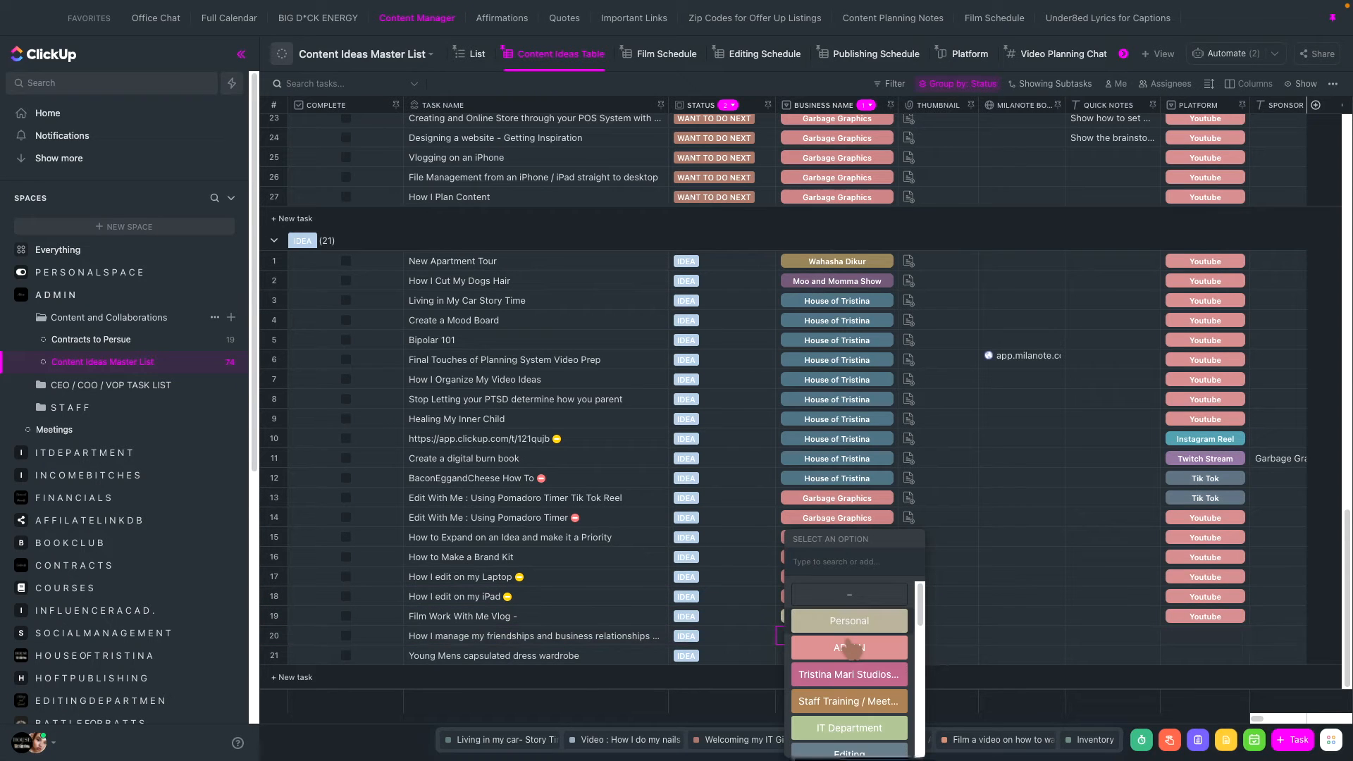
{"action": "type", "text": "gra"}
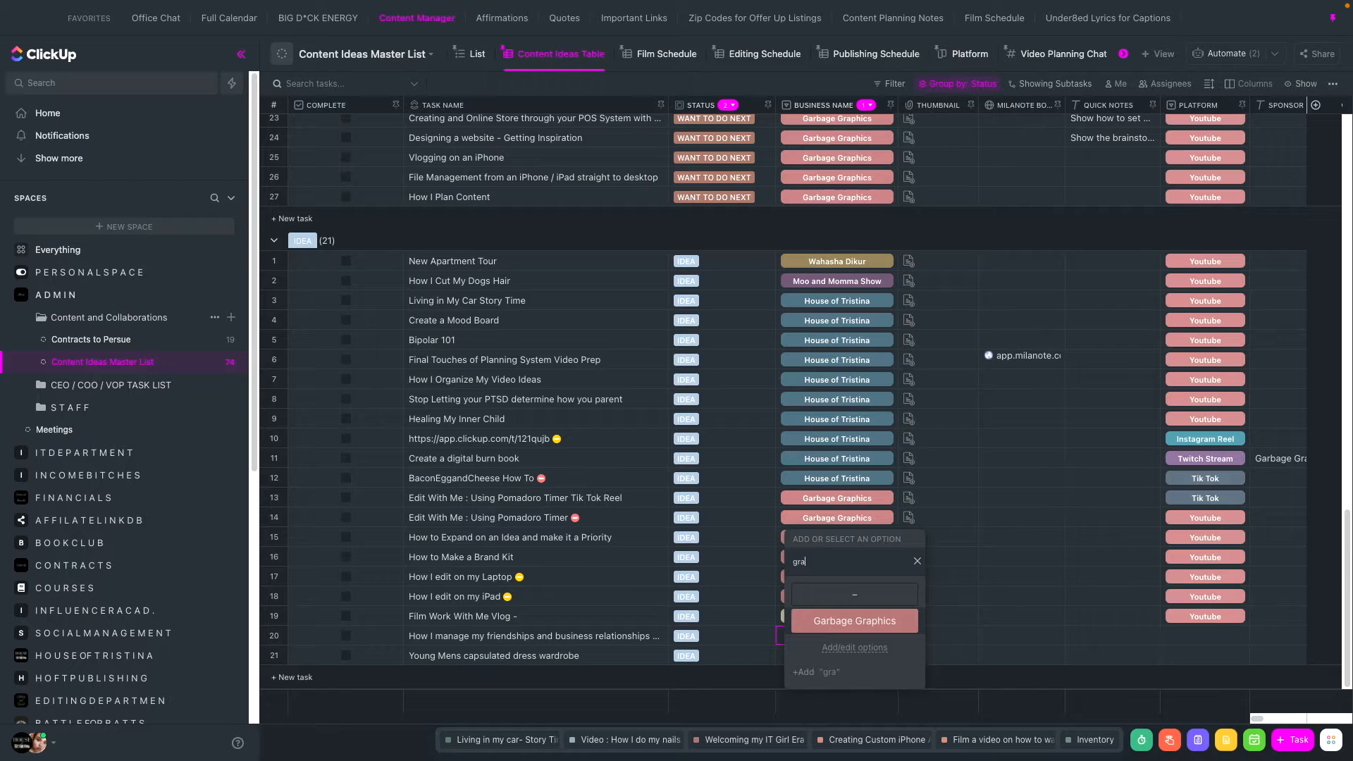
{"action": "left_click", "coordinate": [853, 621]}
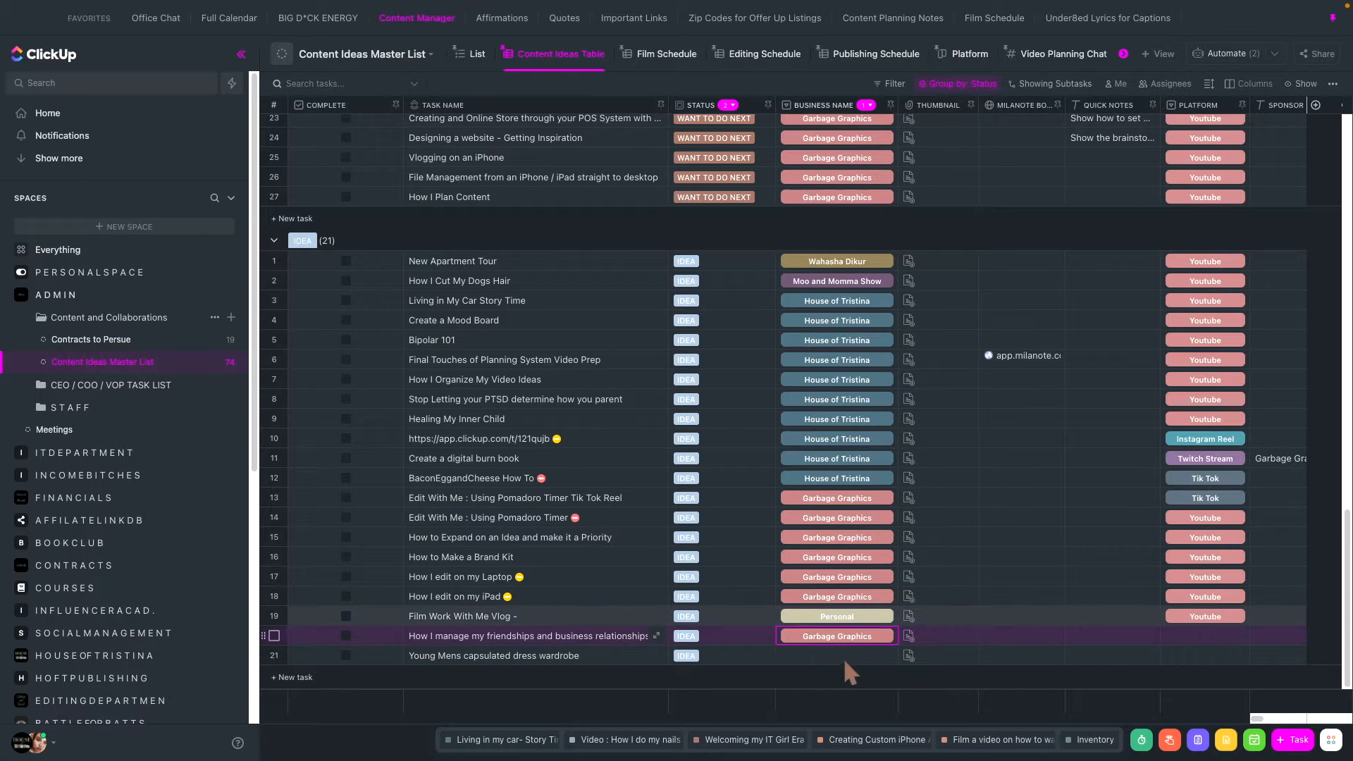
- Browse the Business Name options for the Young Mens capsulated dress wardrobe idea
{"action": "left_click", "coordinate": [844, 663]}
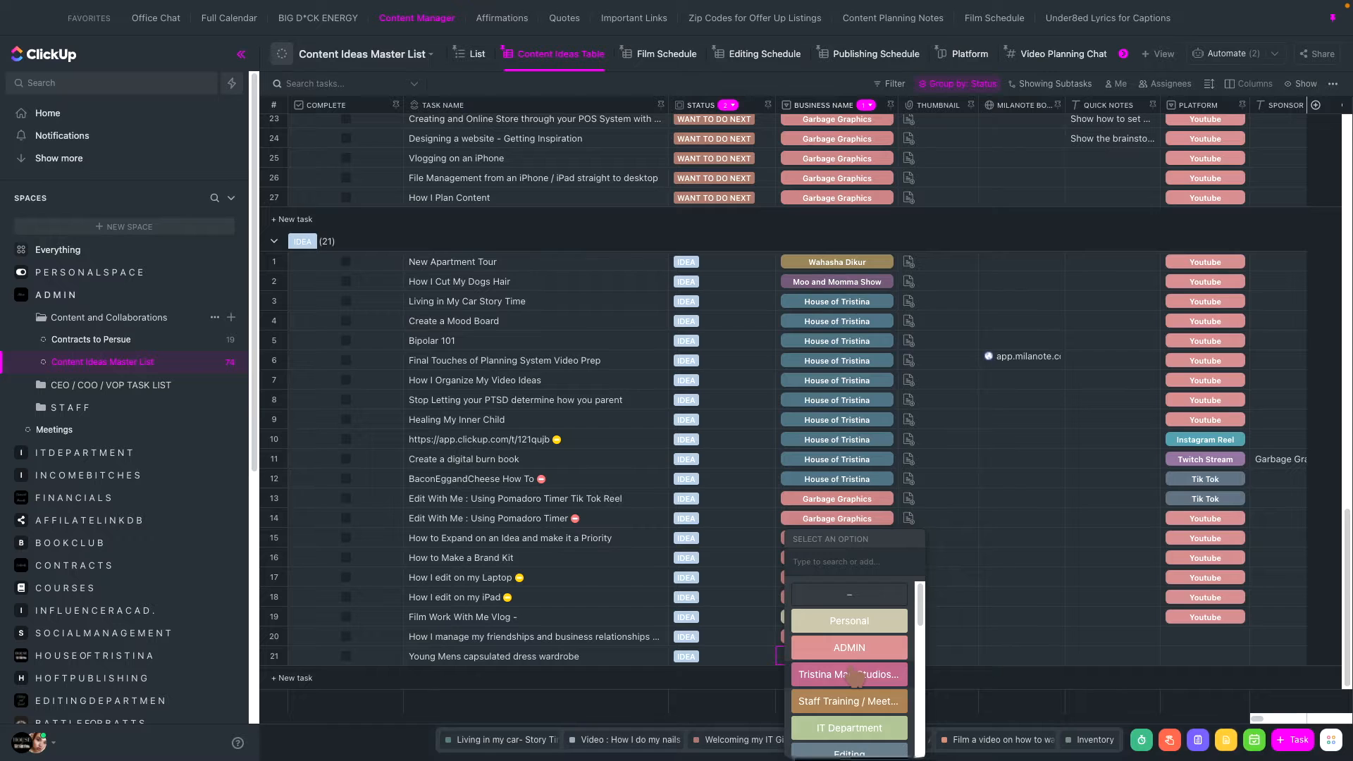
{"action": "scroll", "coordinate": [854, 676], "scroll_direction": "down", "scroll_amount": 5}
{"action": "scroll", "coordinate": [854, 677], "scroll_direction": "up", "scroll_amount": 5}
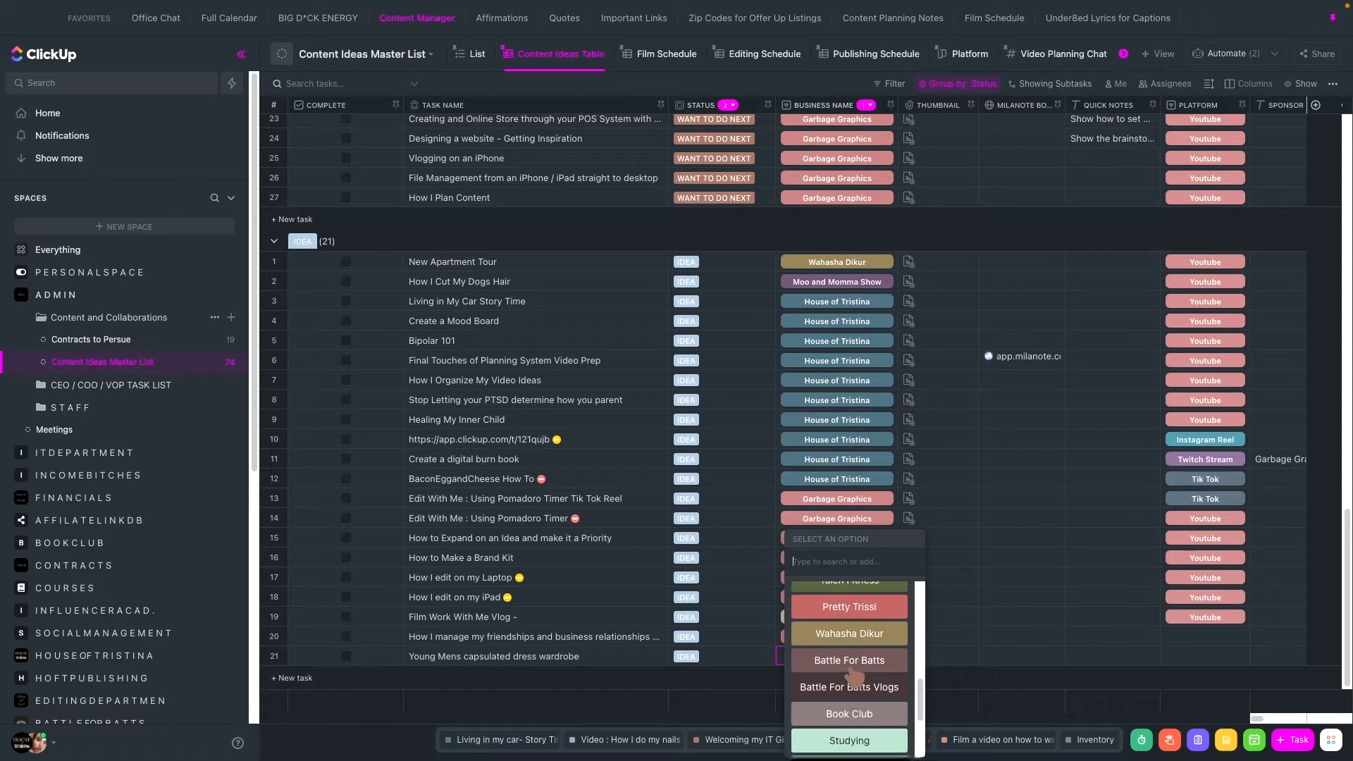
{"action": "scroll", "coordinate": [854, 678], "scroll_direction": "up", "scroll_amount": 3}
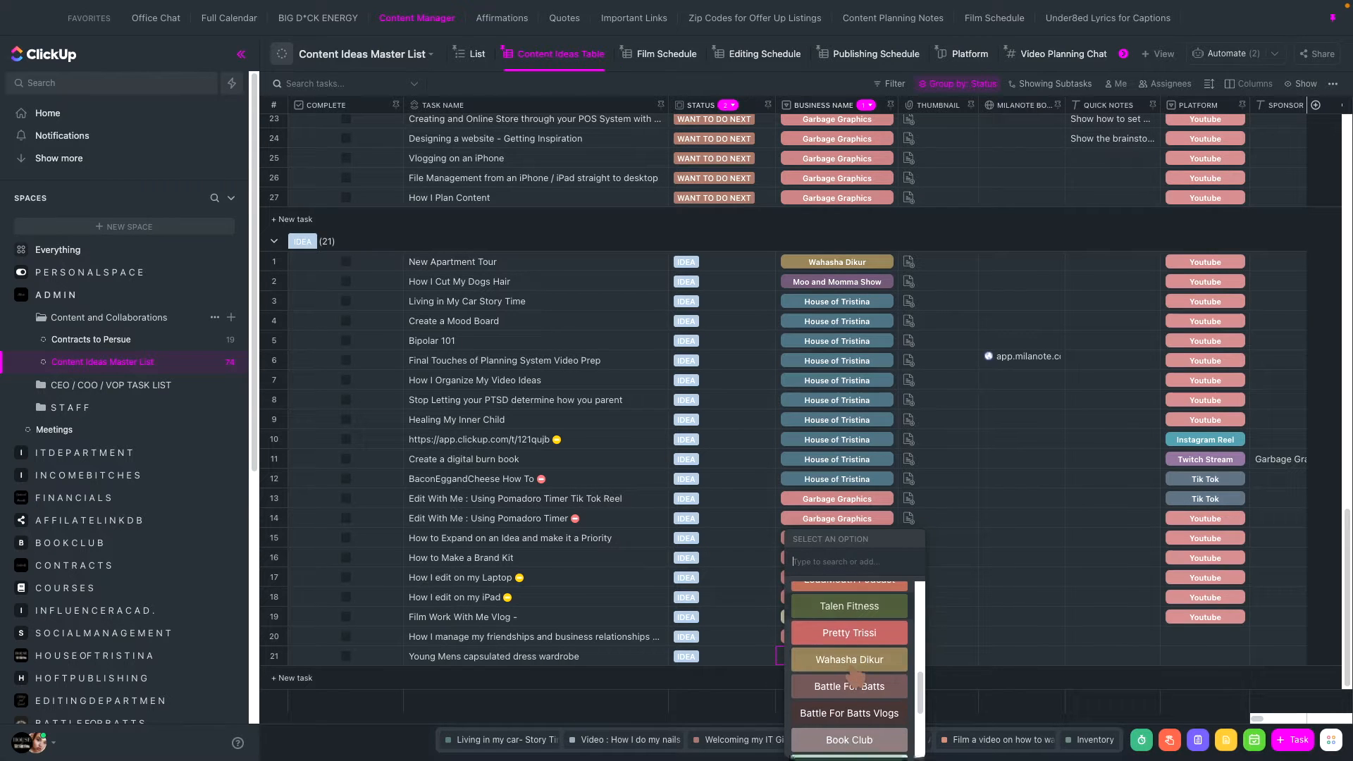
{"action": "scroll", "coordinate": [854, 677], "scroll_direction": "up", "scroll_amount": 5}
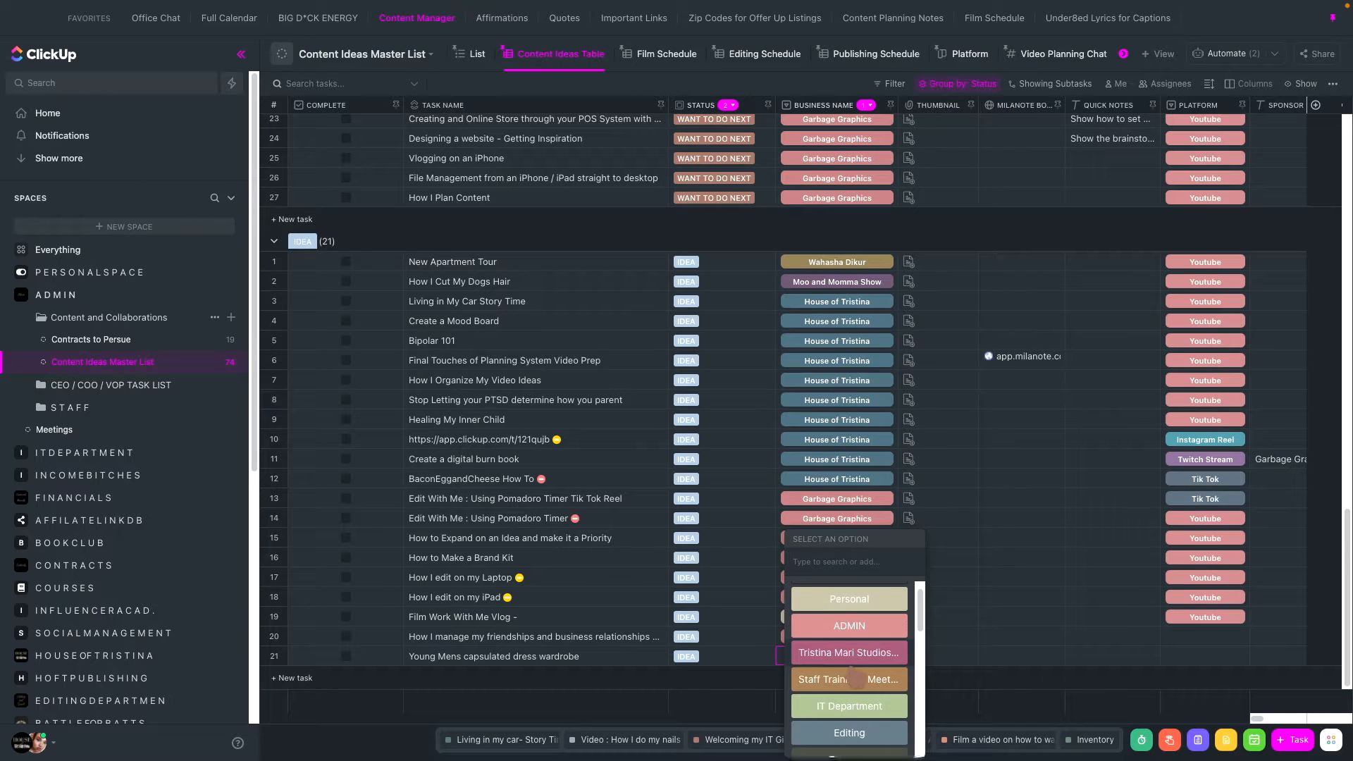
{"action": "scroll", "coordinate": [856, 678], "scroll_direction": "down", "scroll_amount": 10}
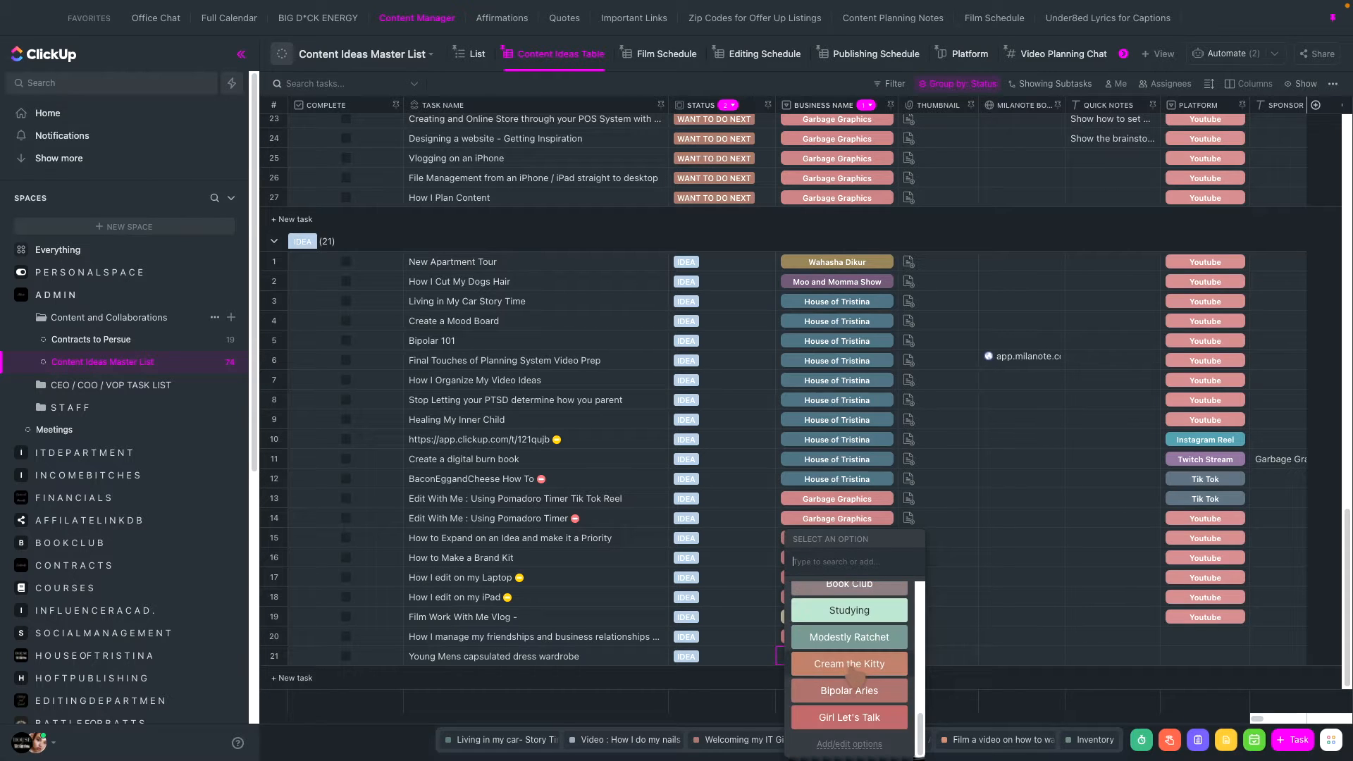
{"action": "scroll", "coordinate": [856, 675], "scroll_direction": "up", "scroll_amount": 3}
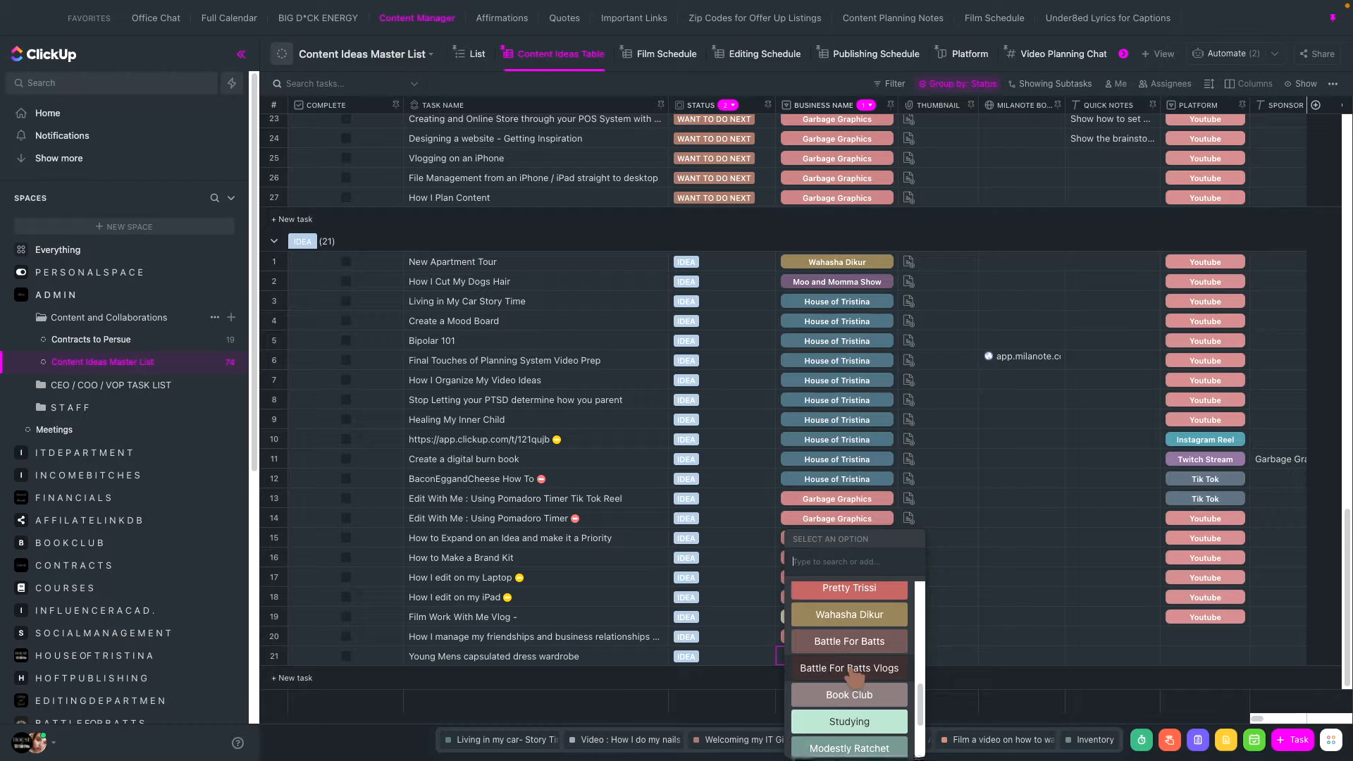
{"action": "left_click", "coordinate": [844, 657]}
- Review the tasks in the Content Ideas Table across the status groups, from the IDEA group up to TRANSFERING FOOTAGE
{"action": "scroll", "coordinate": [408, 598], "scroll_direction": "up", "scroll_amount": 3}
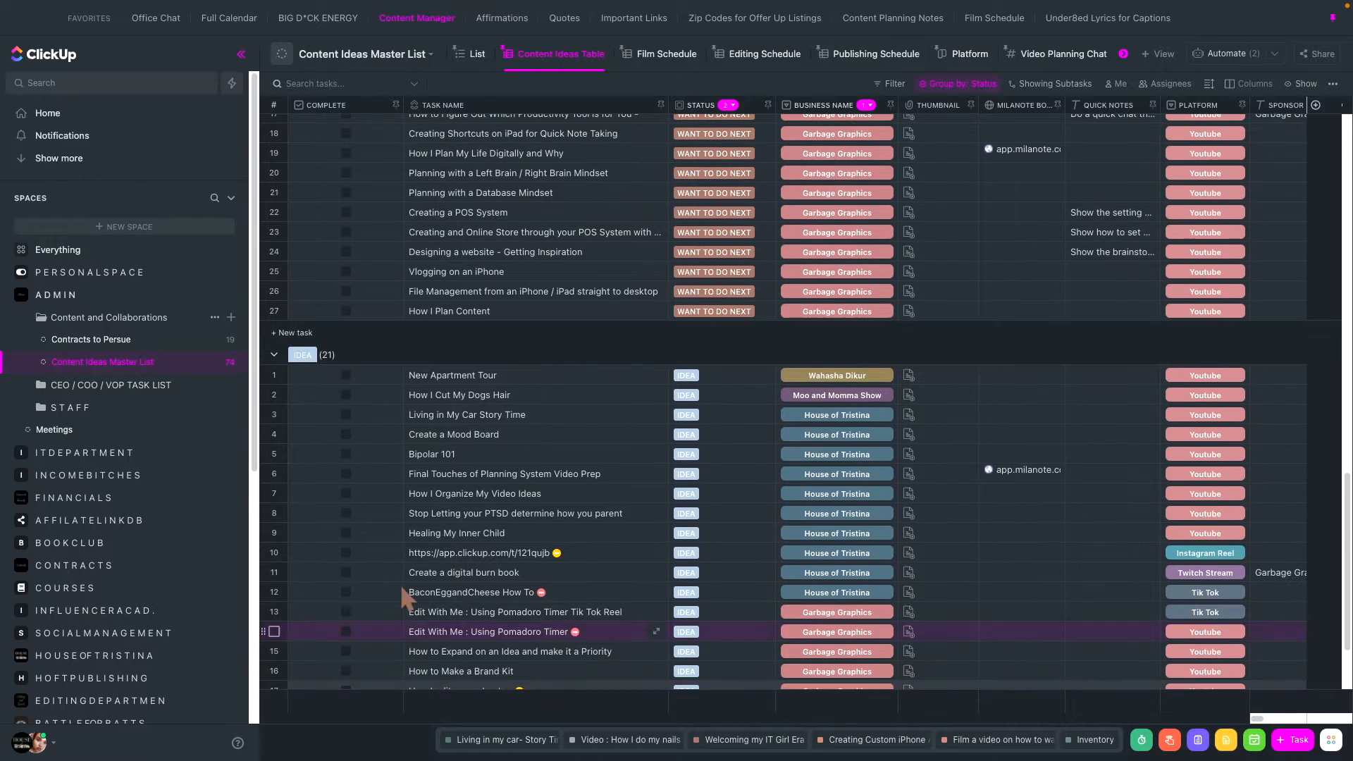
{"action": "scroll", "coordinate": [407, 599], "scroll_direction": "down", "scroll_amount": 2}
{"action": "scroll", "coordinate": [405, 599], "scroll_direction": "down", "scroll_amount": 1}
{"action": "scroll", "coordinate": [405, 598], "scroll_direction": "up", "scroll_amount": 6}
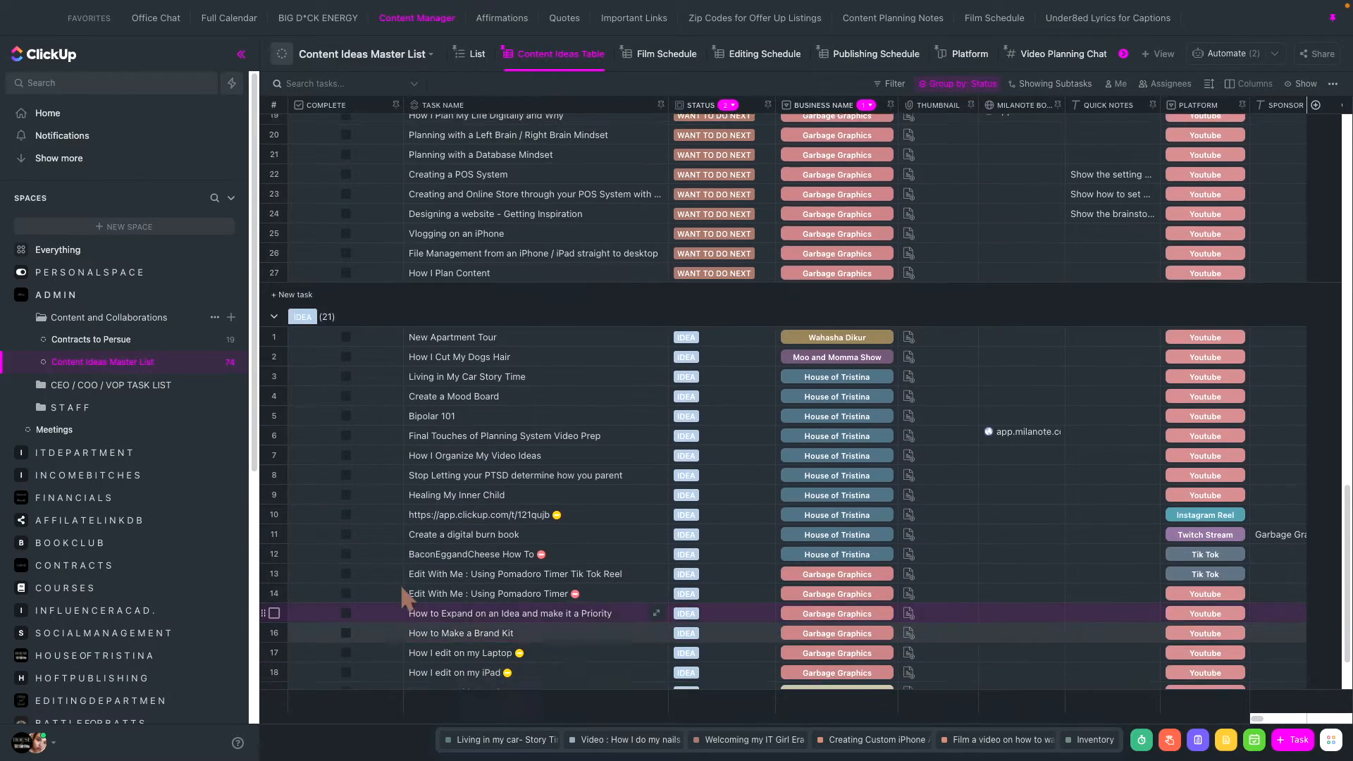
{"action": "scroll", "coordinate": [406, 599], "scroll_direction": "up", "scroll_amount": 10}
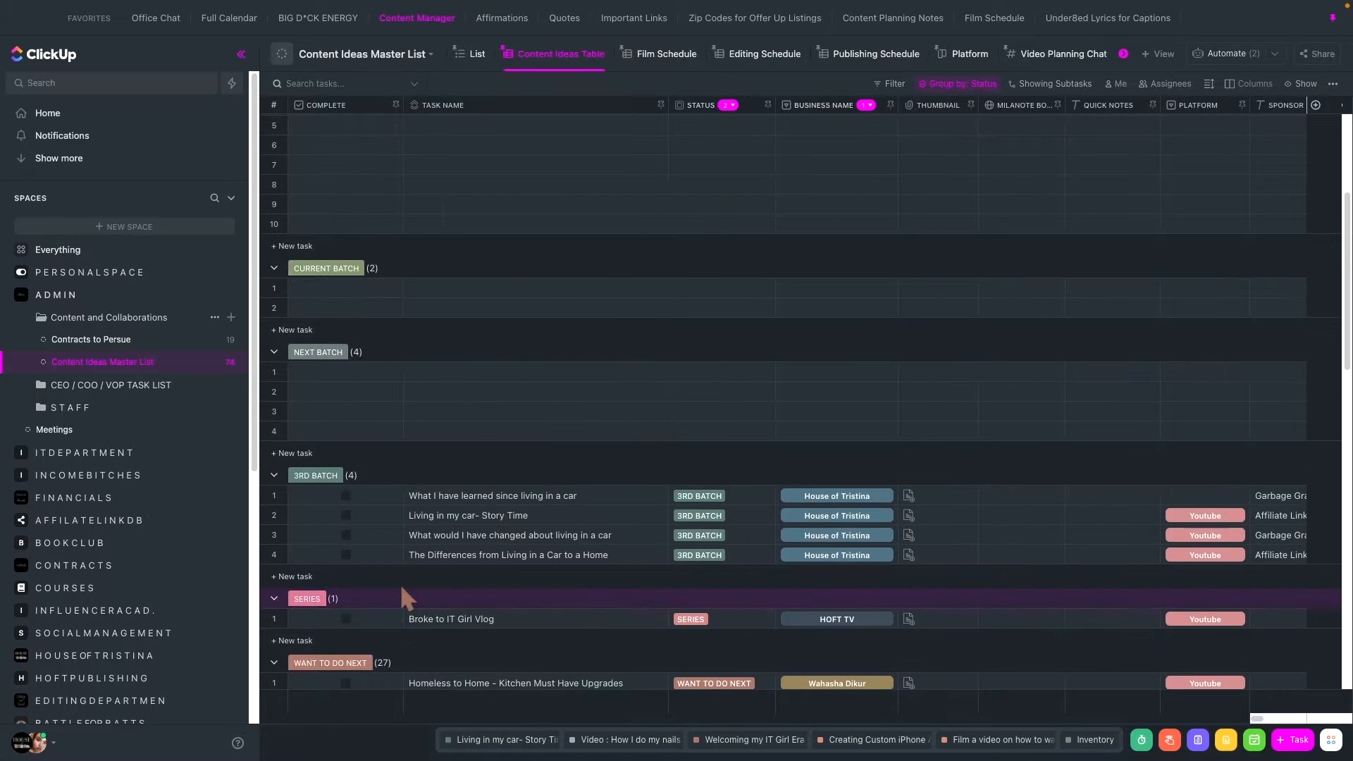
{"action": "scroll", "coordinate": [403, 588], "scroll_direction": "up", "scroll_amount": 1}
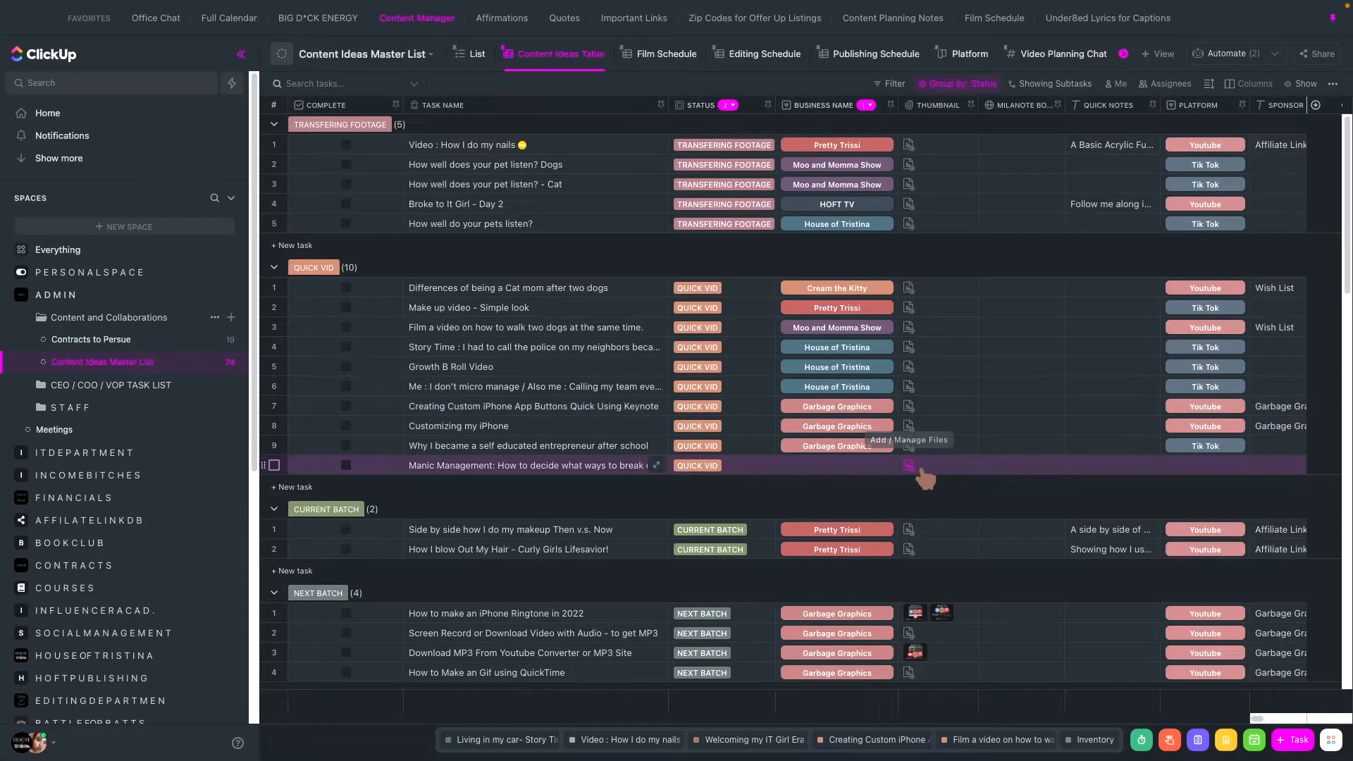
{"action": "scroll", "coordinate": [920, 465], "scroll_direction": "down", "scroll_amount": 2}
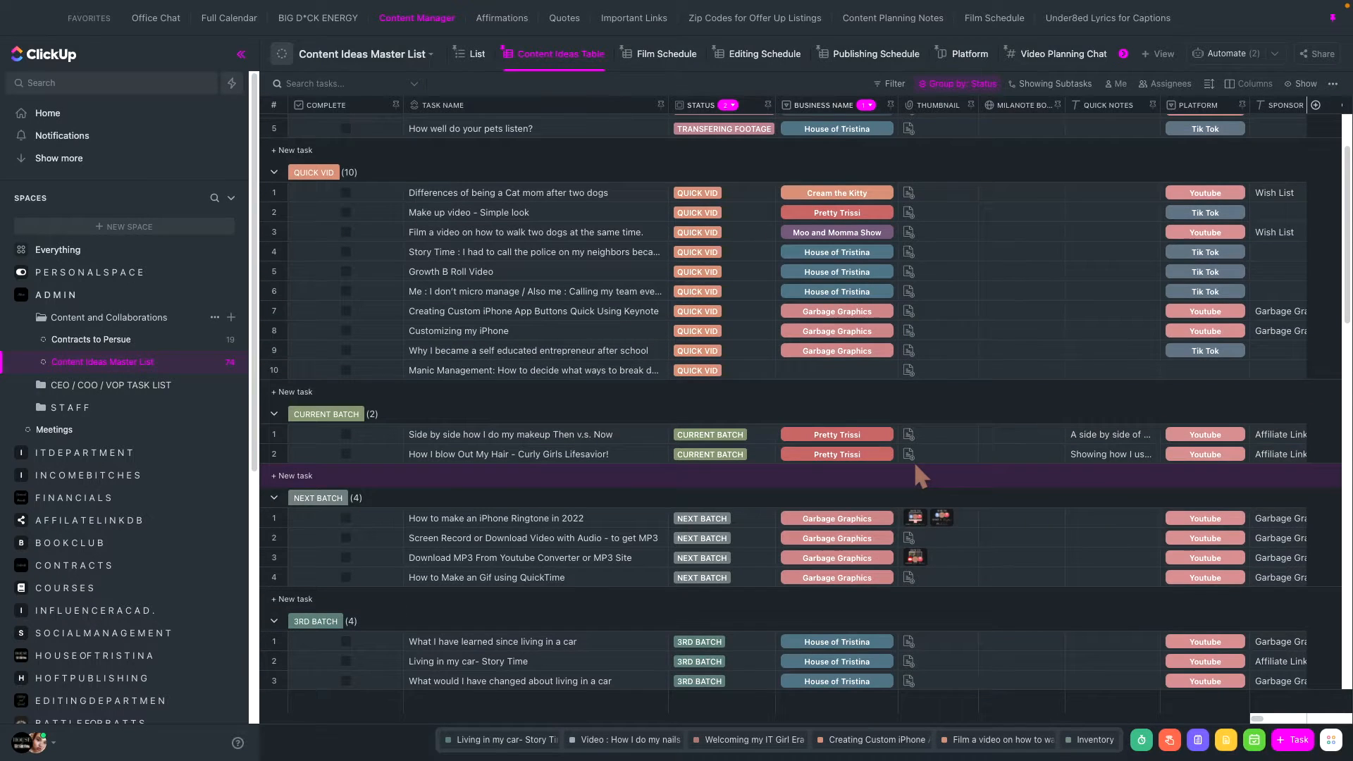
{"action": "scroll", "coordinate": [915, 461], "scroll_direction": "down", "scroll_amount": 5}
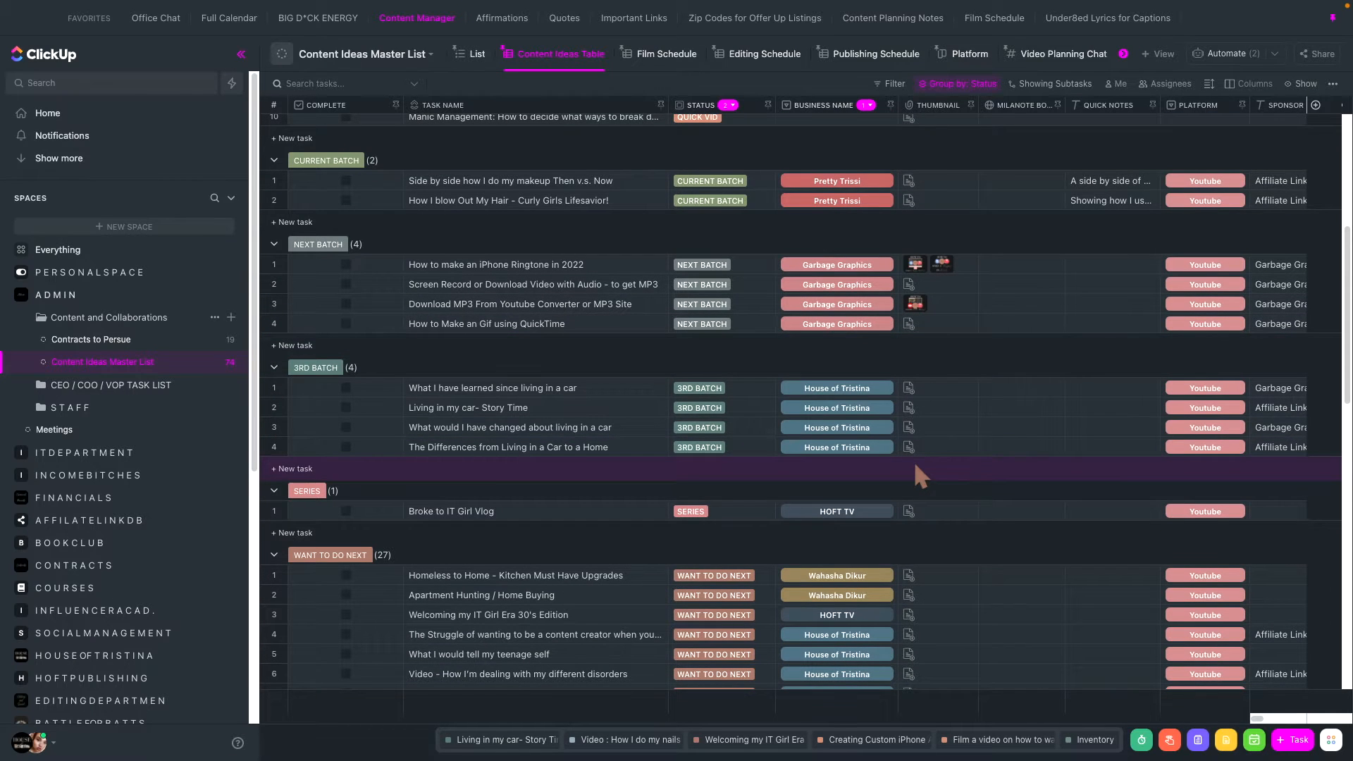
{"action": "scroll", "coordinate": [915, 461], "scroll_direction": "up", "scroll_amount": 7}
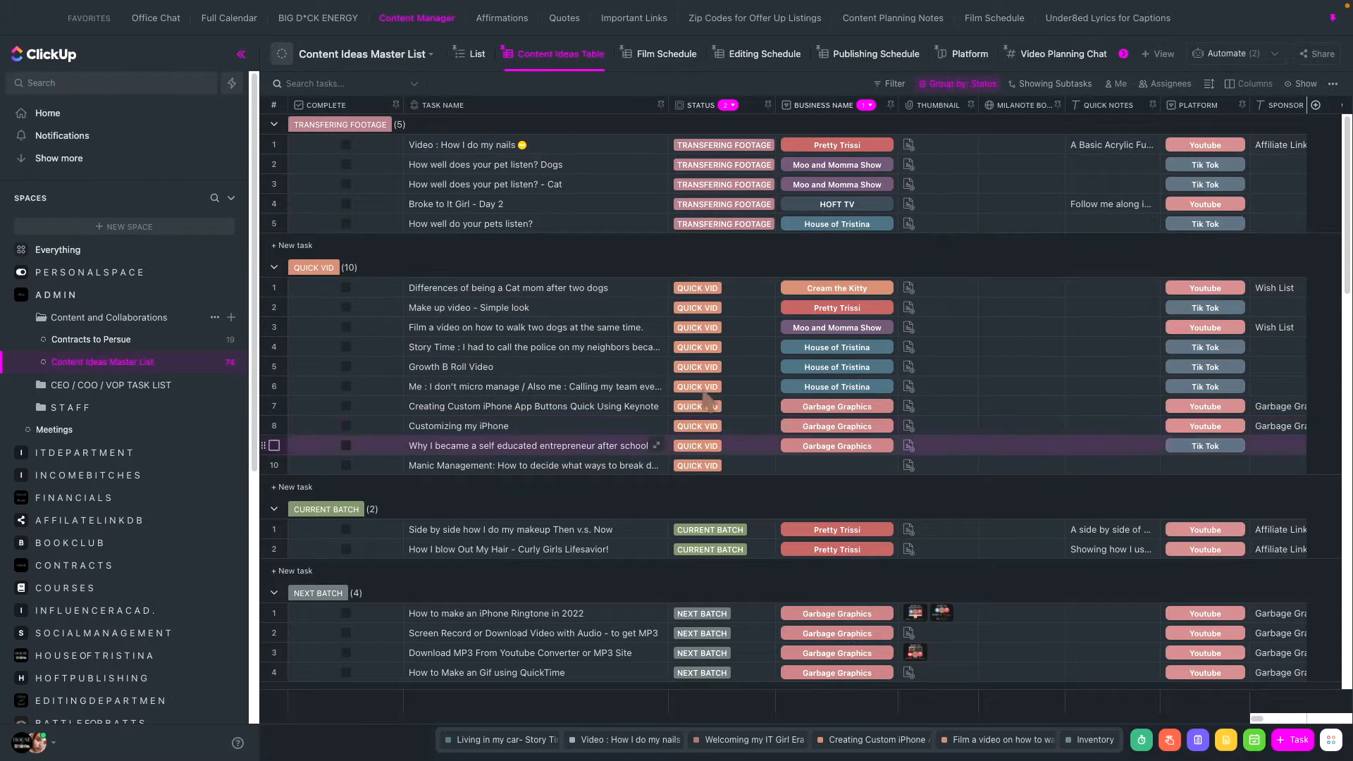
- Examine the status options of the Video : How I do my nails task against the table's status groups
{"action": "left_click", "coordinate": [698, 145]}
{"action": "scroll", "coordinate": [715, 254], "scroll_direction": "down", "scroll_amount": 2}
{"action": "scroll", "coordinate": [716, 255], "scroll_direction": "down", "scroll_amount": 3}
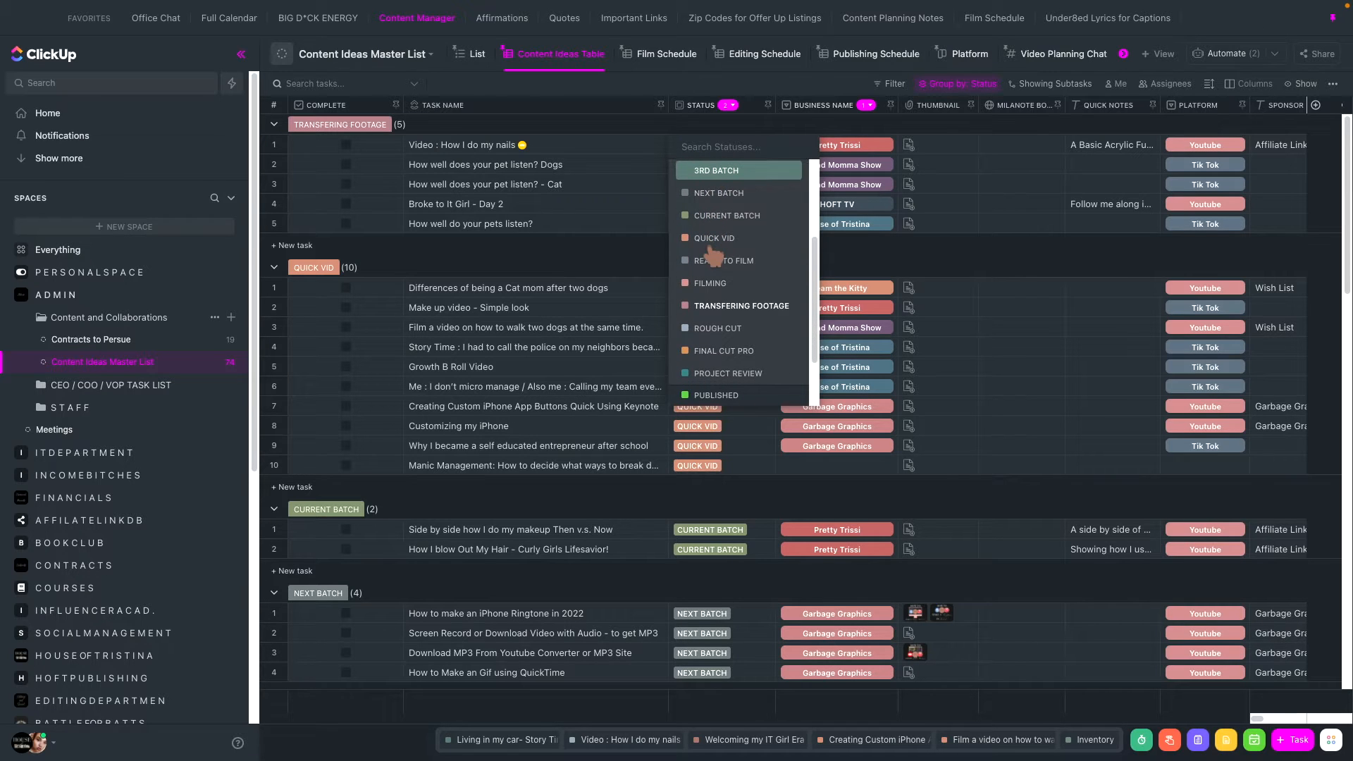
{"action": "scroll", "coordinate": [717, 243], "scroll_direction": "up", "scroll_amount": 2}
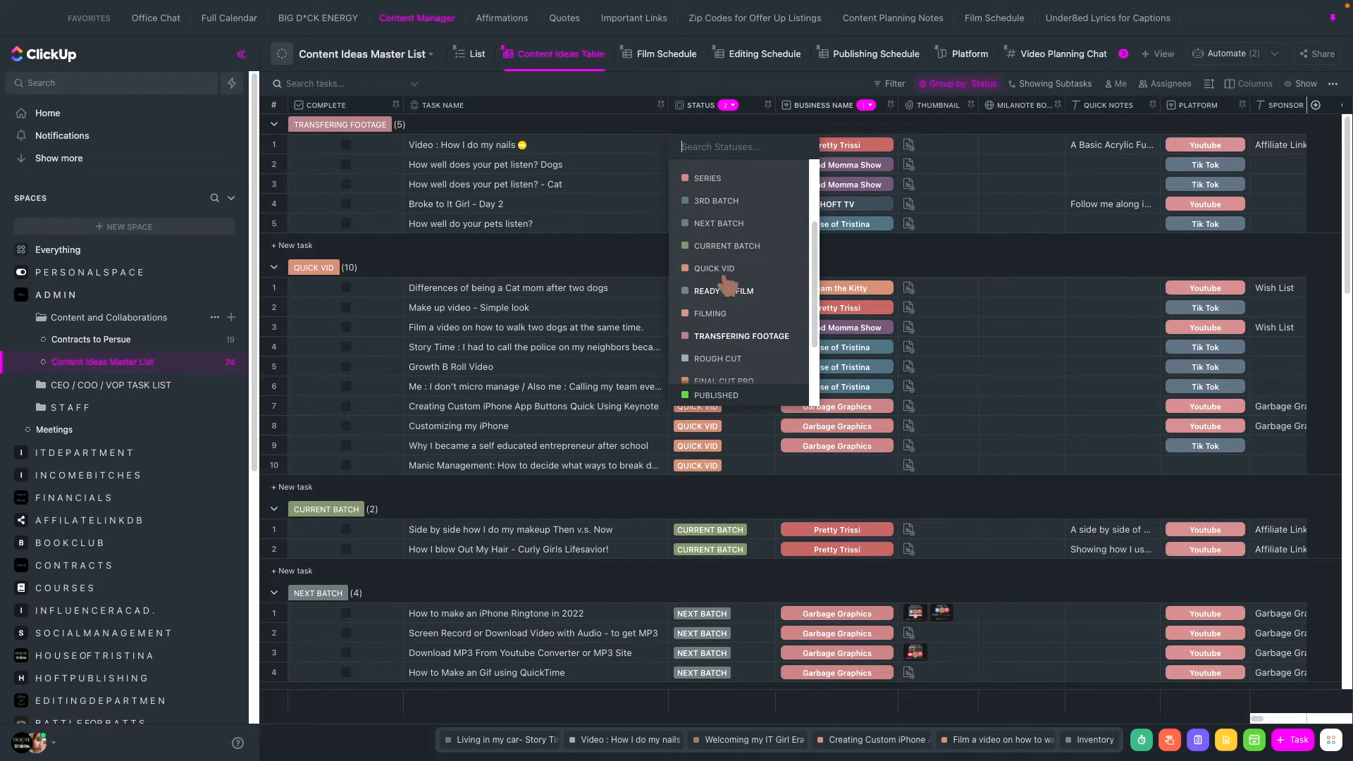
{"action": "scroll", "coordinate": [700, 564], "scroll_direction": "down", "scroll_amount": 2}
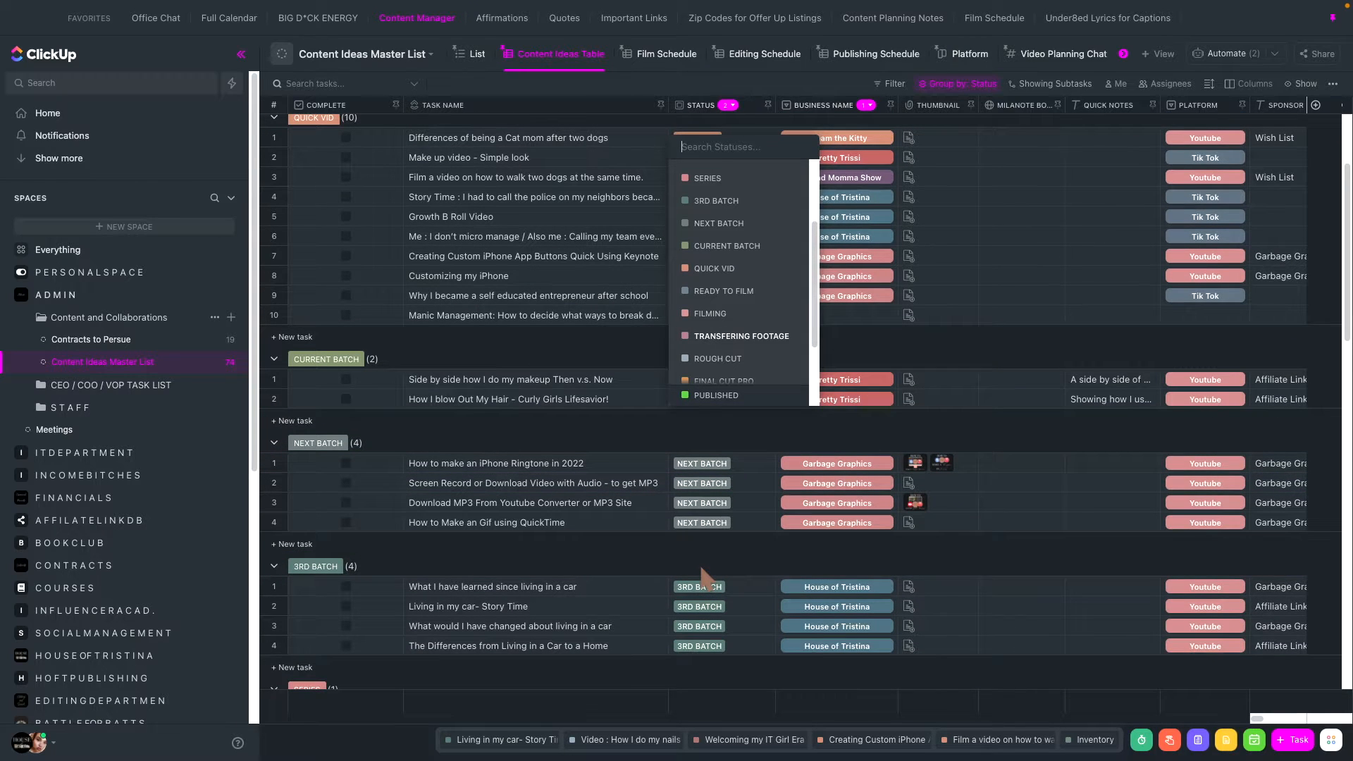
{"action": "scroll", "coordinate": [753, 291], "scroll_direction": "down", "scroll_amount": 1}
{"action": "scroll", "coordinate": [486, 267], "scroll_direction": "up", "scroll_amount": 1}
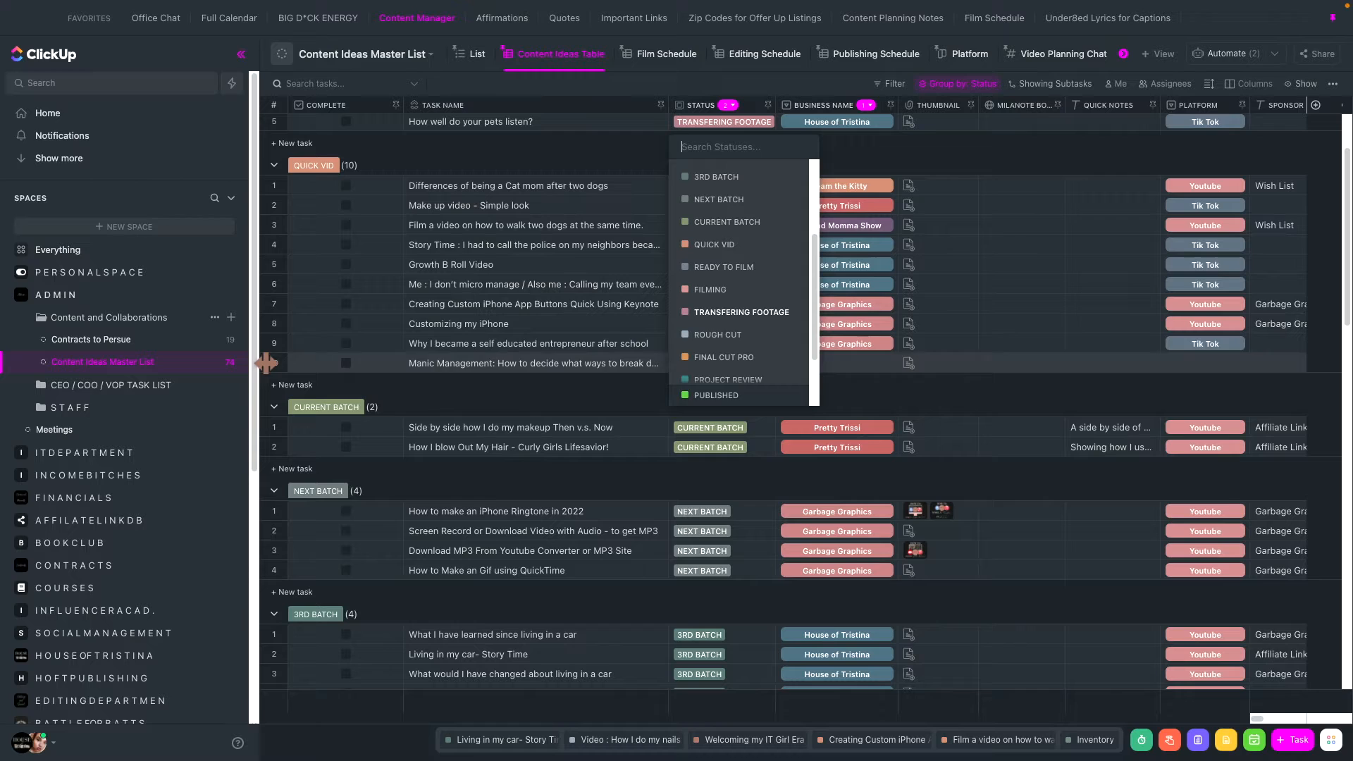
{"action": "scroll", "coordinate": [758, 353], "scroll_direction": "down", "scroll_amount": 3}
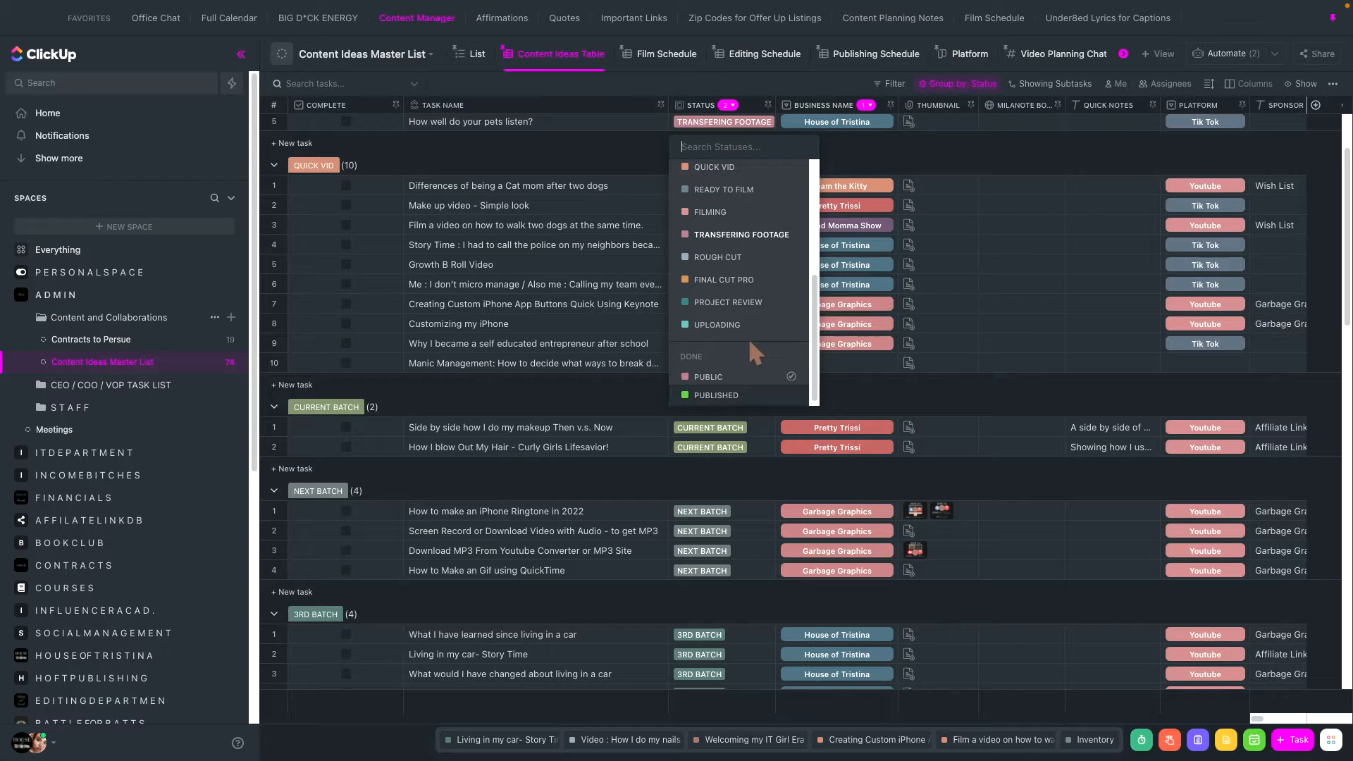
- Set the Video : How I do my nails task's status to ROUGH CUT in the List view and return to the Content Ideas Table
{"action": "scroll", "coordinate": [749, 337], "scroll_direction": "up", "scroll_amount": 6}
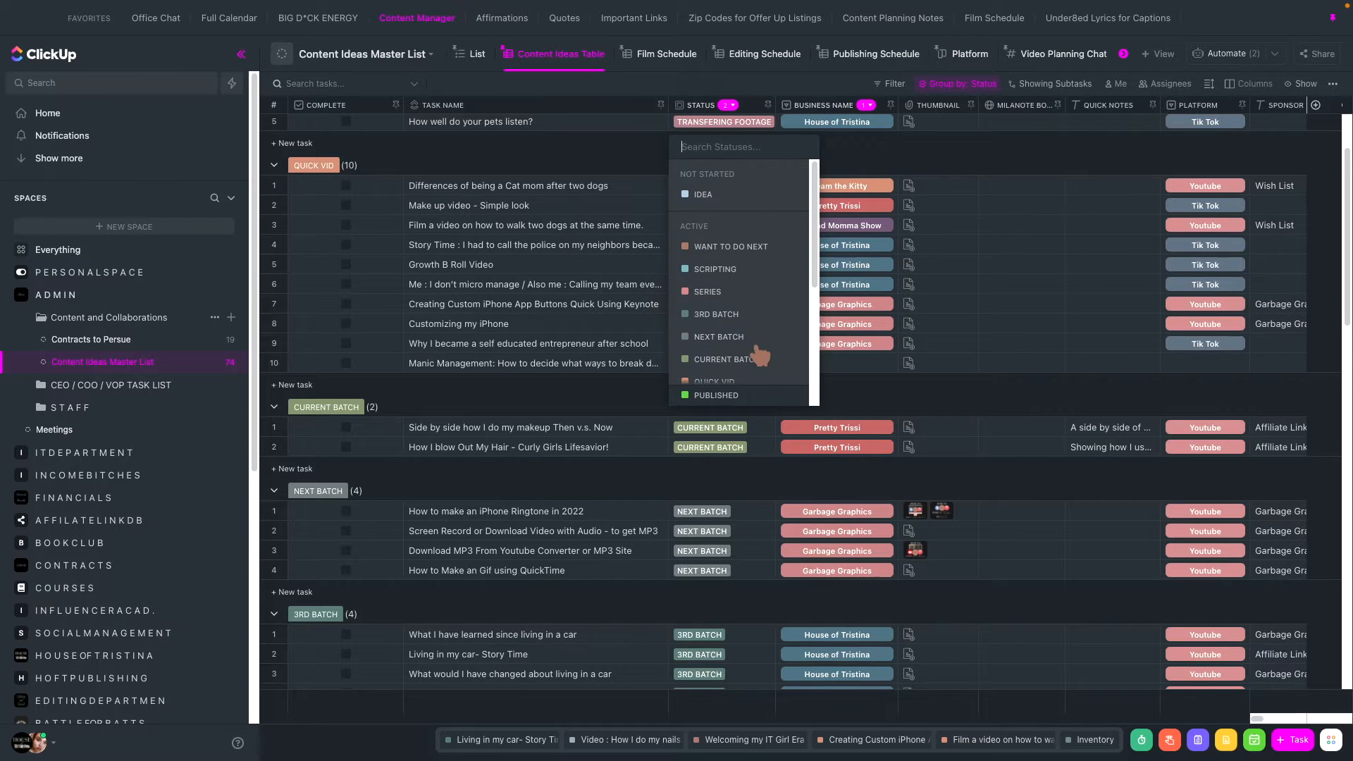
{"action": "scroll", "coordinate": [730, 289], "scroll_direction": "down", "scroll_amount": 5}
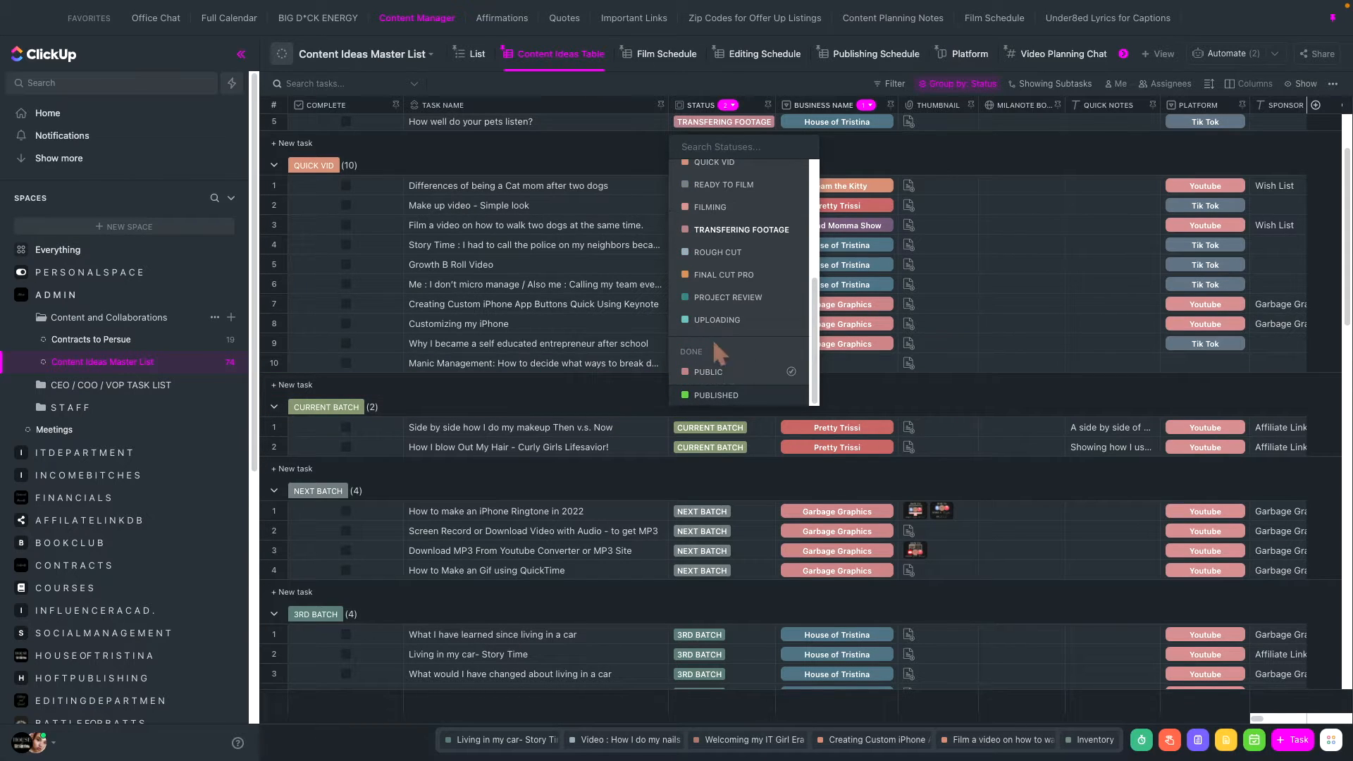
{"action": "scroll", "coordinate": [517, 408], "scroll_direction": "up", "scroll_amount": 2}
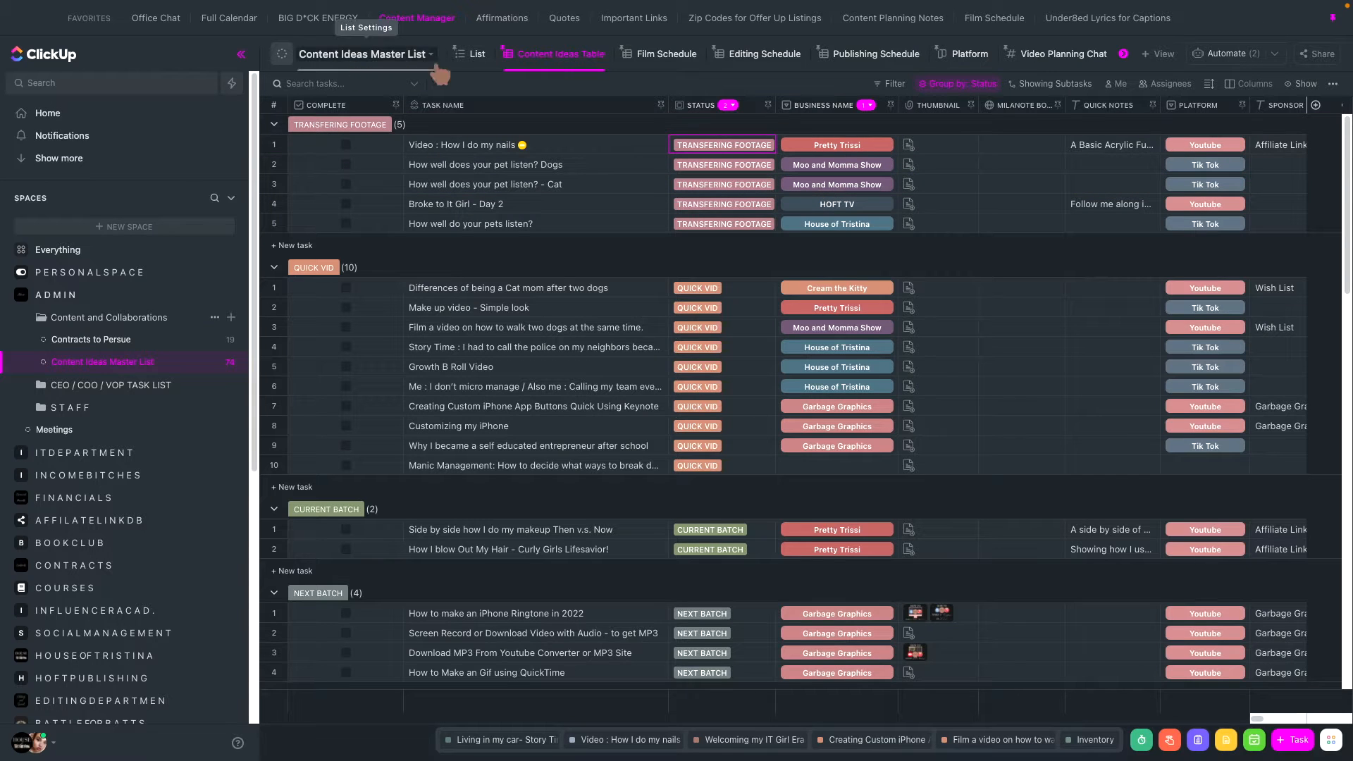
{"action": "left_click", "coordinate": [472, 55]}
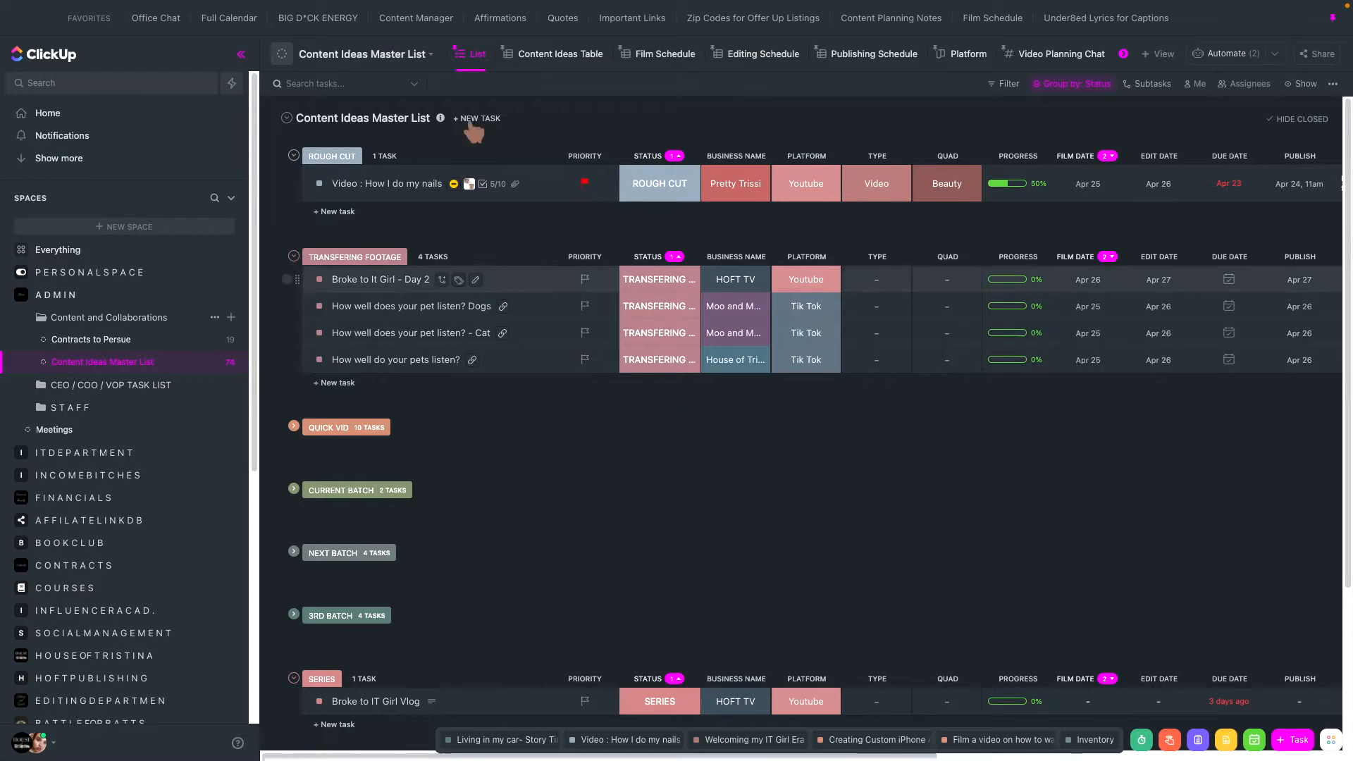
{"action": "left_click", "coordinate": [551, 64]}
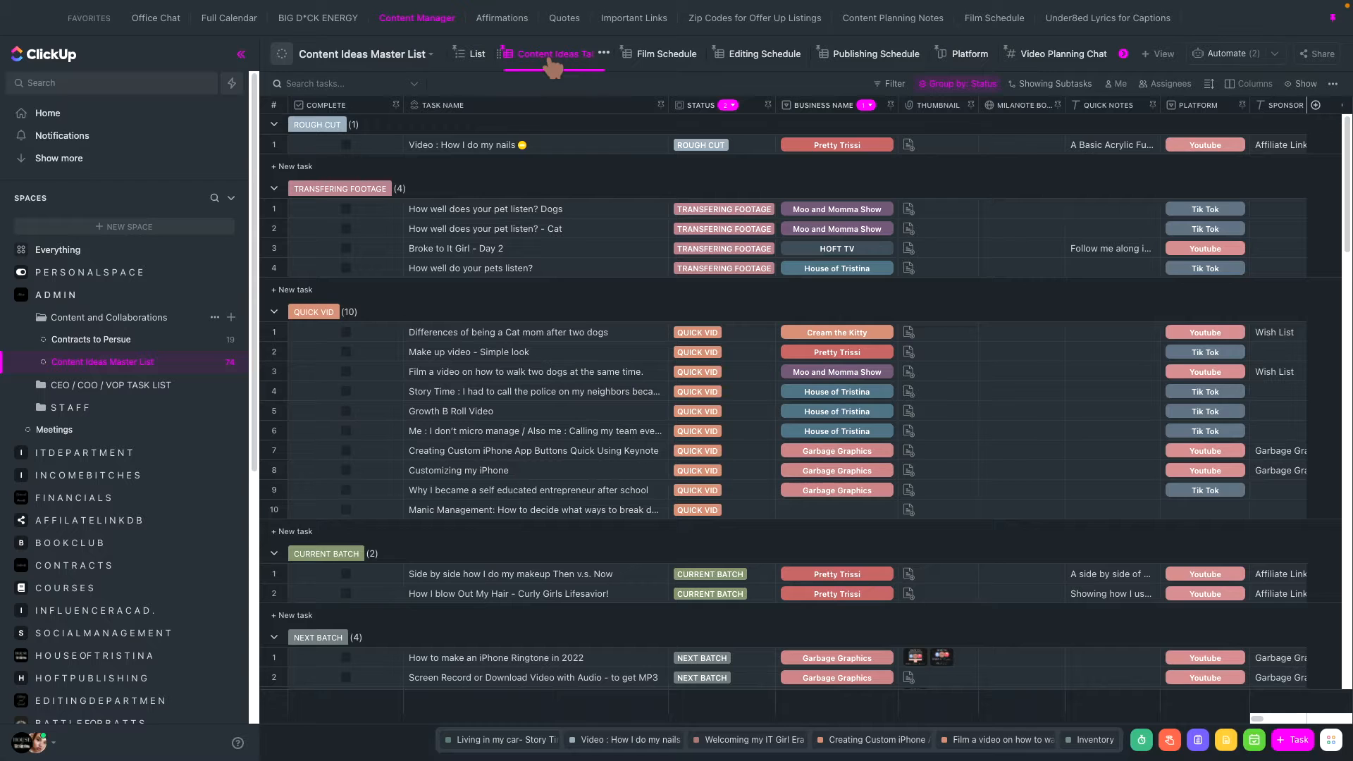
- Examine the sharing options for the whole Content Ideas Master List and for the single Content Ideas Table view
{"action": "left_click", "coordinate": [1315, 55]}
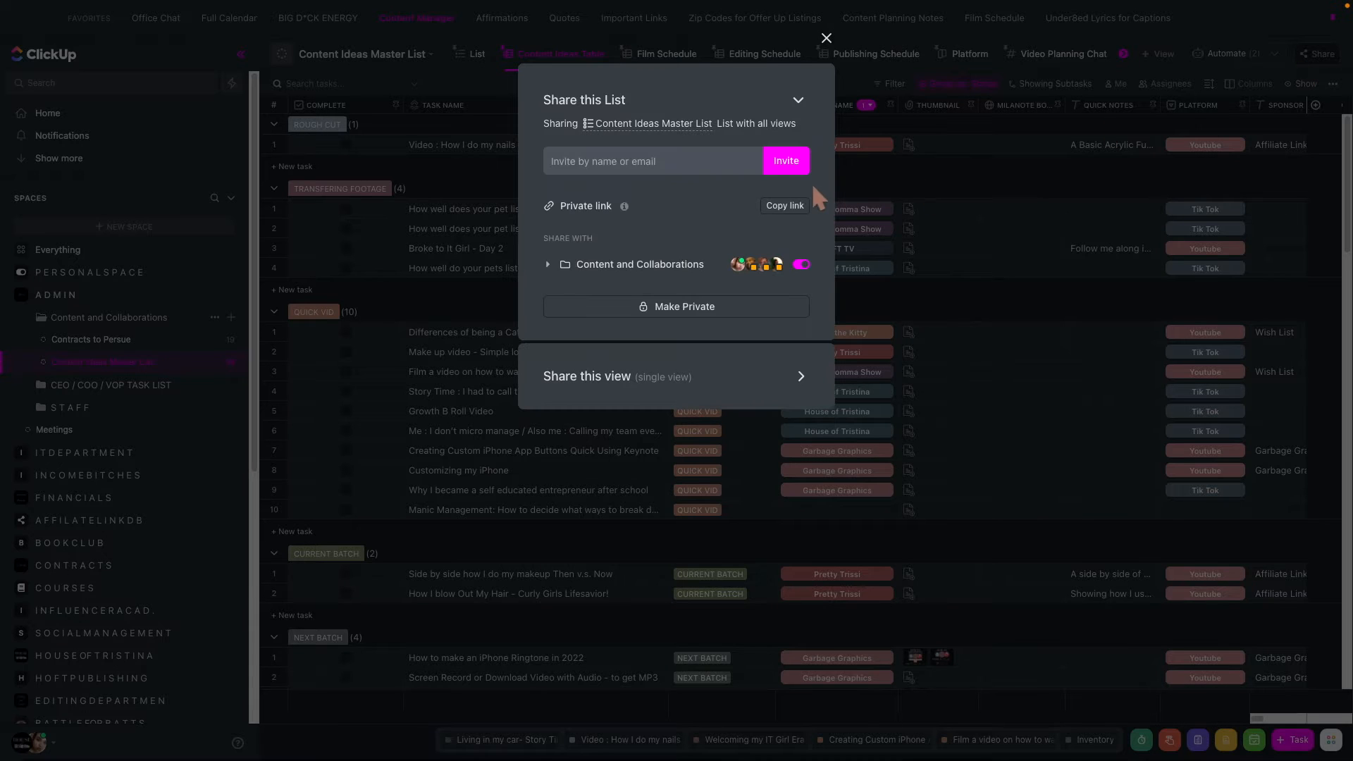
{"action": "left_click", "coordinate": [751, 375]}
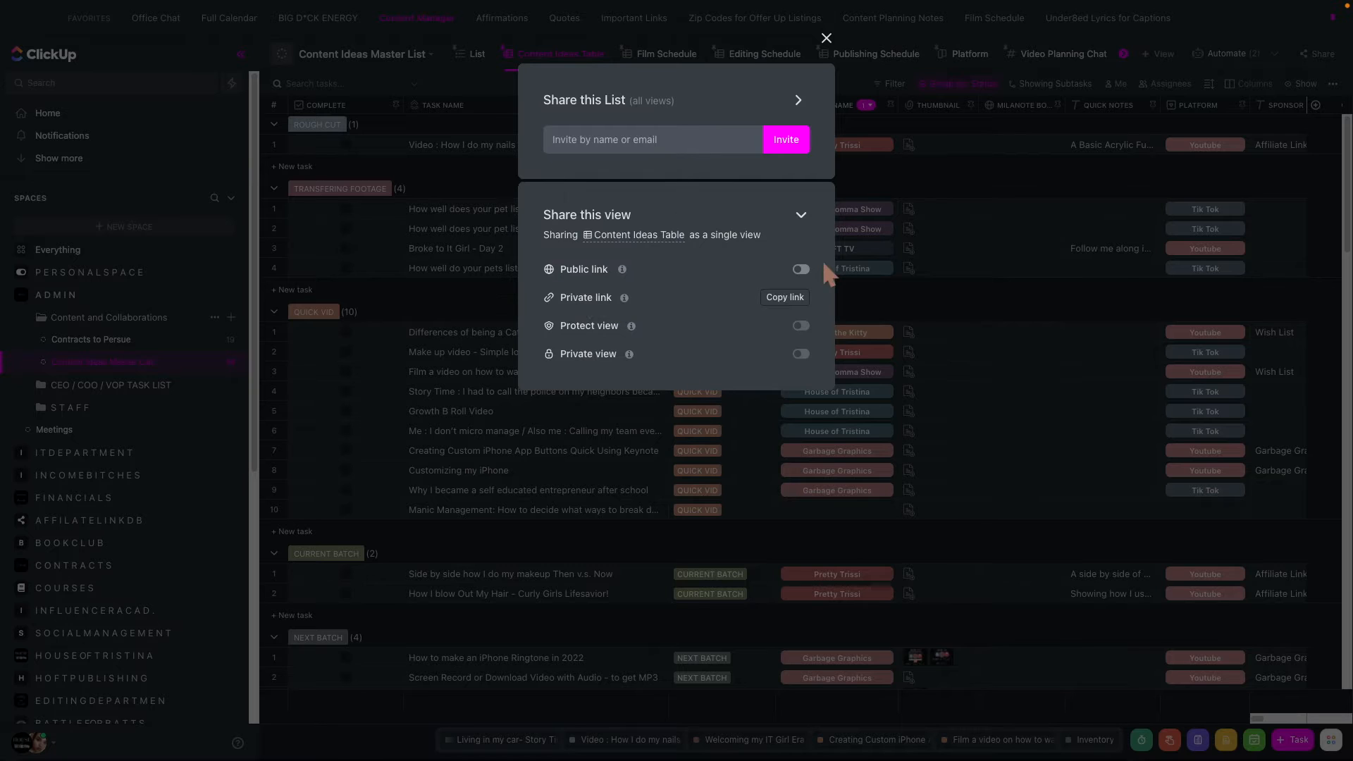
{"action": "left_click", "coordinate": [798, 216]}
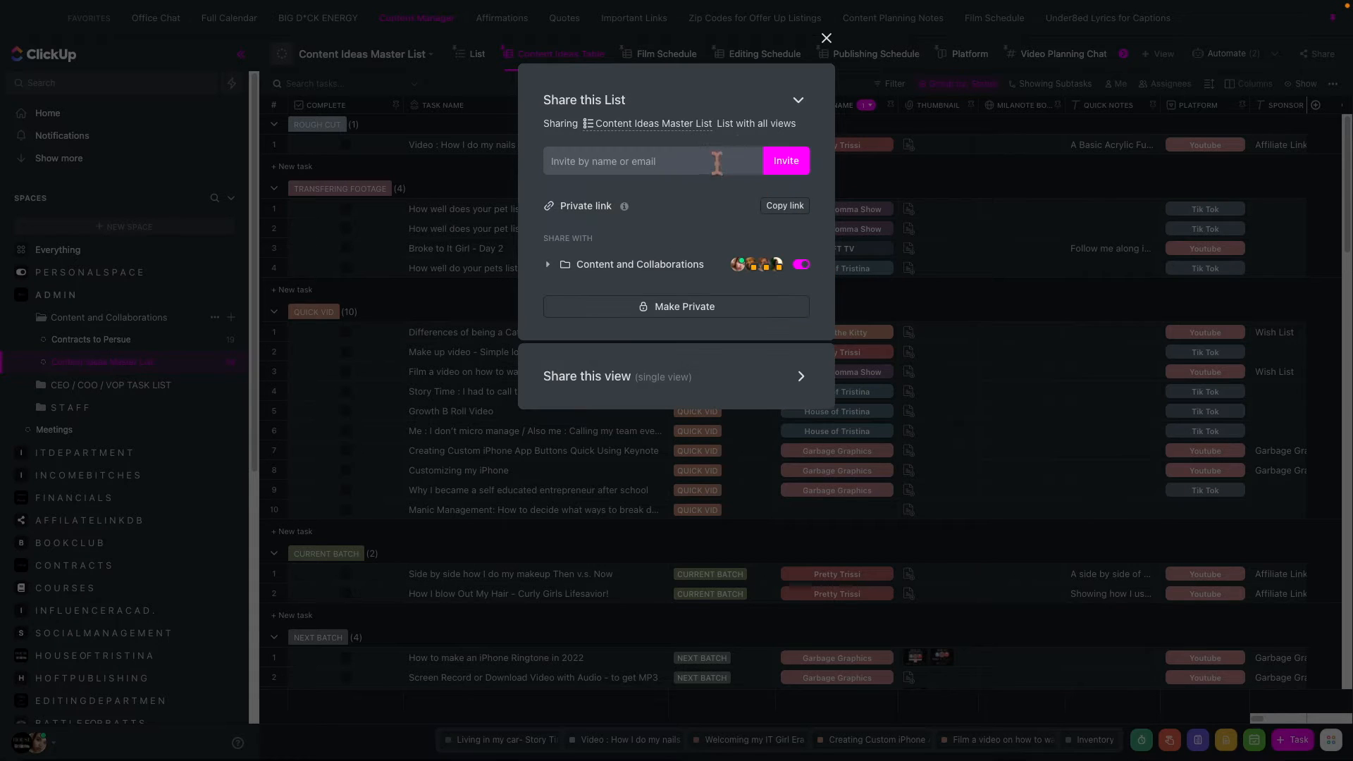
{"action": "left_click", "coordinate": [827, 38]}
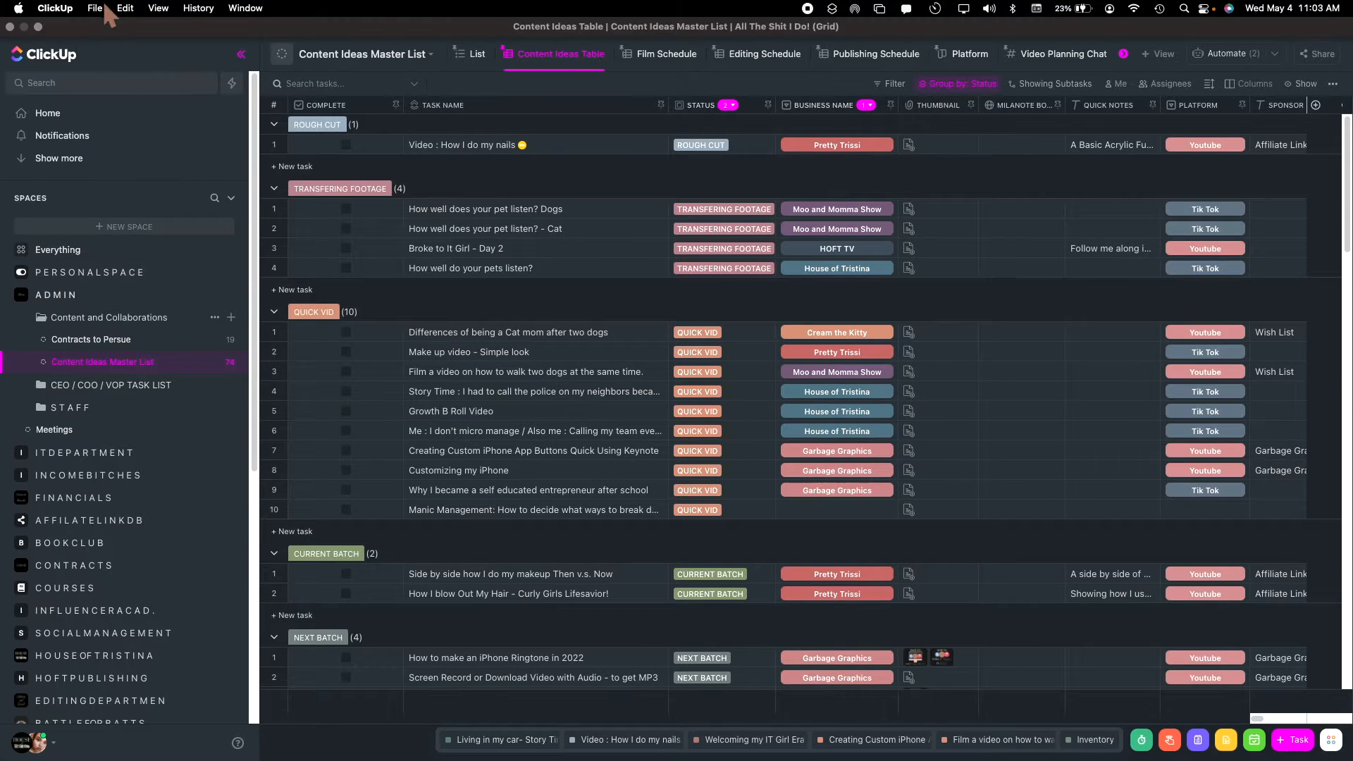
- Print the Content Ideas Table as a PDF into Preview, look through its pages, and close the preview
{"action": "left_click", "coordinate": [56, 8]}
{"action": "left_click", "coordinate": [116, 56]}
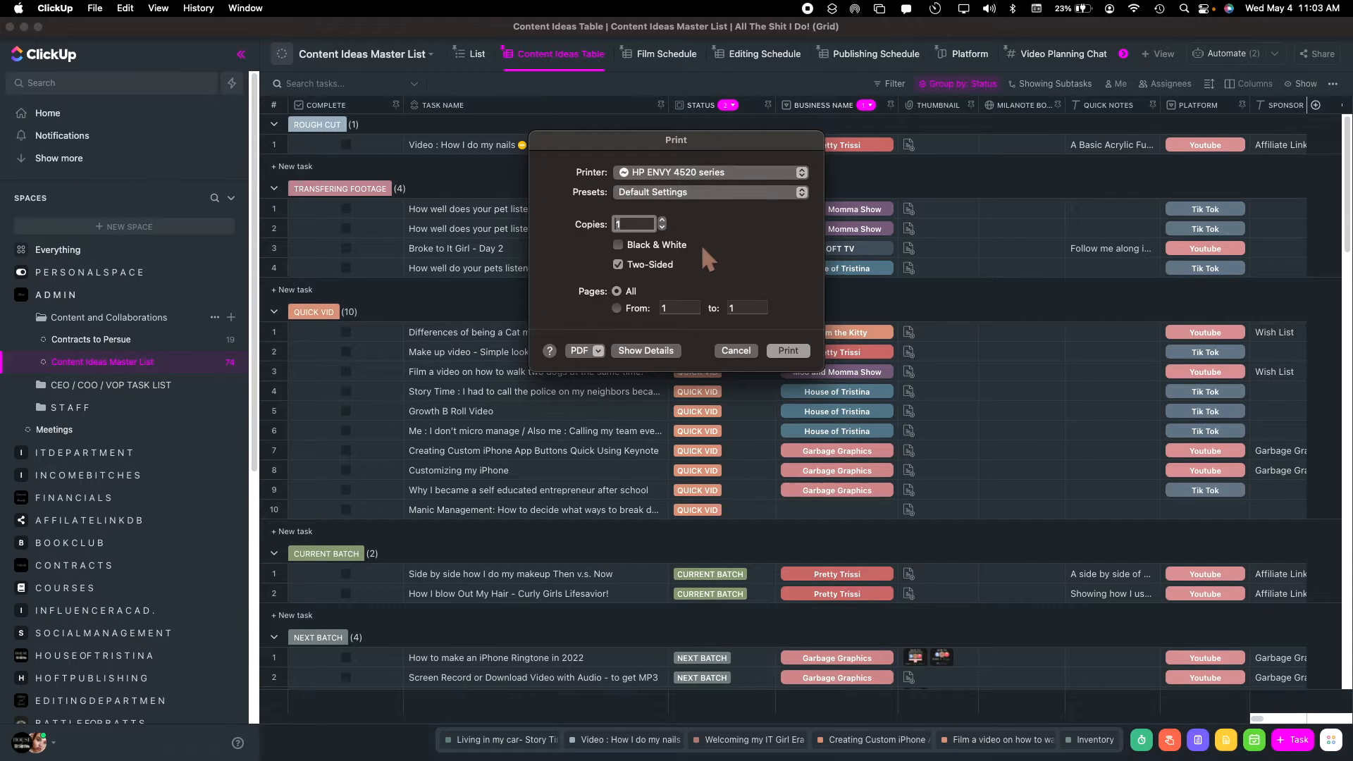
{"action": "left_click", "coordinate": [598, 350]}
{"action": "left_click", "coordinate": [603, 385]}
{"action": "left_click", "coordinate": [696, 396]}
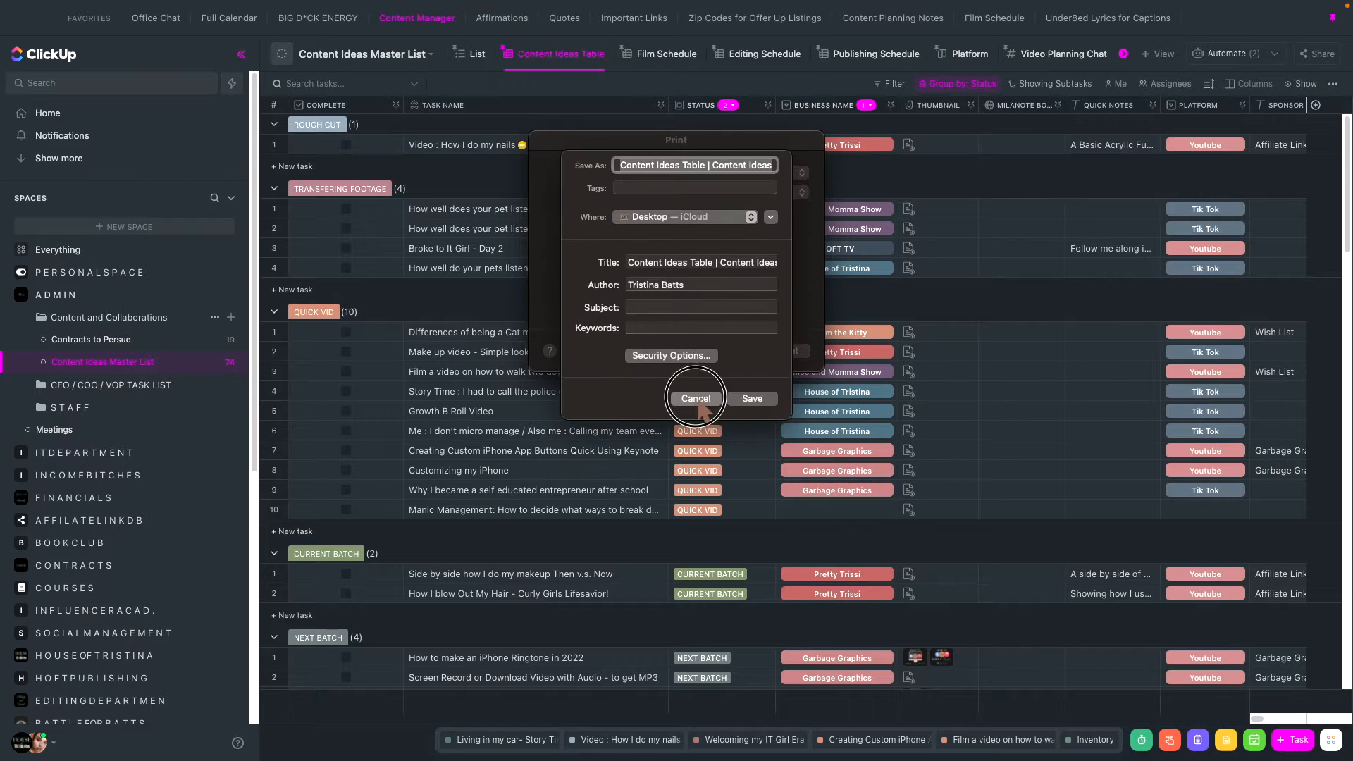
{"action": "left_click", "coordinate": [598, 351]}
{"action": "left_click", "coordinate": [604, 368]}
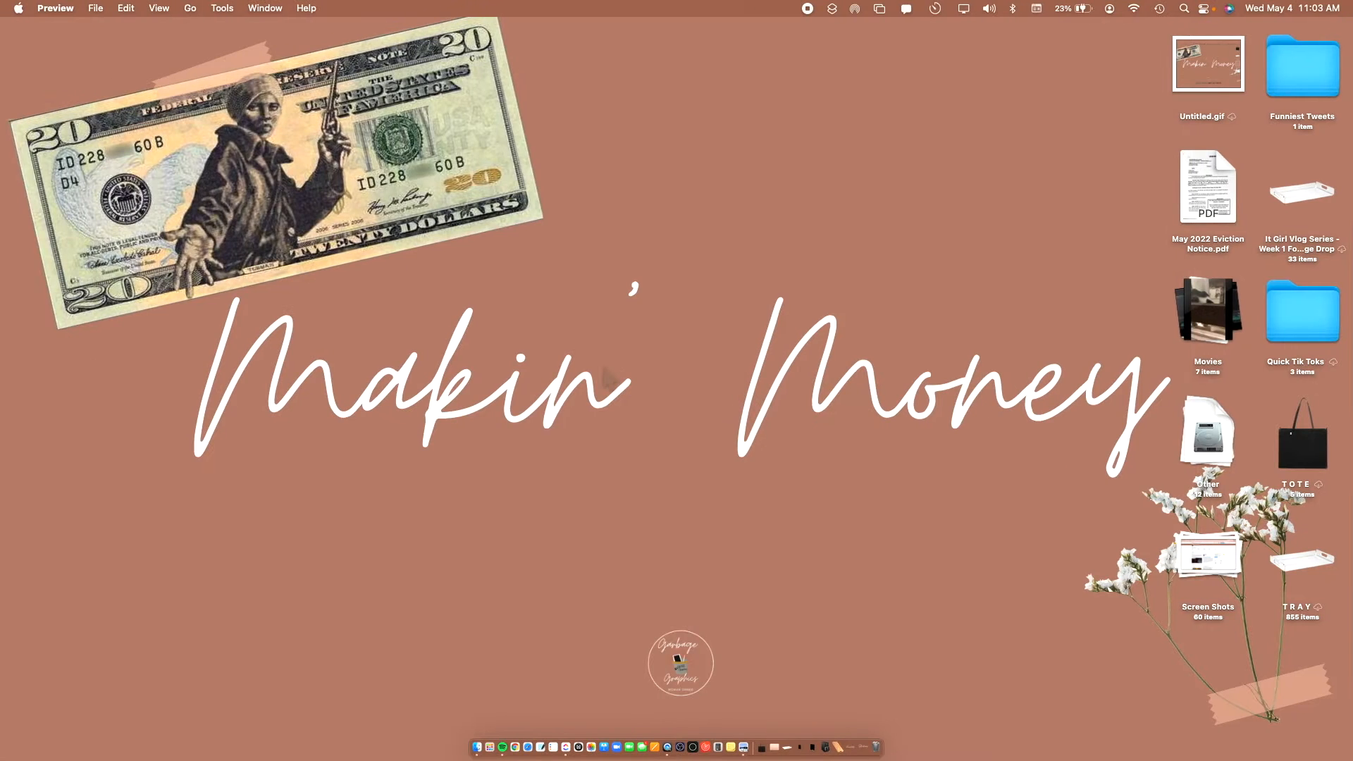
{"action": "scroll", "coordinate": [199, 324], "scroll_direction": "down", "scroll_amount": 10}
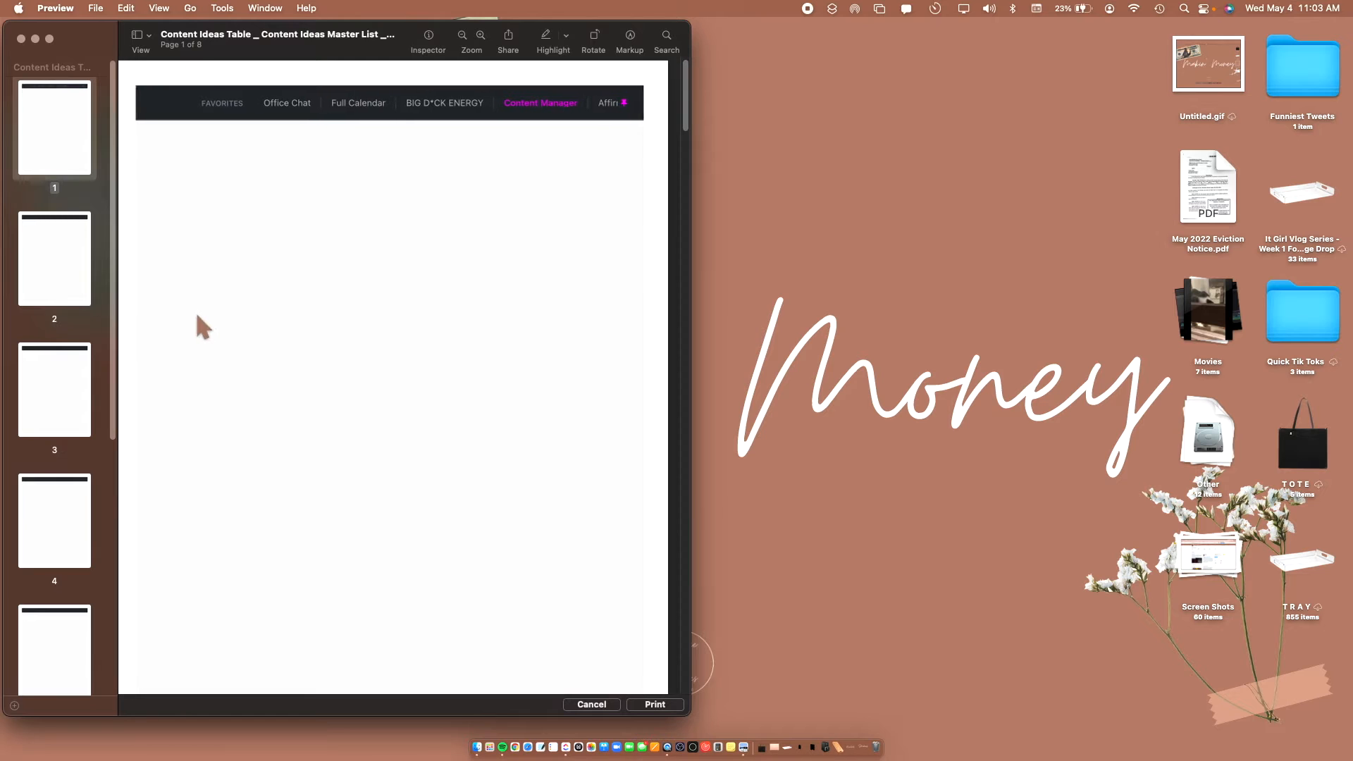
{"action": "scroll", "coordinate": [197, 316], "scroll_direction": "down", "scroll_amount": 20}
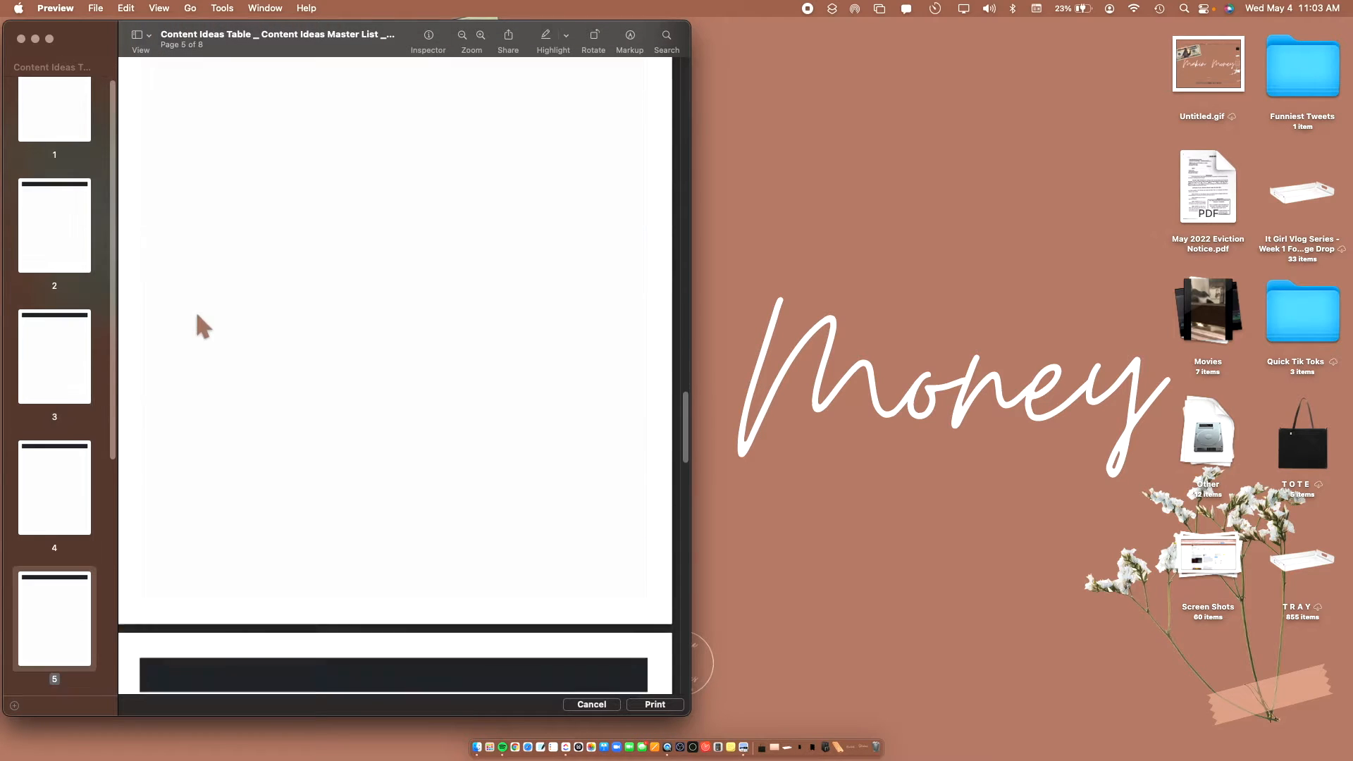
{"action": "left_click", "coordinate": [21, 39]}
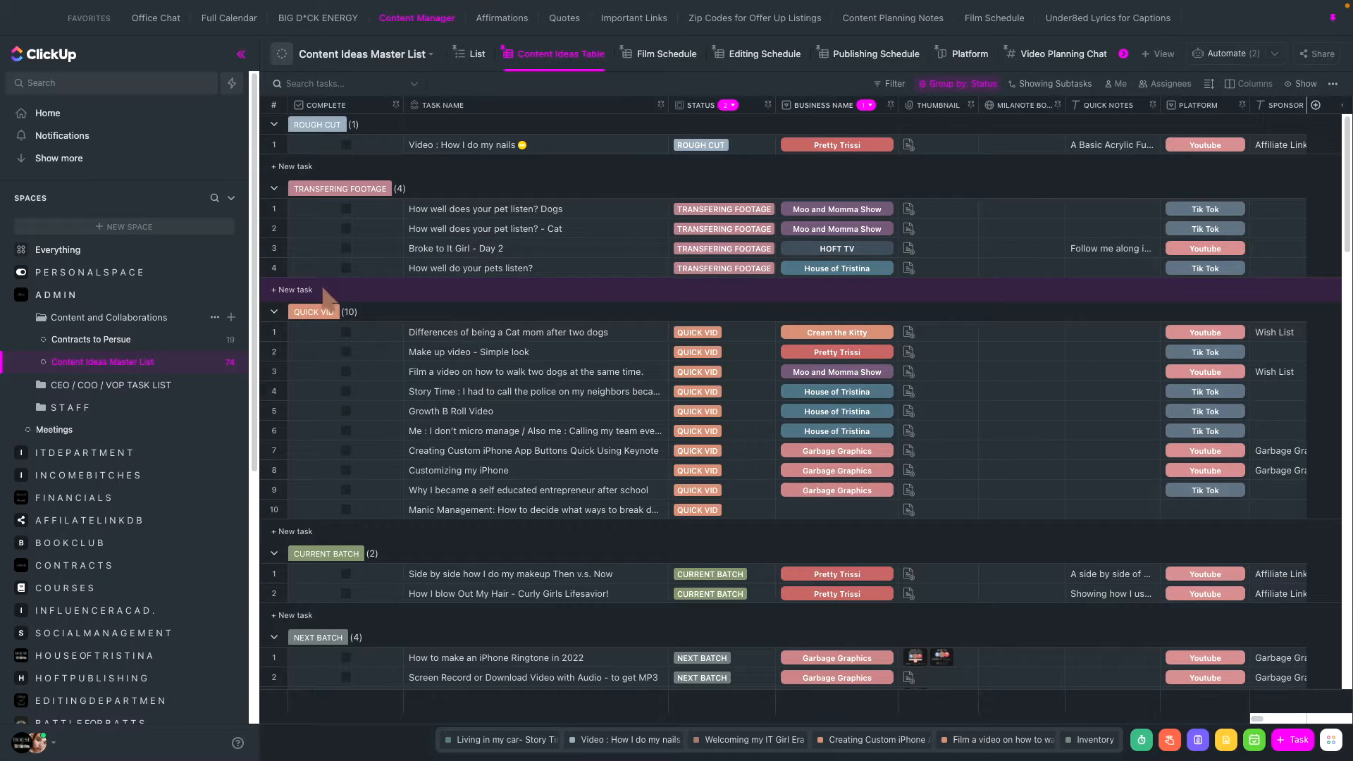
- Set the Business Name of the Manic Management task in the QUICK VID group to Garbage Graphics
{"action": "scroll", "coordinate": [773, 357], "scroll_direction": "down", "scroll_amount": 15}
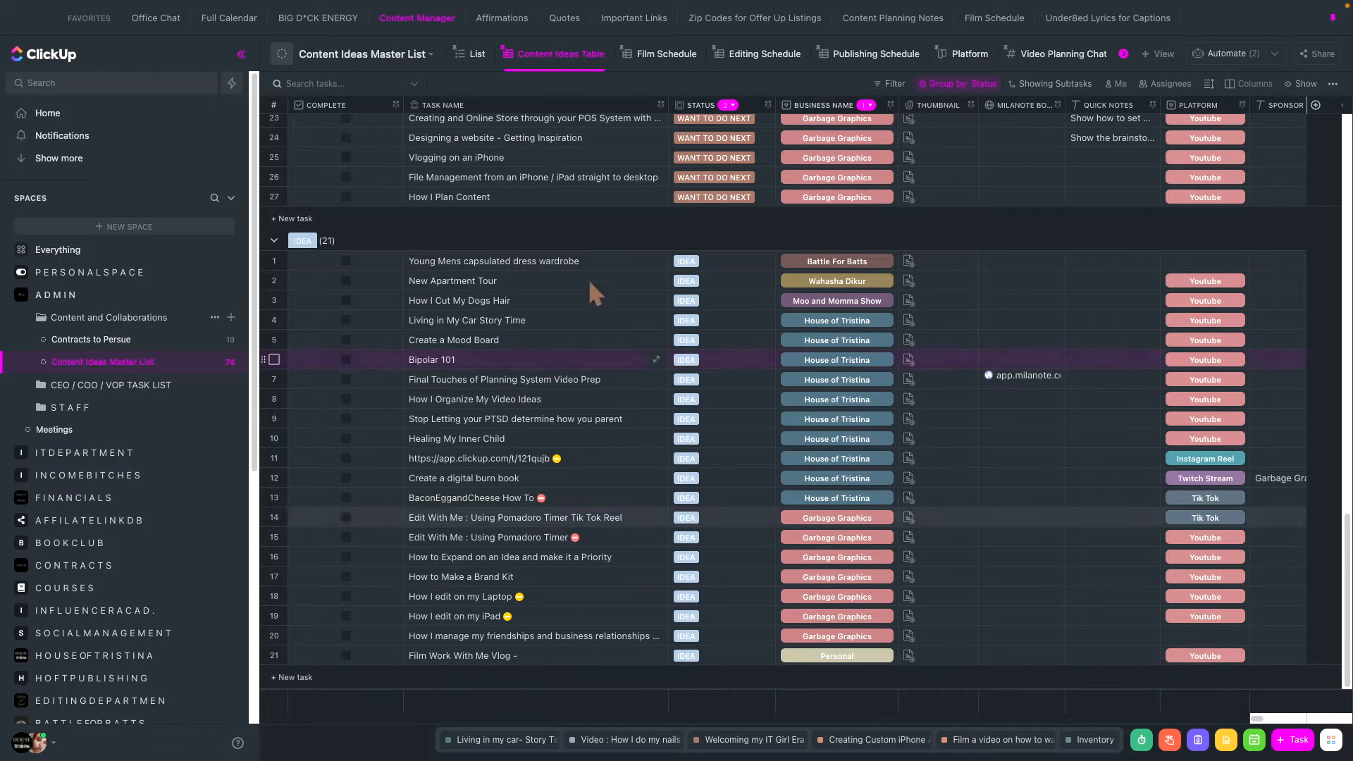
{"action": "scroll", "coordinate": [410, 433], "scroll_direction": "up", "scroll_amount": 15}
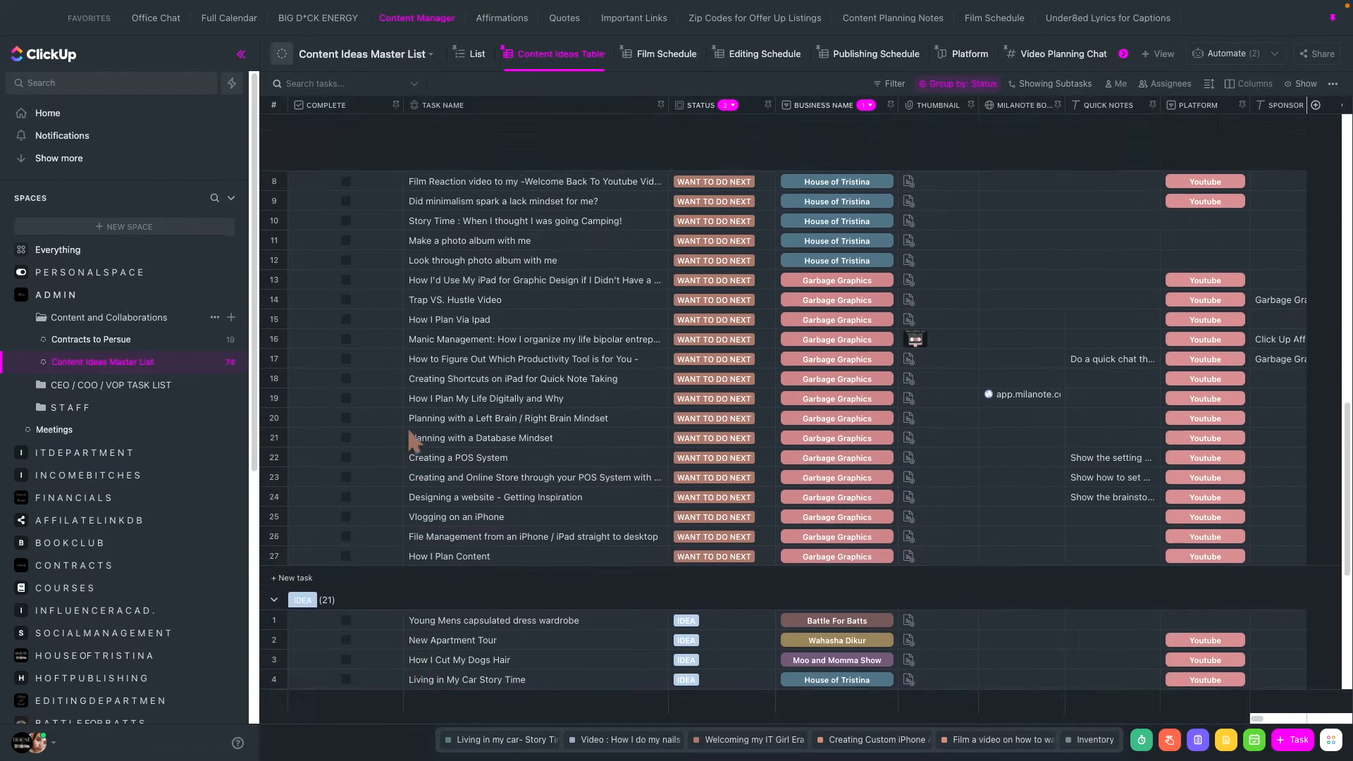
{"action": "scroll", "coordinate": [408, 431], "scroll_direction": "up", "scroll_amount": 5}
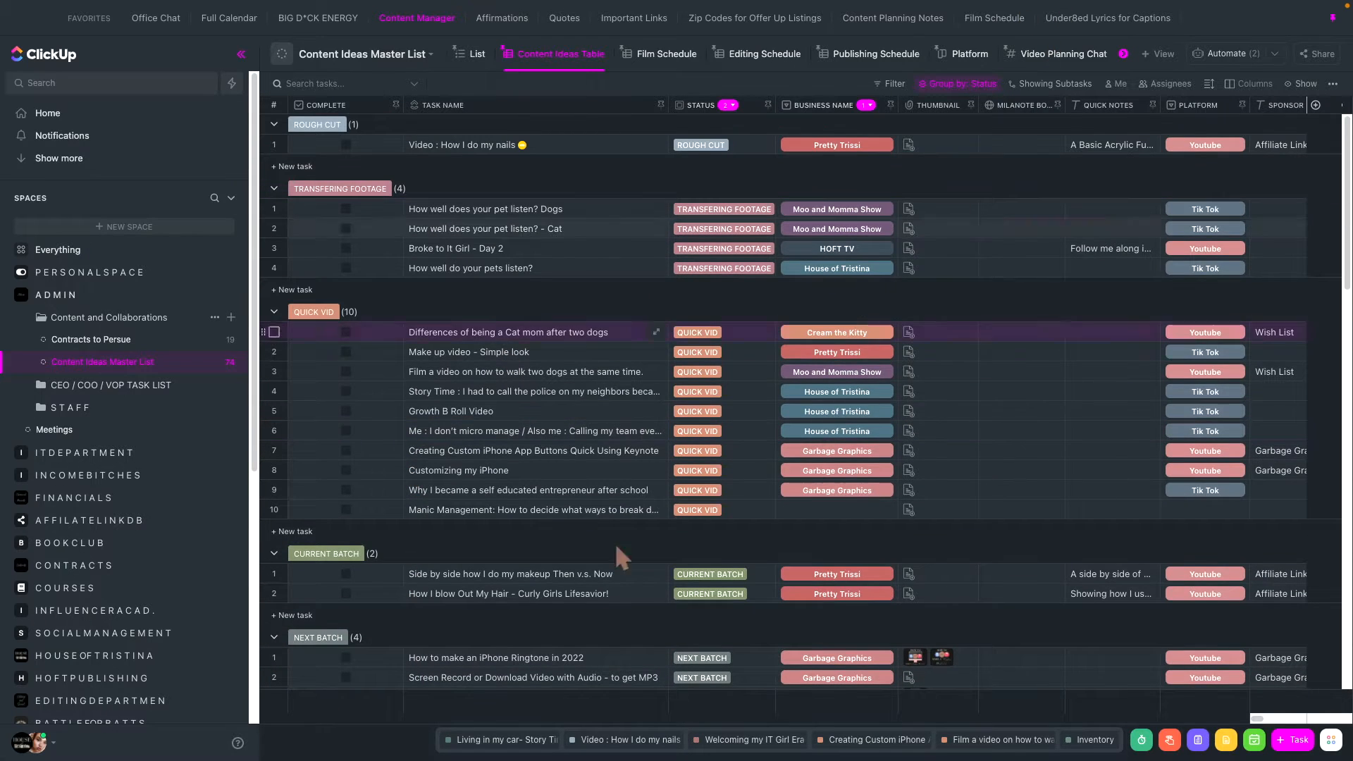
{"action": "left_click", "coordinate": [822, 507]}
{"action": "type", "text": "g"}
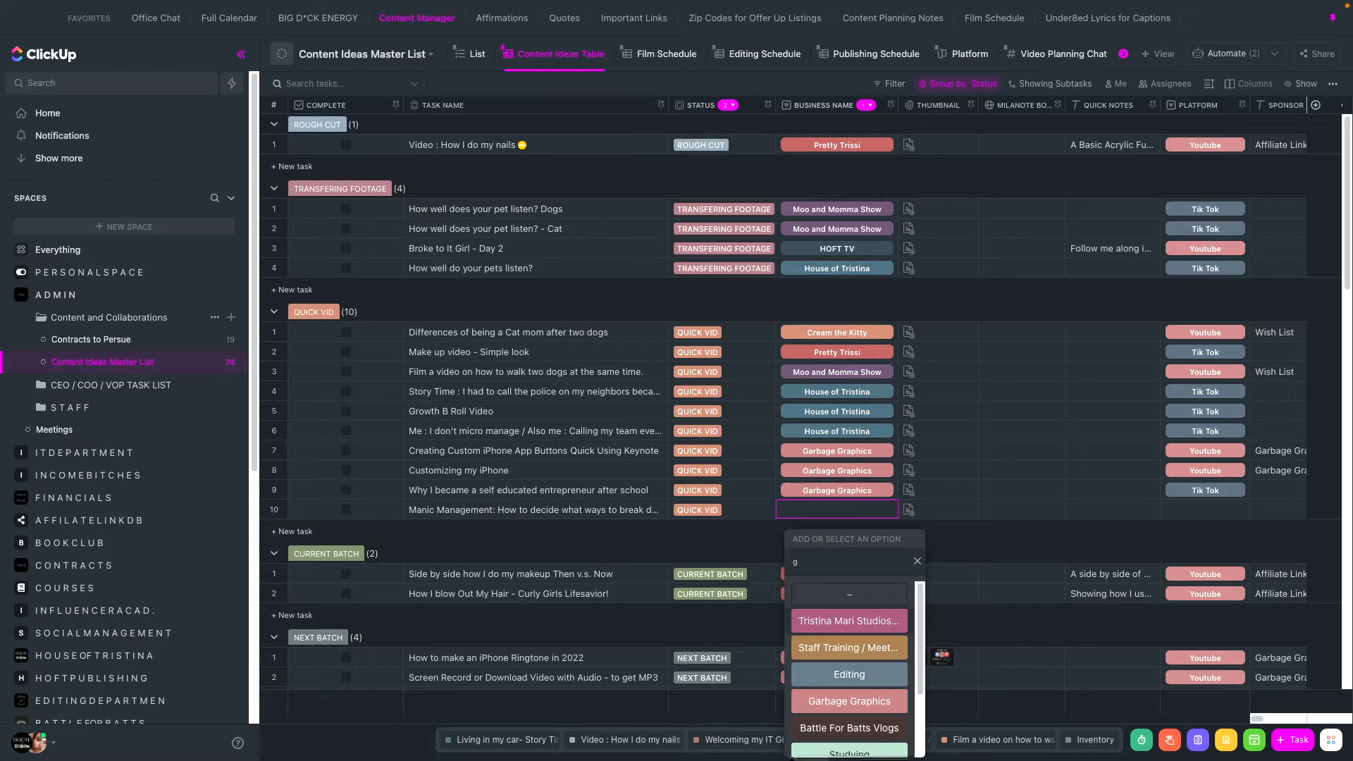
{"action": "type", "text": "ar"}
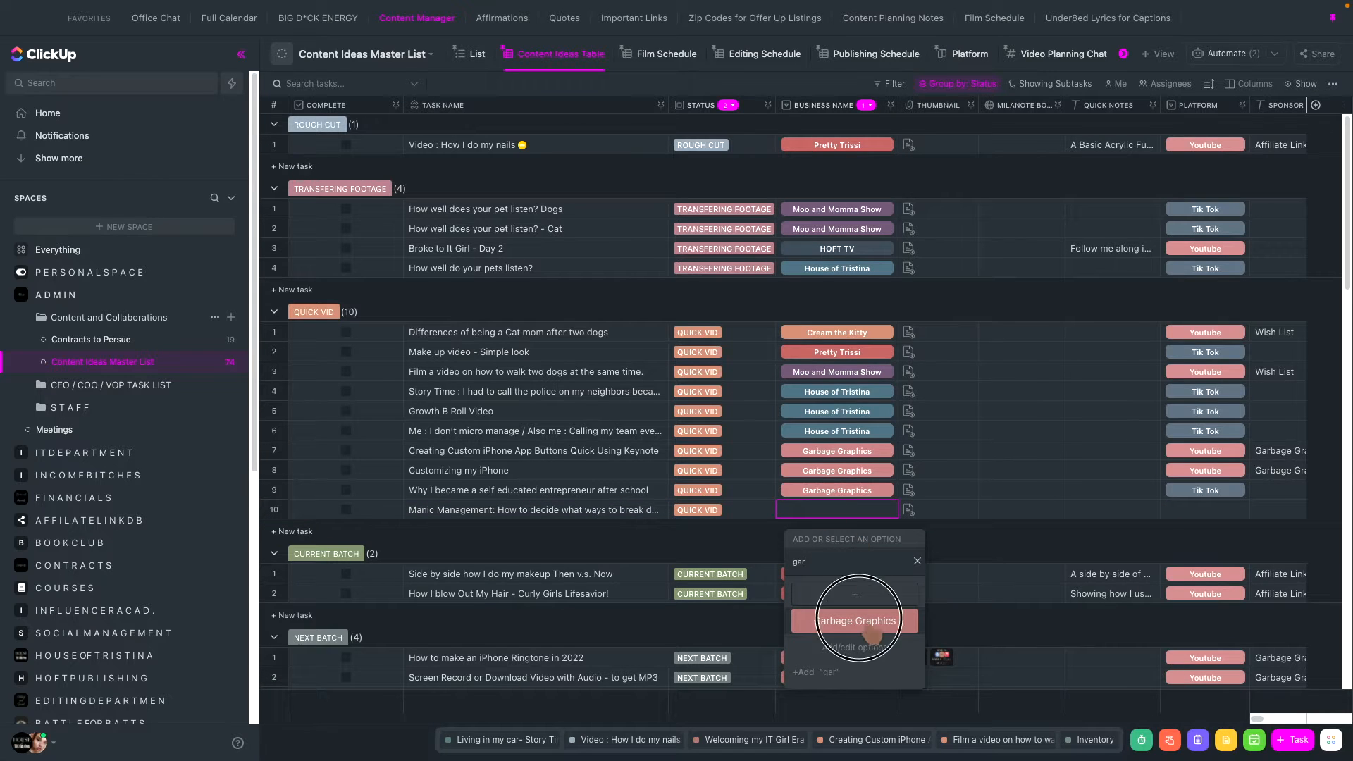
{"action": "left_click", "coordinate": [860, 619]}
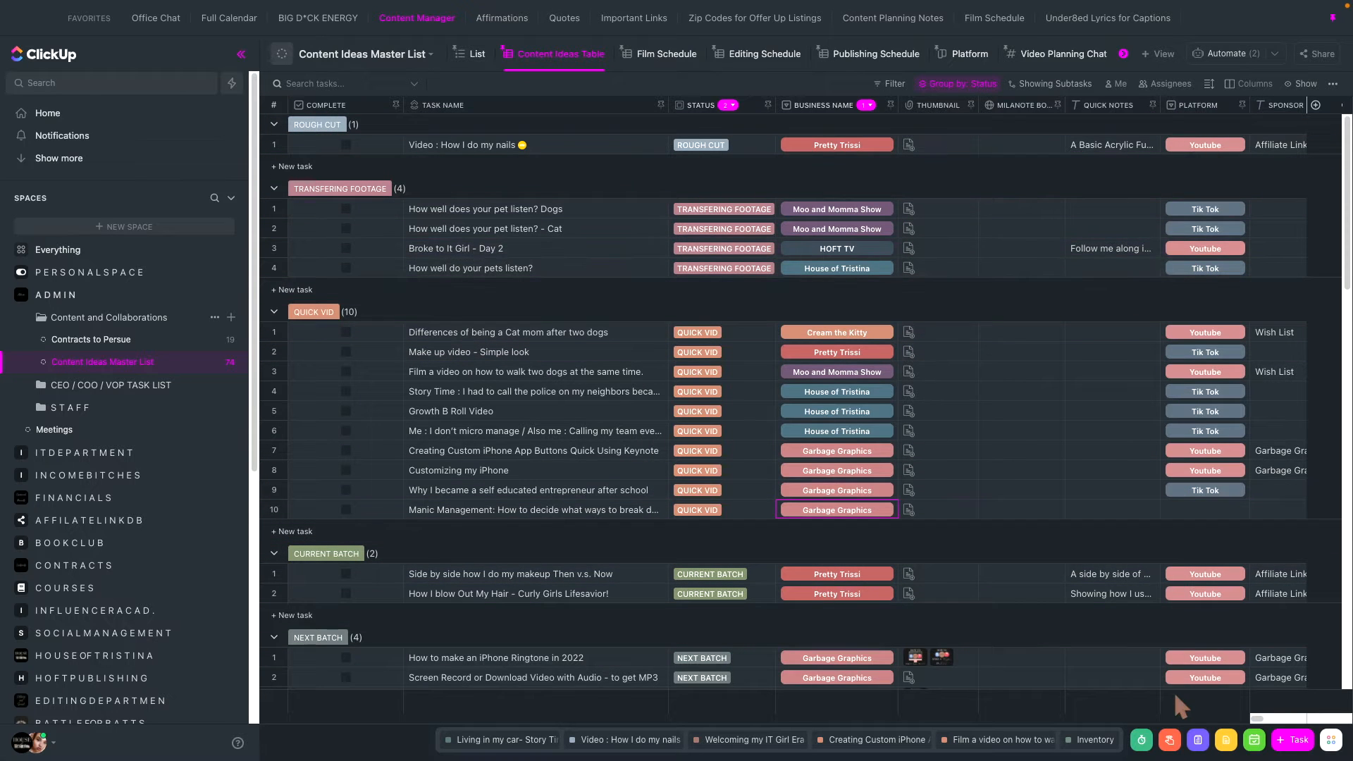
- Open the How well do your pets listen? task and try to give it a 10m time estimate
{"action": "scroll", "coordinate": [1174, 691], "scroll_direction": "down", "scroll_amount": 10}
{"action": "scroll", "coordinate": [1181, 611], "scroll_direction": "down", "scroll_amount": 5}
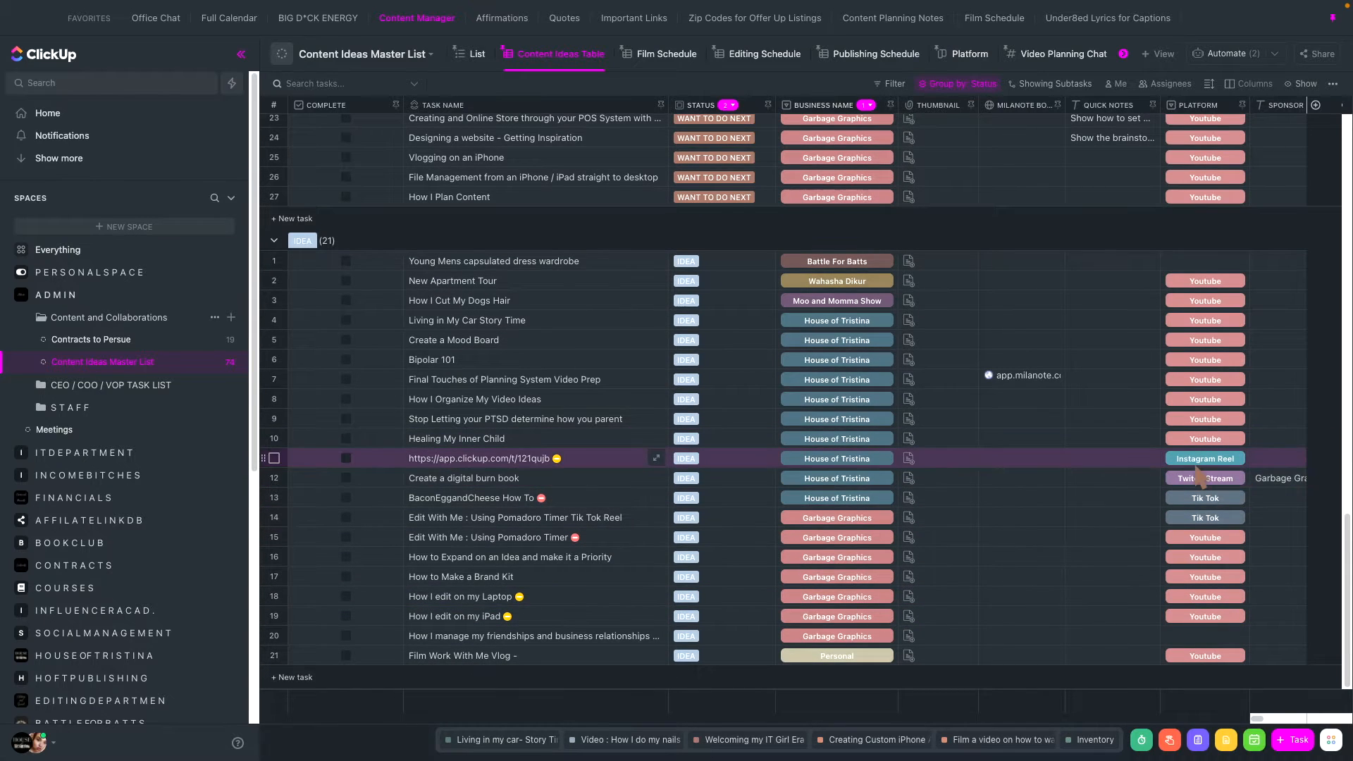
{"action": "scroll", "coordinate": [1191, 468], "scroll_direction": "up", "scroll_amount": 15}
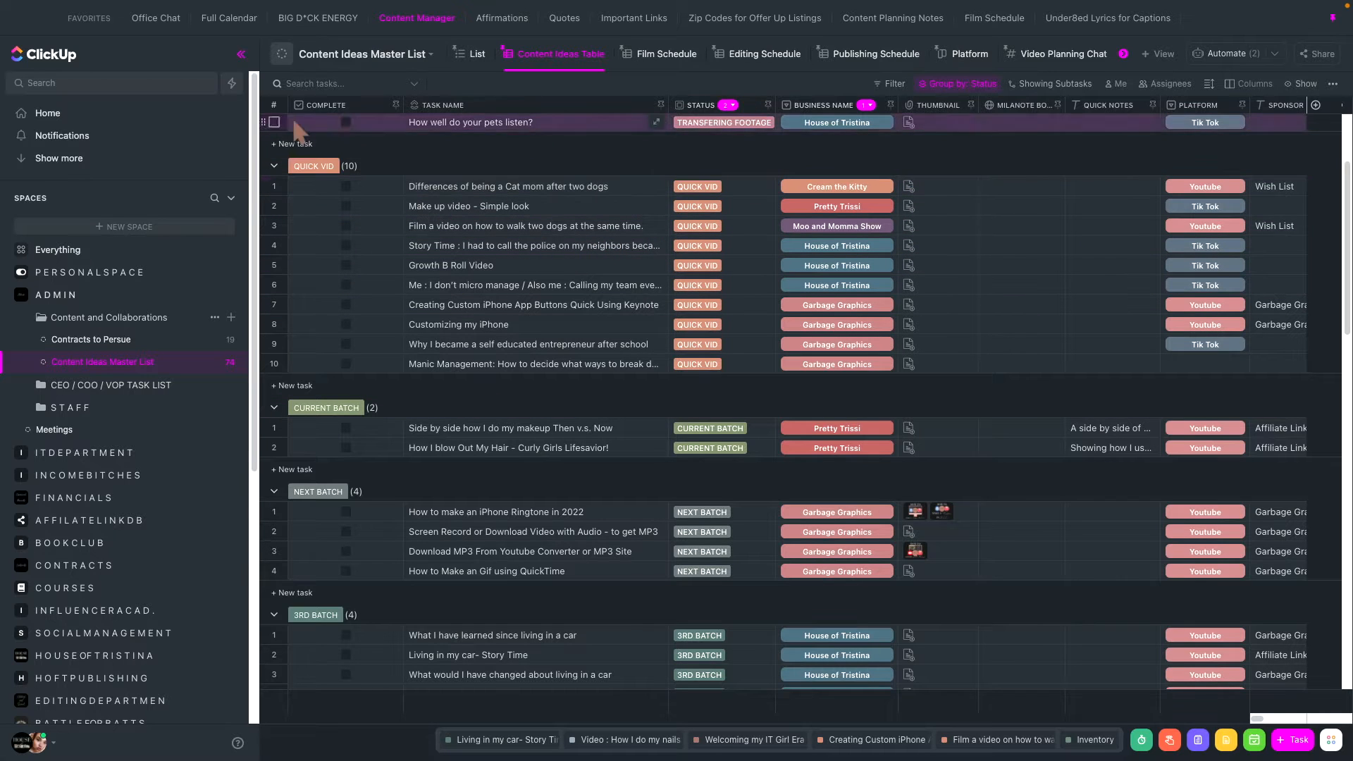
{"action": "left_click", "coordinate": [656, 122]}
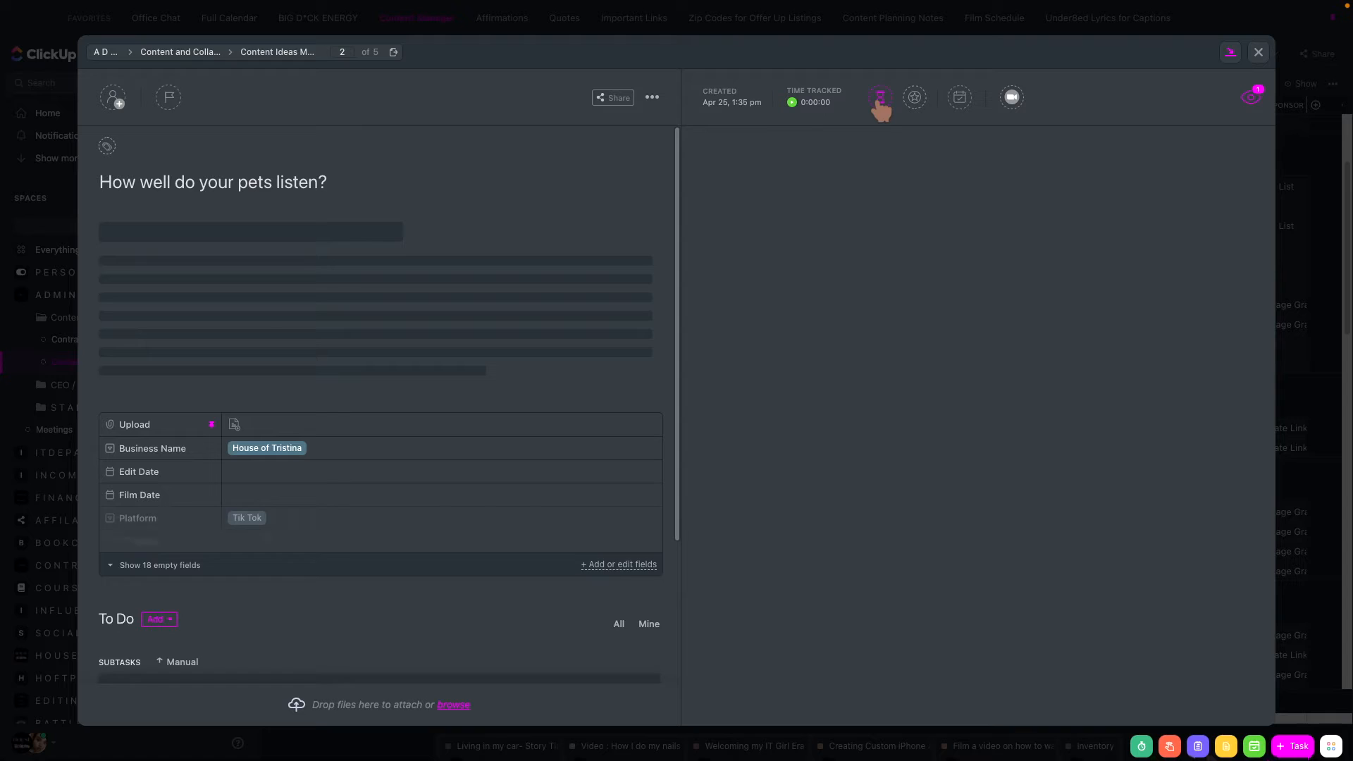
{"action": "left_click", "coordinate": [880, 100]}
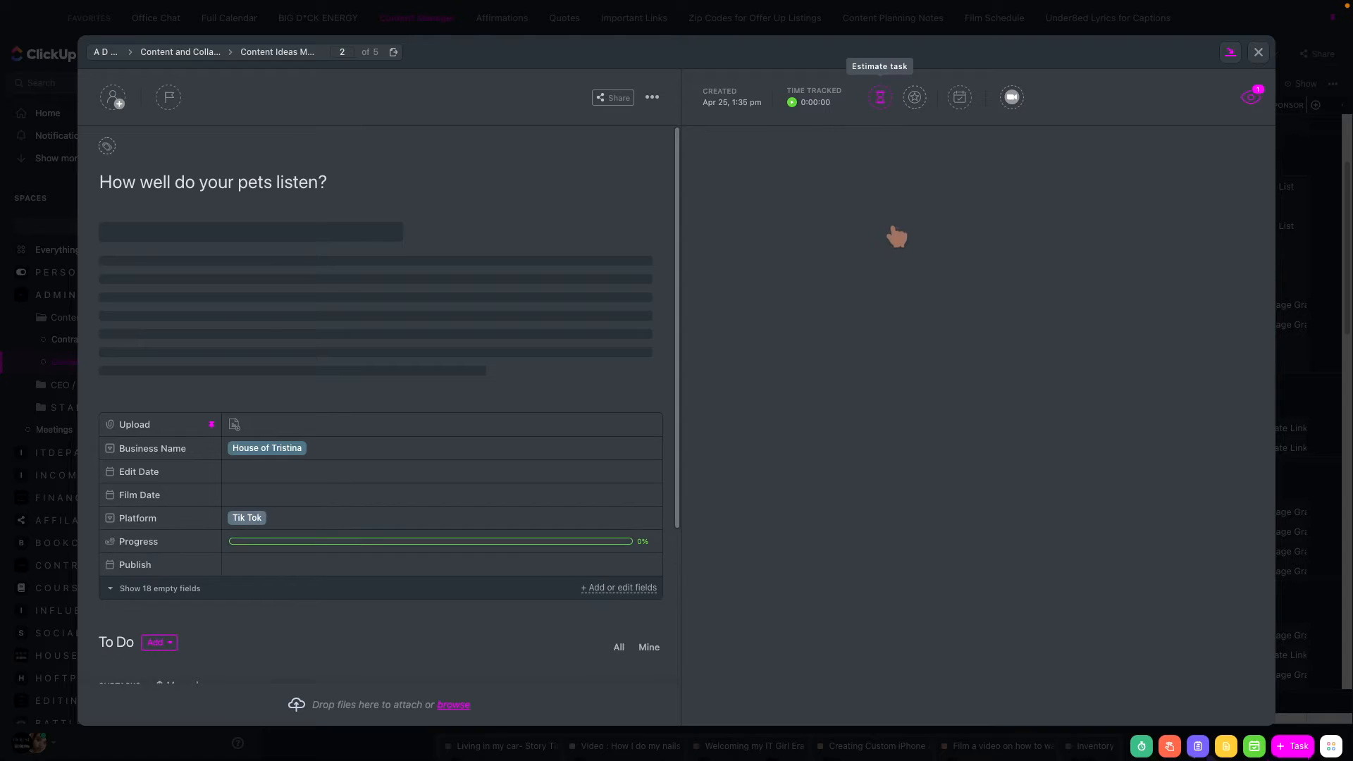
{"action": "type", "text": "10m"}
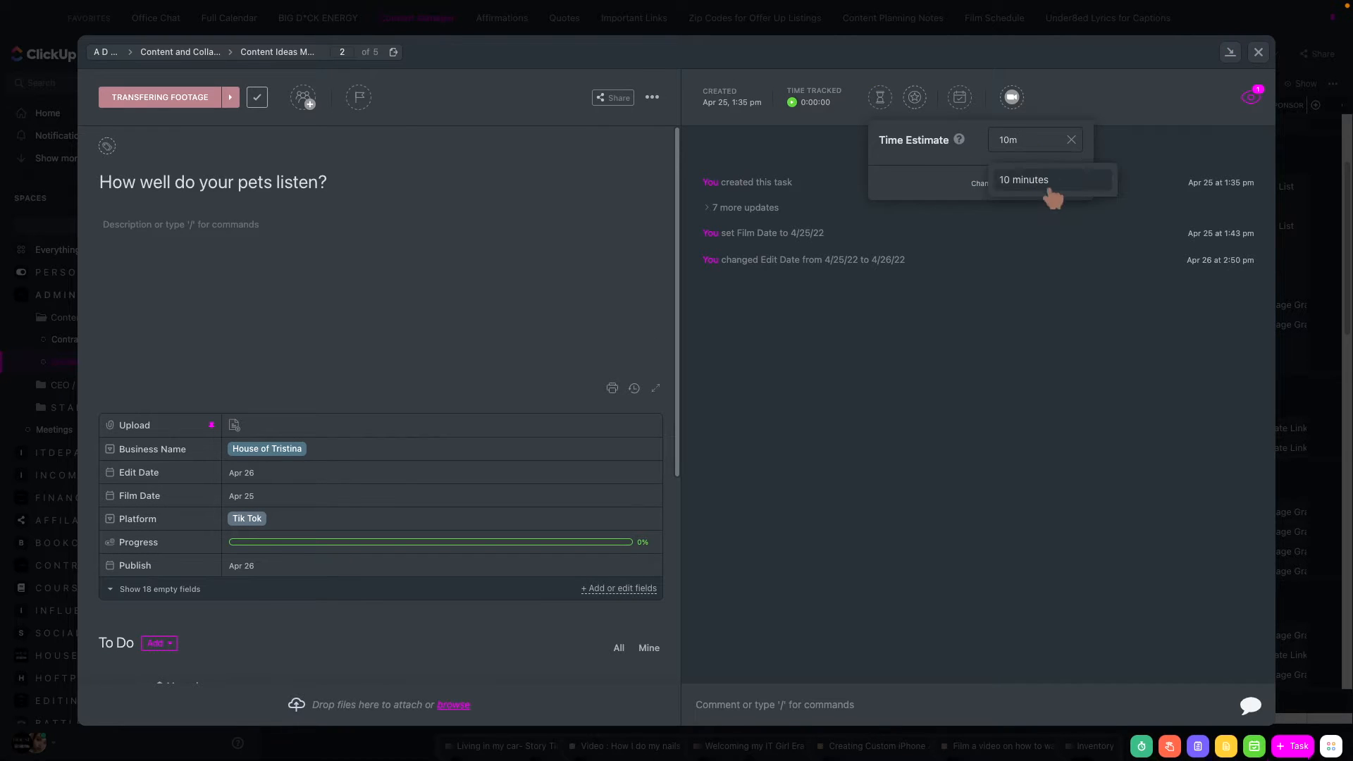
{"action": "left_click", "coordinate": [971, 184]}
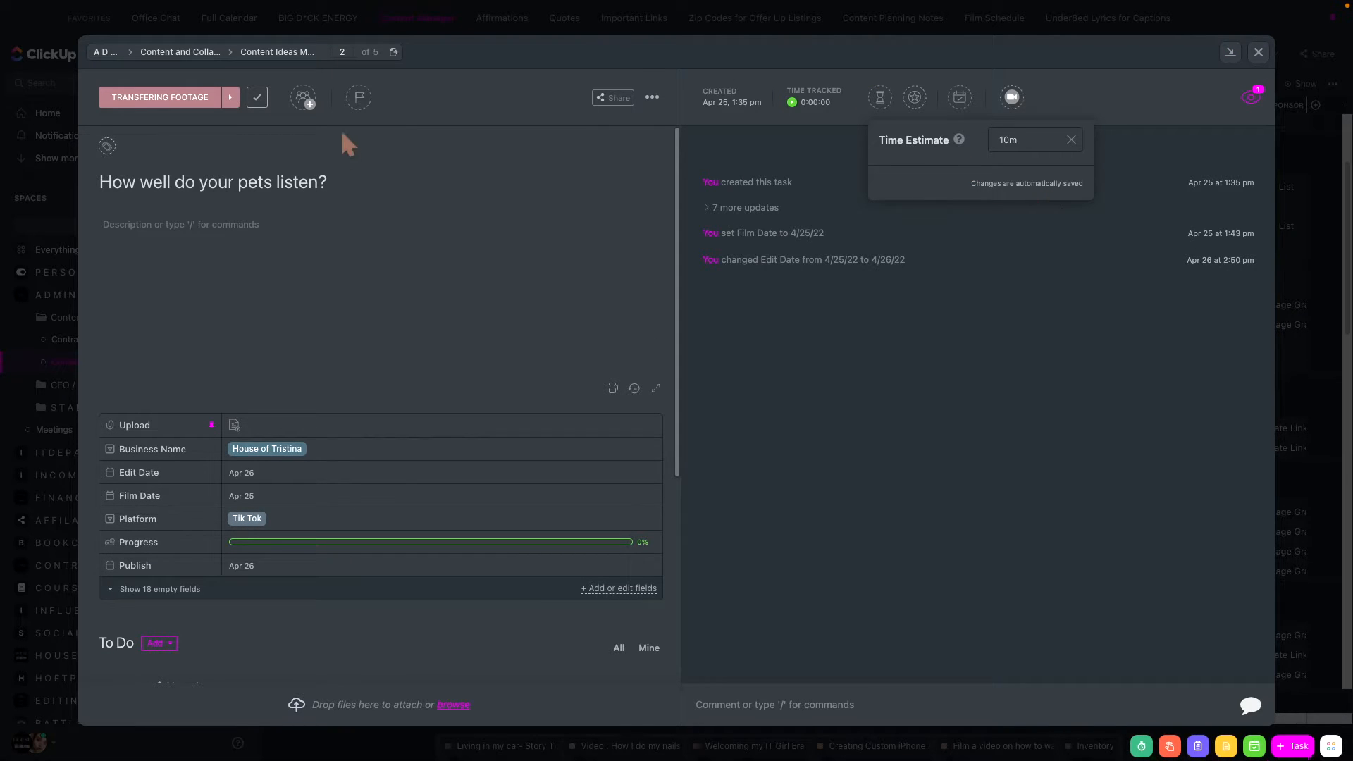
- Set the status of the How well do your pets listen? task to ROUGH CUT and close the task
{"action": "left_click", "coordinate": [111, 100]}
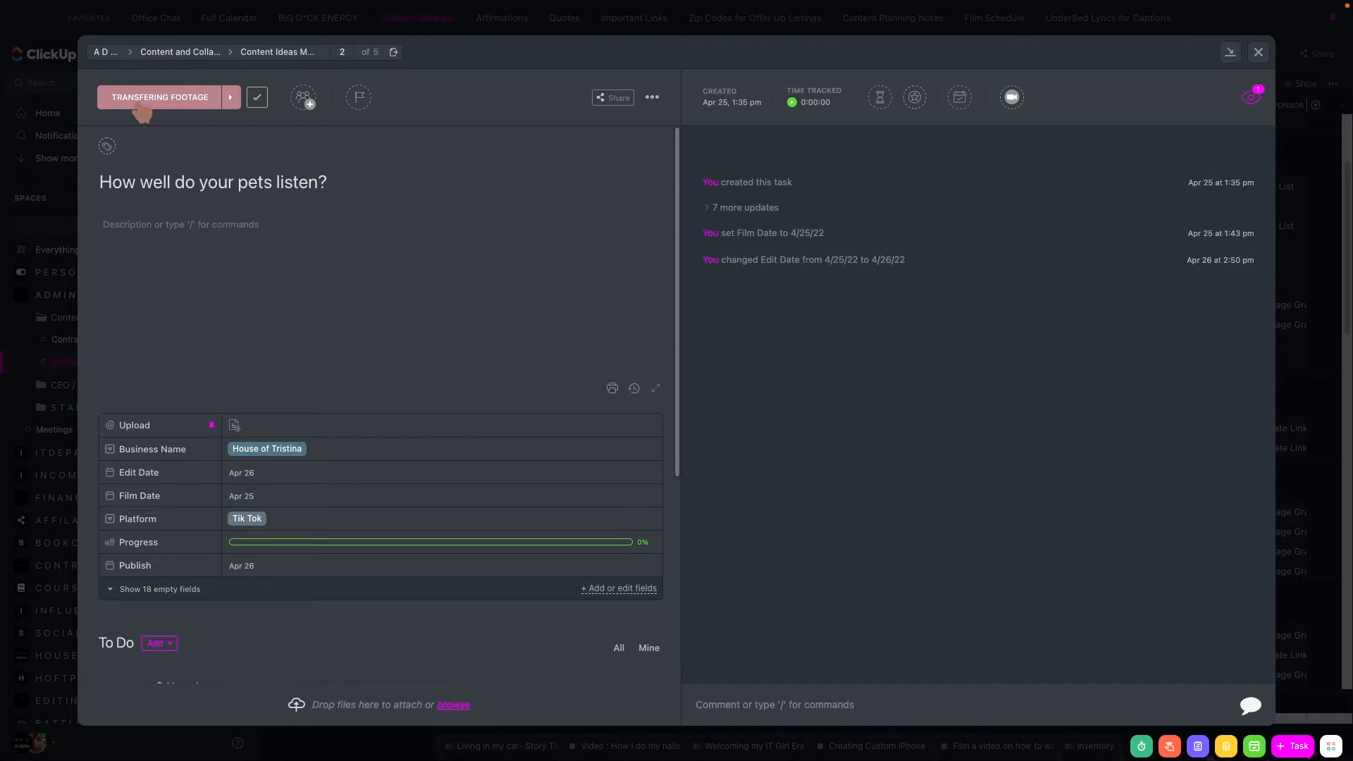
{"action": "left_click", "coordinate": [152, 111]}
{"action": "scroll", "coordinate": [150, 337], "scroll_direction": "down", "scroll_amount": 2}
{"action": "left_click", "coordinate": [151, 299]}
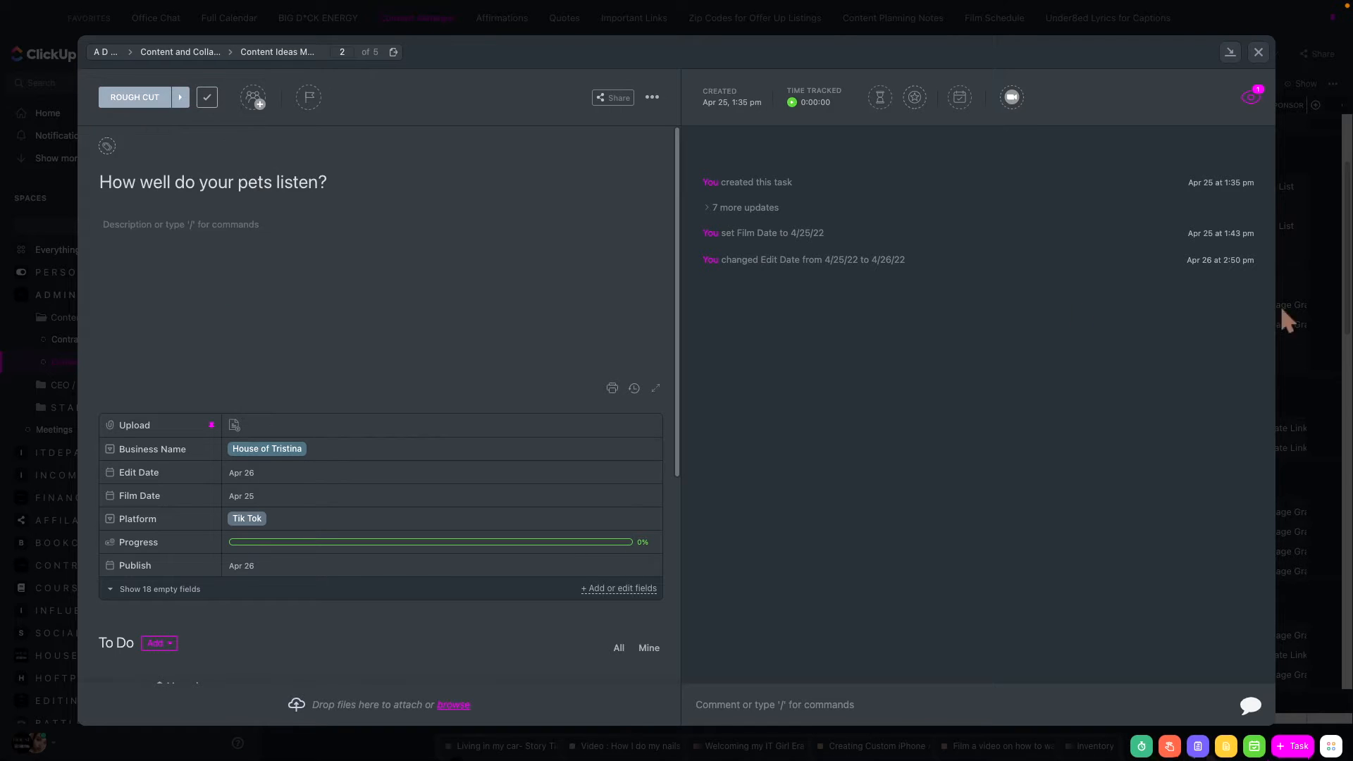
{"action": "left_click", "coordinate": [1258, 53]}
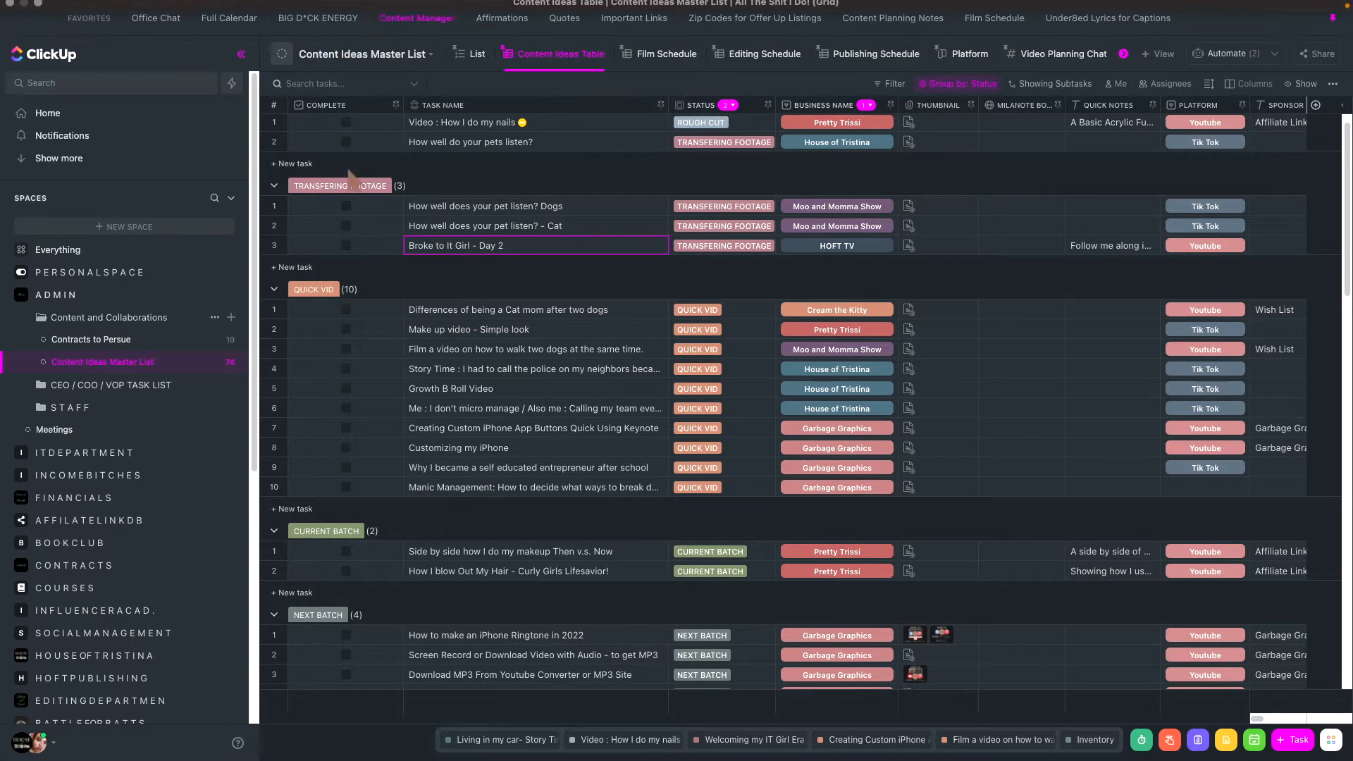
- Open the BIG D*CK ENERGY view of Everything and review its tasks across the due date groups
{"action": "left_click", "coordinate": [306, 11]}
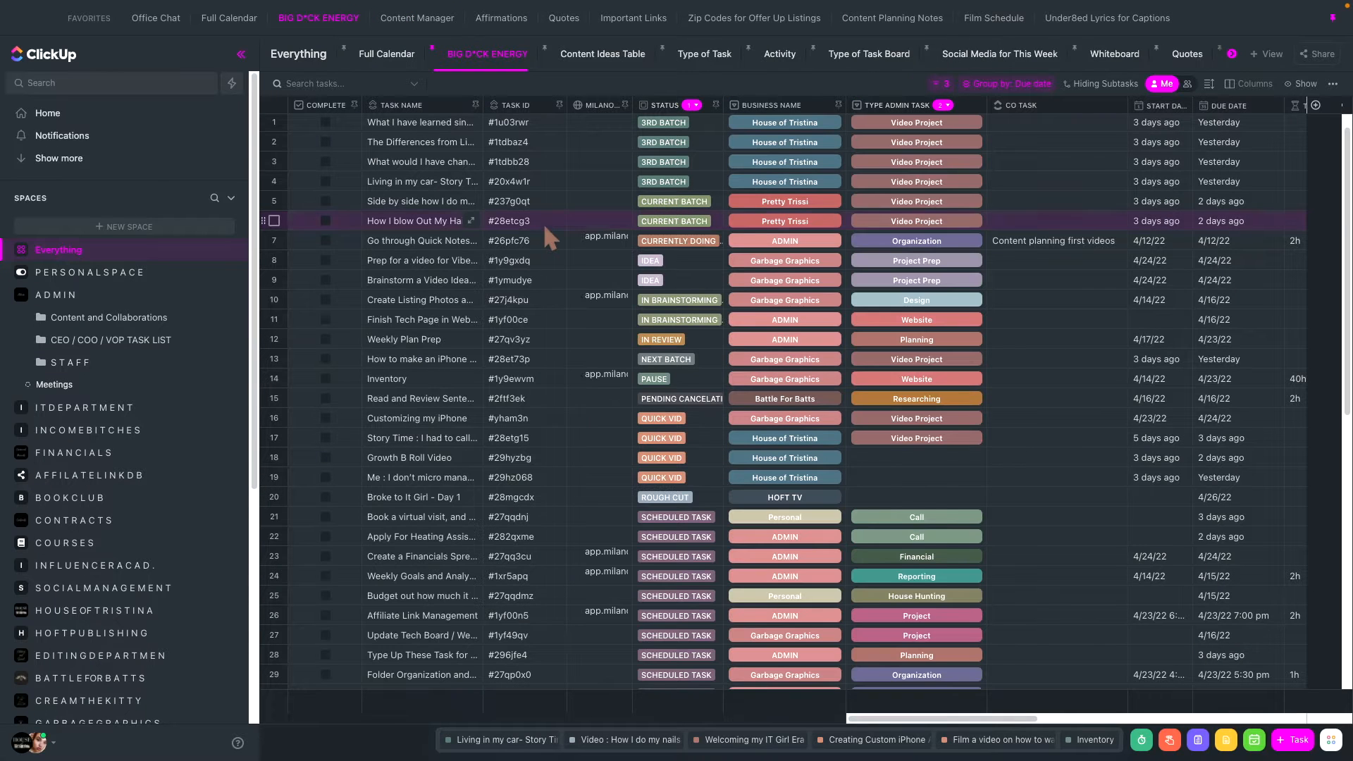
{"action": "scroll", "coordinate": [928, 356], "scroll_direction": "down", "scroll_amount": 3}
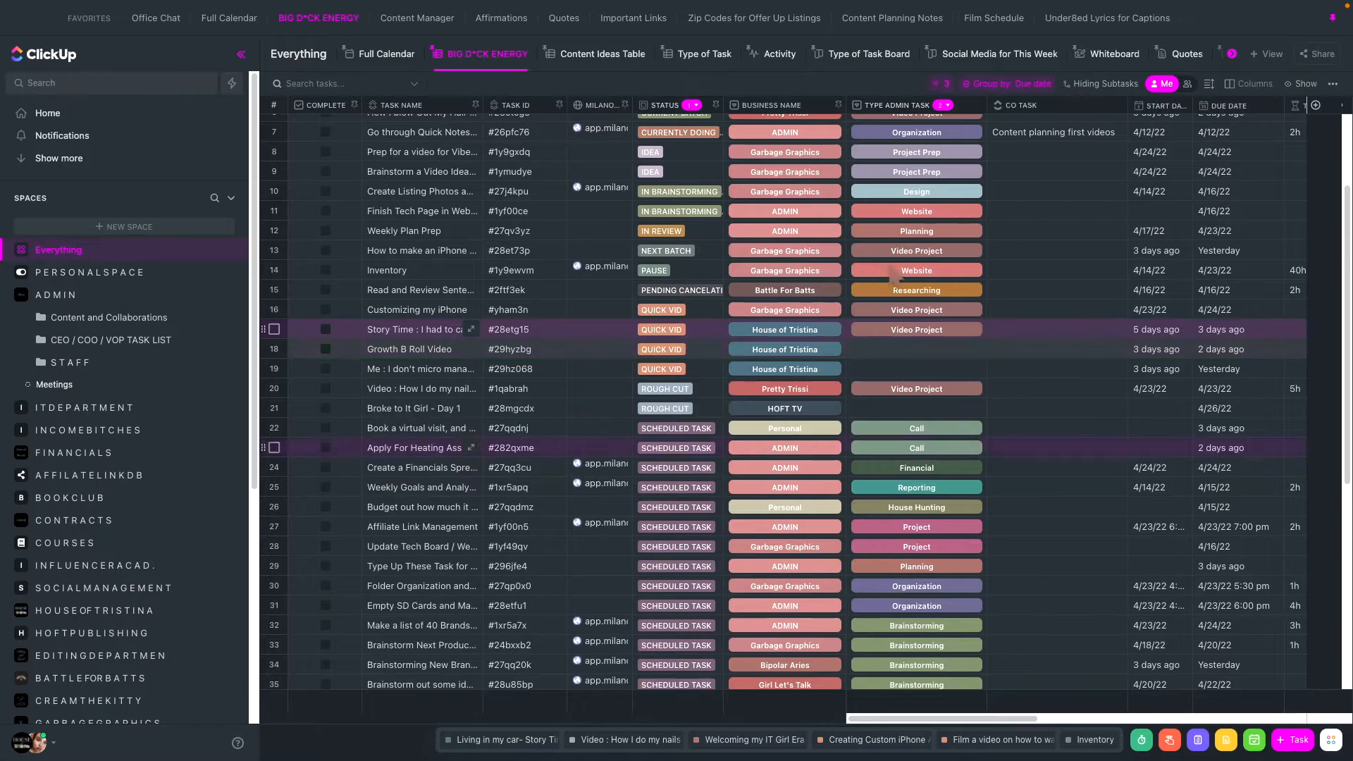
{"action": "scroll", "coordinate": [891, 266], "scroll_direction": "up", "scroll_amount": 1}
{"action": "scroll", "coordinate": [892, 266], "scroll_direction": "down", "scroll_amount": 10}
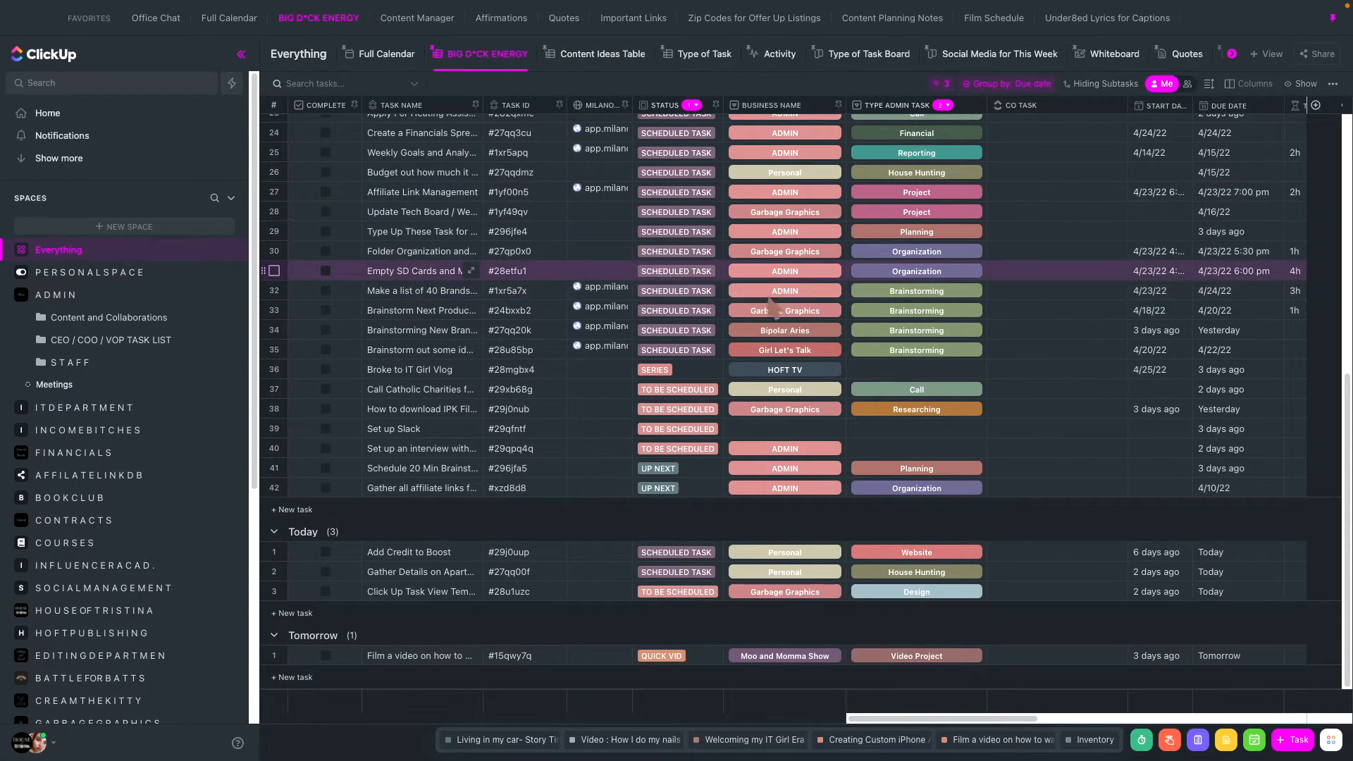
{"action": "scroll", "coordinate": [776, 310], "scroll_direction": "up", "scroll_amount": 13}
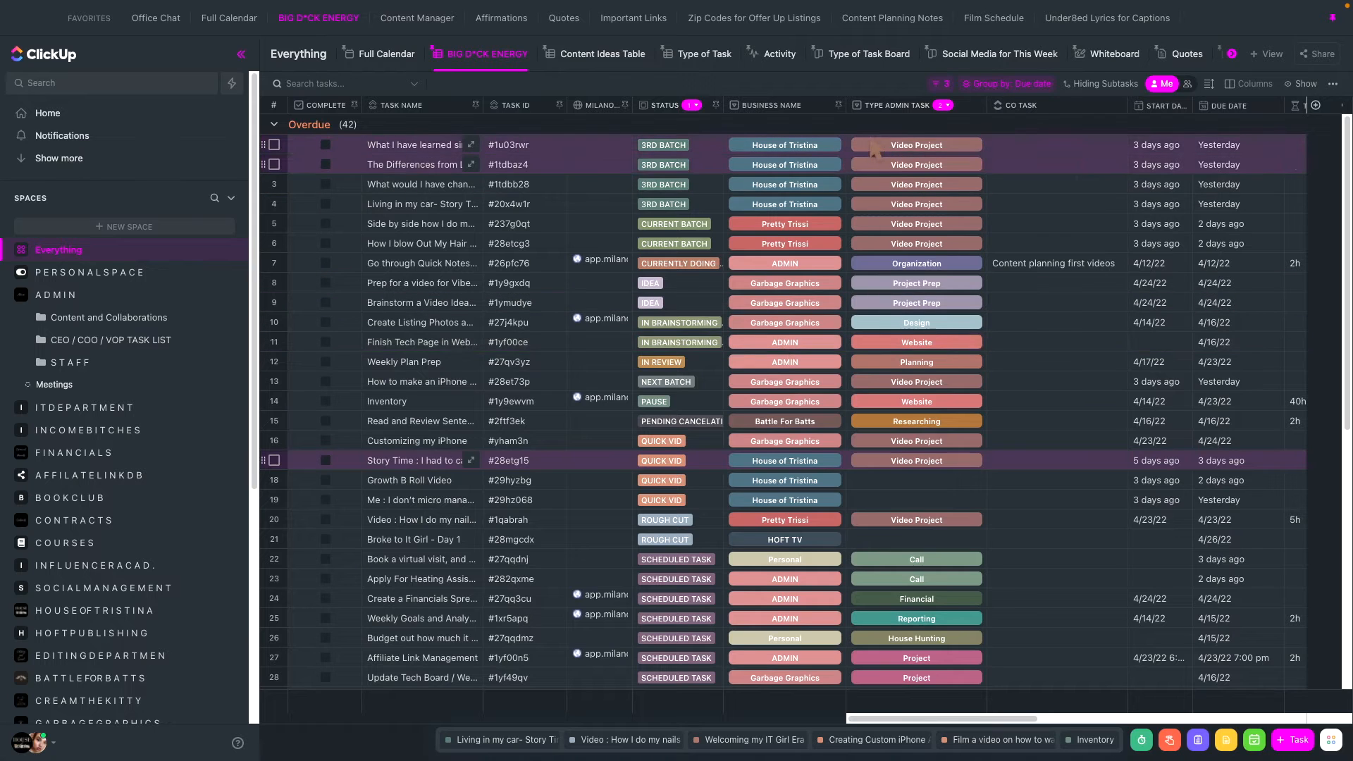
- Try adding a Type Admin Task filter to the active filters of the BIG D*CK ENERGY view
{"action": "left_click", "coordinate": [941, 83]}
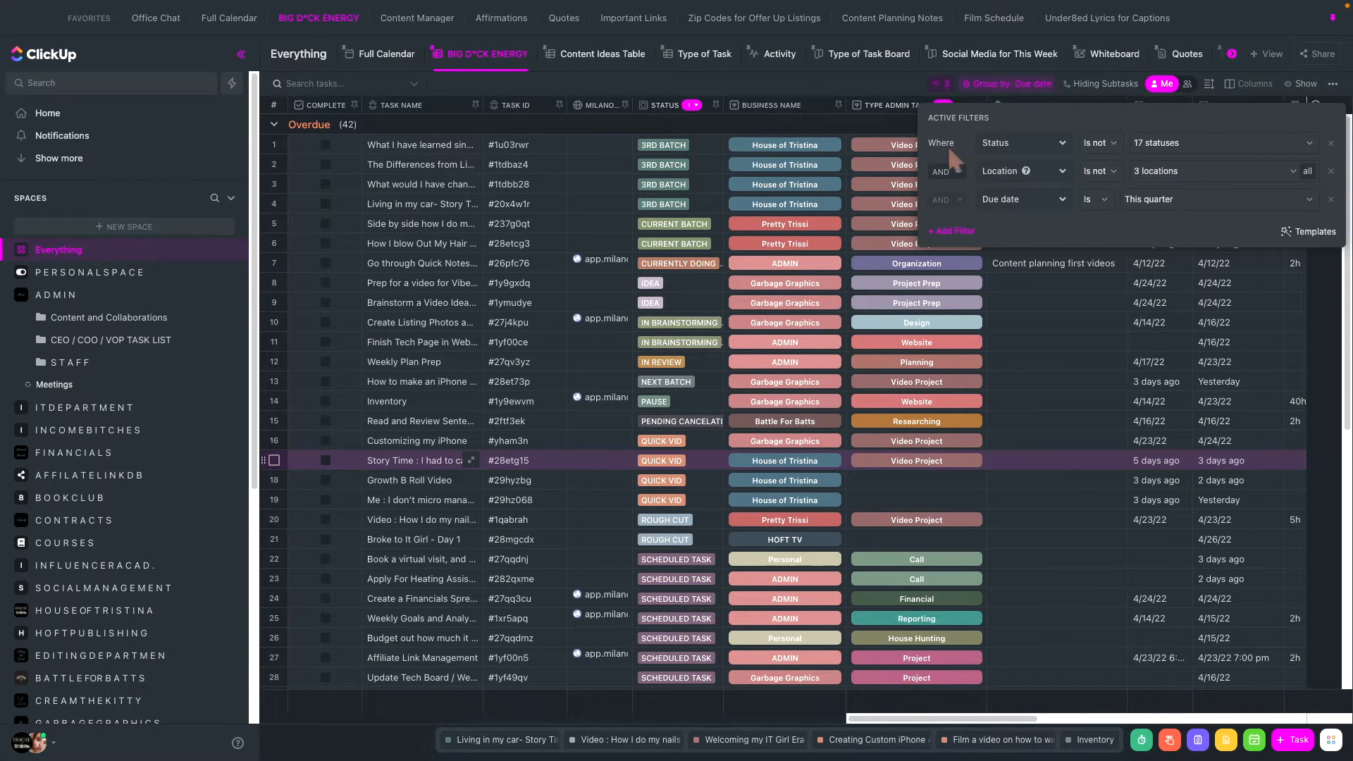
{"action": "left_click", "coordinate": [1243, 143]}
{"action": "left_click", "coordinate": [1251, 149]}
{"action": "left_click", "coordinate": [948, 231]}
{"action": "scroll", "coordinate": [980, 368], "scroll_direction": "down", "scroll_amount": 8}
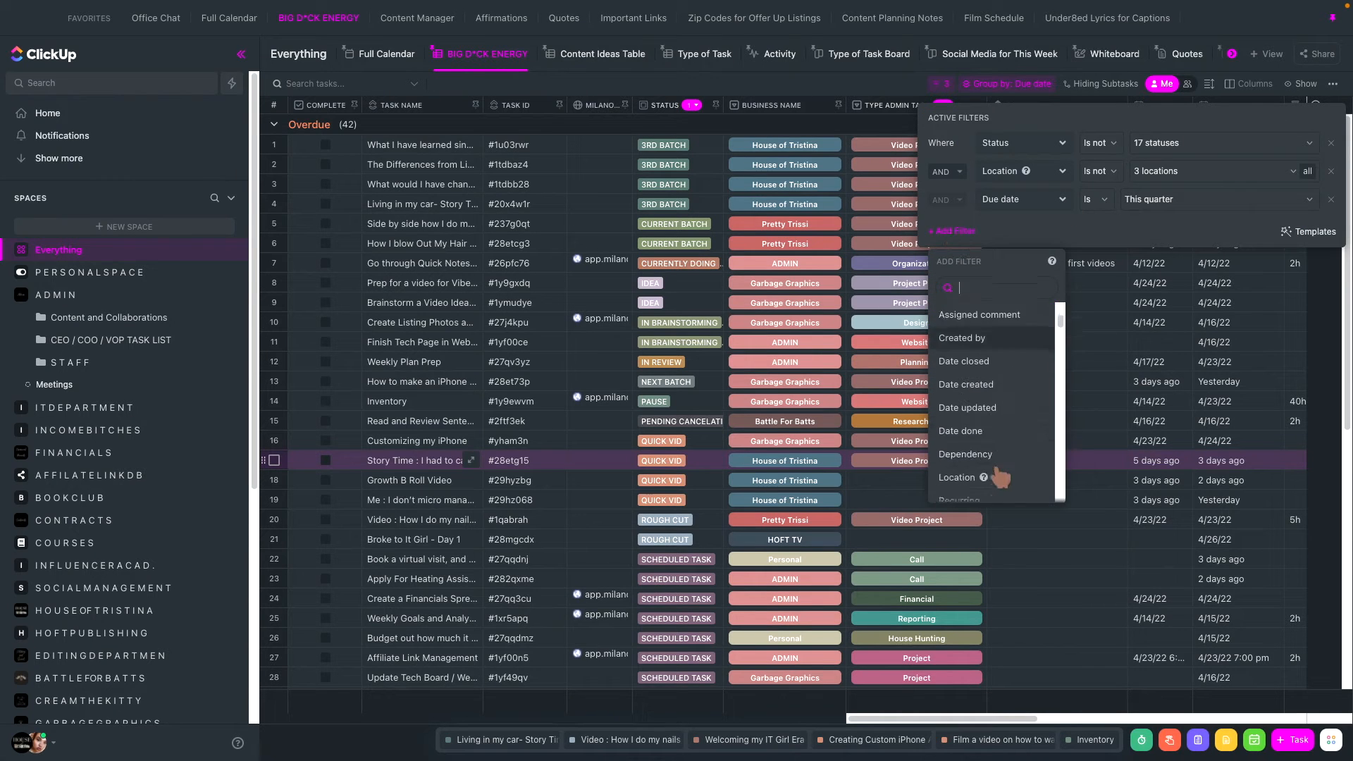
{"action": "scroll", "coordinate": [1000, 479], "scroll_direction": "down", "scroll_amount": 15}
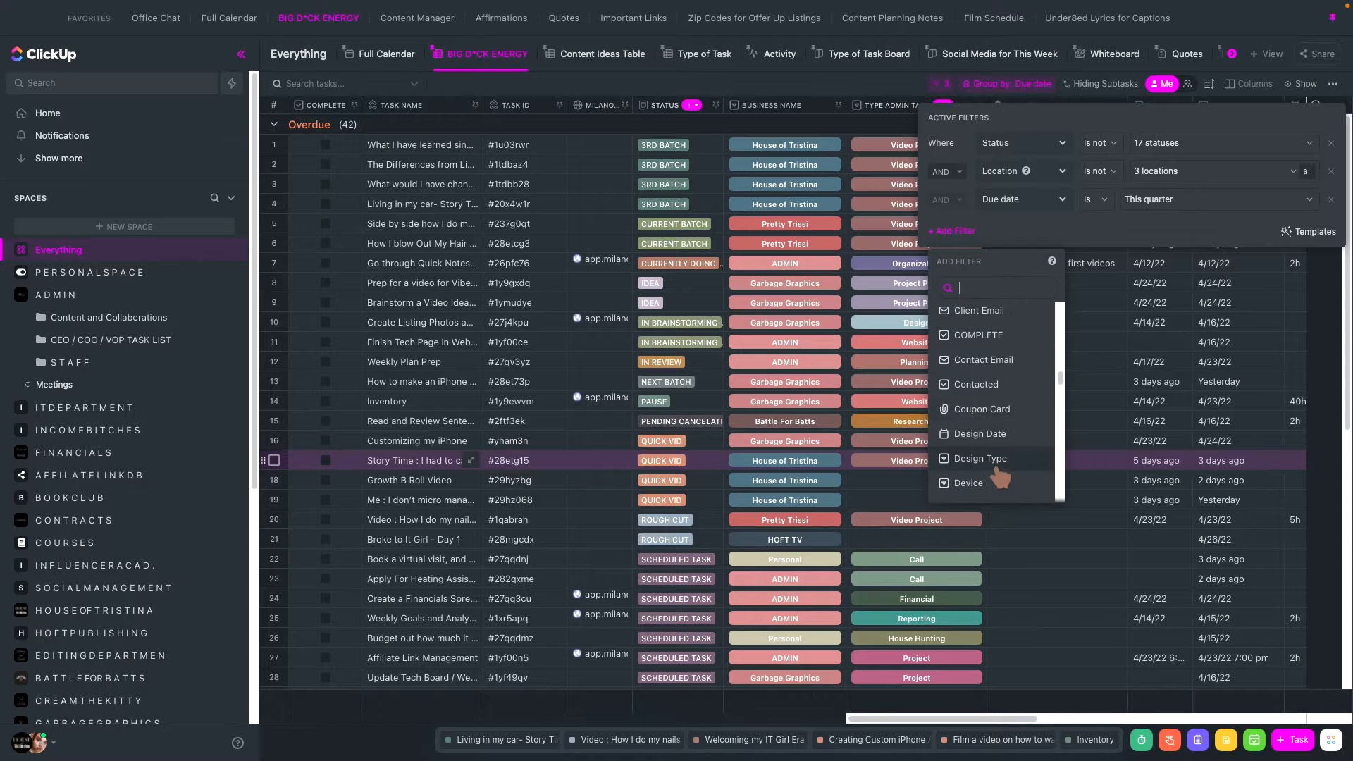
{"action": "scroll", "coordinate": [1000, 478], "scroll_direction": "up", "scroll_amount": 6}
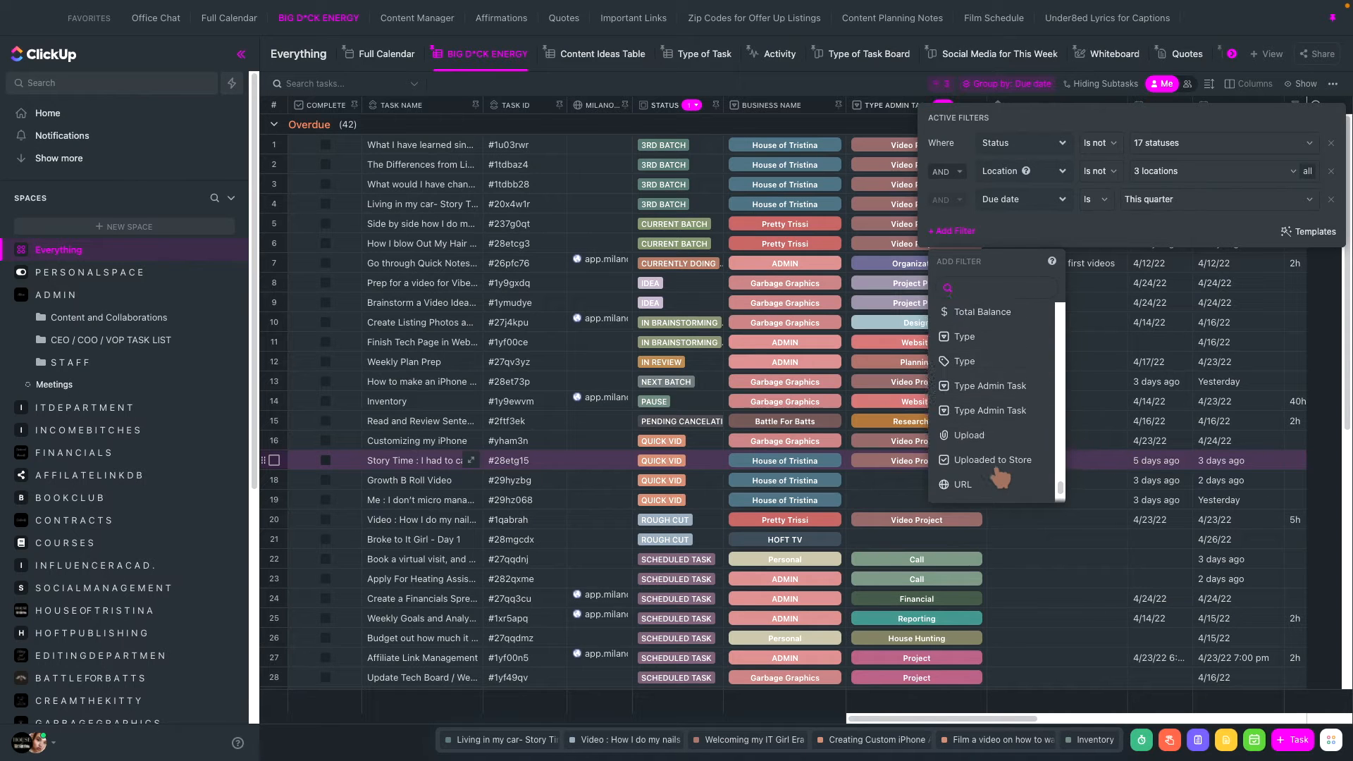
{"action": "scroll", "coordinate": [999, 475], "scroll_direction": "down", "scroll_amount": 6}
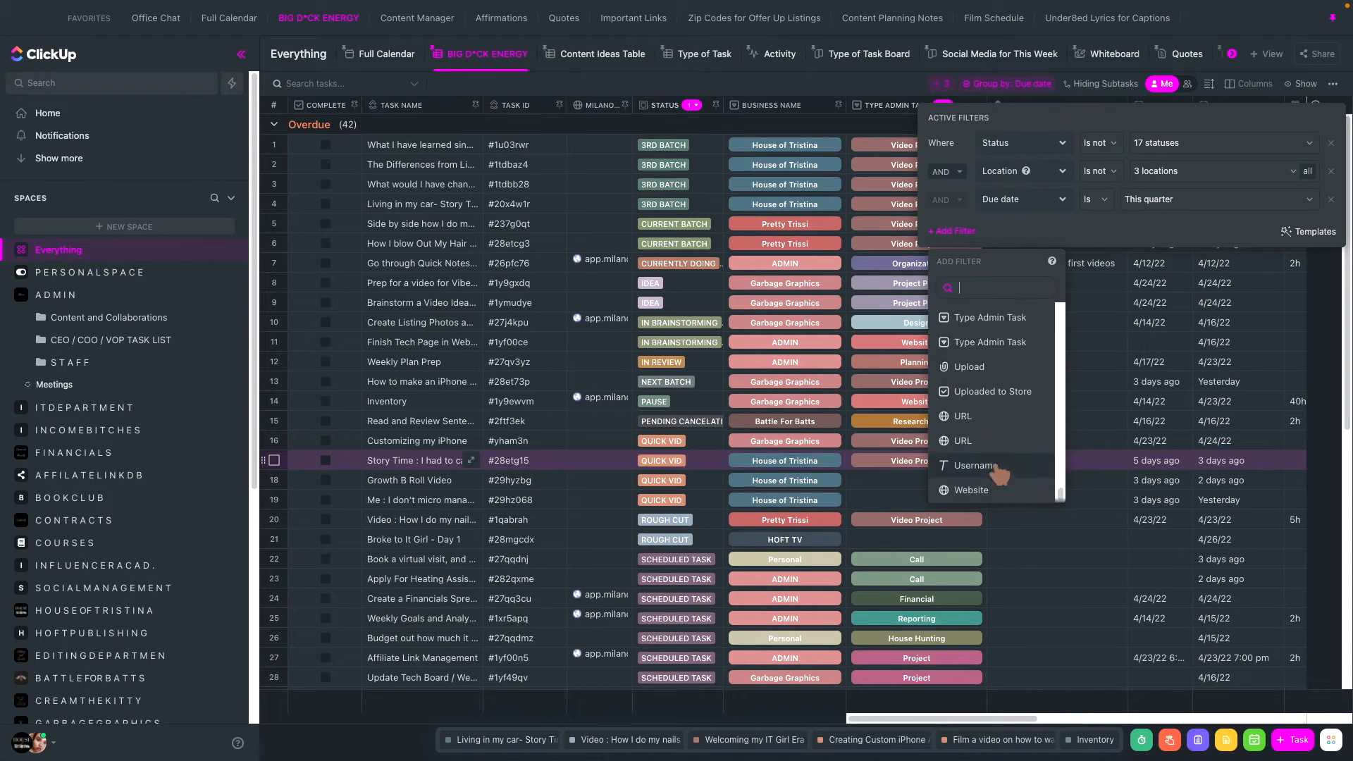
{"action": "left_click", "coordinate": [988, 318]}
{"action": "left_click", "coordinate": [1181, 229]}
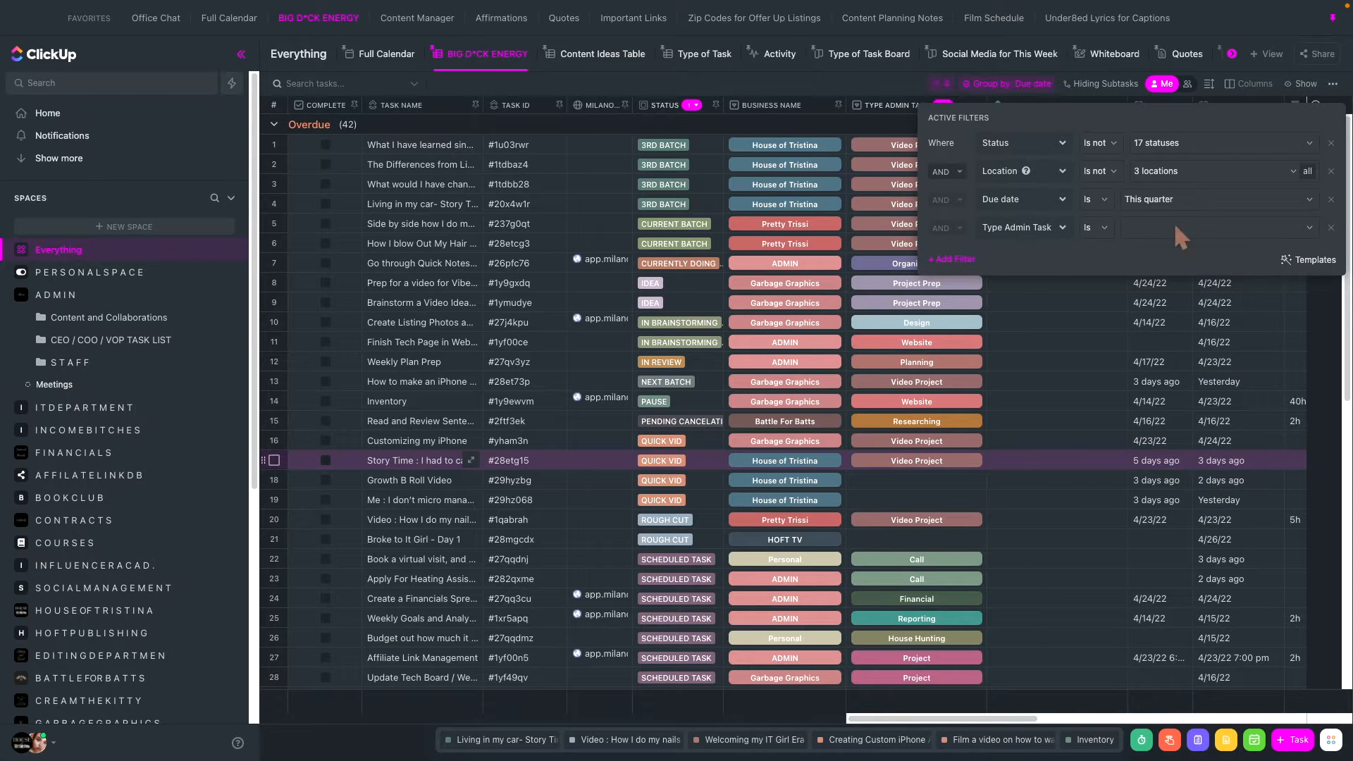
- Try Project as the value of the Type Admin Task filter and check the task list with the filters closed
{"action": "left_click", "coordinate": [1175, 227]}
{"action": "scroll", "coordinate": [1188, 366], "scroll_direction": "down", "scroll_amount": 3}
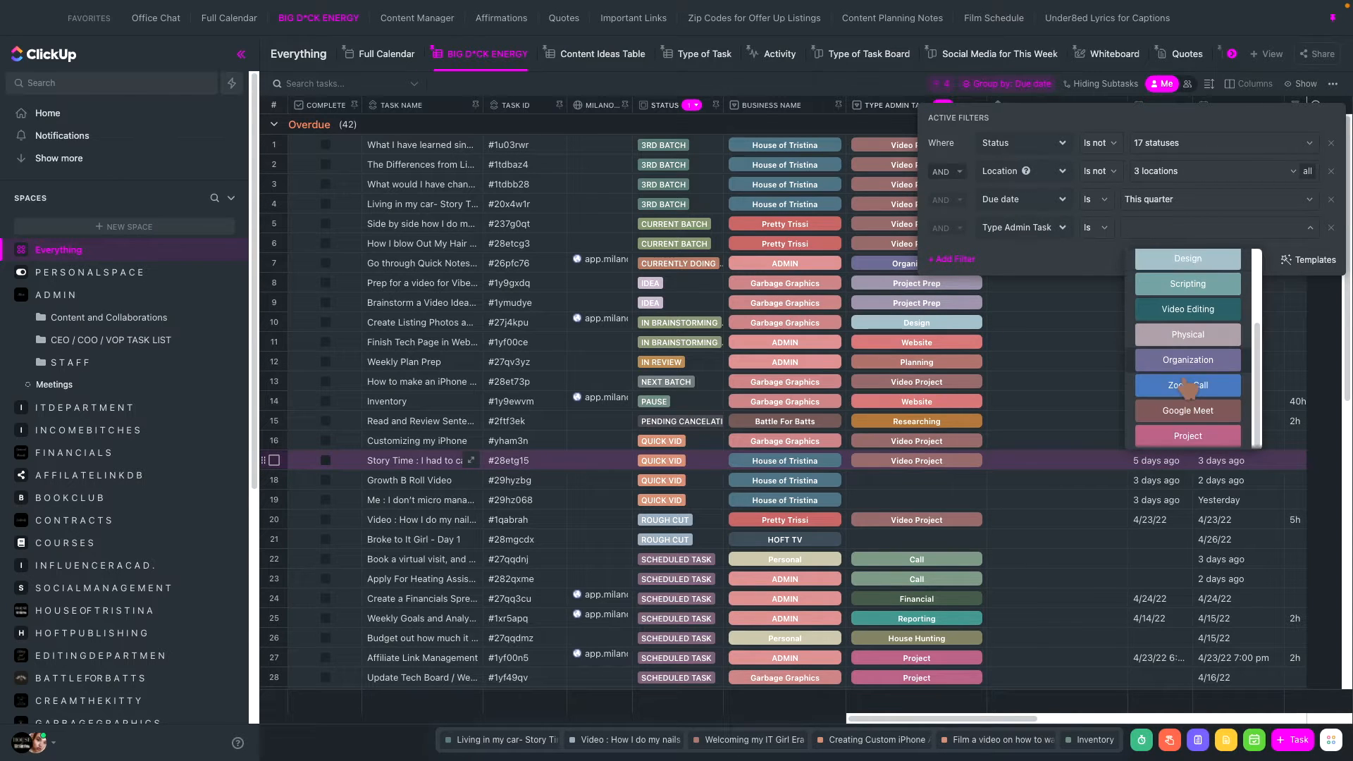
{"action": "scroll", "coordinate": [1191, 366], "scroll_direction": "up", "scroll_amount": 2}
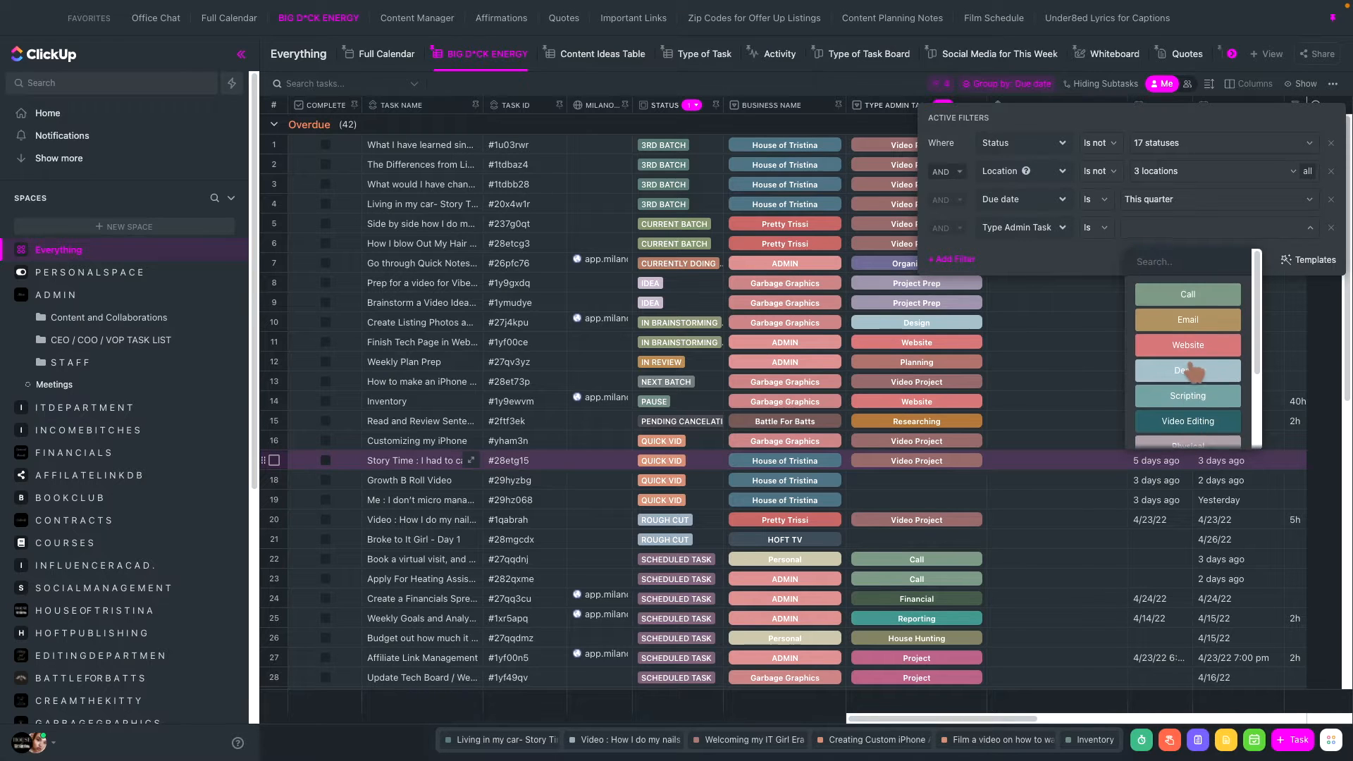
{"action": "scroll", "coordinate": [1191, 366], "scroll_direction": "down", "scroll_amount": 2}
{"action": "left_click", "coordinate": [1186, 436]}
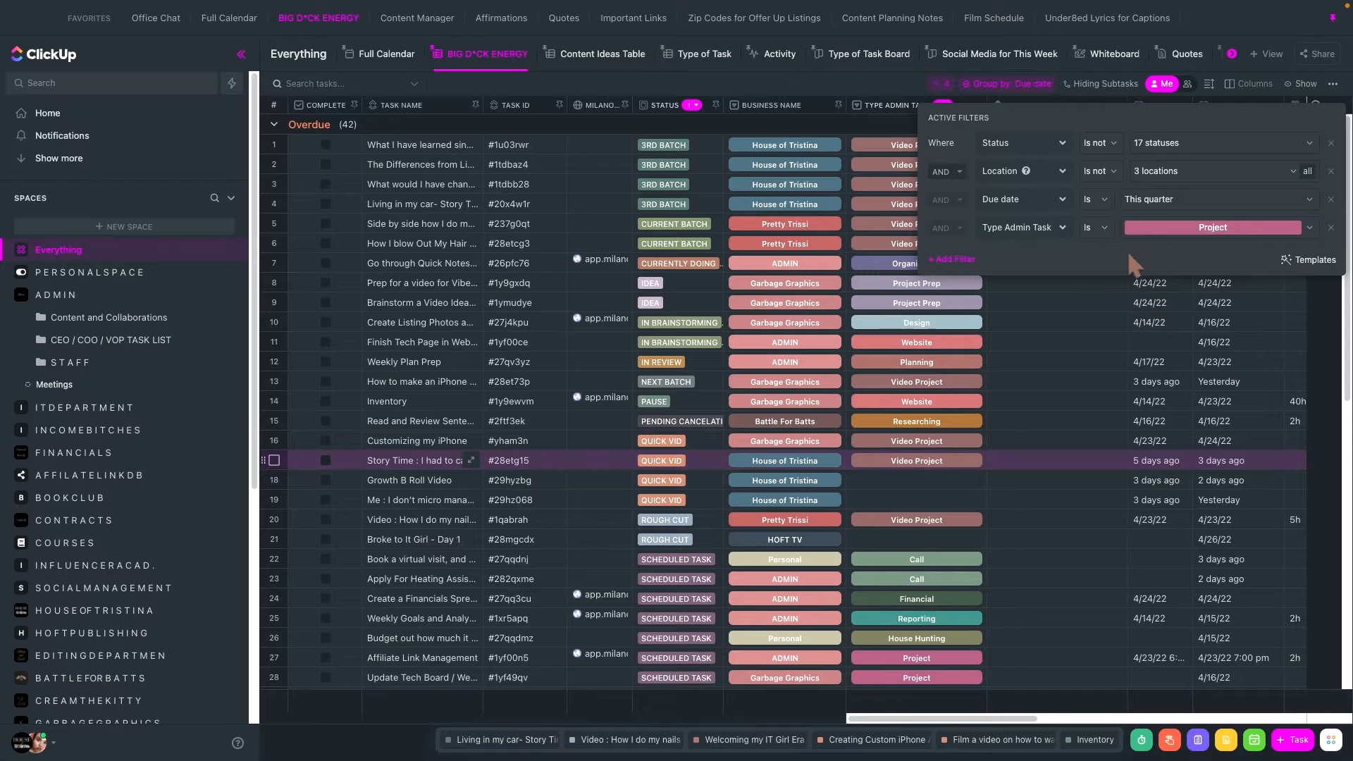
{"action": "left_click", "coordinate": [1055, 313]}
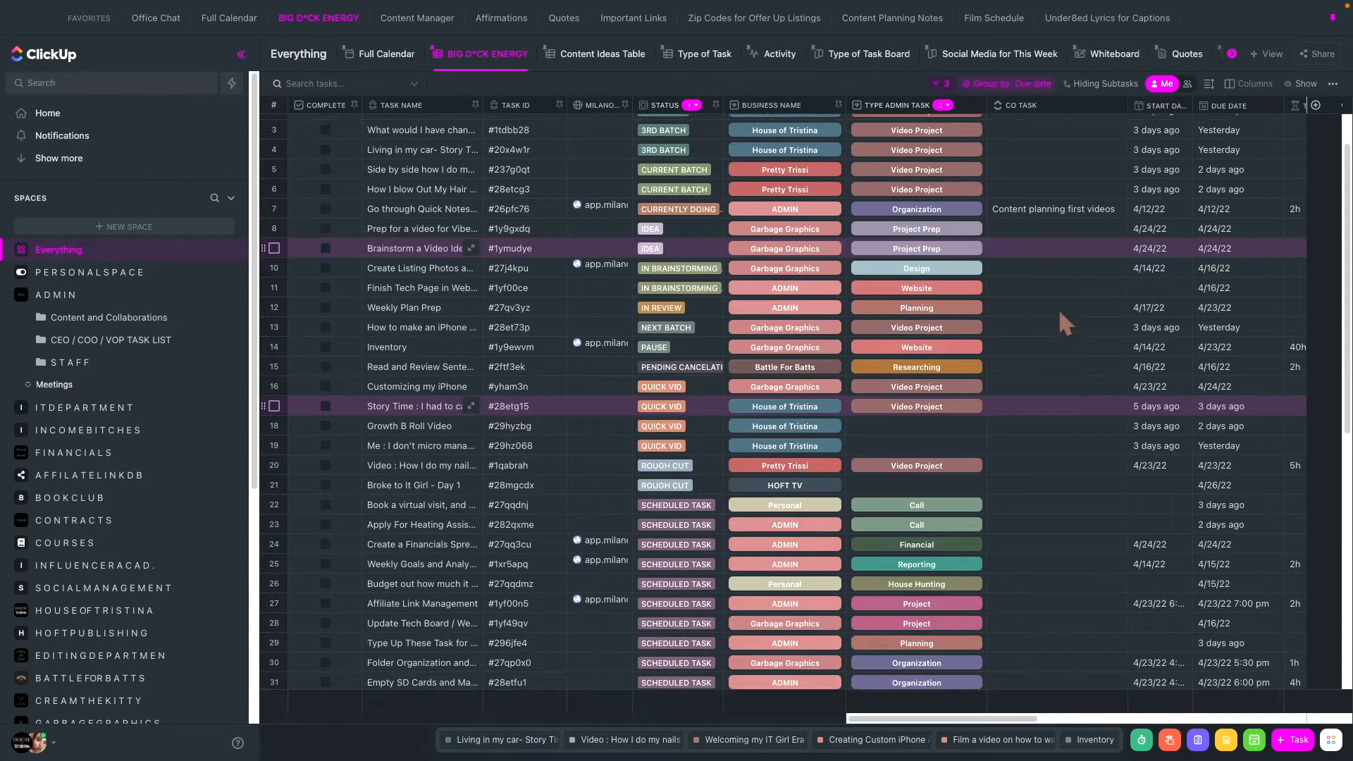
{"action": "scroll", "coordinate": [1059, 307], "scroll_direction": "down", "scroll_amount": 5}
{"action": "scroll", "coordinate": [1058, 307], "scroll_direction": "up", "scroll_amount": 5}
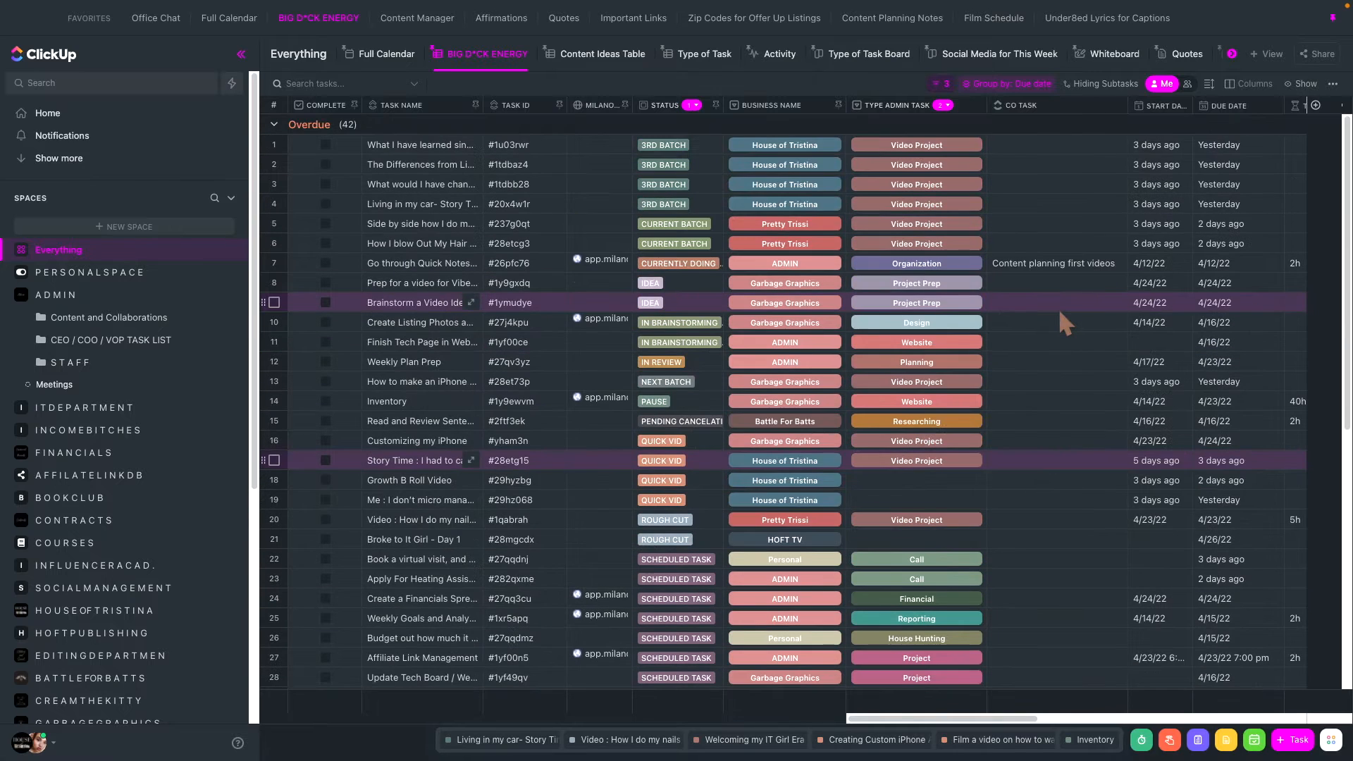
- Filter the tasks to Type Admin Task is Video Project, using the other field of the same name
{"action": "left_click", "coordinate": [943, 84]}
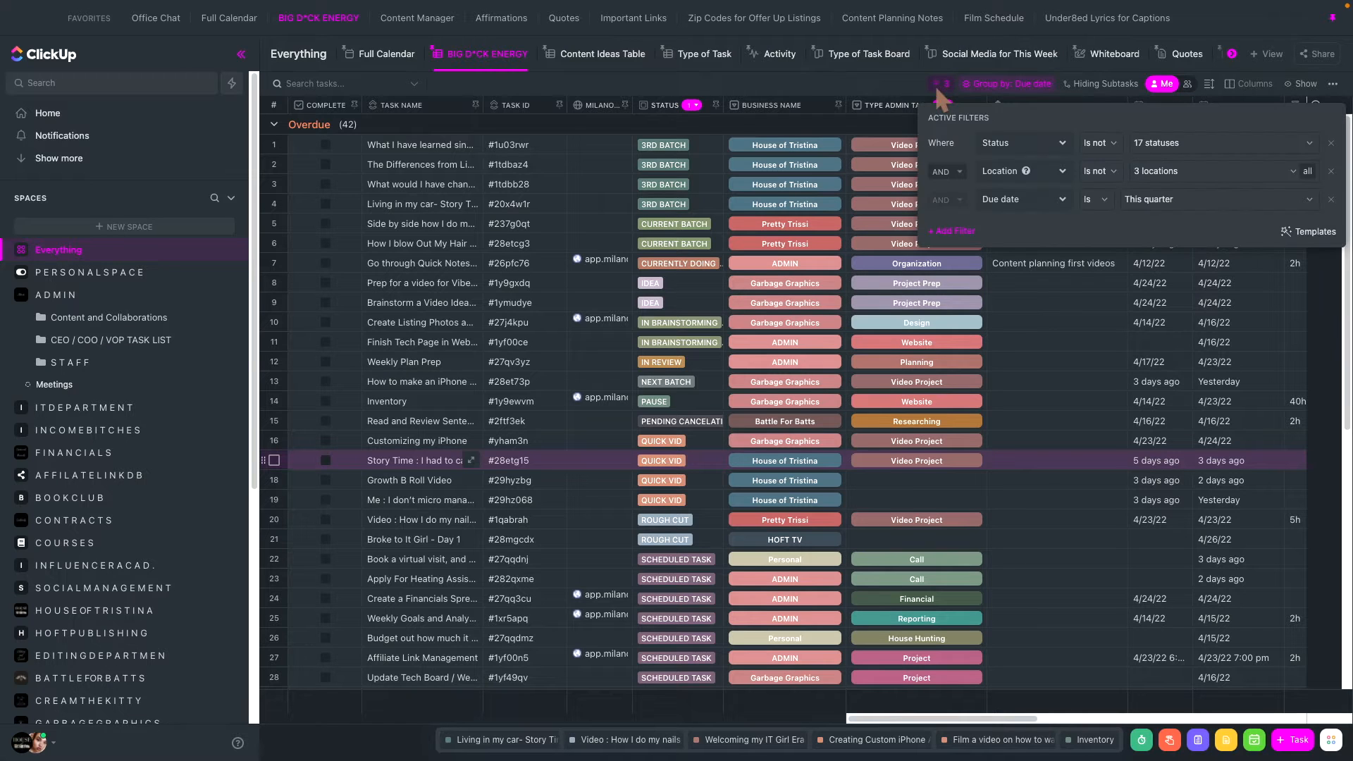
{"action": "left_click", "coordinate": [972, 239]}
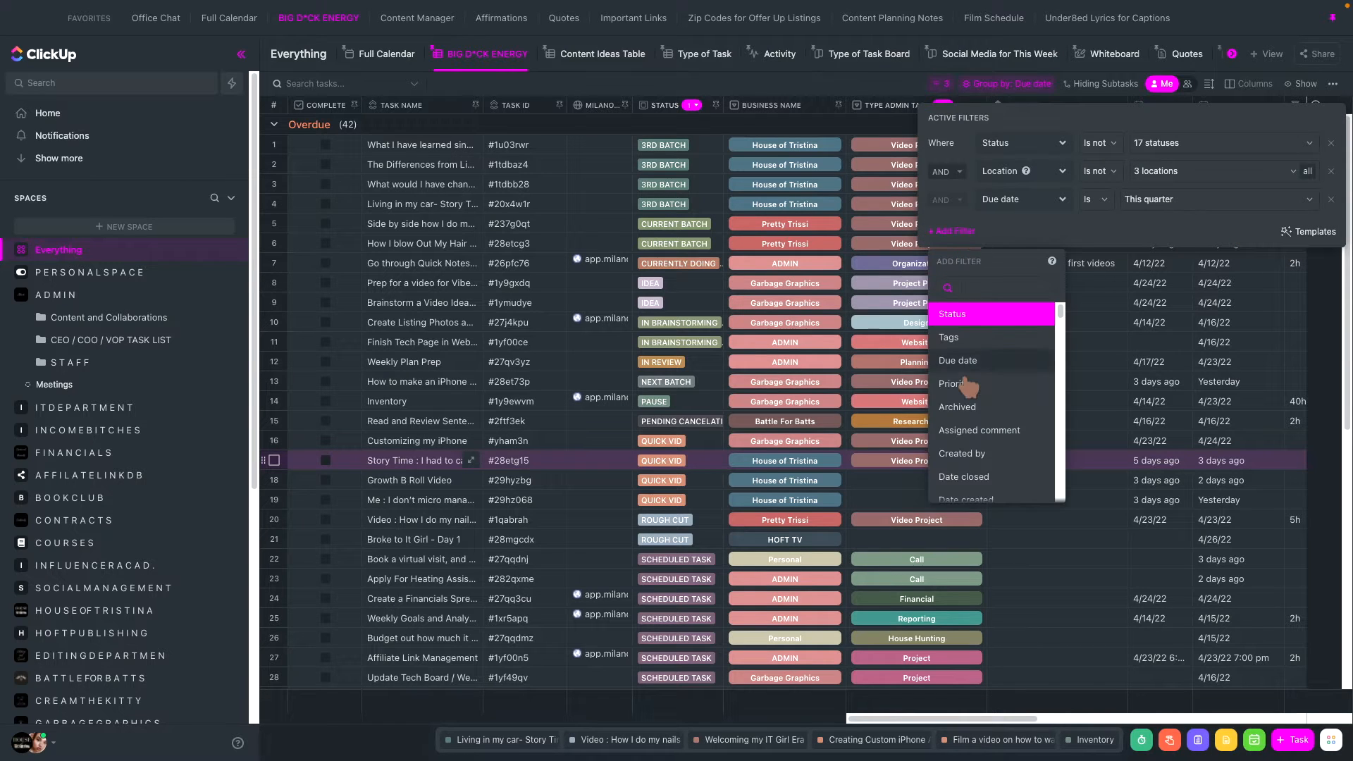
{"action": "scroll", "coordinate": [970, 387], "scroll_direction": "down", "scroll_amount": 10}
{"action": "scroll", "coordinate": [970, 387], "scroll_direction": "down", "scroll_amount": 5}
{"action": "scroll", "coordinate": [967, 386], "scroll_direction": "up", "scroll_amount": 1}
{"action": "left_click", "coordinate": [1015, 440]}
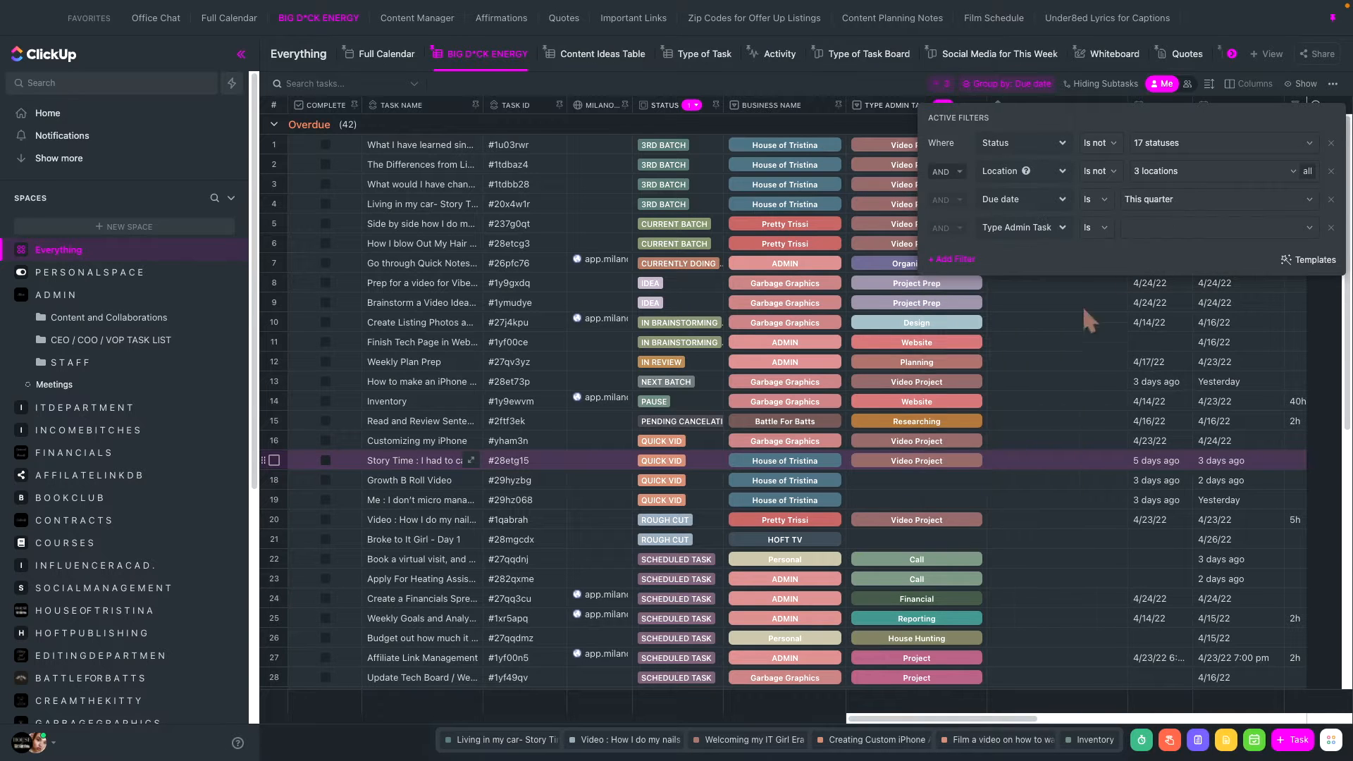
{"action": "left_click", "coordinate": [1153, 227]}
{"action": "left_click", "coordinate": [1201, 310]}
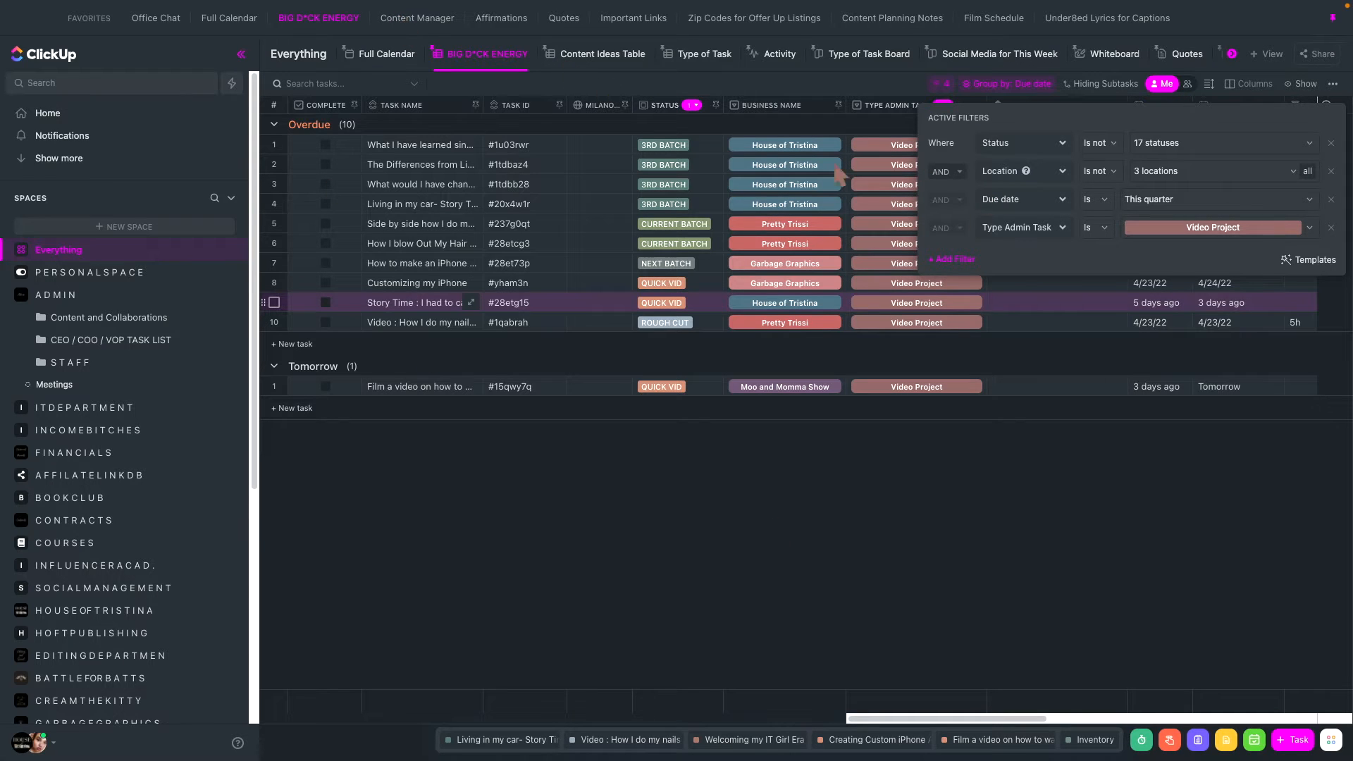
- Switch the Type Admin Task filter value to Brainstorming and to Researching to compare the filtered tasks
{"action": "left_click", "coordinate": [1155, 238]}
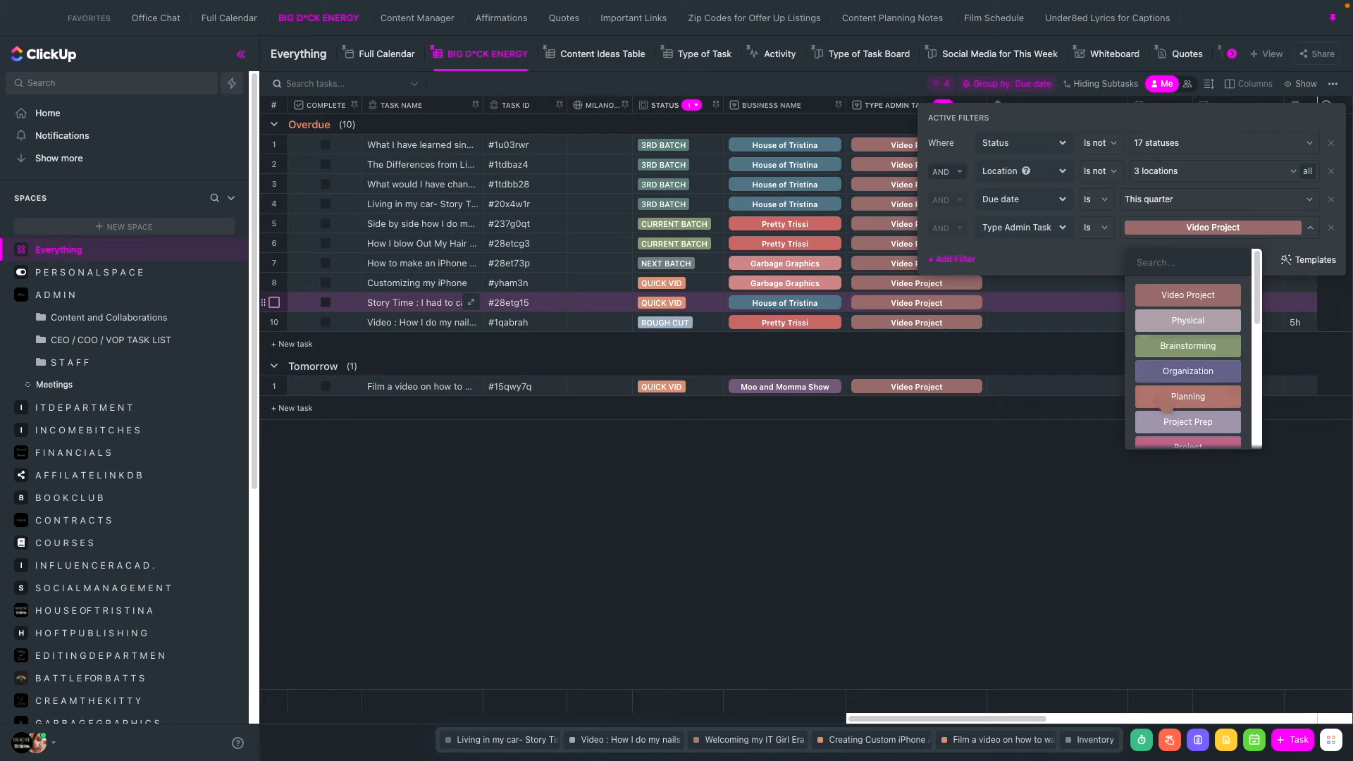
{"action": "left_click", "coordinate": [1157, 352]}
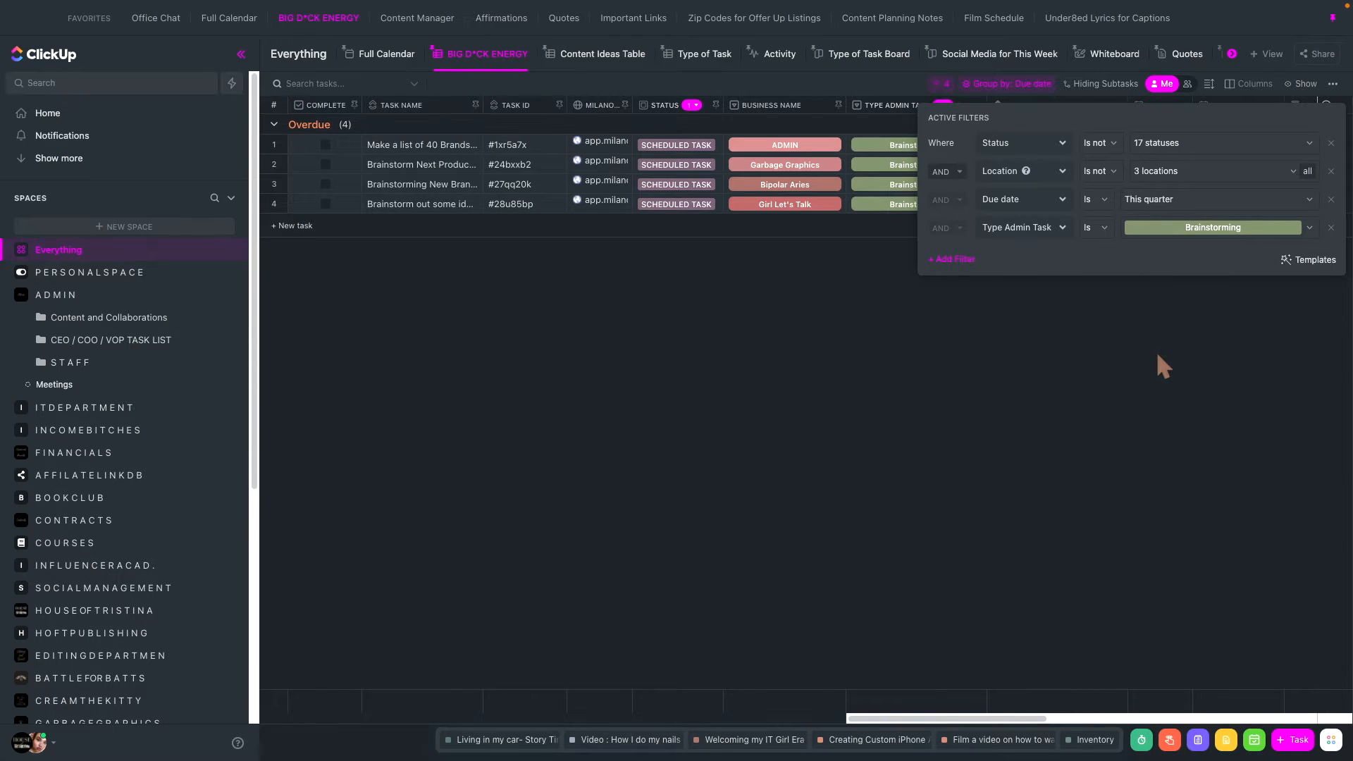
{"action": "left_click", "coordinate": [1178, 238]}
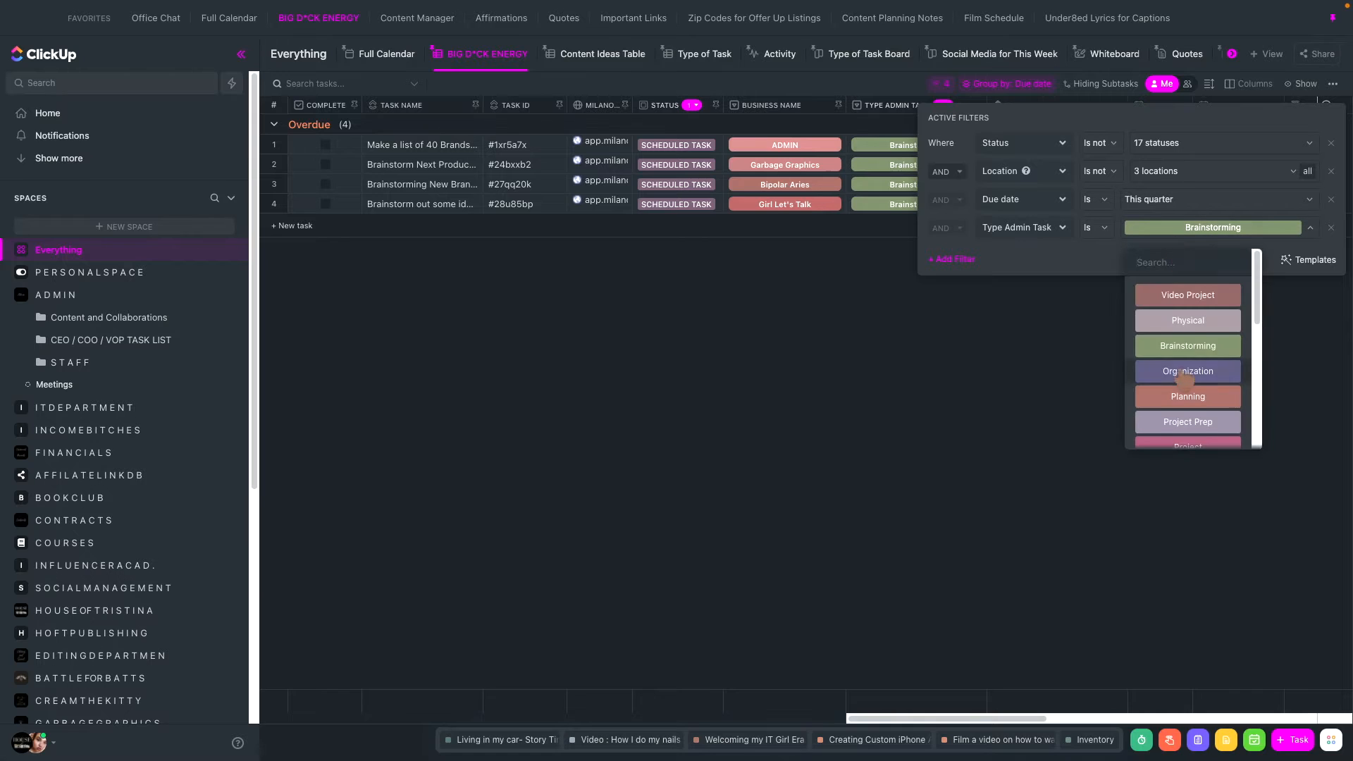
{"action": "scroll", "coordinate": [1186, 366], "scroll_direction": "down", "scroll_amount": 2}
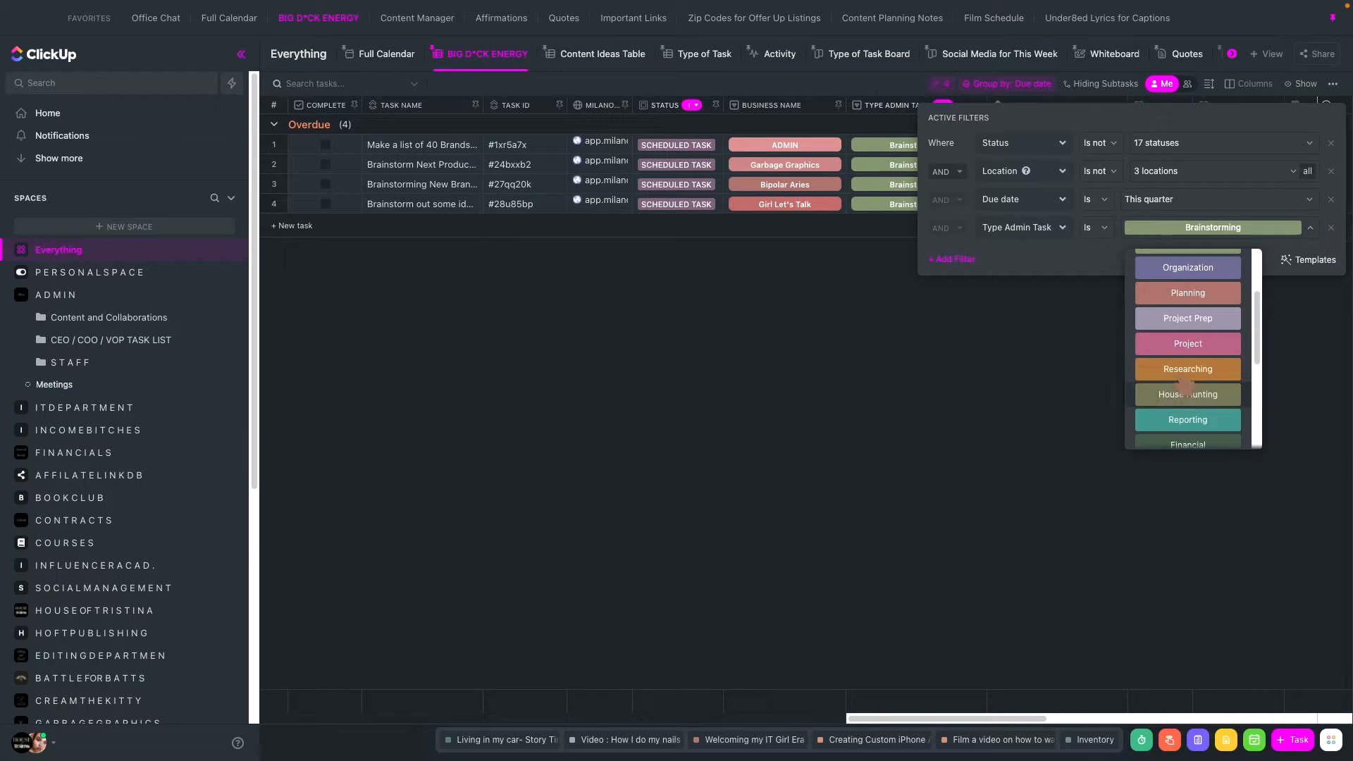
{"action": "left_click", "coordinate": [1177, 369]}
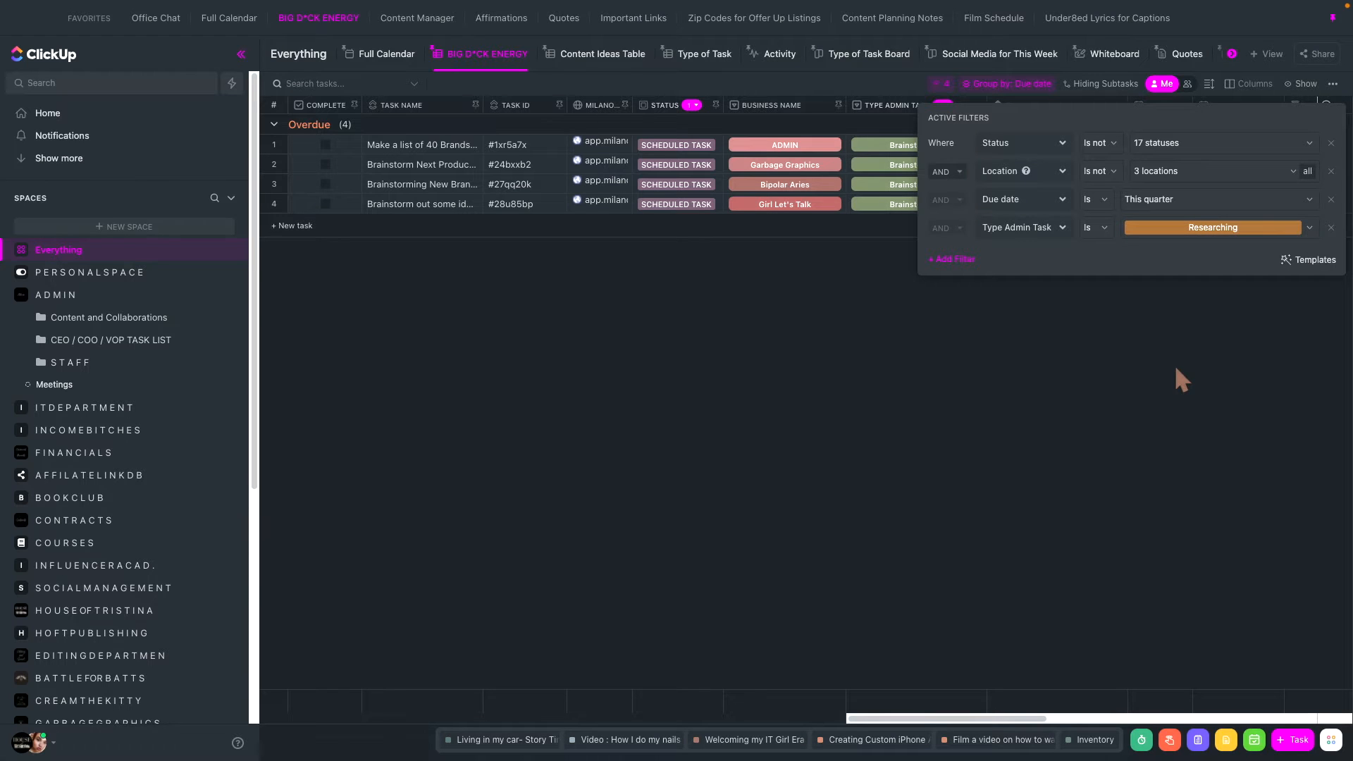
- Remove the Type Admin Task filter from the view and close the active filters
{"action": "left_click", "coordinate": [1166, 235]}
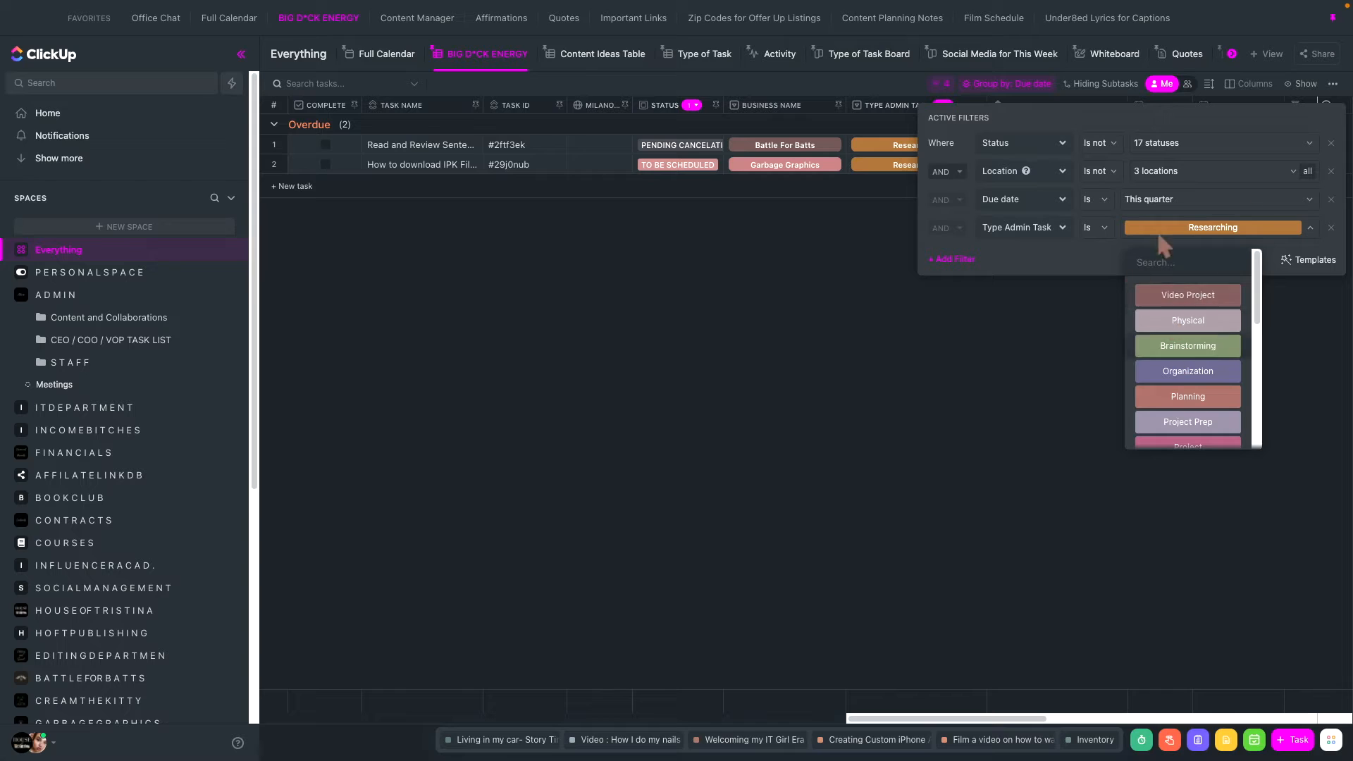
{"action": "left_click", "coordinate": [1330, 228]}
{"action": "left_click", "coordinate": [1331, 227]}
{"action": "left_click", "coordinate": [931, 417]}
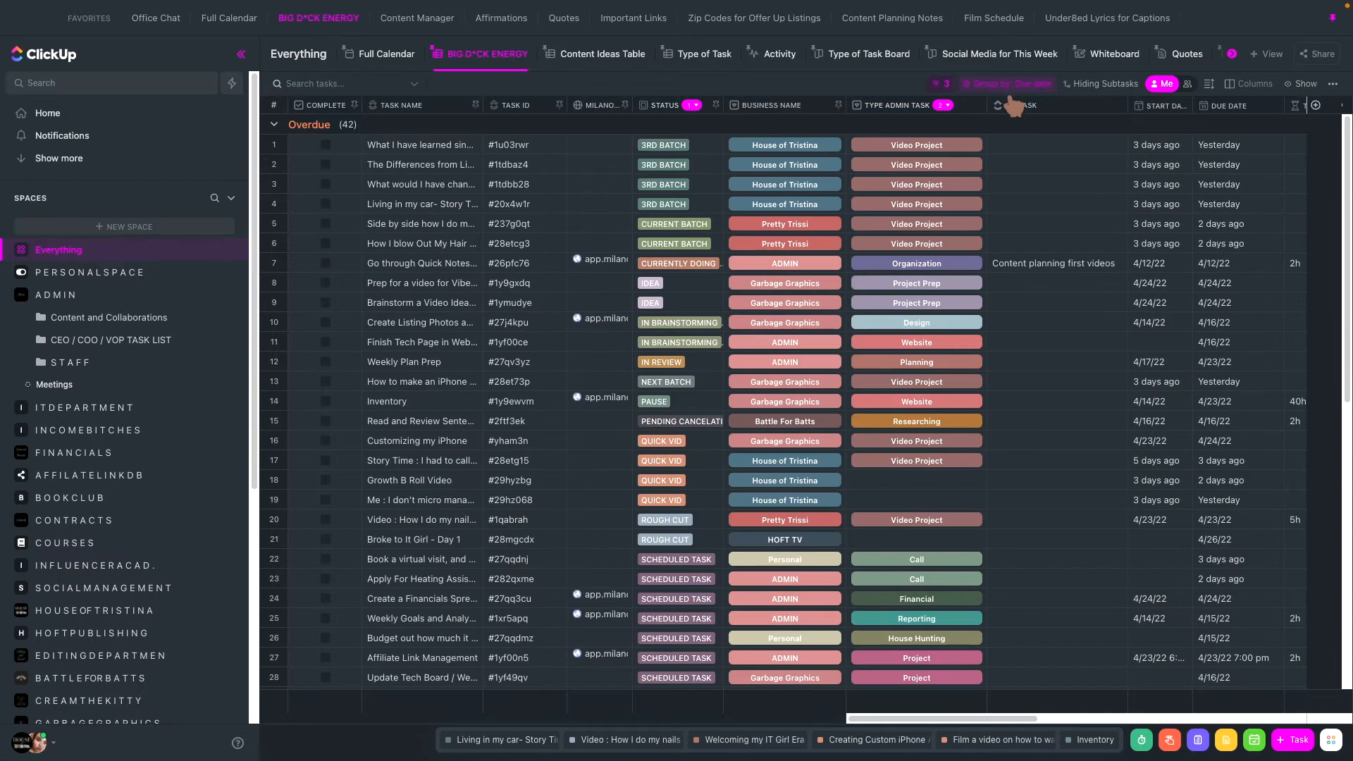
- Group the tasks by the Type Admin Task custom field and review the groups from Video Project to Empty
{"action": "left_click", "coordinate": [1006, 85]}
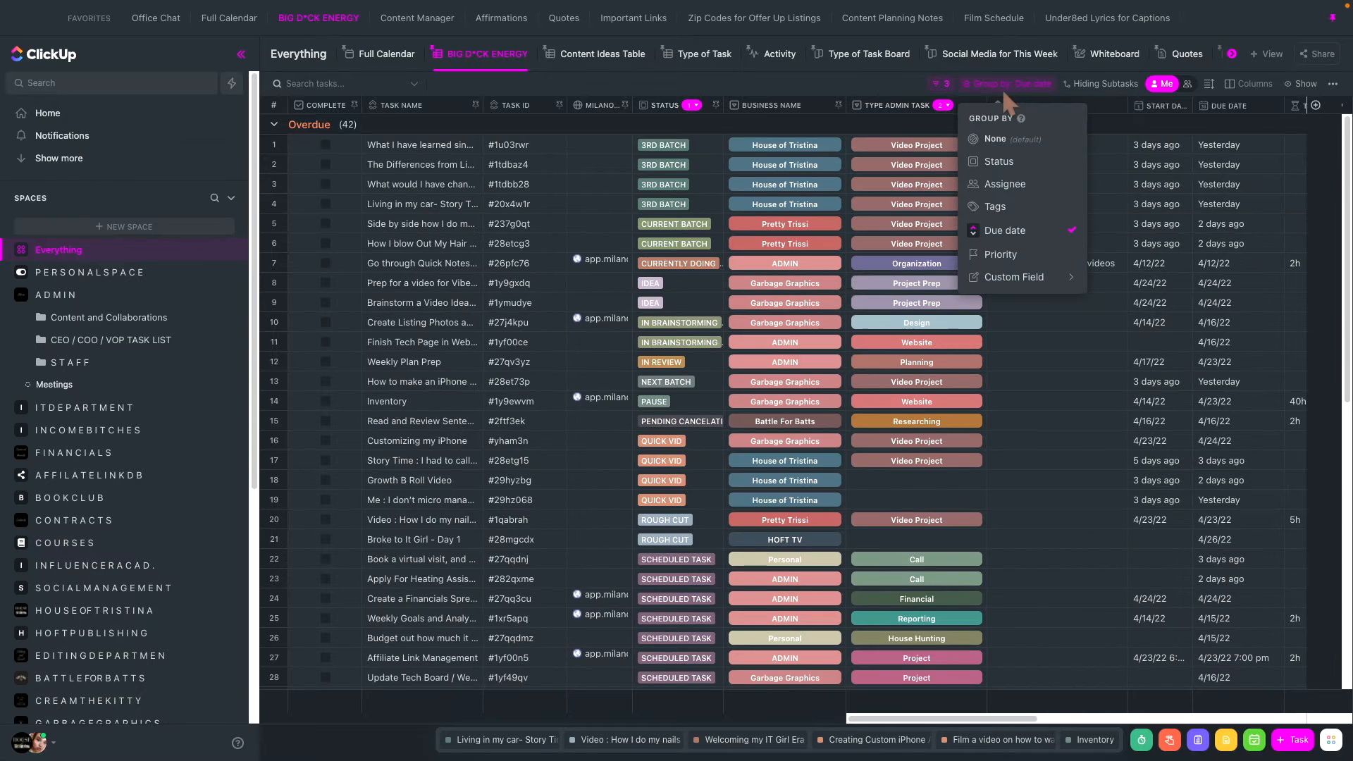
{"action": "mouse_move", "coordinate": [995, 281]}
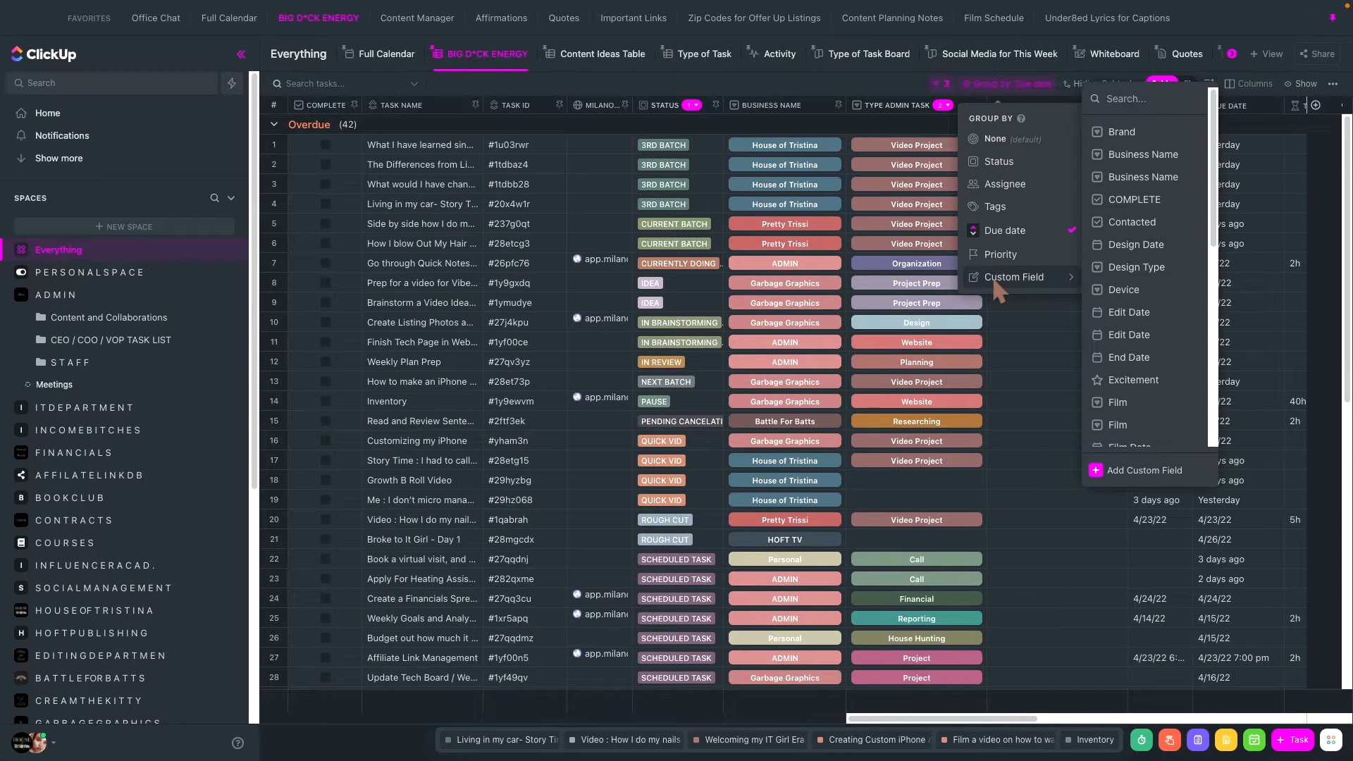
{"action": "scroll", "coordinate": [1127, 377], "scroll_direction": "down", "scroll_amount": 6}
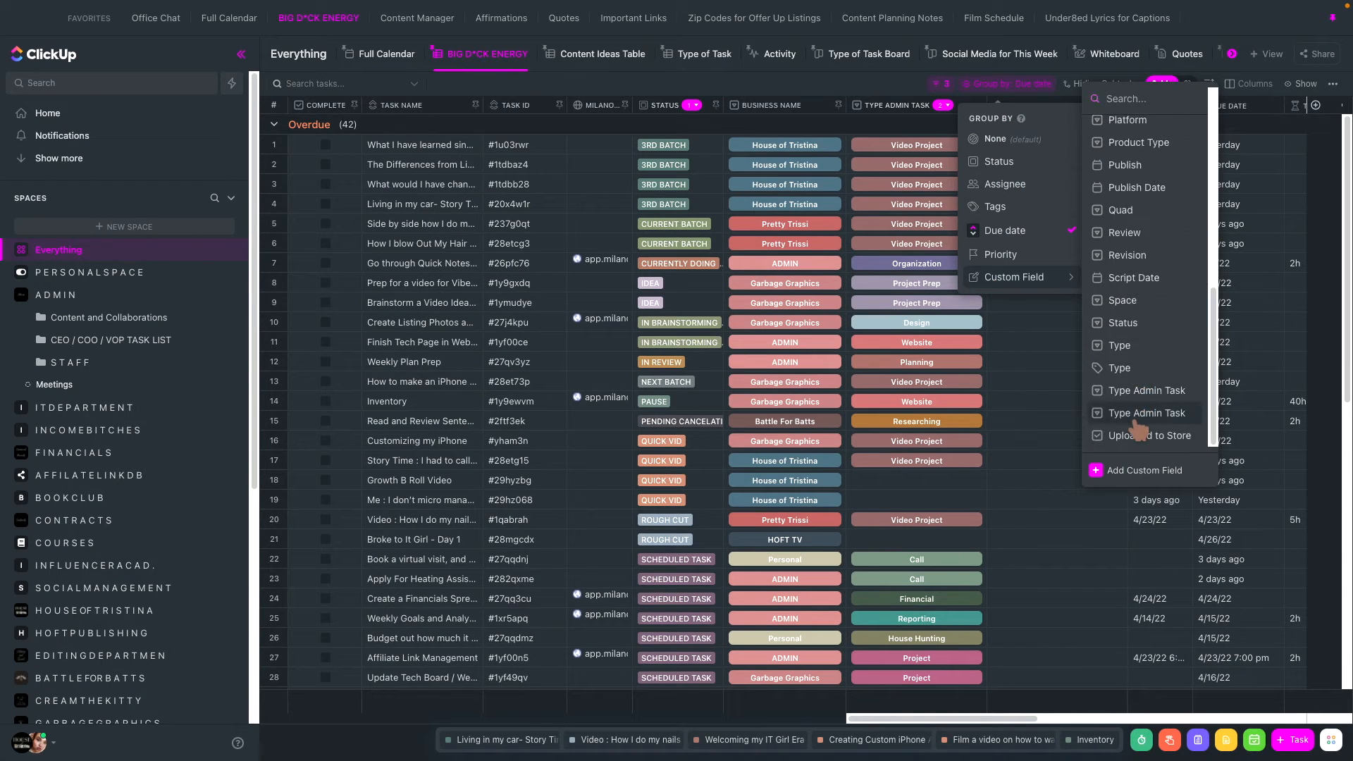
{"action": "left_click", "coordinate": [1137, 416]}
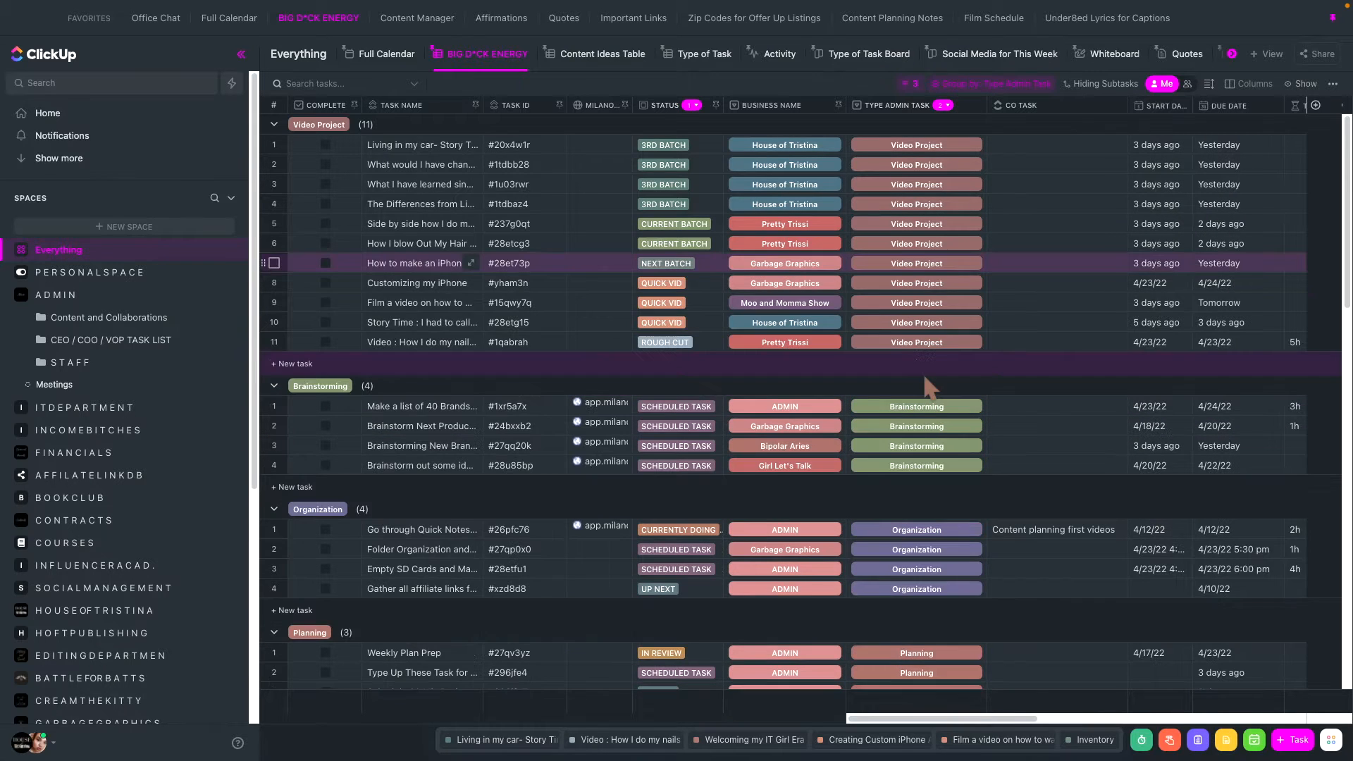
{"action": "scroll", "coordinate": [551, 484], "scroll_direction": "down", "scroll_amount": 4}
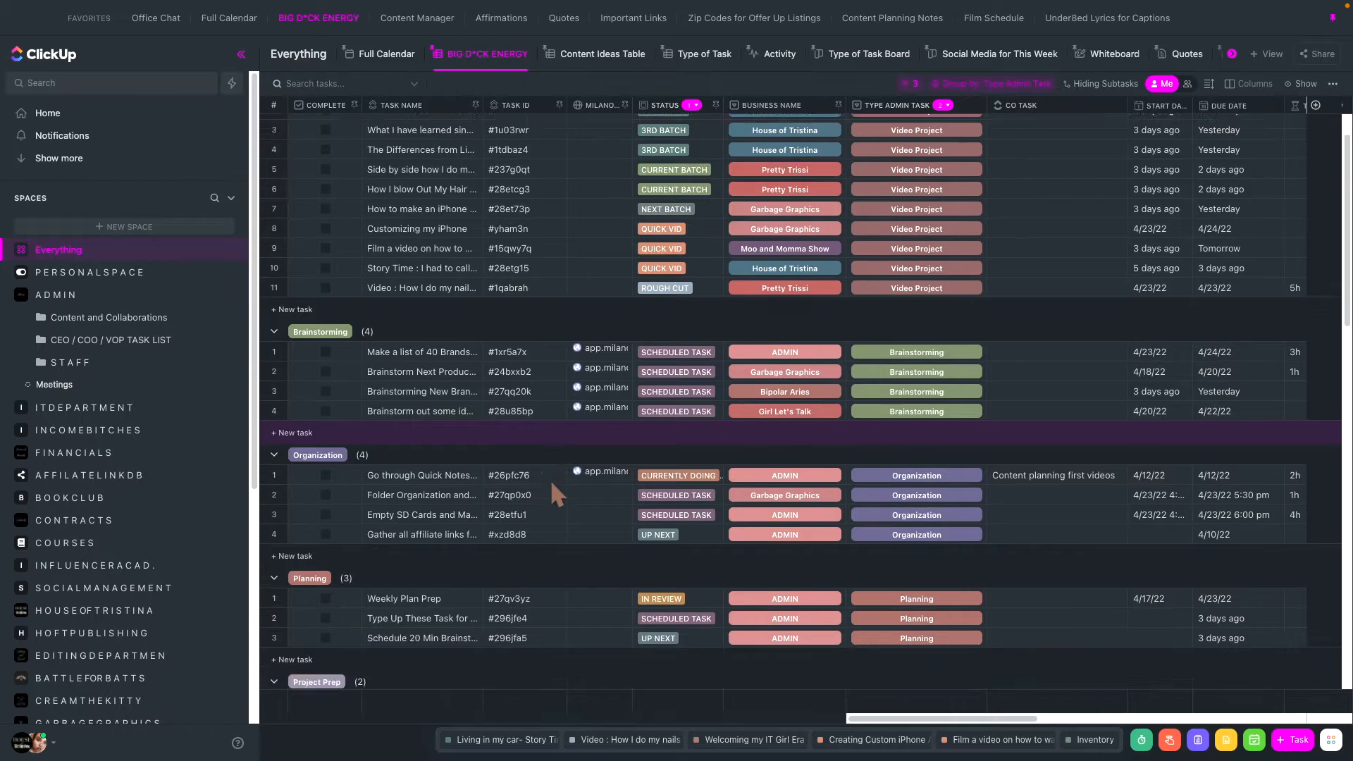
{"action": "scroll", "coordinate": [552, 483], "scroll_direction": "up", "scroll_amount": 2}
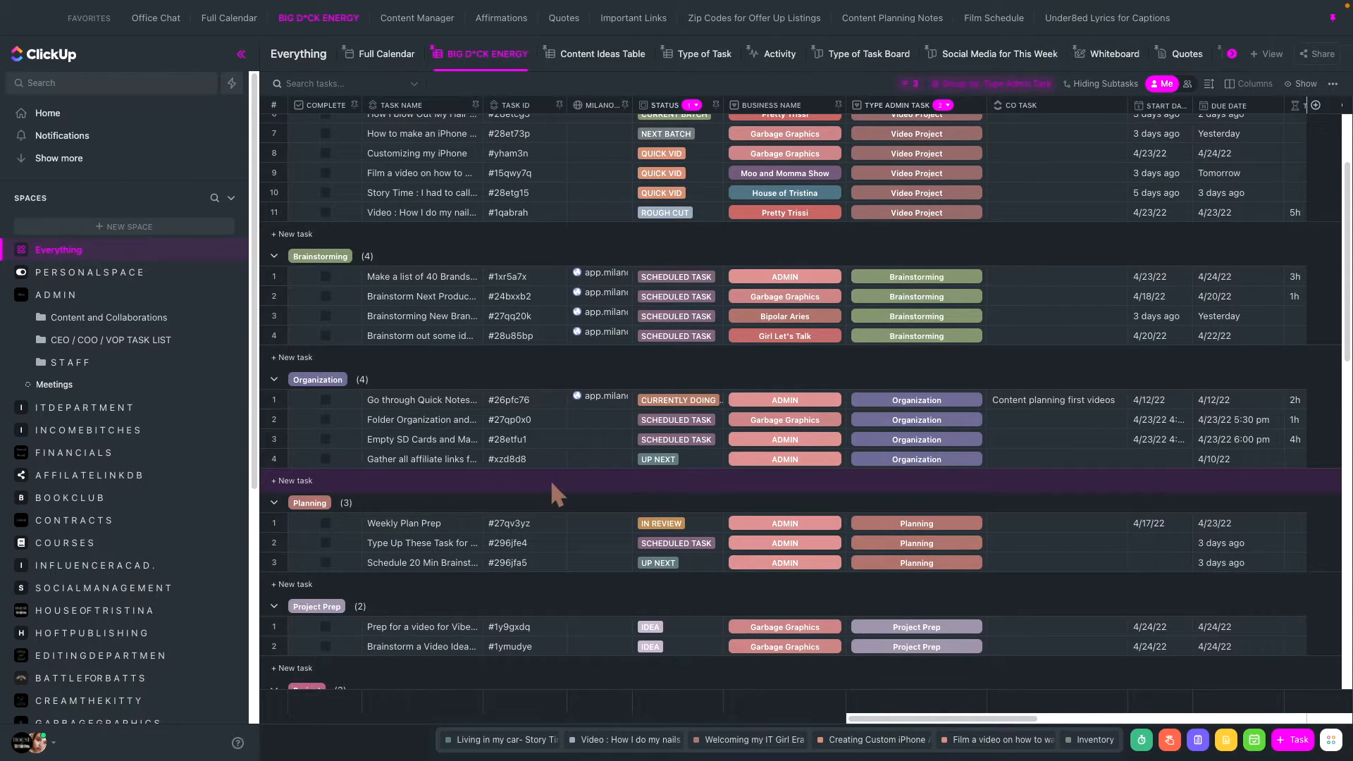
{"action": "scroll", "coordinate": [551, 485], "scroll_direction": "down", "scroll_amount": 15}
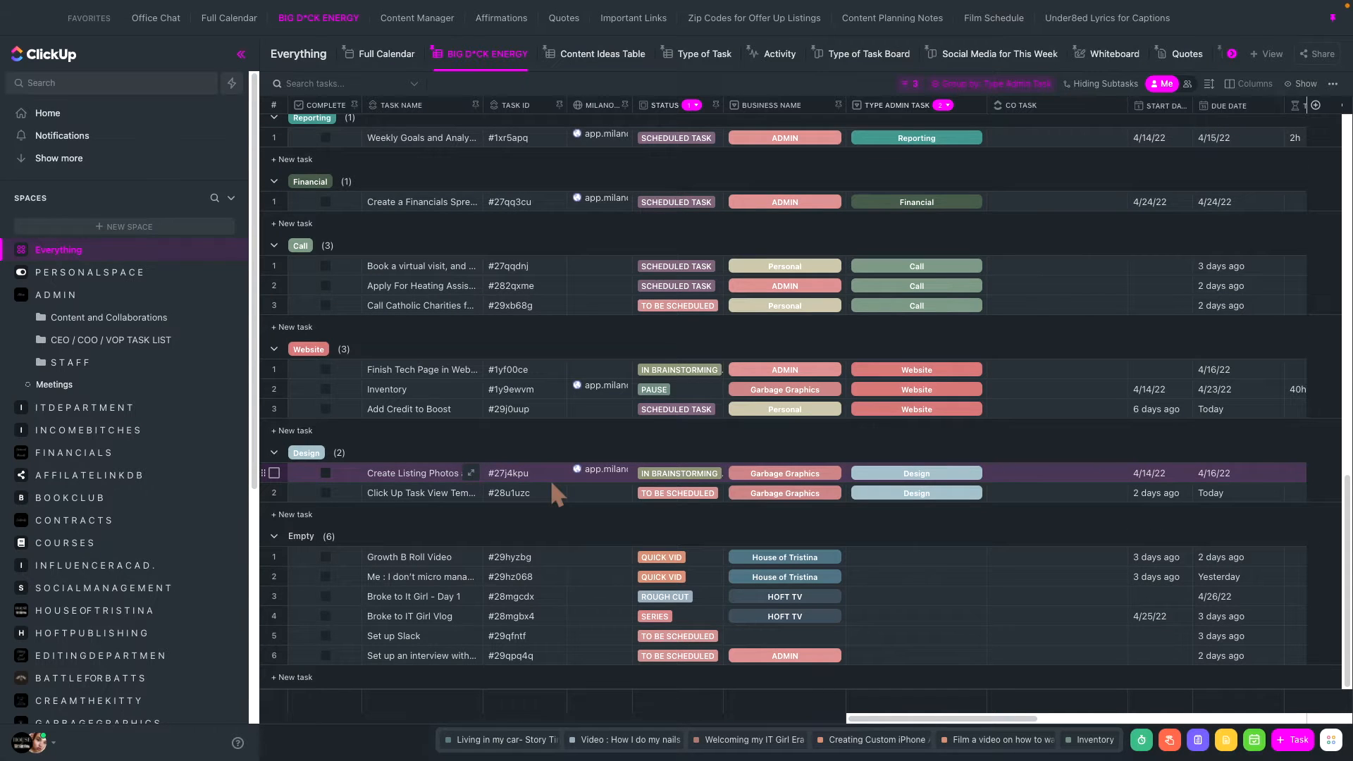
{"action": "scroll", "coordinate": [602, 465], "scroll_direction": "up", "scroll_amount": 15}
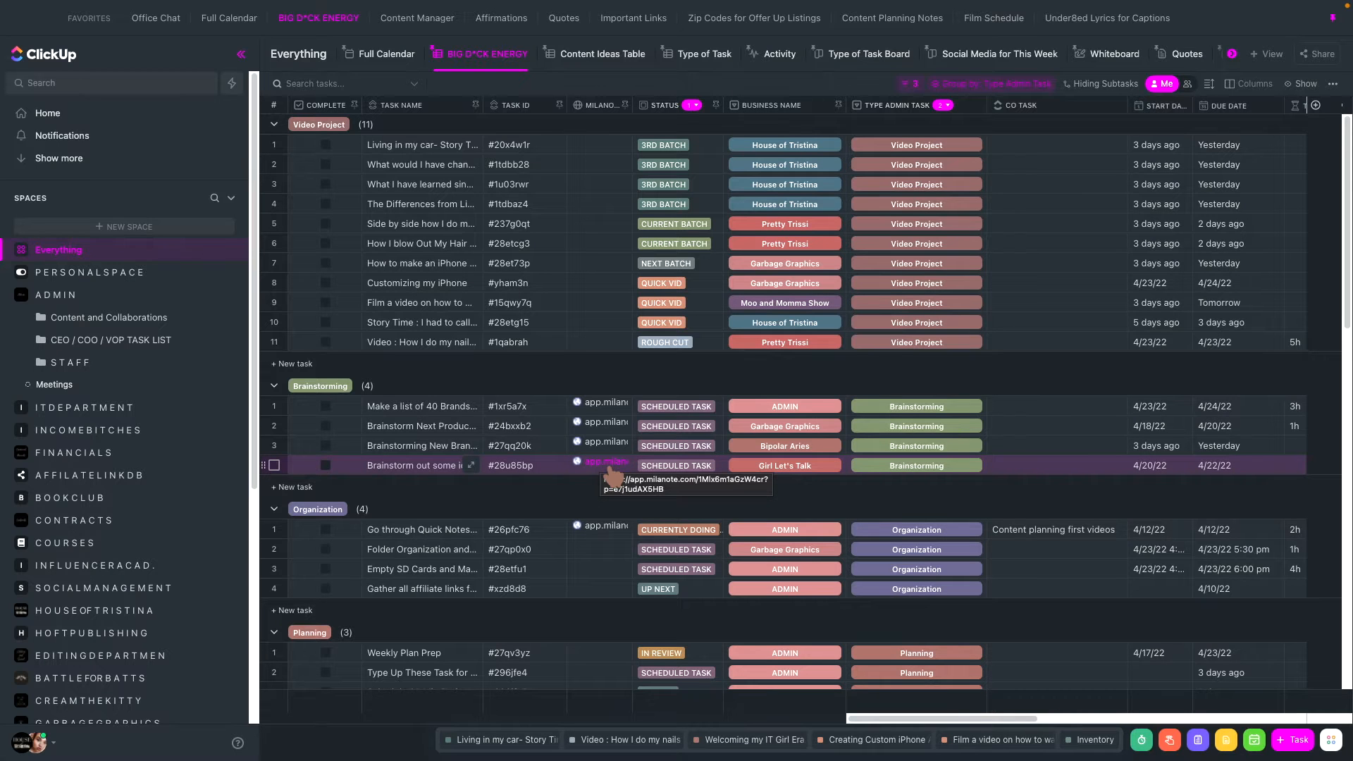
- Collapse the Type Admin Task groups from Video Project through Design, leaving the Empty group expanded
{"action": "left_click", "coordinate": [274, 125]}
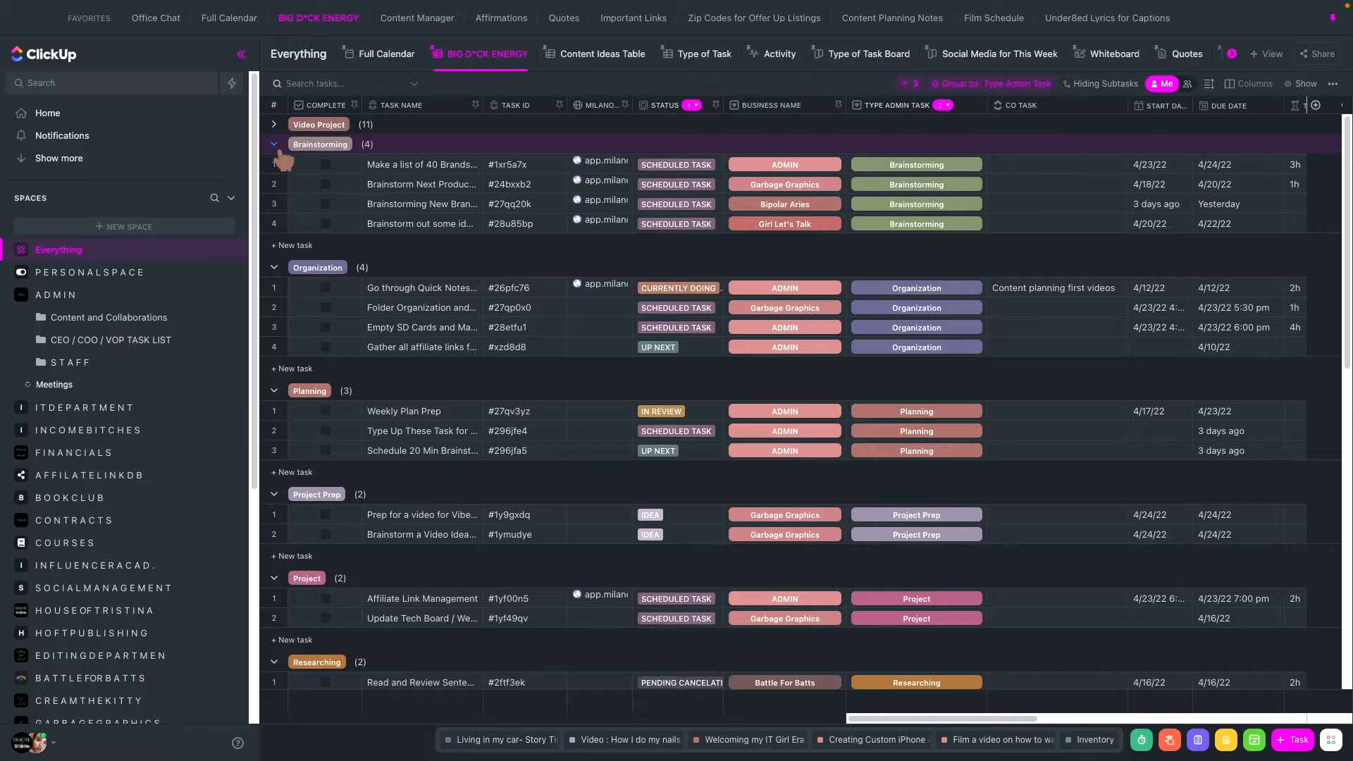
{"action": "left_click", "coordinate": [275, 143]}
{"action": "left_click", "coordinate": [280, 163]}
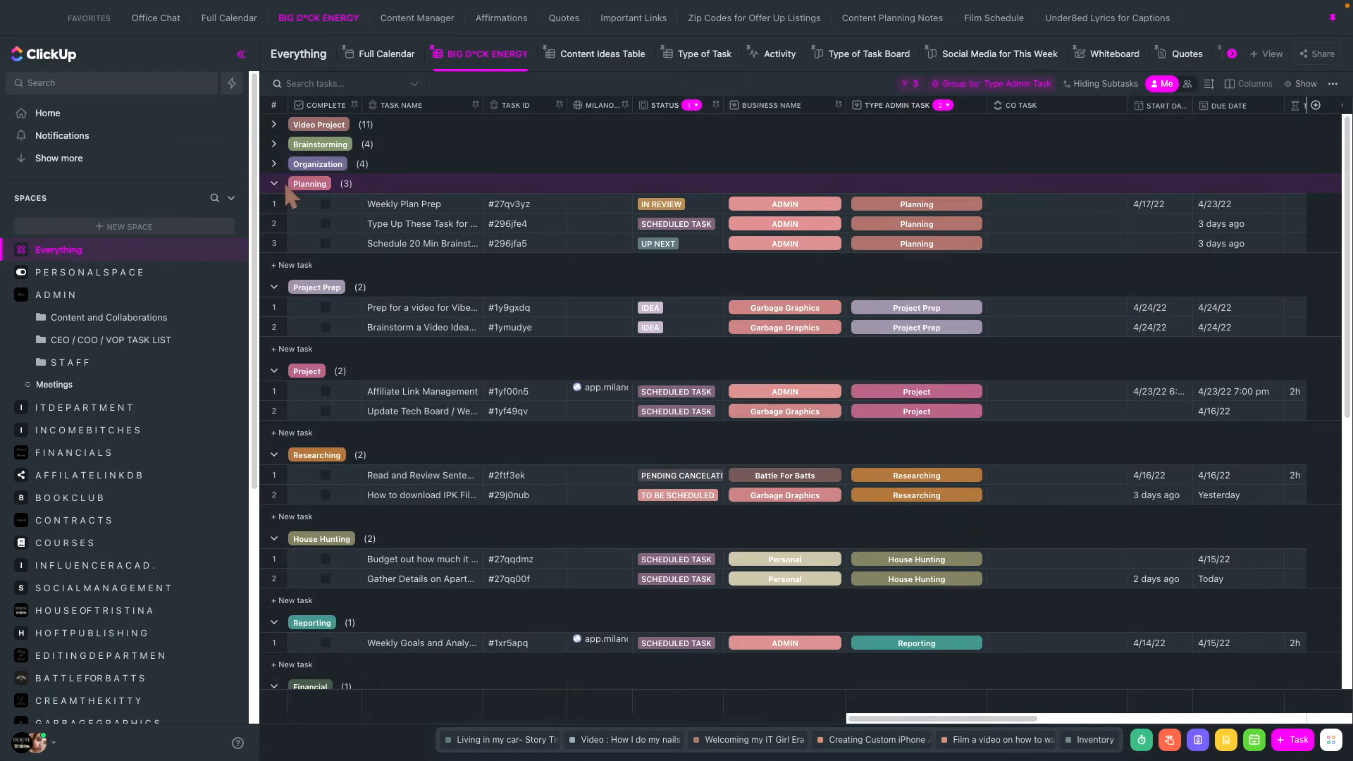
{"action": "left_click", "coordinate": [282, 185]}
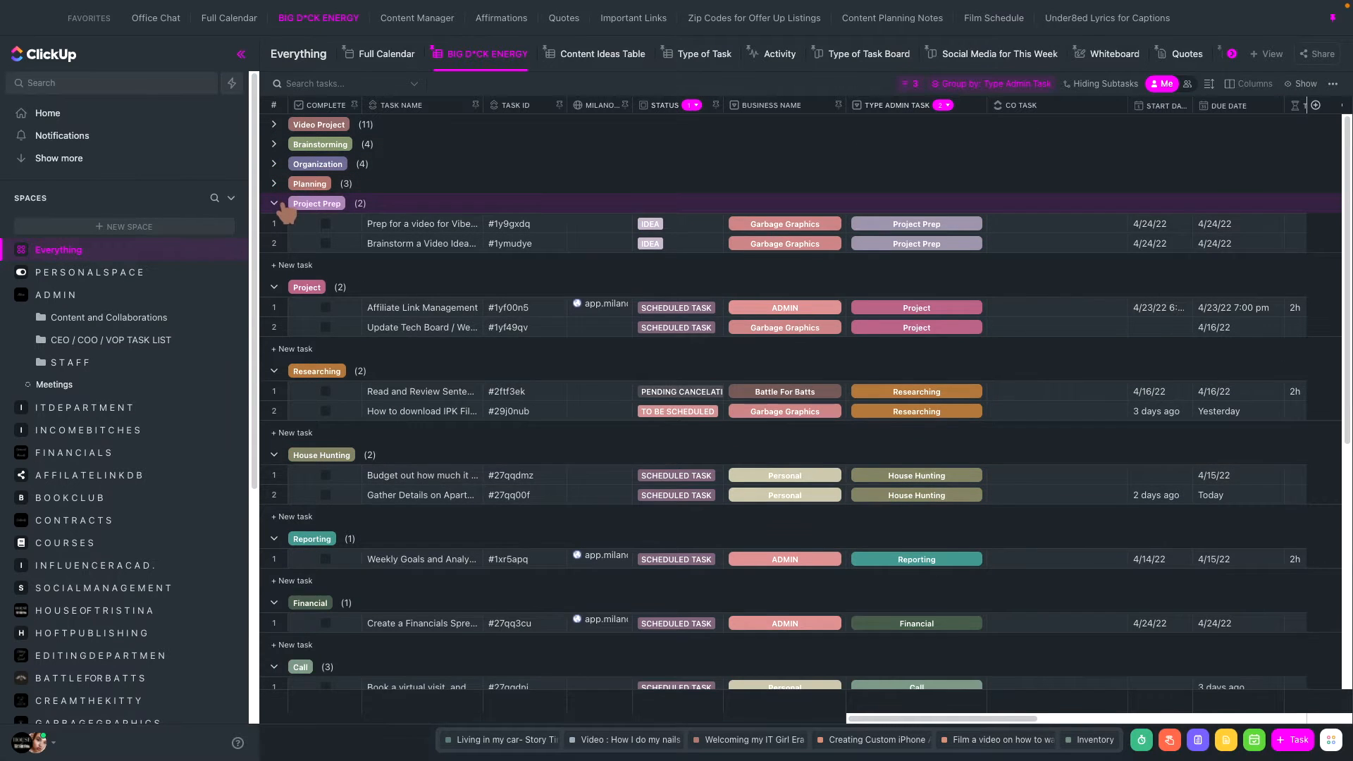
{"action": "left_click", "coordinate": [276, 204]}
{"action": "left_click", "coordinate": [274, 224]}
{"action": "left_click", "coordinate": [275, 243]}
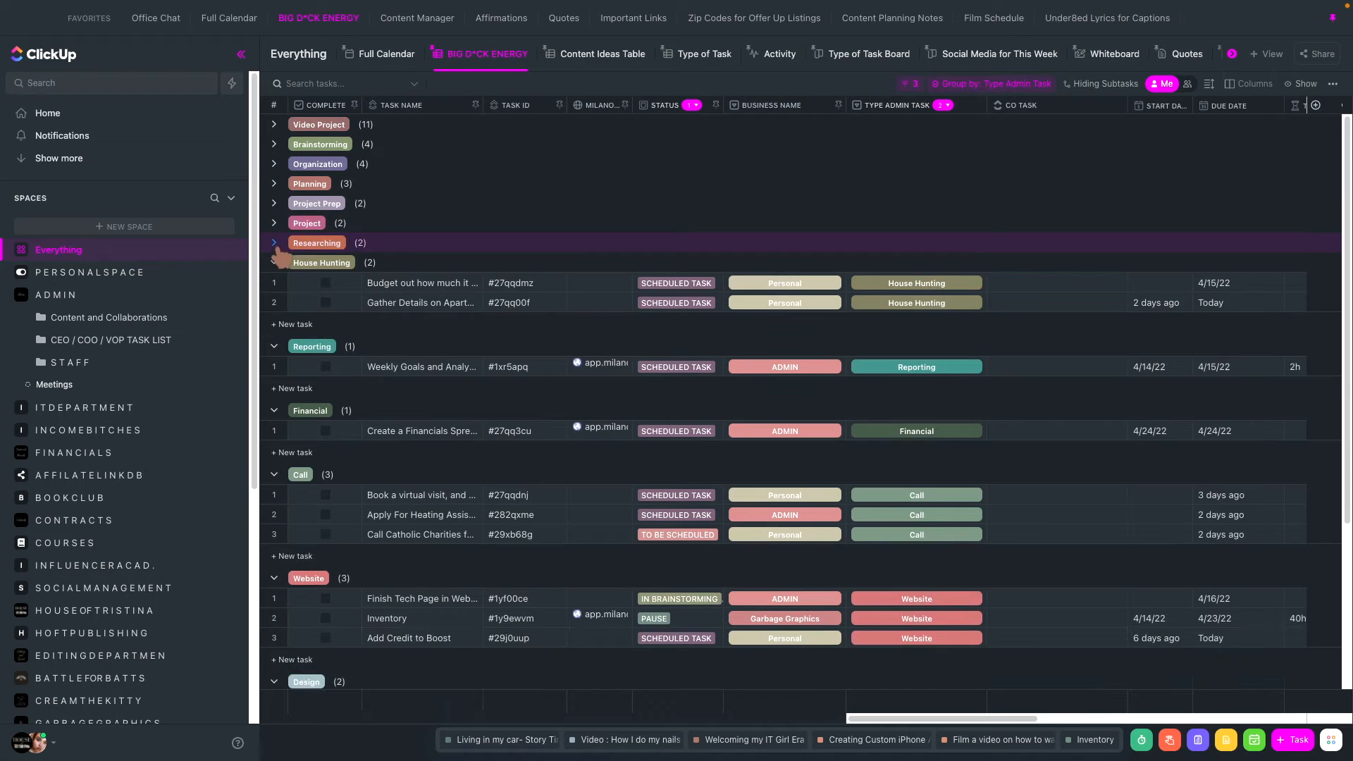
{"action": "left_click", "coordinate": [274, 263]}
{"action": "left_click", "coordinate": [274, 282]}
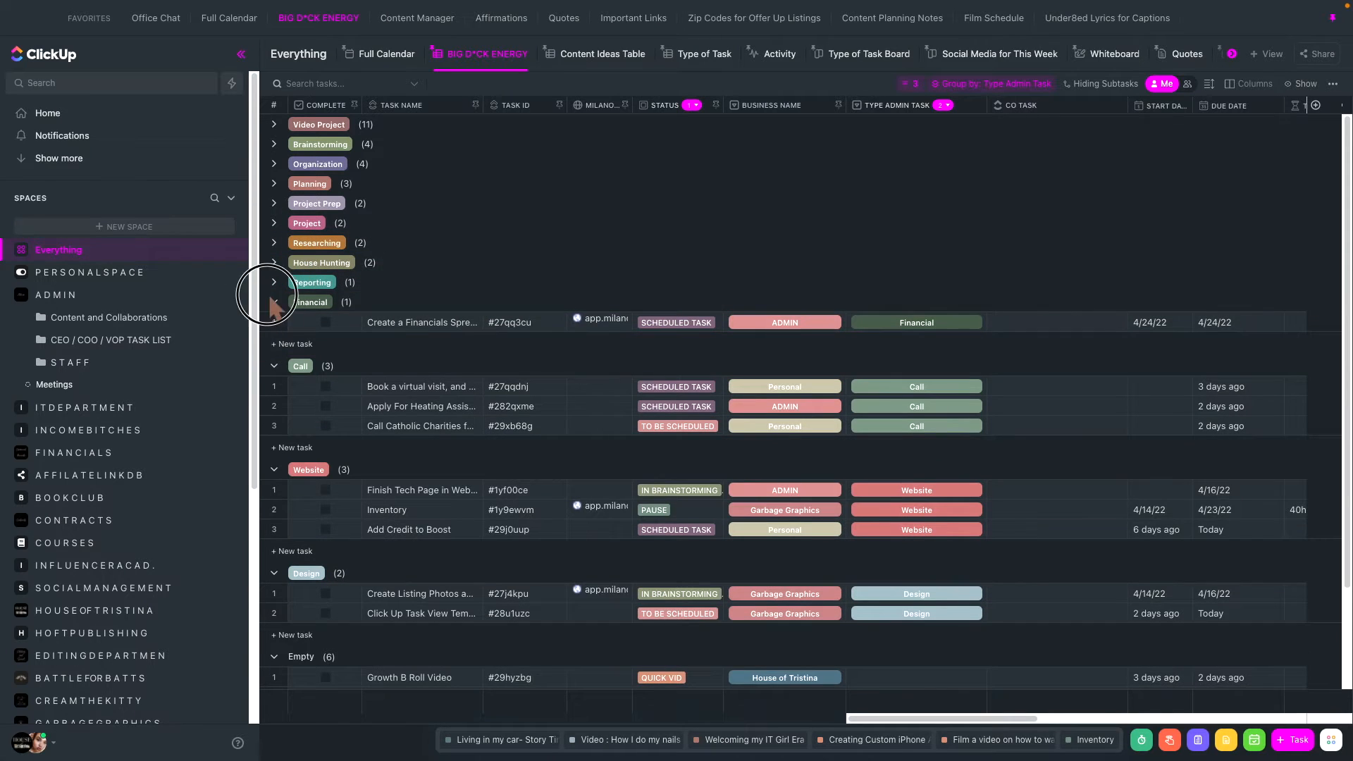
{"action": "left_click", "coordinate": [274, 301]}
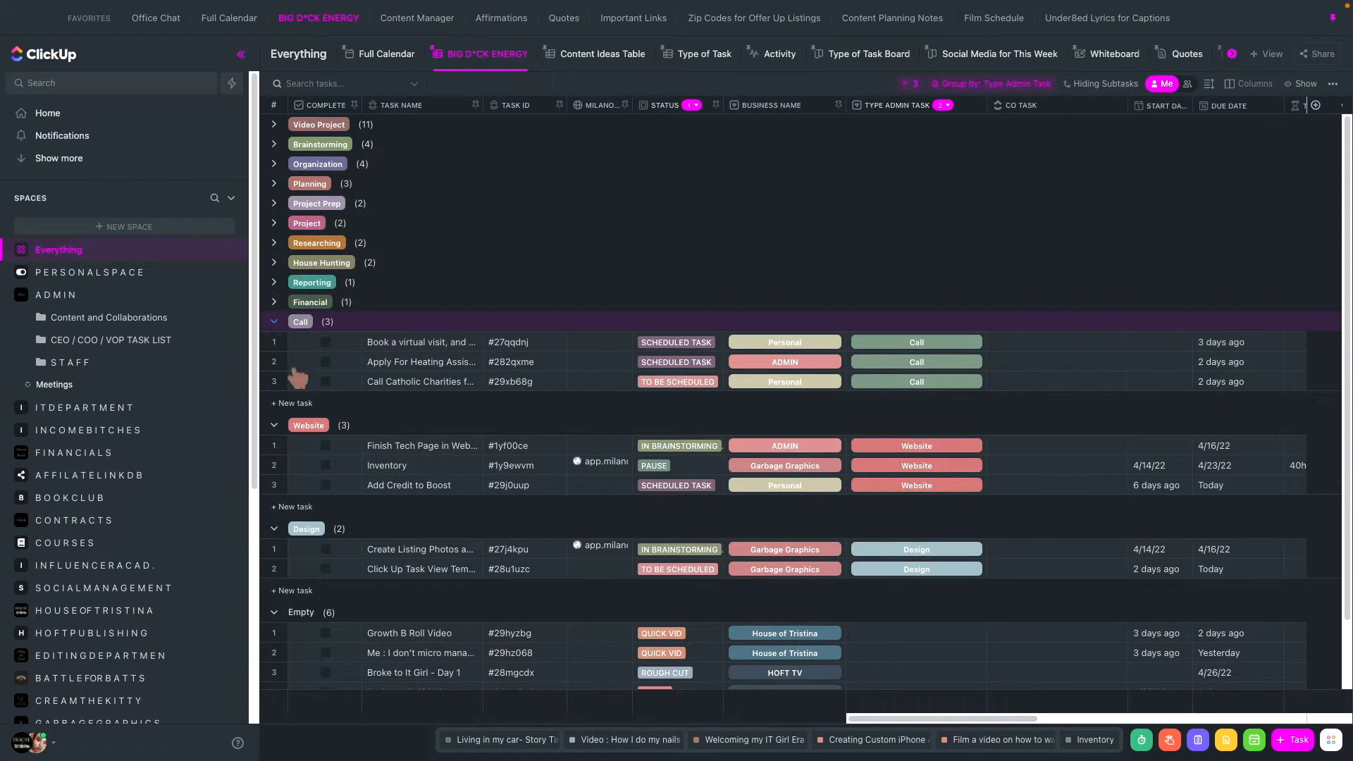
{"action": "left_click", "coordinate": [274, 321]}
{"action": "left_click", "coordinate": [274, 341]}
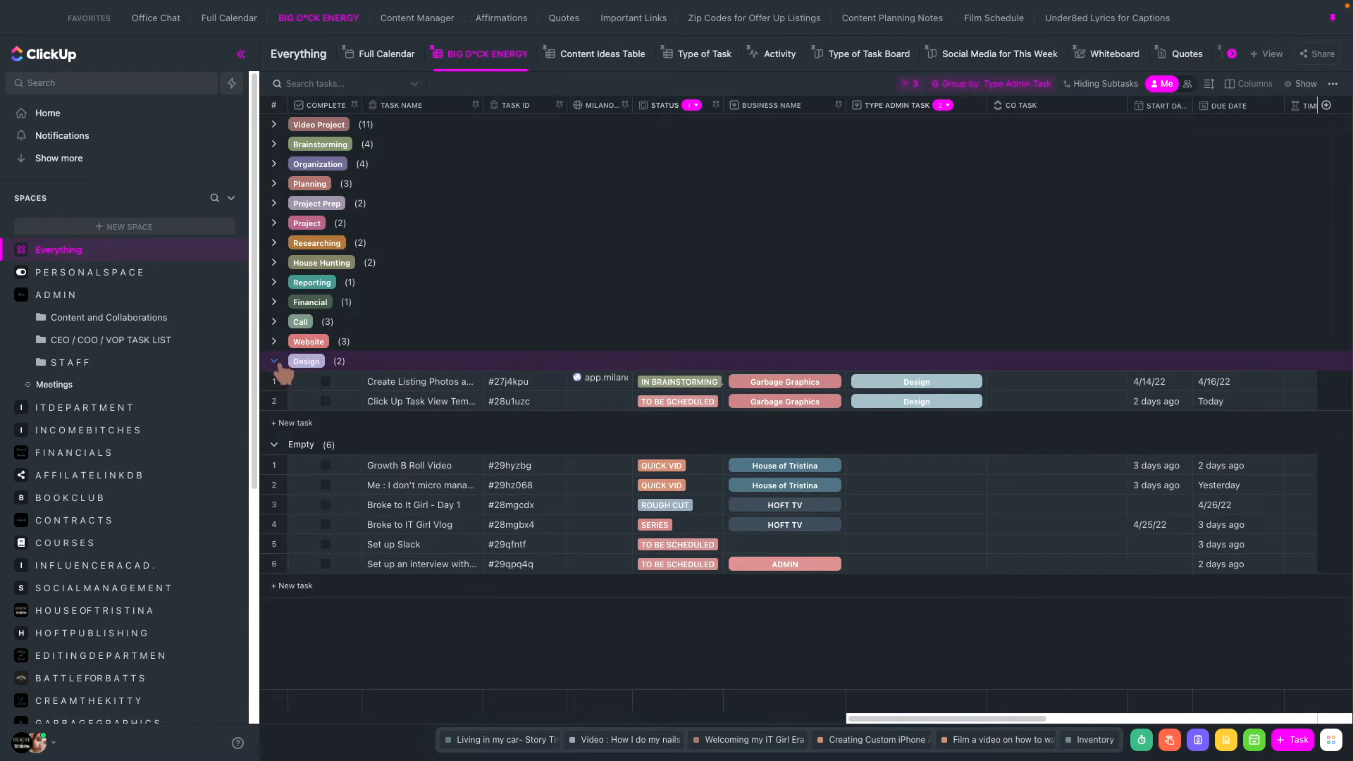
{"action": "left_click", "coordinate": [276, 361]}
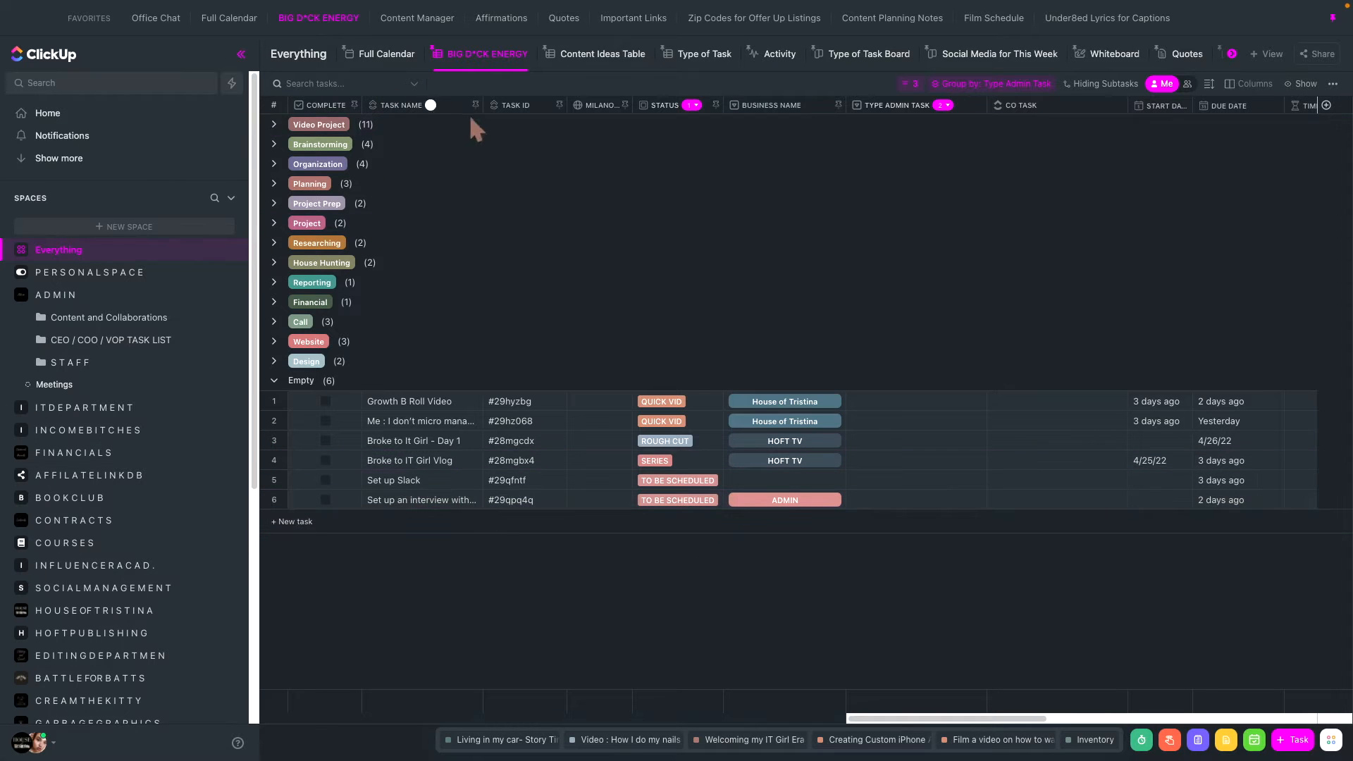
- Widen the Task Name column and set Type Admin Task to Email for the Snapchat interview task
{"action": "left_click_drag", "start_coordinate": [483, 105], "coordinate": [612, 105]}
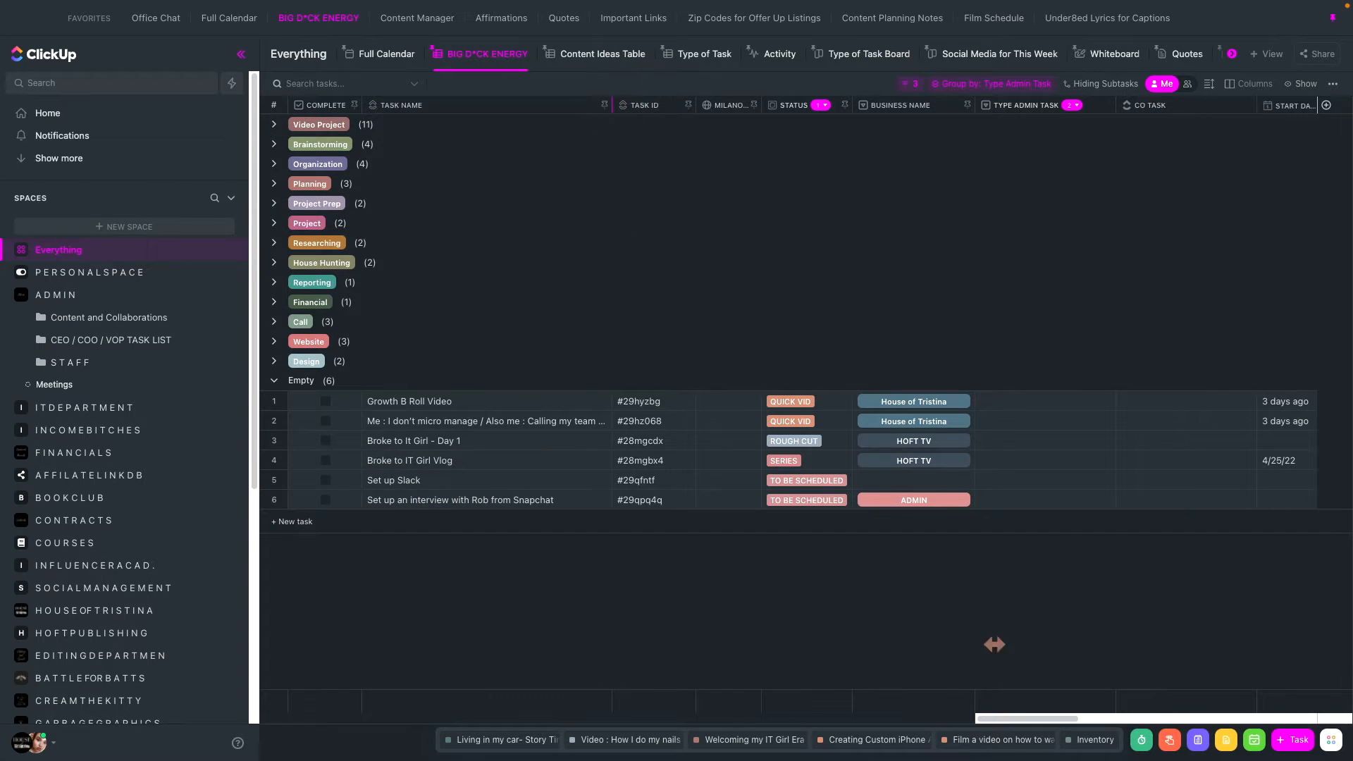
{"action": "left_click", "coordinate": [1006, 499]}
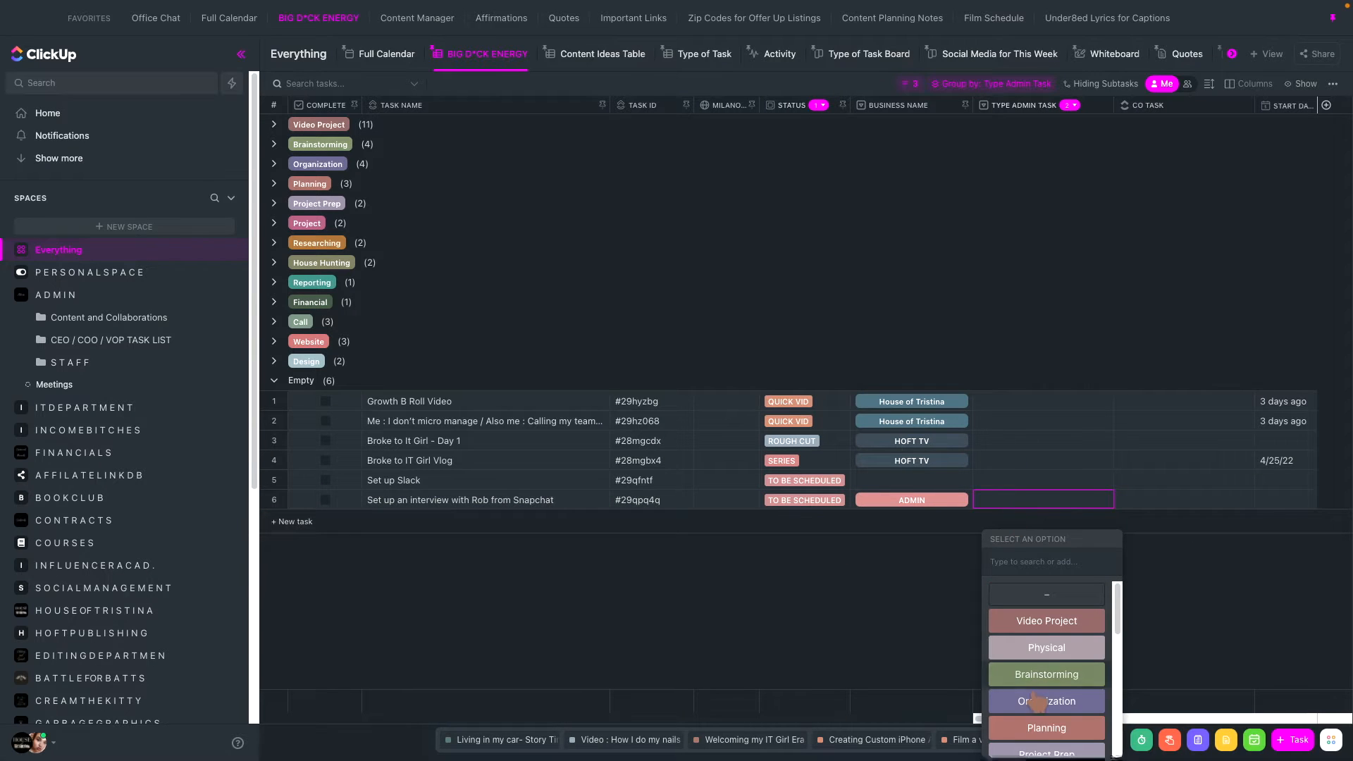
{"action": "scroll", "coordinate": [1035, 697], "scroll_direction": "down", "scroll_amount": 5}
{"action": "scroll", "coordinate": [1037, 700], "scroll_direction": "up", "scroll_amount": 5}
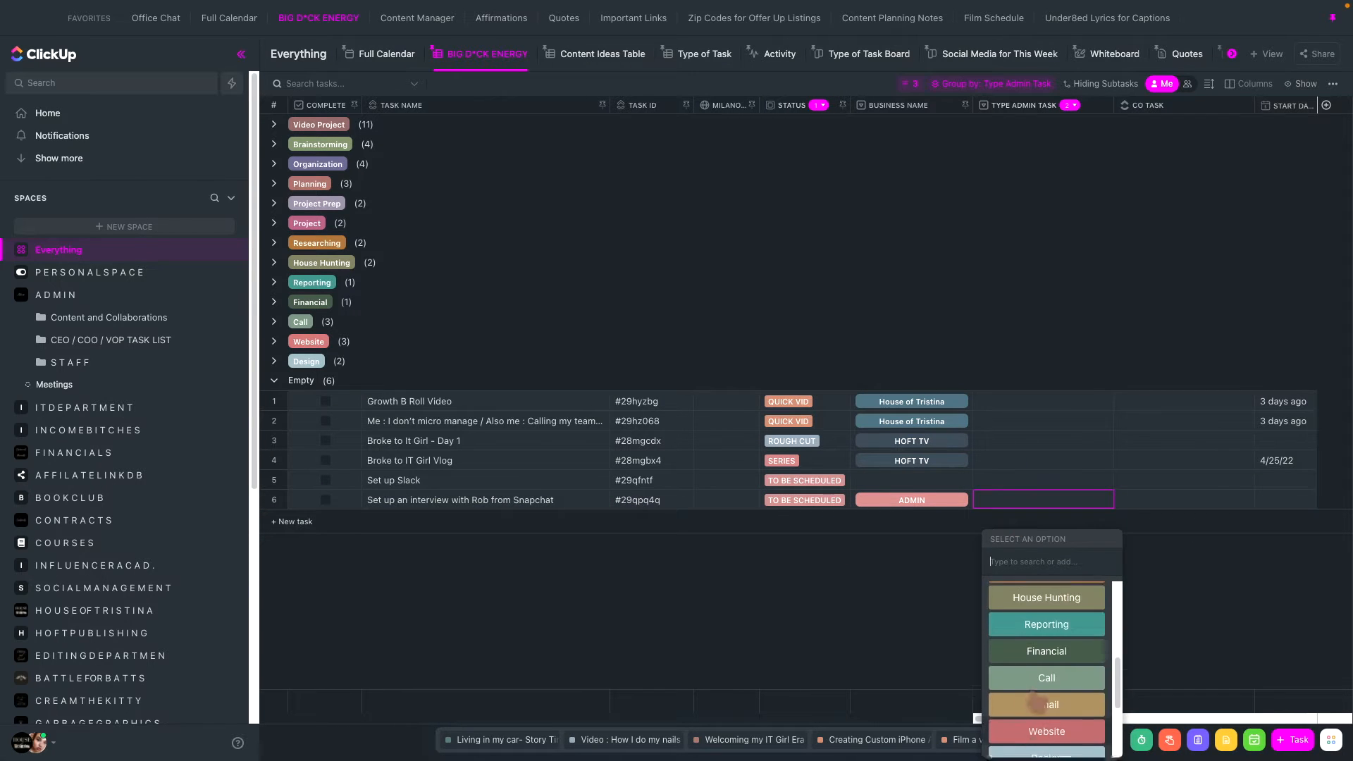
{"action": "scroll", "coordinate": [1037, 702], "scroll_direction": "down", "scroll_amount": 4}
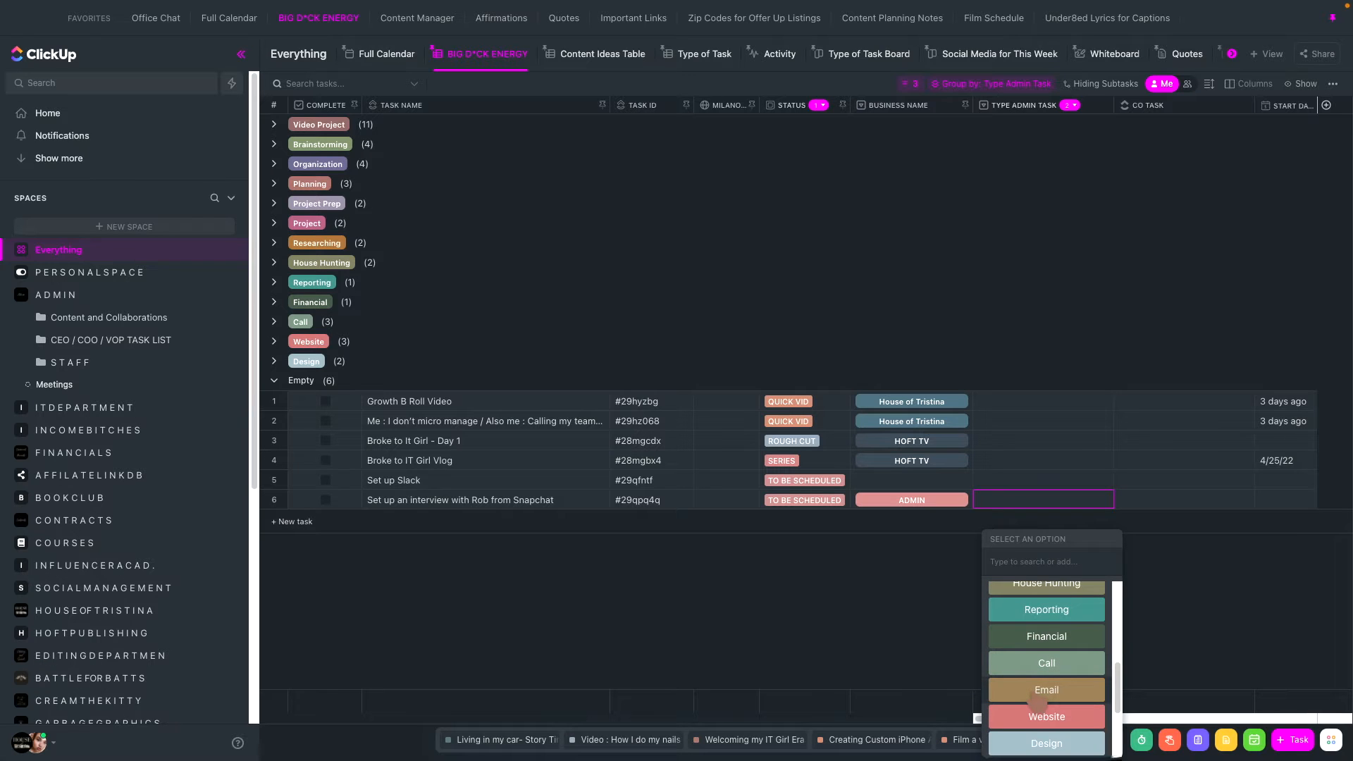
{"action": "left_click", "coordinate": [1037, 700]}
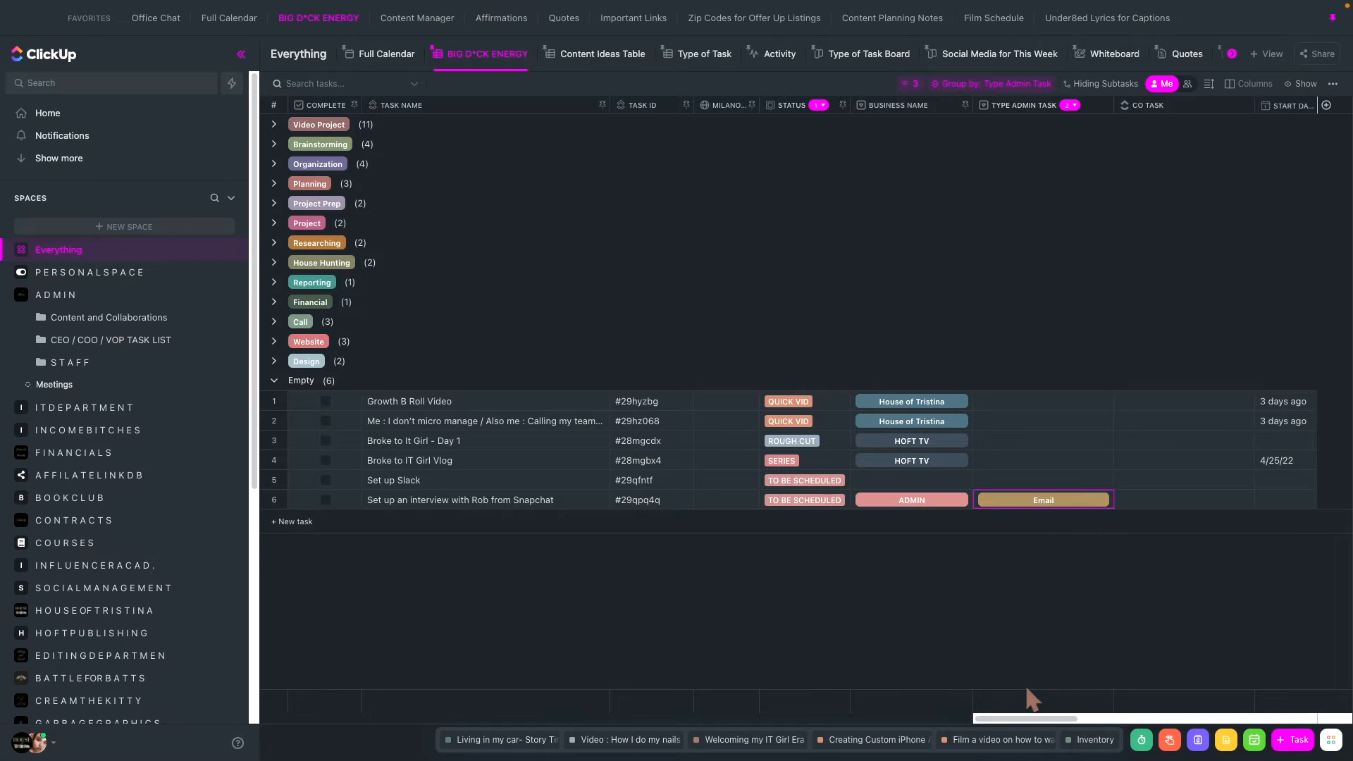
- For the Set up Slack task, set Business Name to ADMIN and Type Admin Task to Website, and tick its Complete checkbox
{"action": "left_click", "coordinate": [920, 481]}
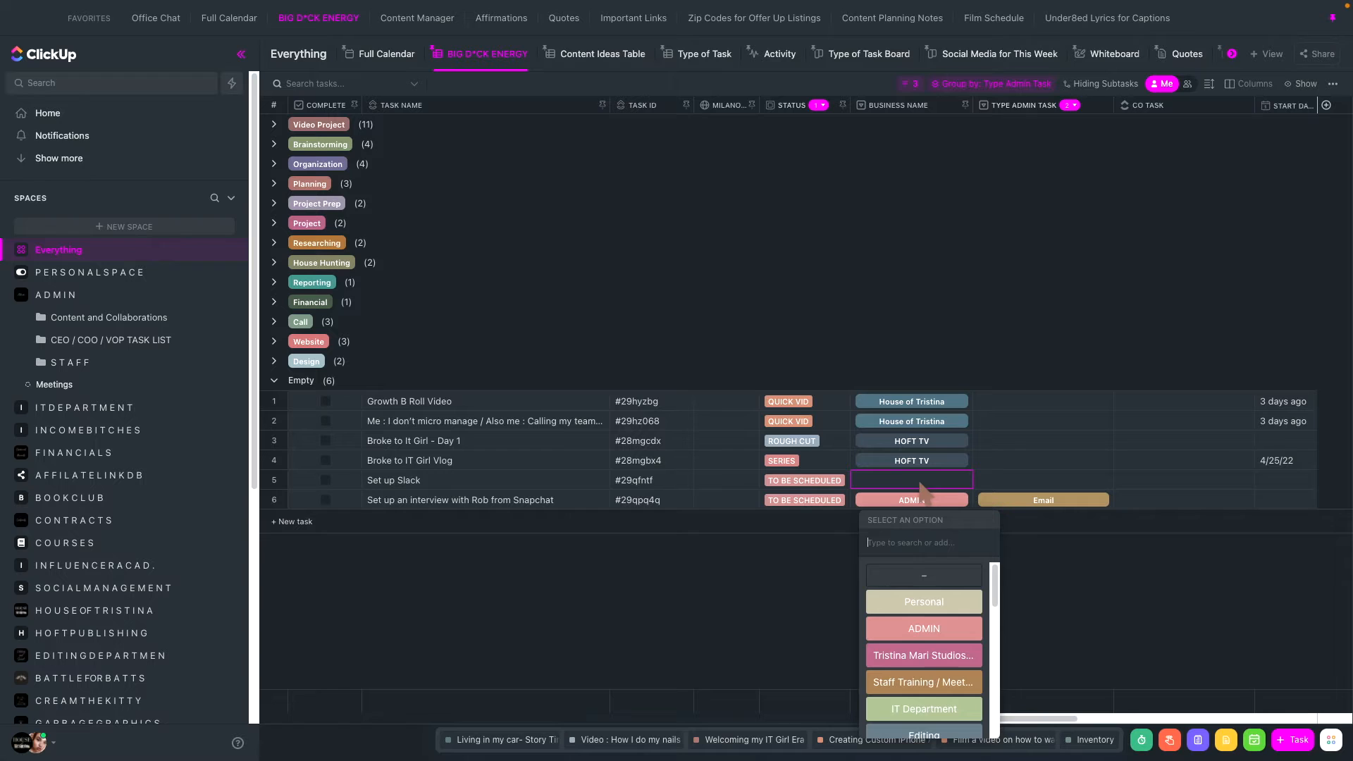
{"action": "type", "text": "admin"}
{"action": "left_click", "coordinate": [951, 606]}
{"action": "left_click", "coordinate": [1000, 479]}
{"action": "type", "text": "web"}
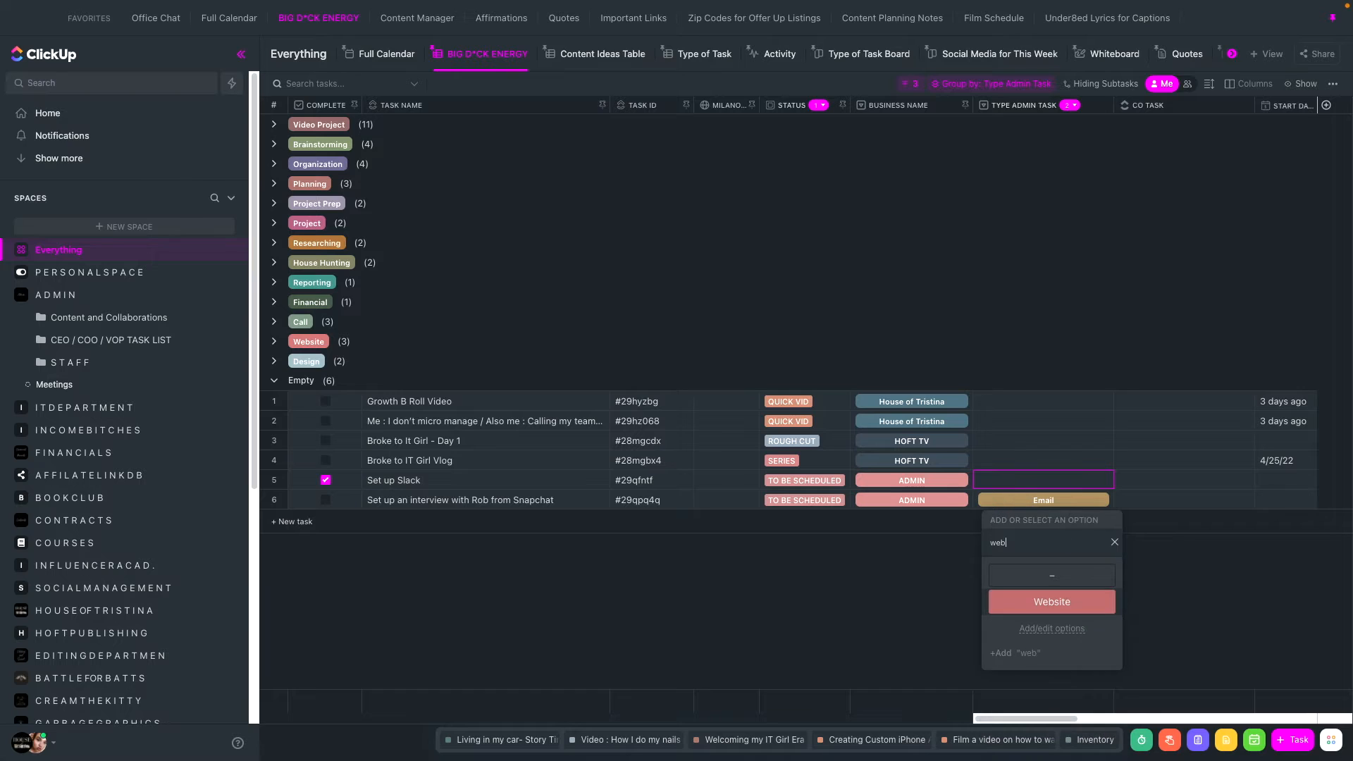
{"action": "key", "text": "Return"}
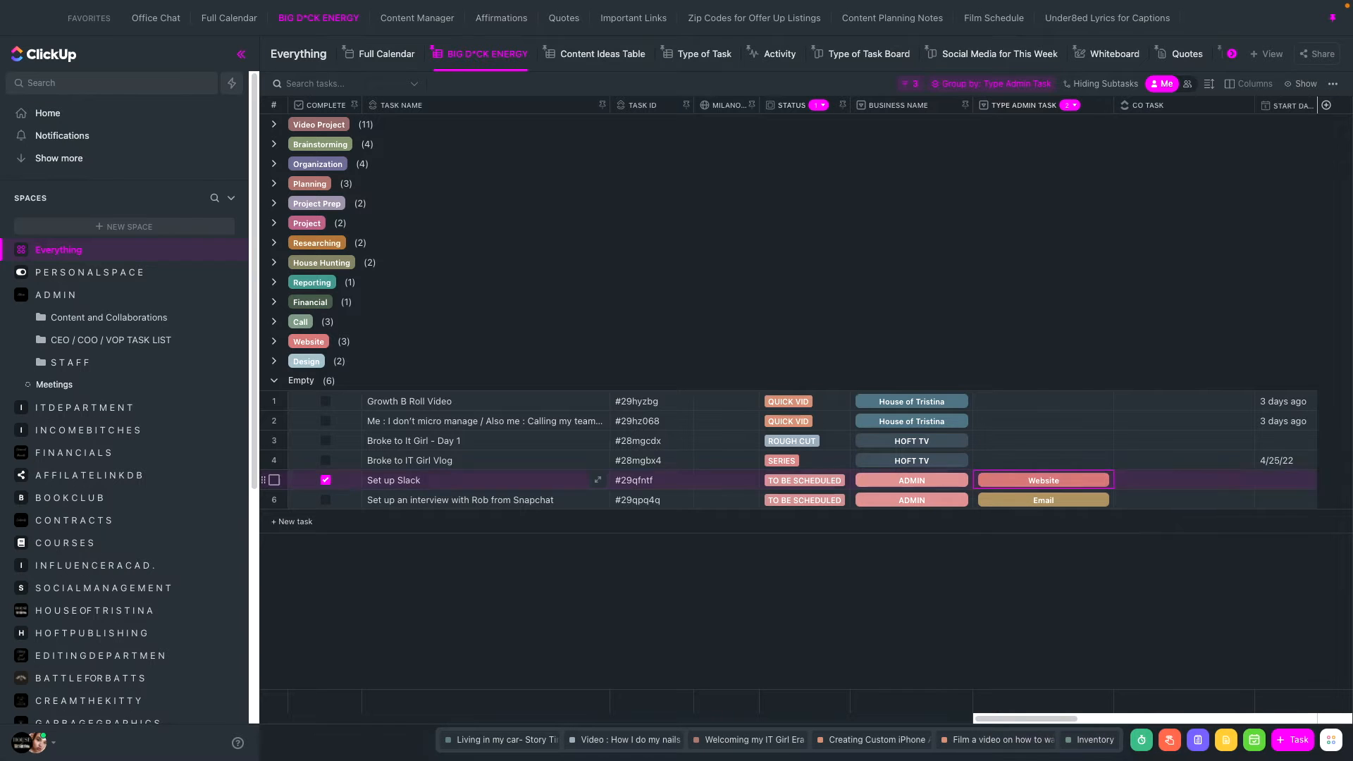
- Set the status of the Set up Slack task to Complete
{"action": "left_click", "coordinate": [1019, 404]}
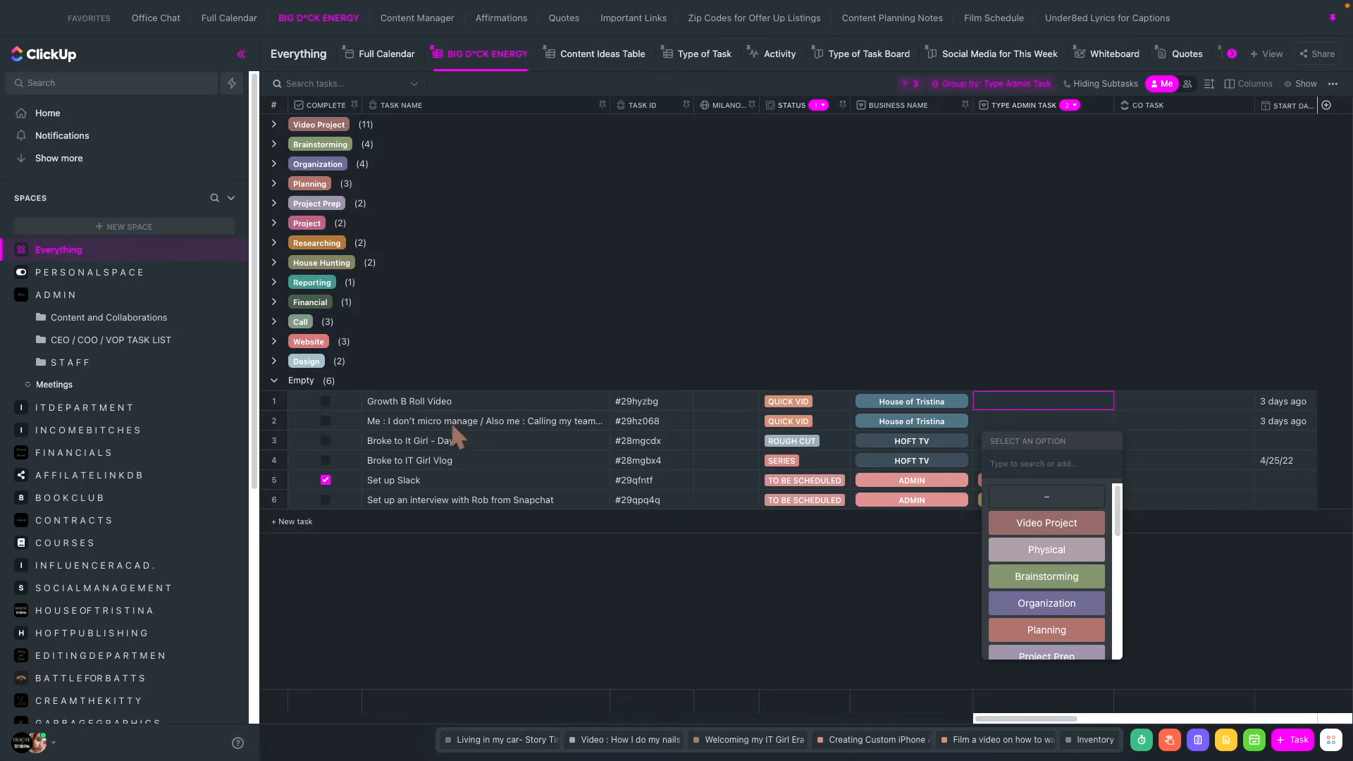
{"action": "left_click", "coordinate": [827, 480]}
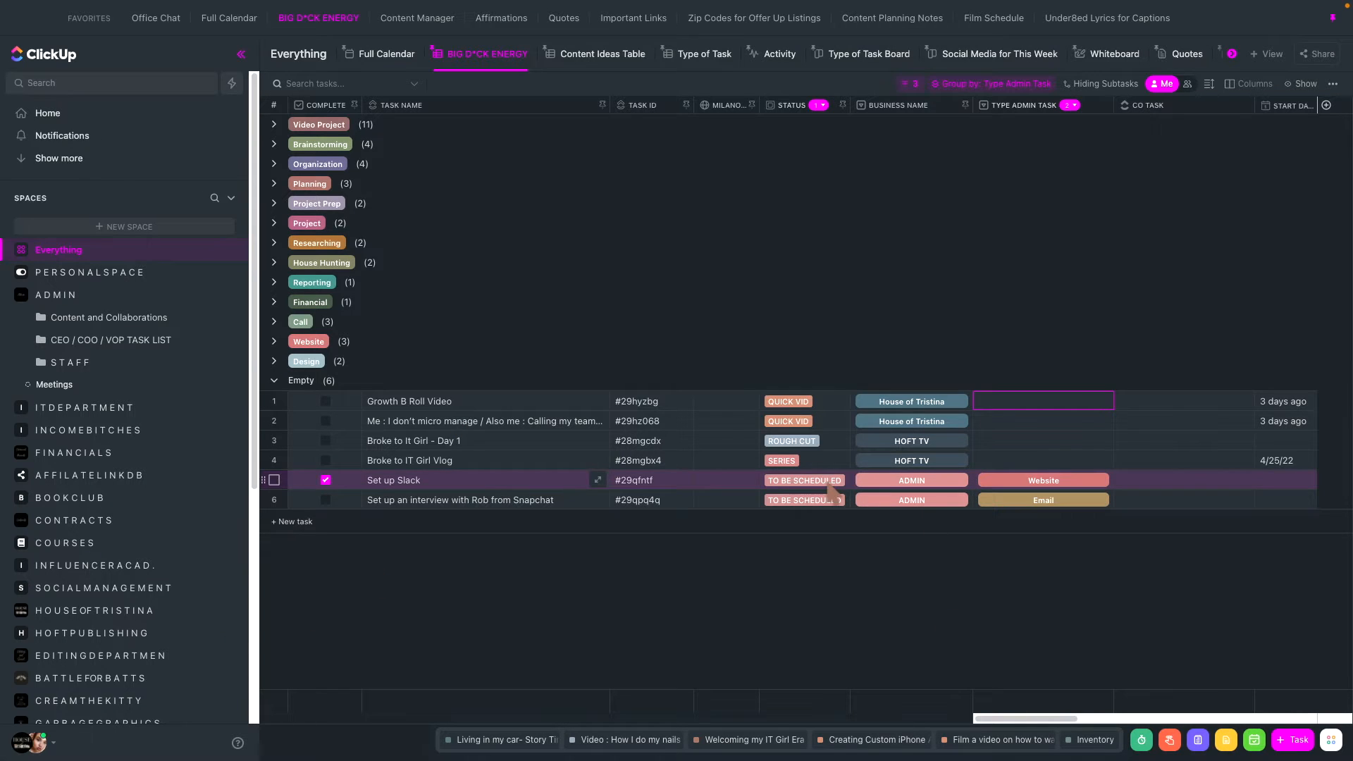
{"action": "left_click", "coordinate": [804, 480]}
{"action": "left_click", "coordinate": [812, 731]}
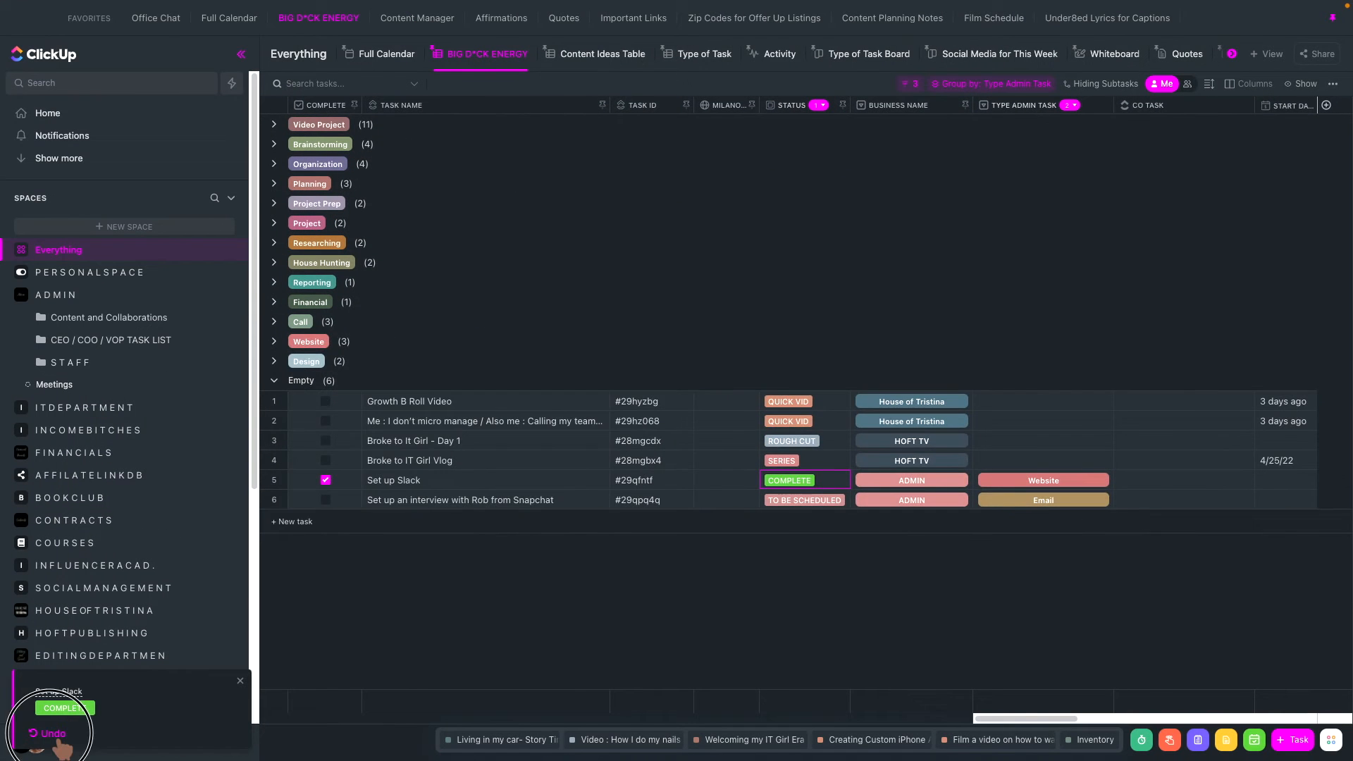
{"action": "left_click", "coordinate": [53, 733]}
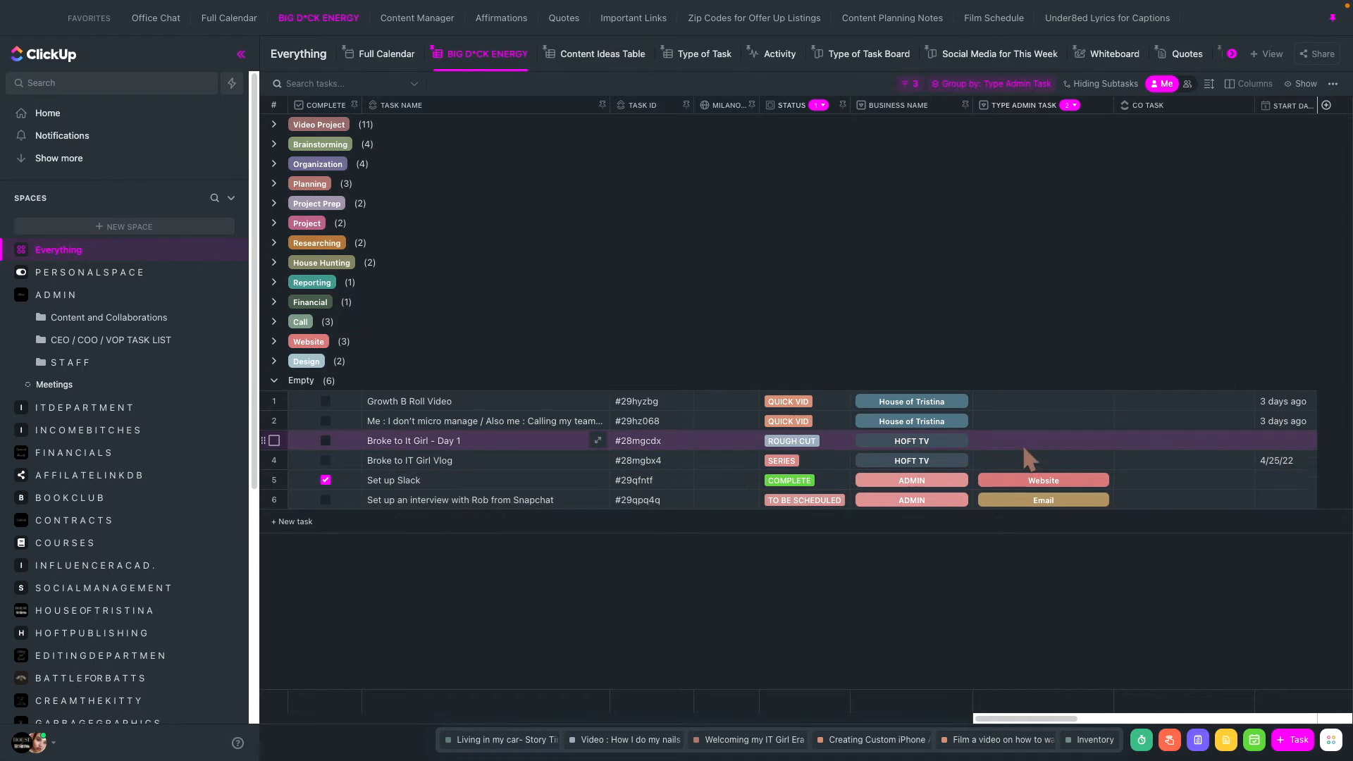
- Change the Set up Slack task's status to In Review
{"action": "left_click", "coordinate": [790, 481]}
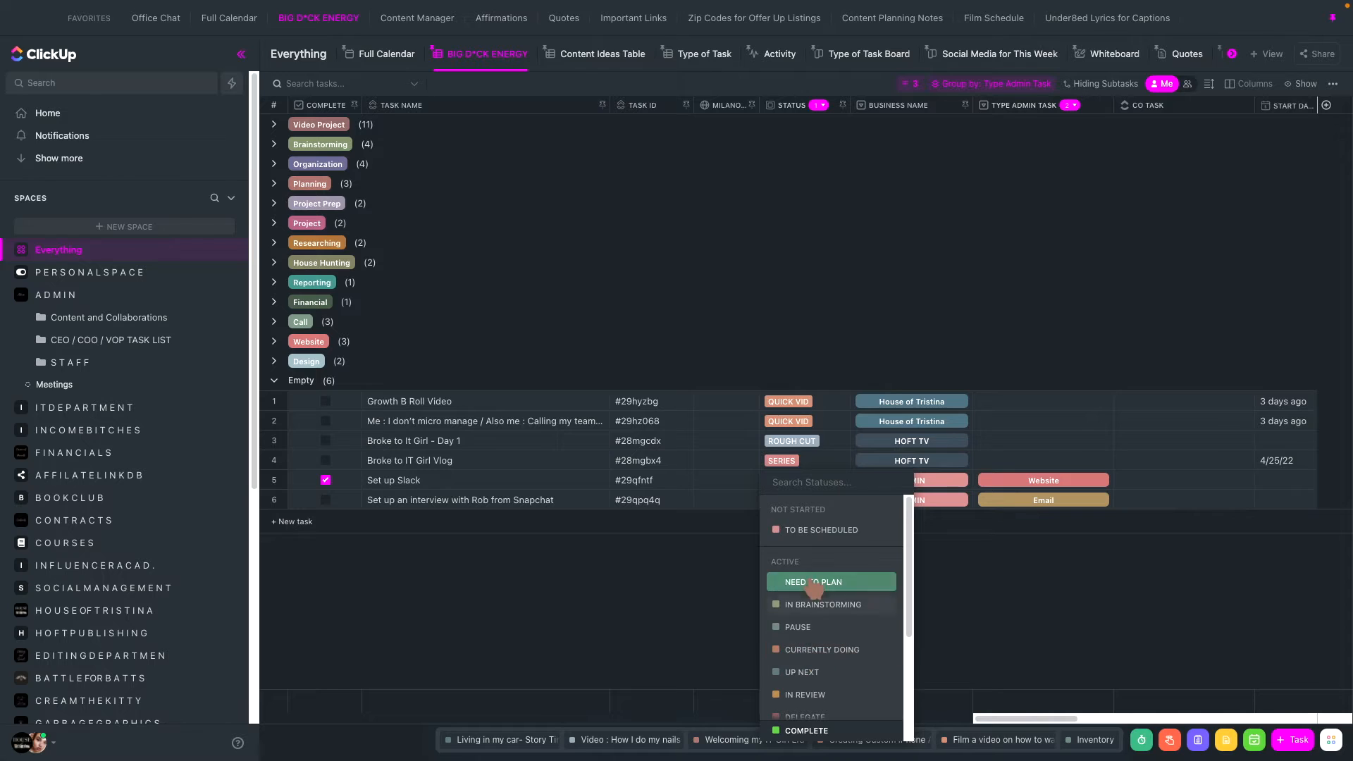
{"action": "left_click", "coordinate": [821, 695]}
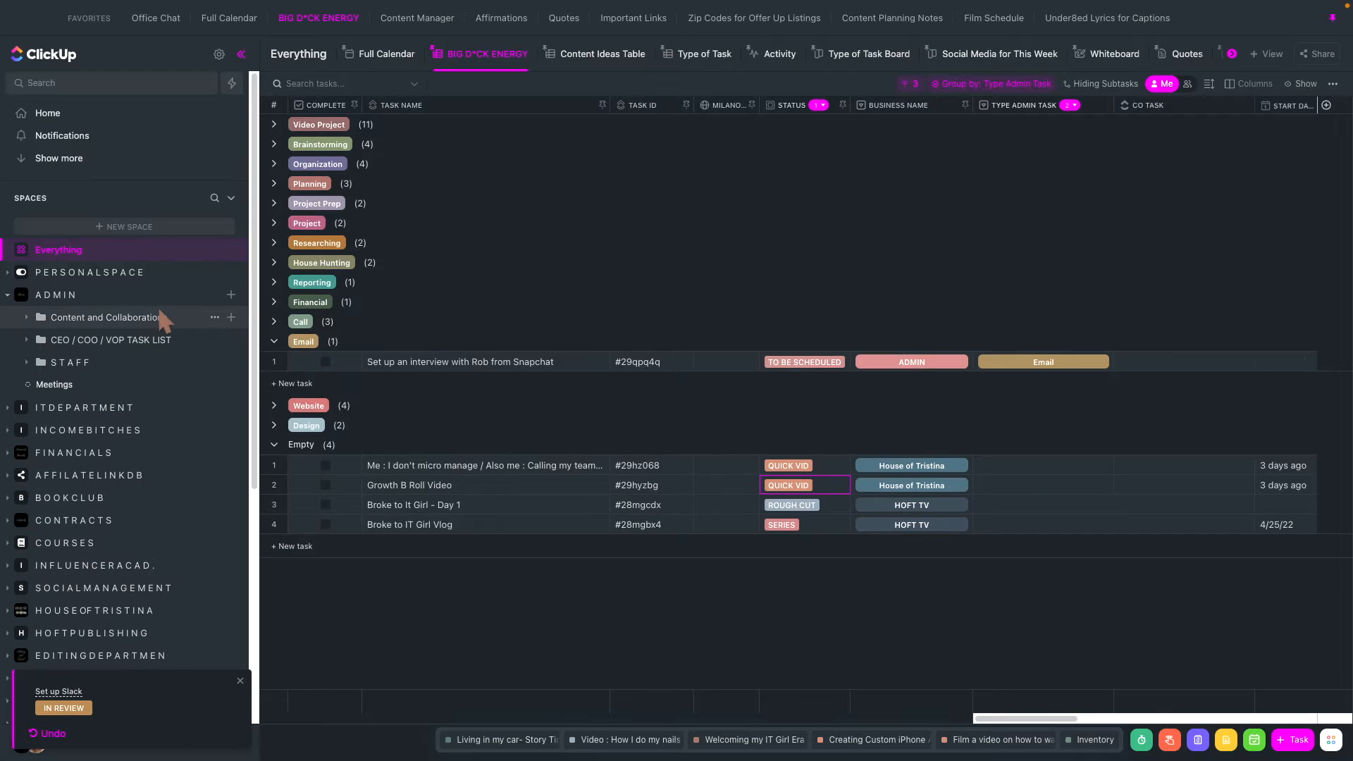
- Clear all notifications and open the Home page
{"action": "left_click", "coordinate": [43, 139]}
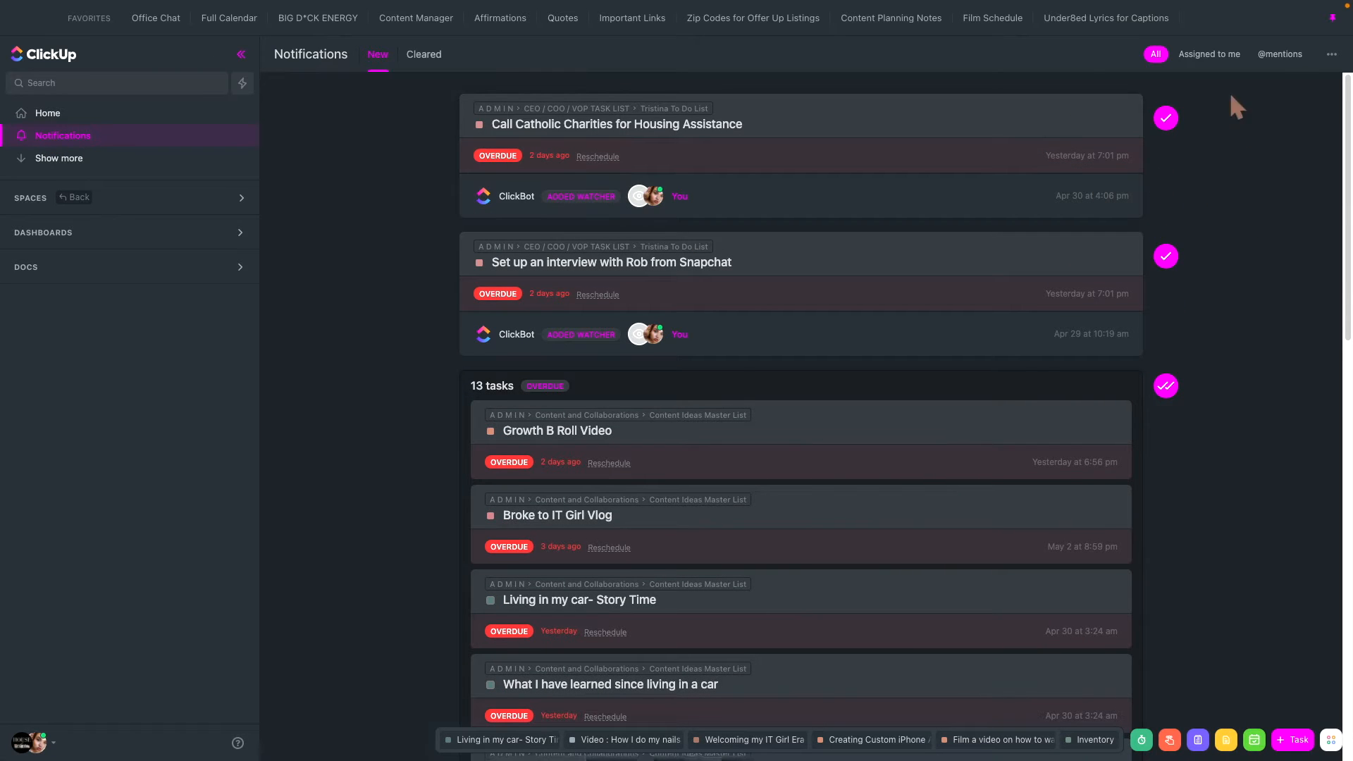
{"action": "left_click", "coordinate": [1332, 54]}
{"action": "left_click", "coordinate": [1293, 107]}
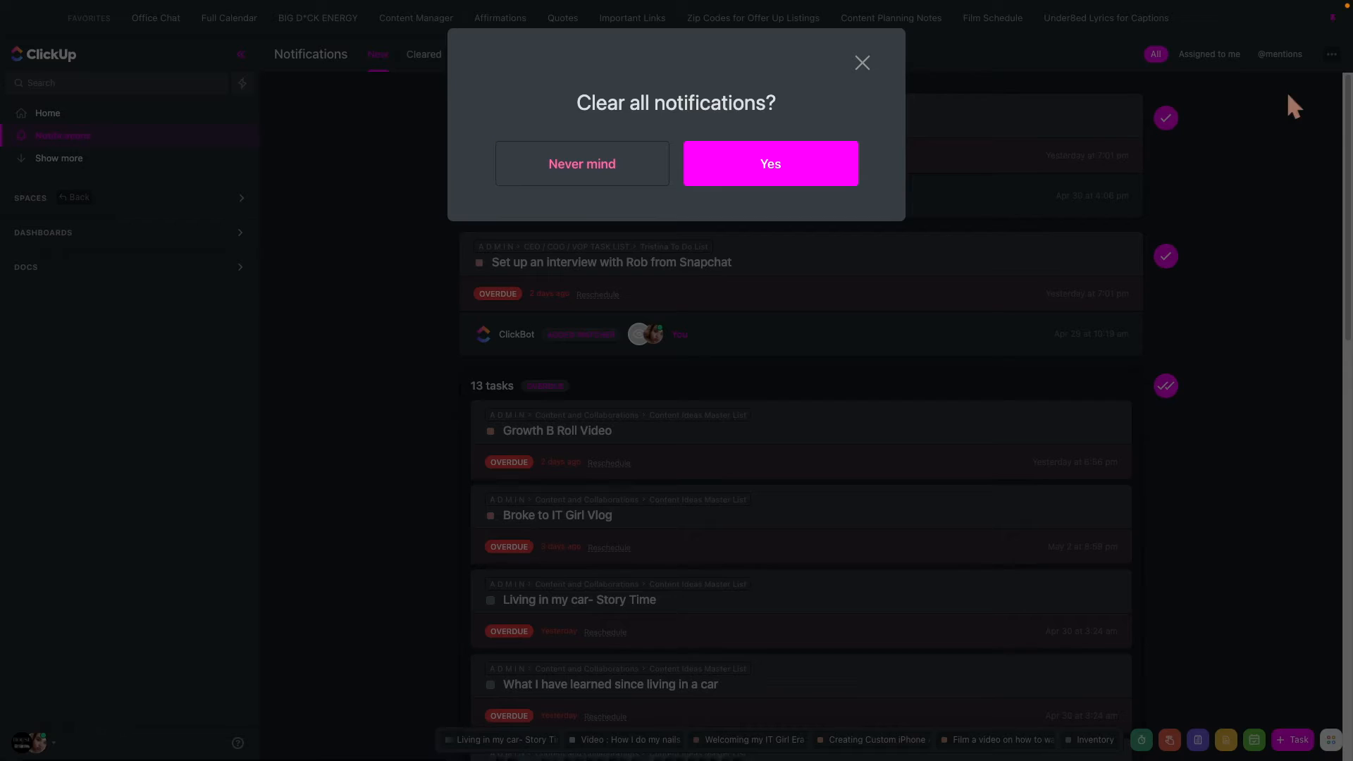
{"action": "left_click", "coordinate": [749, 179]}
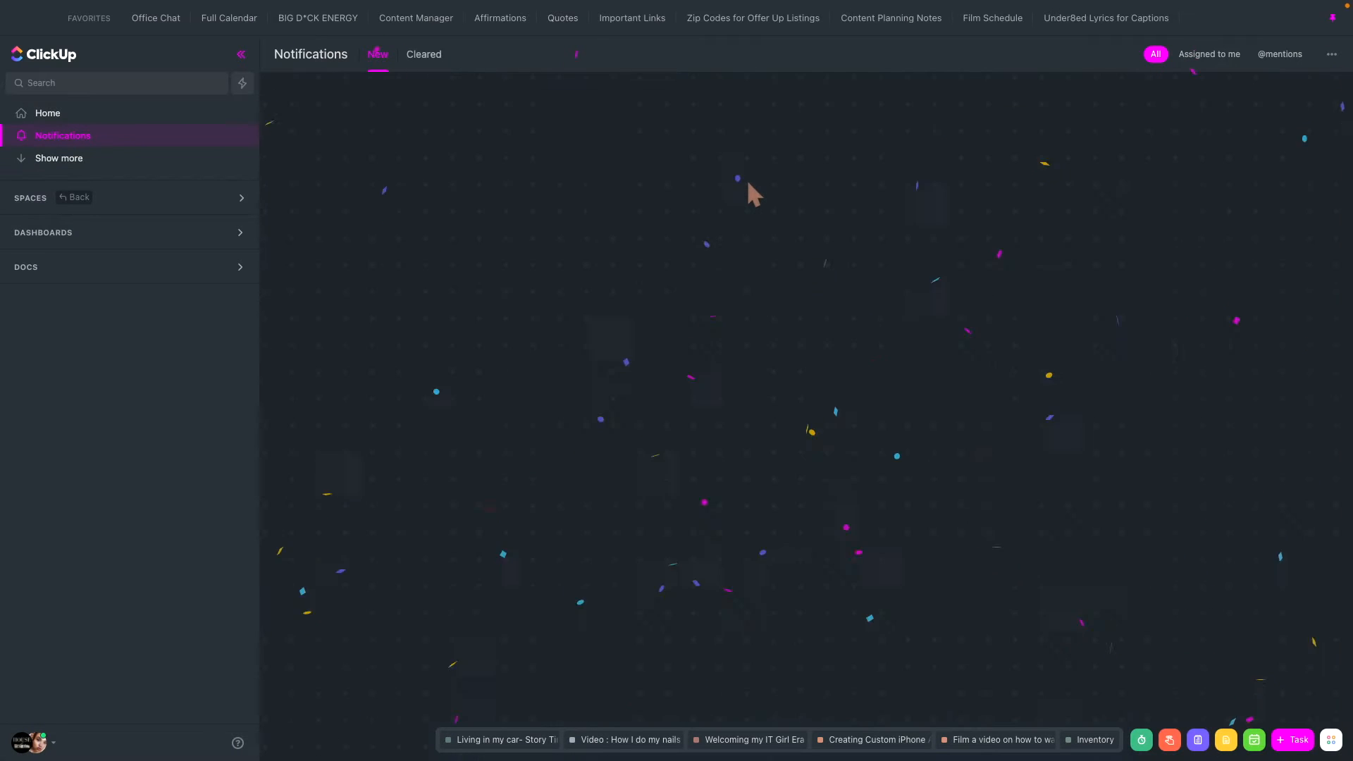
{"action": "left_click", "coordinate": [67, 117]}
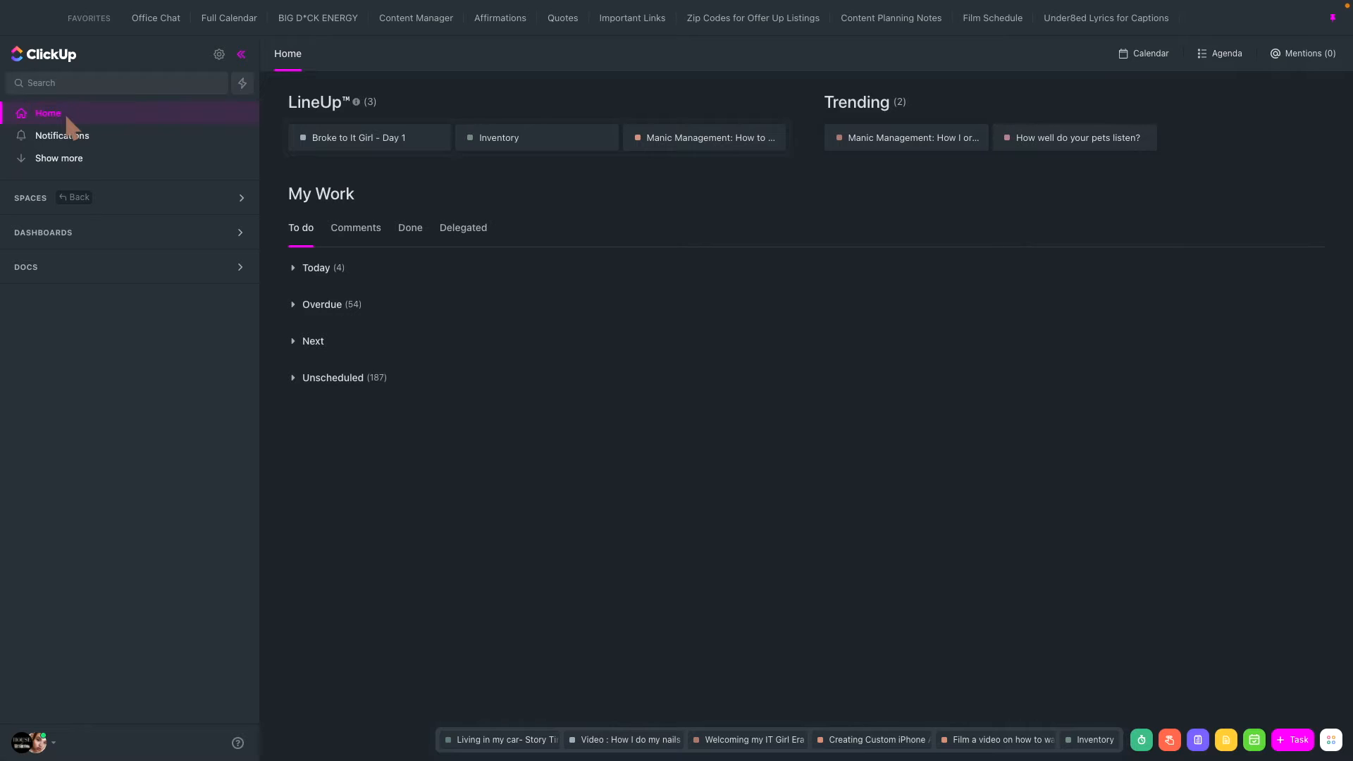
- Reopen the BIG D*CK ENERGY view and review its view settings, Show options and list of available columns
{"action": "left_click", "coordinate": [315, 22]}
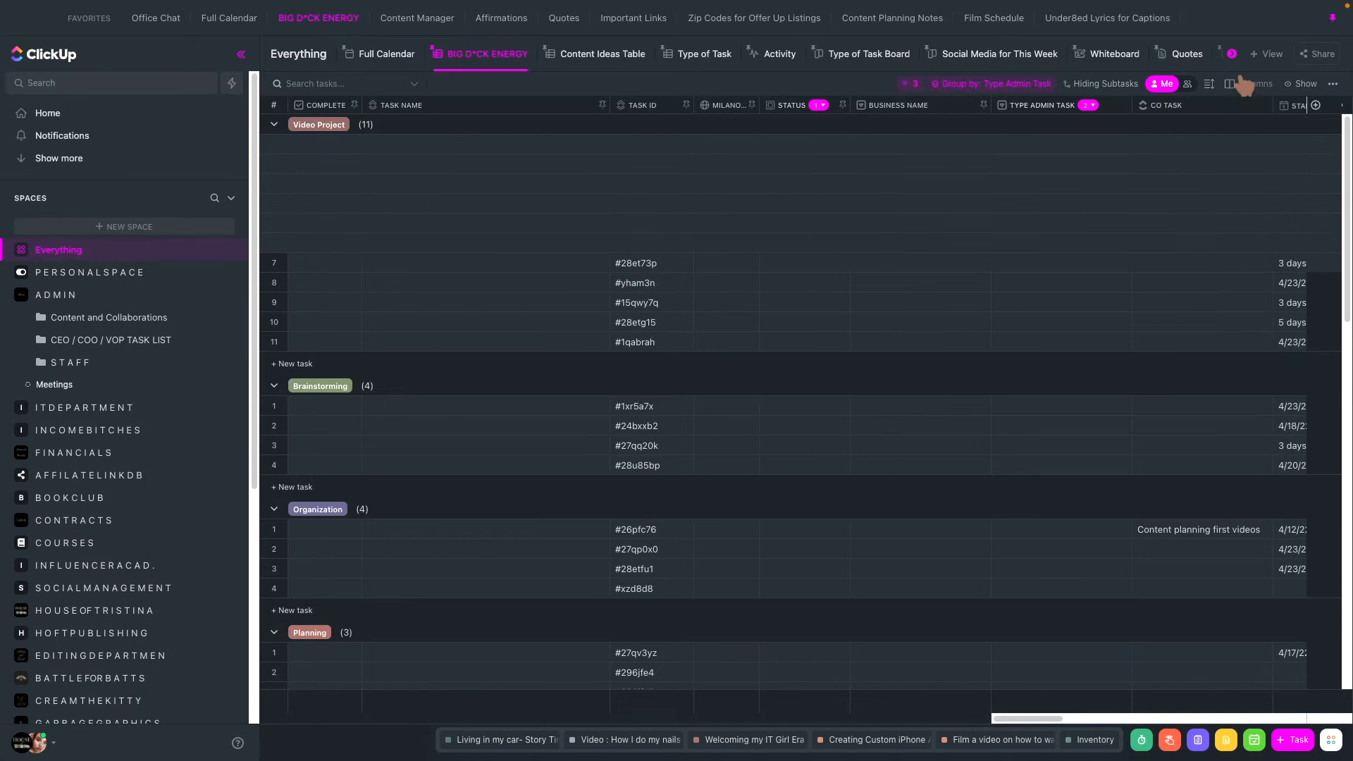
{"action": "left_click", "coordinate": [1332, 84]}
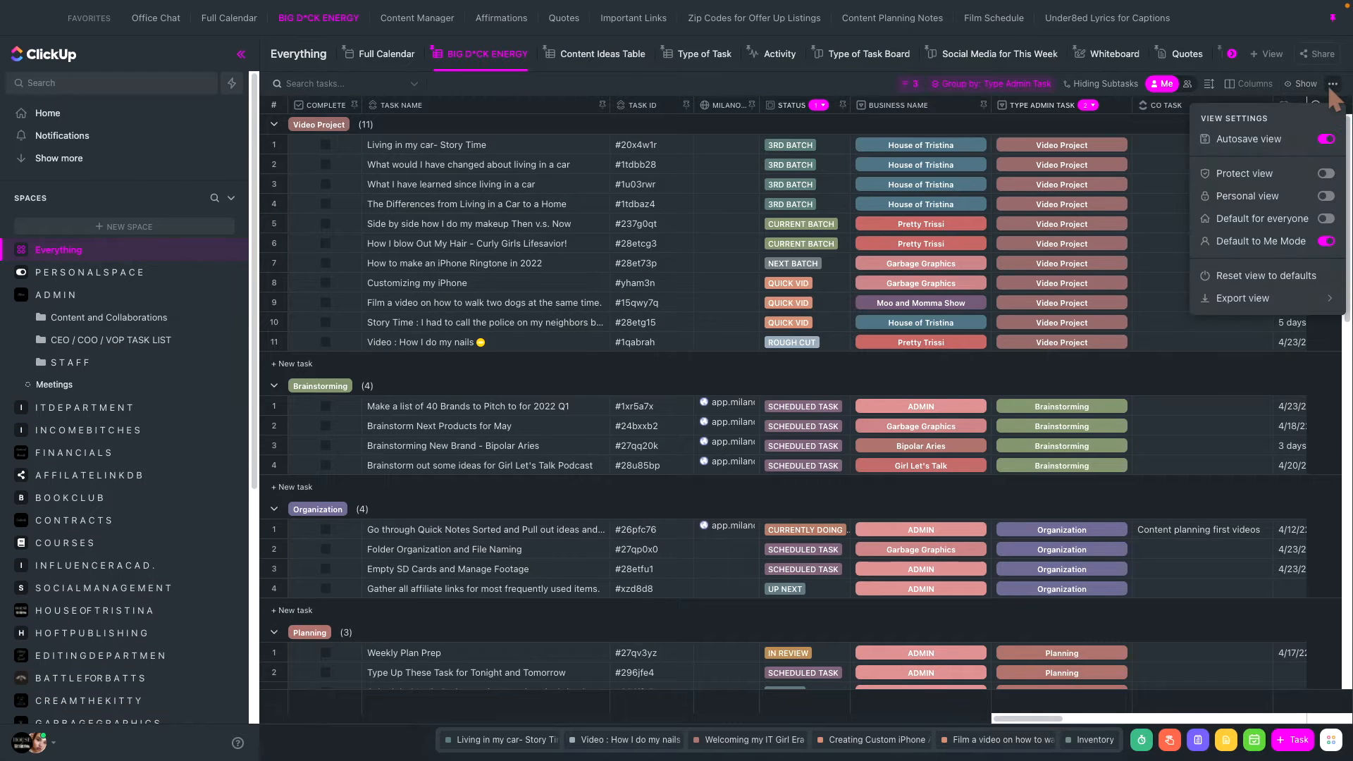
{"action": "left_click", "coordinate": [1304, 84]}
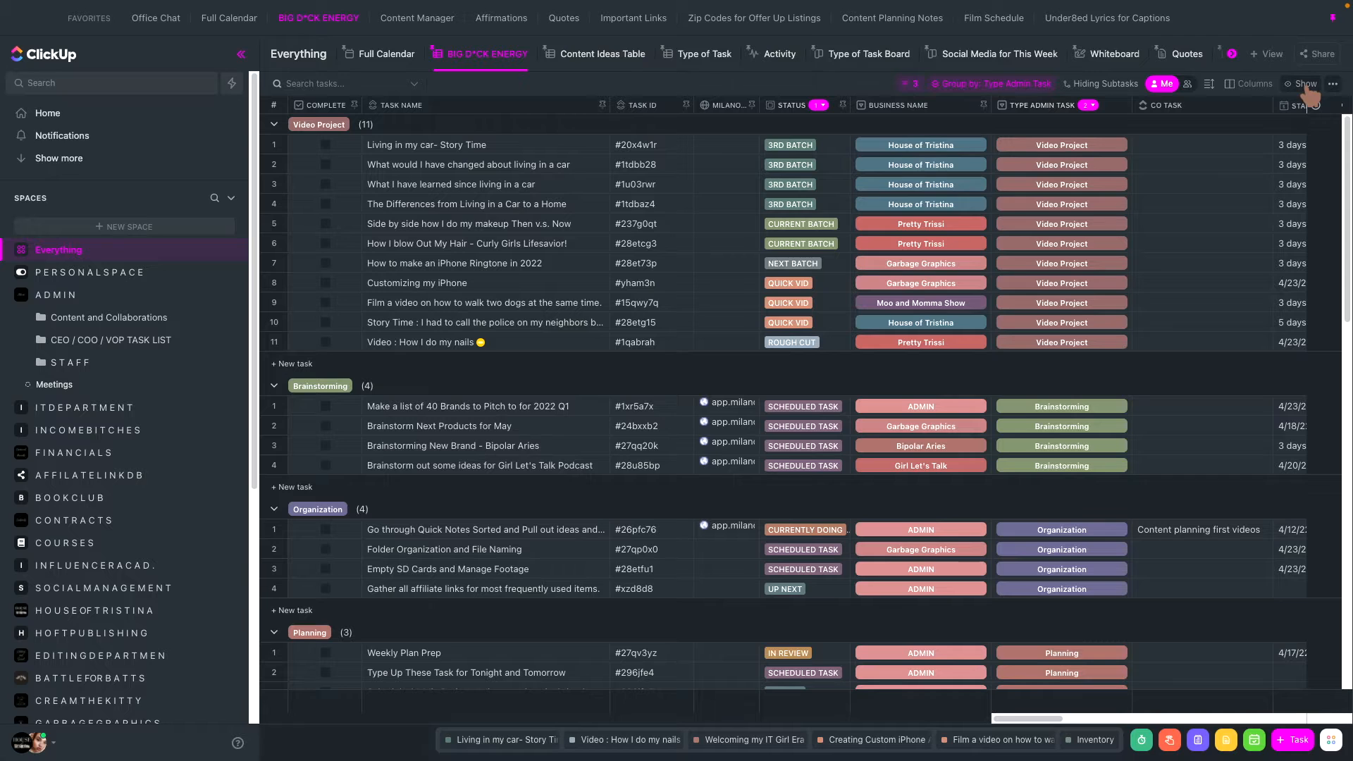
{"action": "left_click", "coordinate": [1305, 84]}
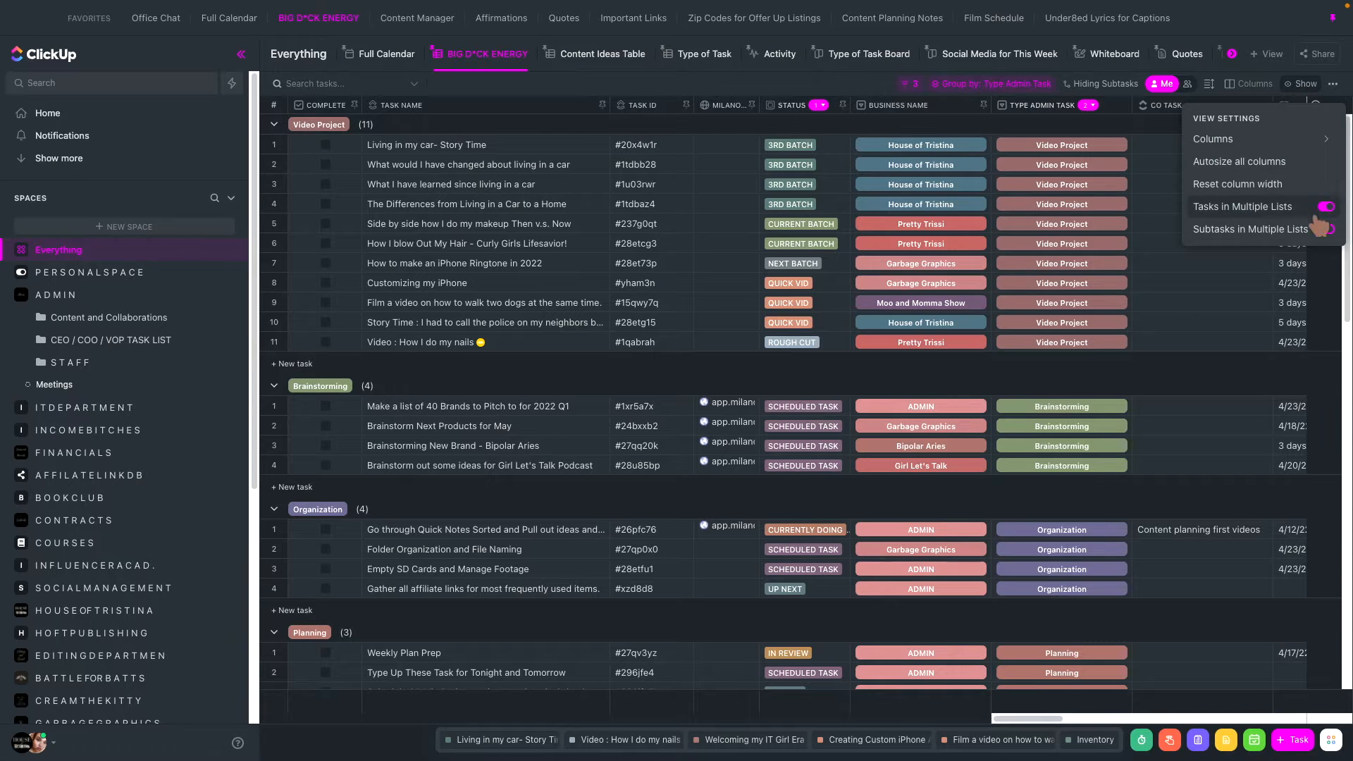
{"action": "left_click", "coordinate": [1250, 86]}
{"action": "left_click", "coordinate": [1252, 85]}
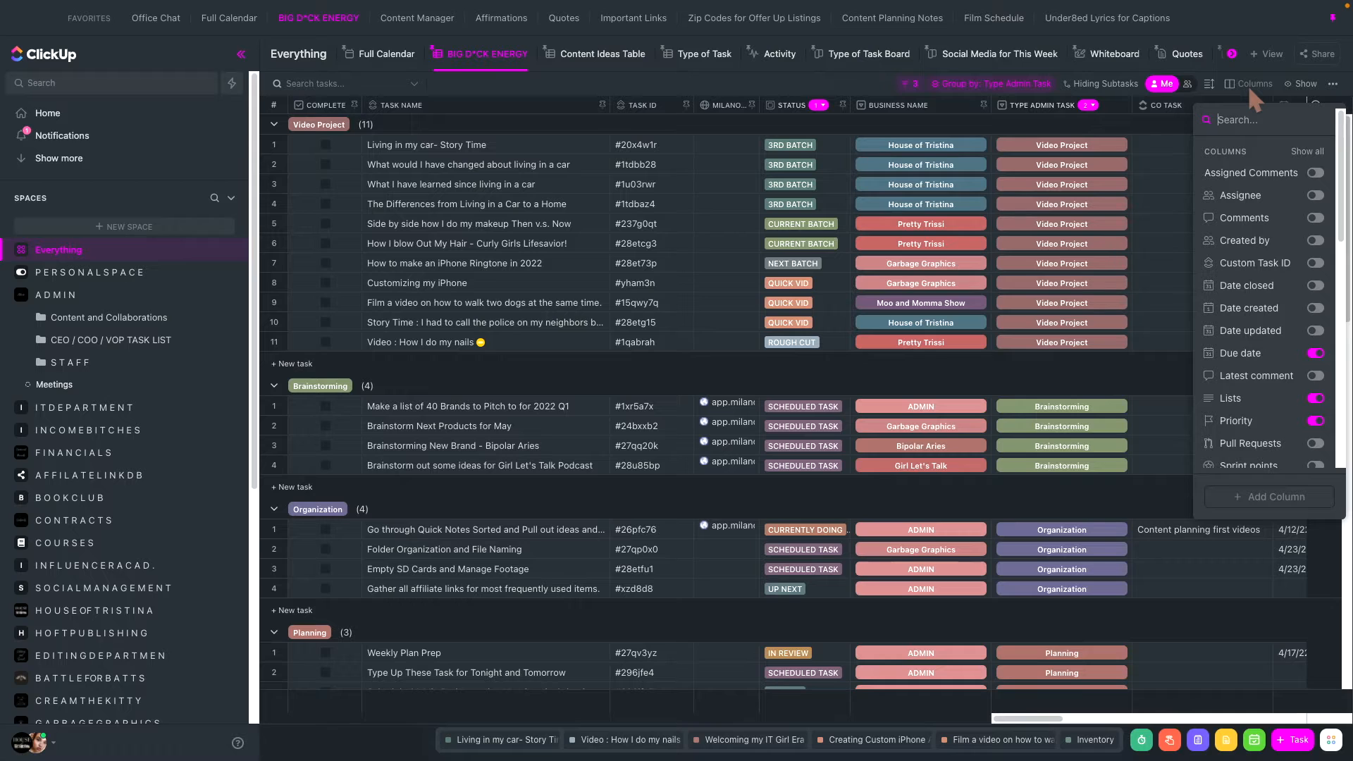
{"action": "left_click", "coordinate": [1248, 84]}
- Try the Medium row height for the task table and restore it to Small
{"action": "left_click", "coordinate": [1209, 84]}
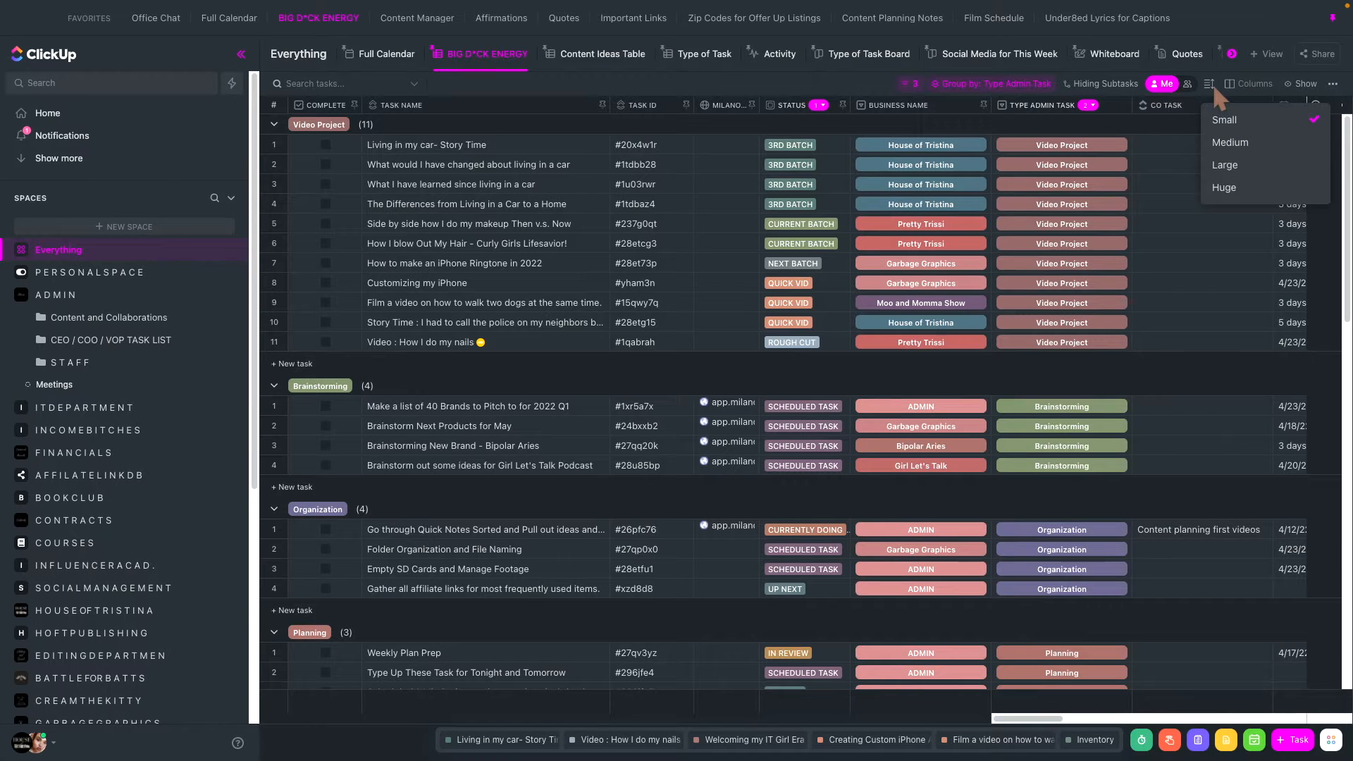
{"action": "left_click", "coordinate": [1231, 139]}
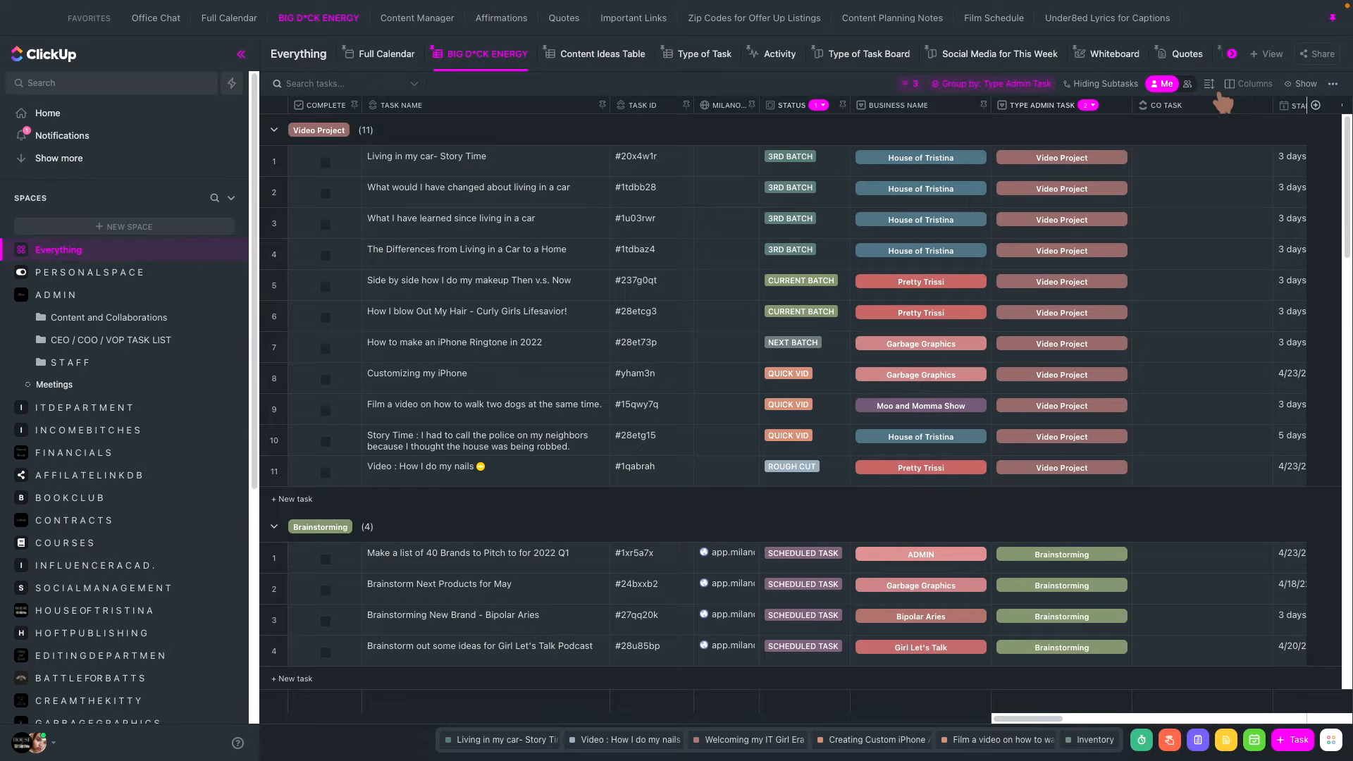
{"action": "left_click", "coordinate": [1209, 83]}
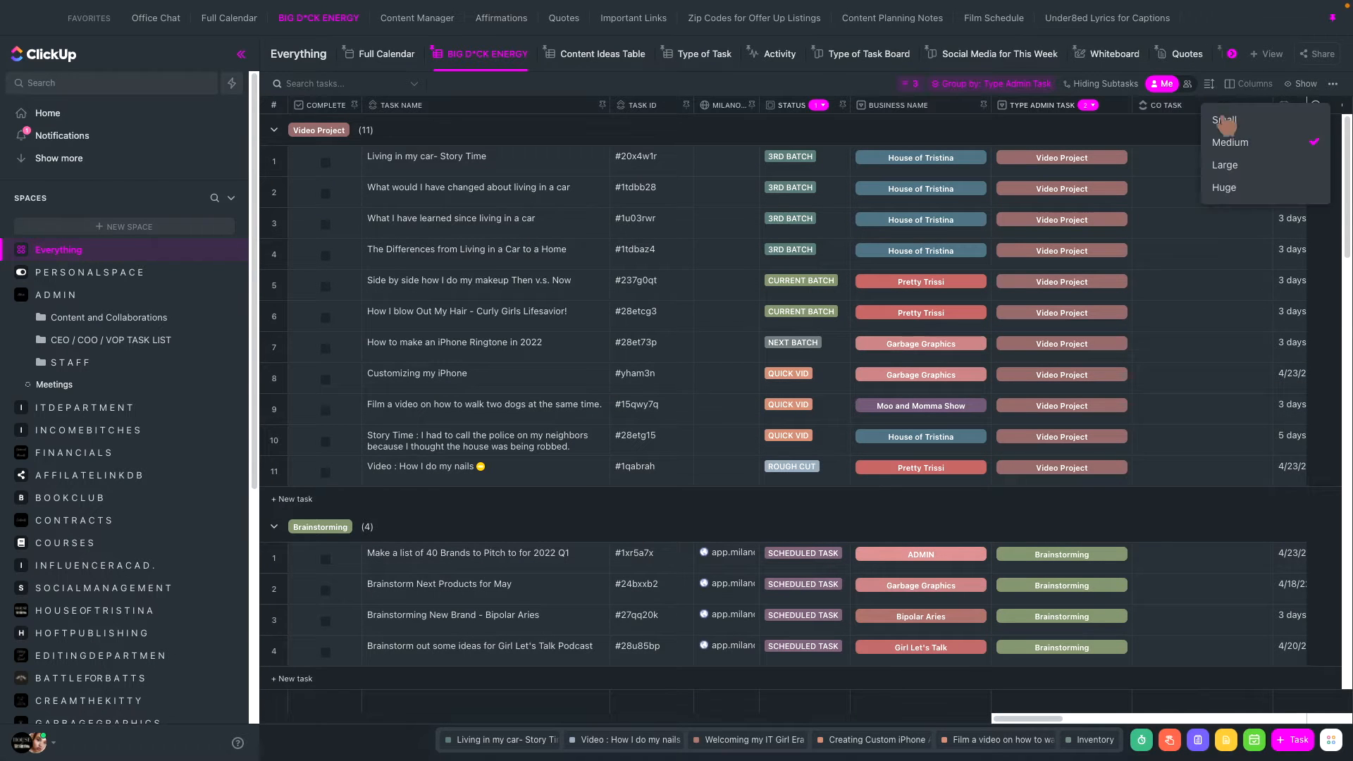
{"action": "left_click", "coordinate": [1224, 120]}
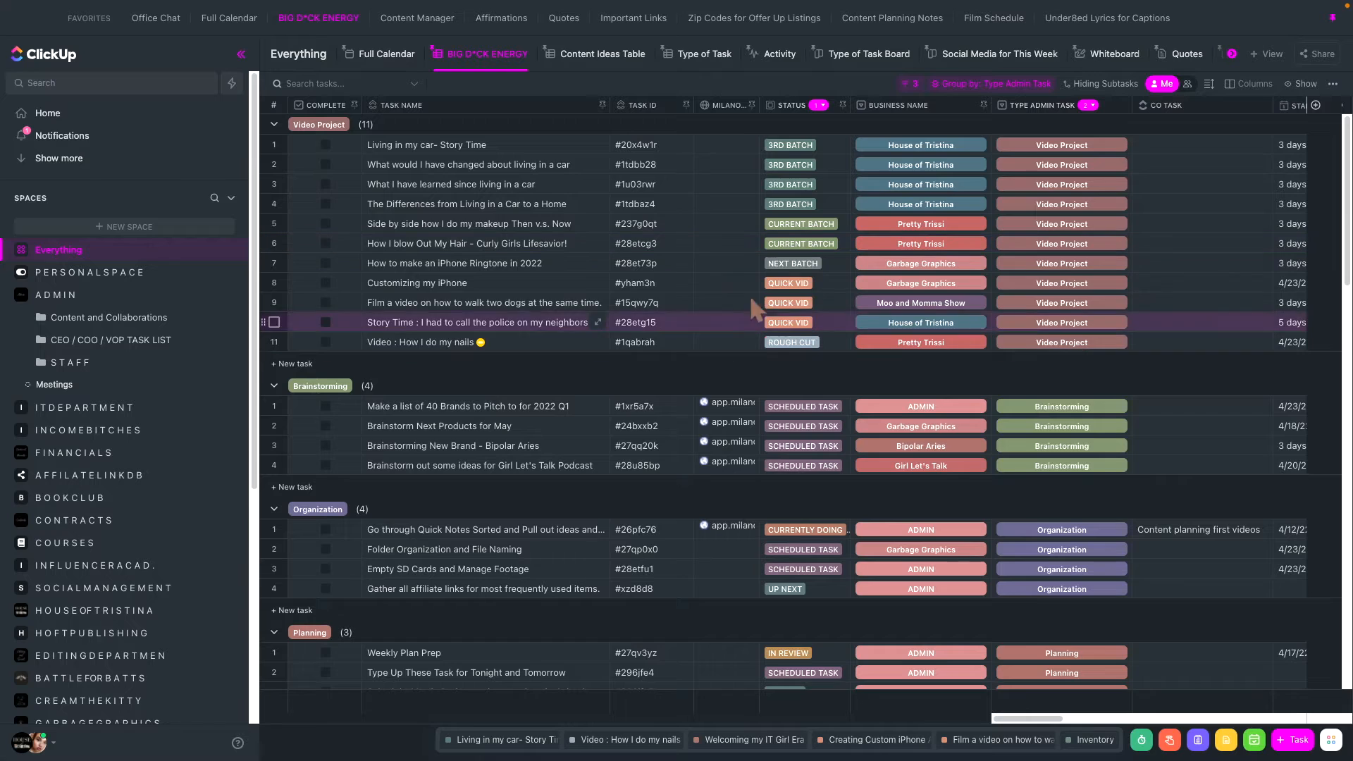
- Set the Type Admin Task field to Video Project for all four tasks in the Empty group
{"action": "scroll", "coordinate": [727, 293], "scroll_direction": "down", "scroll_amount": 10}
{"action": "scroll", "coordinate": [727, 293], "scroll_direction": "down", "scroll_amount": 3}
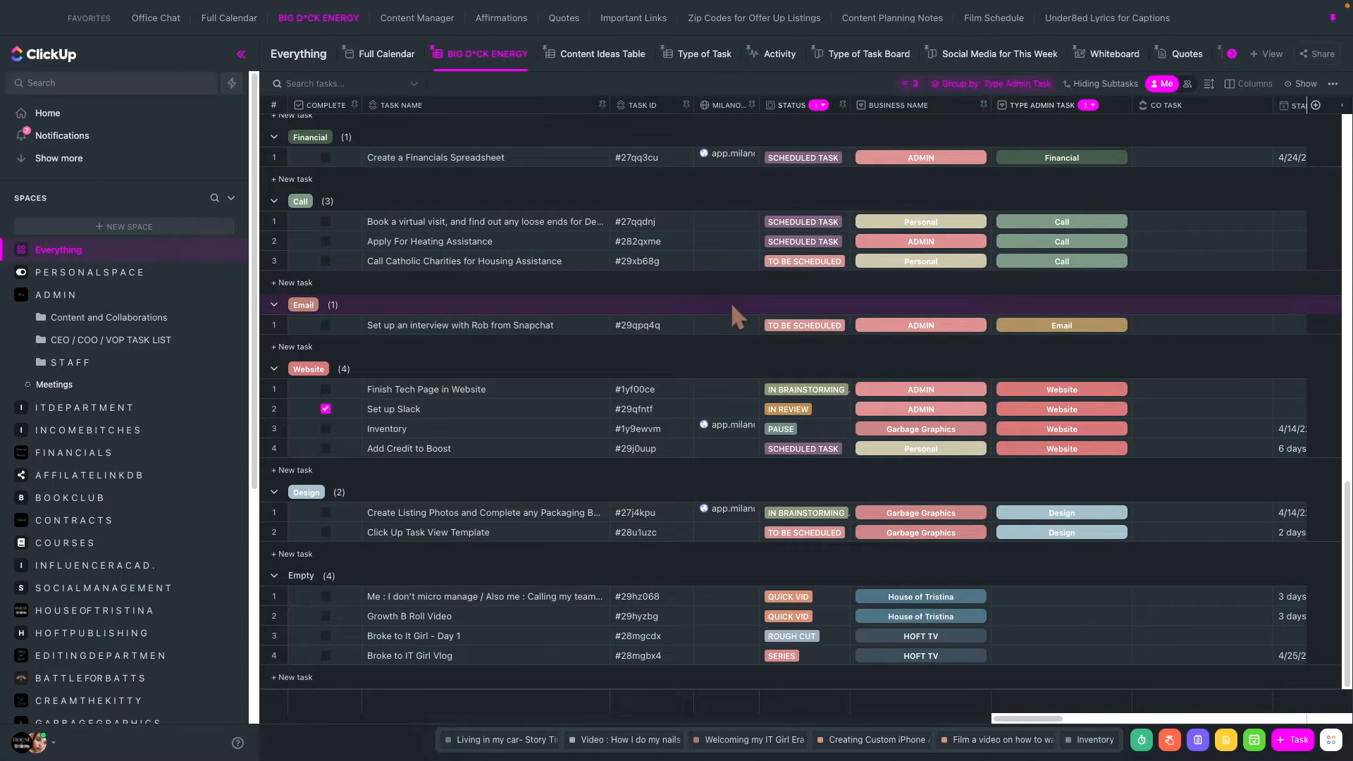
{"action": "left_click", "coordinate": [1043, 597]}
{"action": "type", "text": "v"}
{"action": "left_click", "coordinate": [1069, 611]}
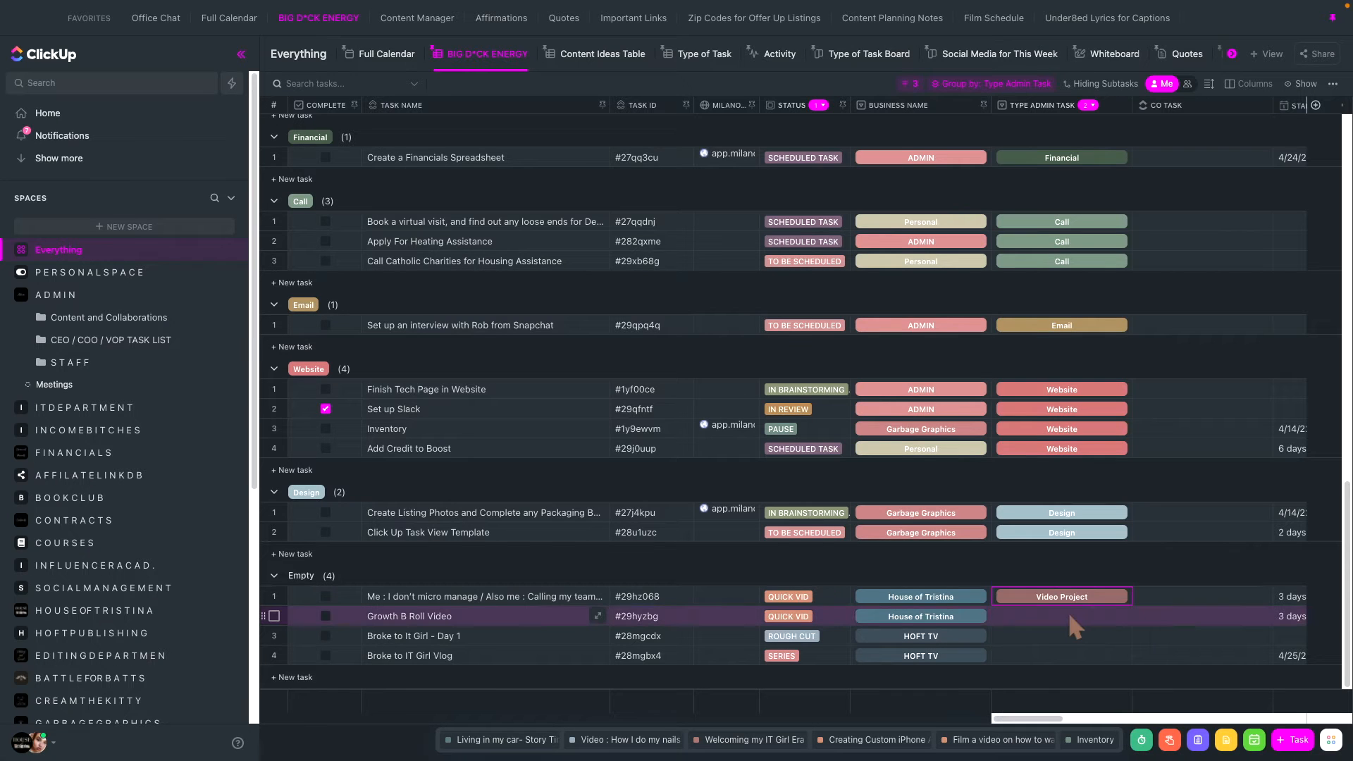
{"action": "left_click", "coordinate": [1070, 616]}
{"action": "left_click", "coordinate": [1069, 629]}
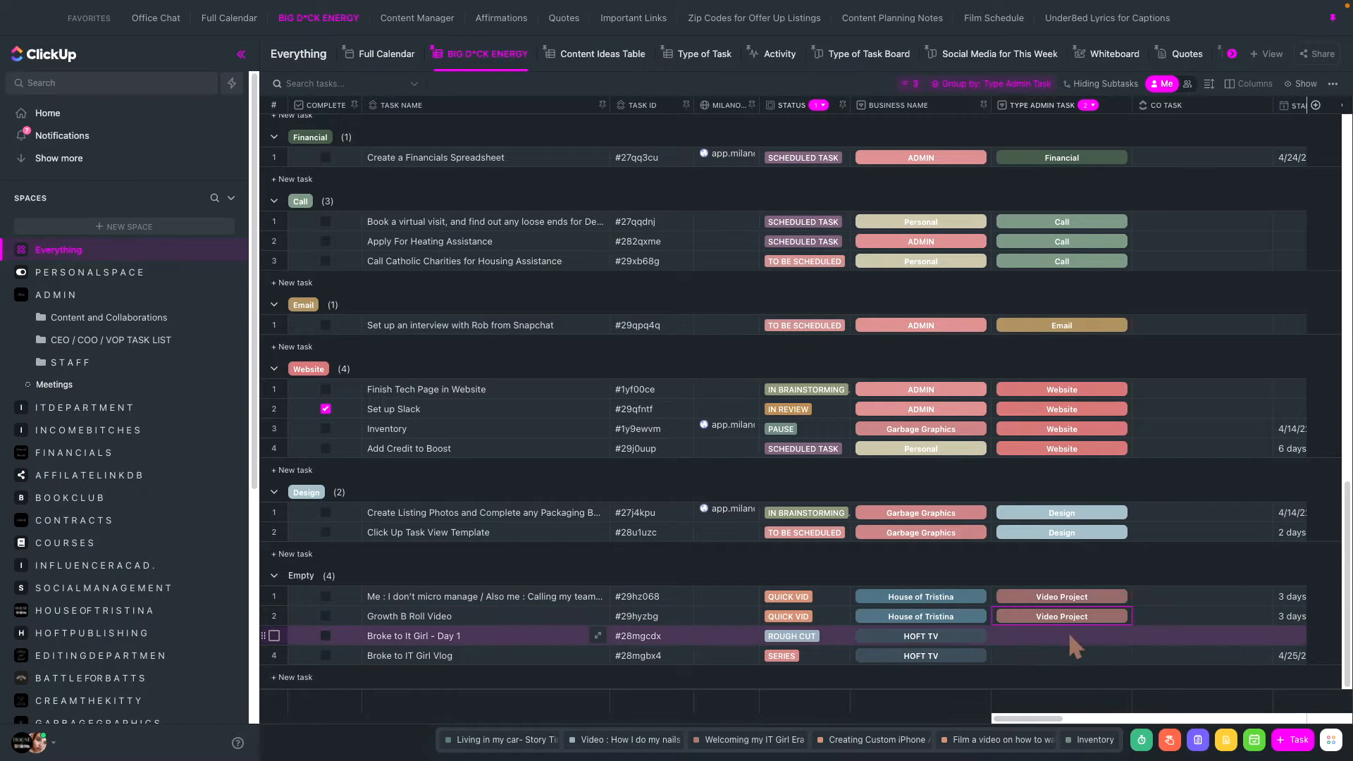
{"action": "left_click", "coordinate": [1065, 640]}
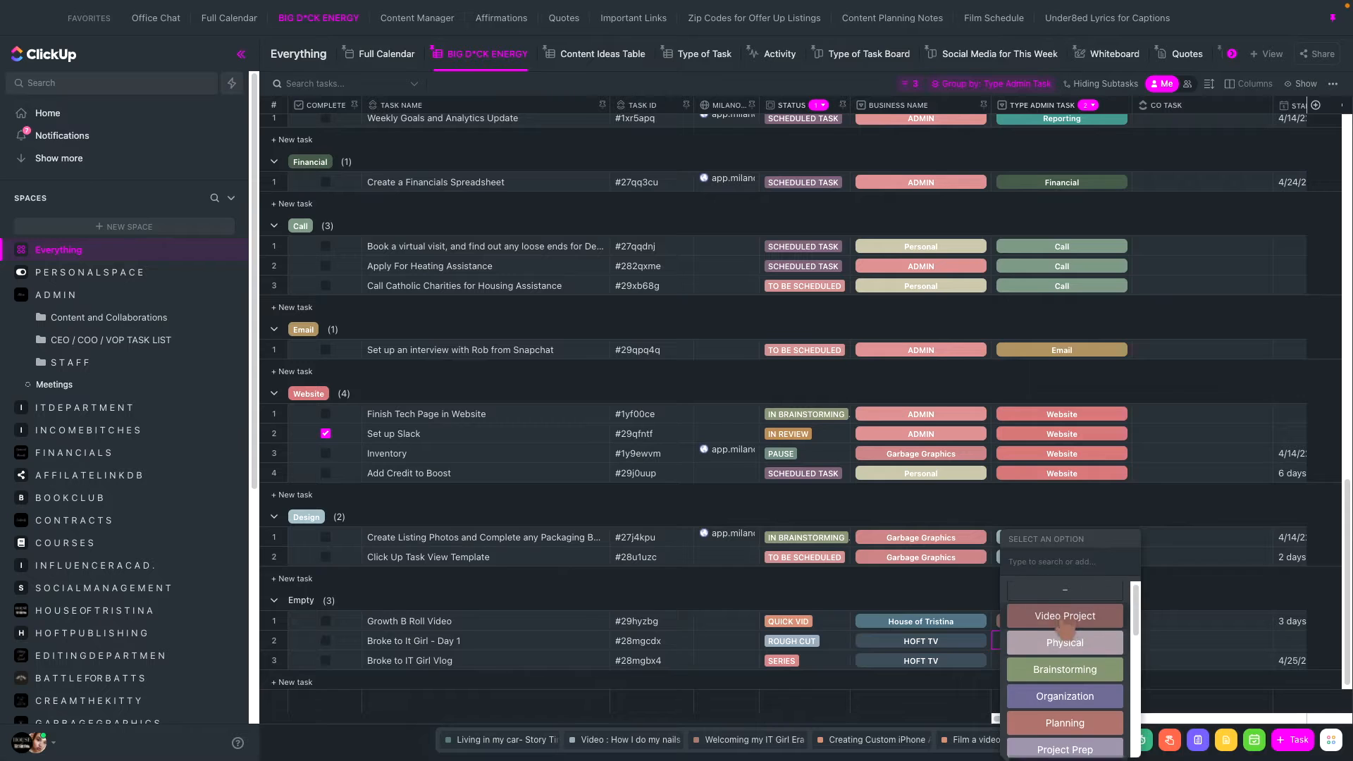
{"action": "left_click", "coordinate": [1070, 647]}
{"action": "left_click", "coordinate": [1057, 660]}
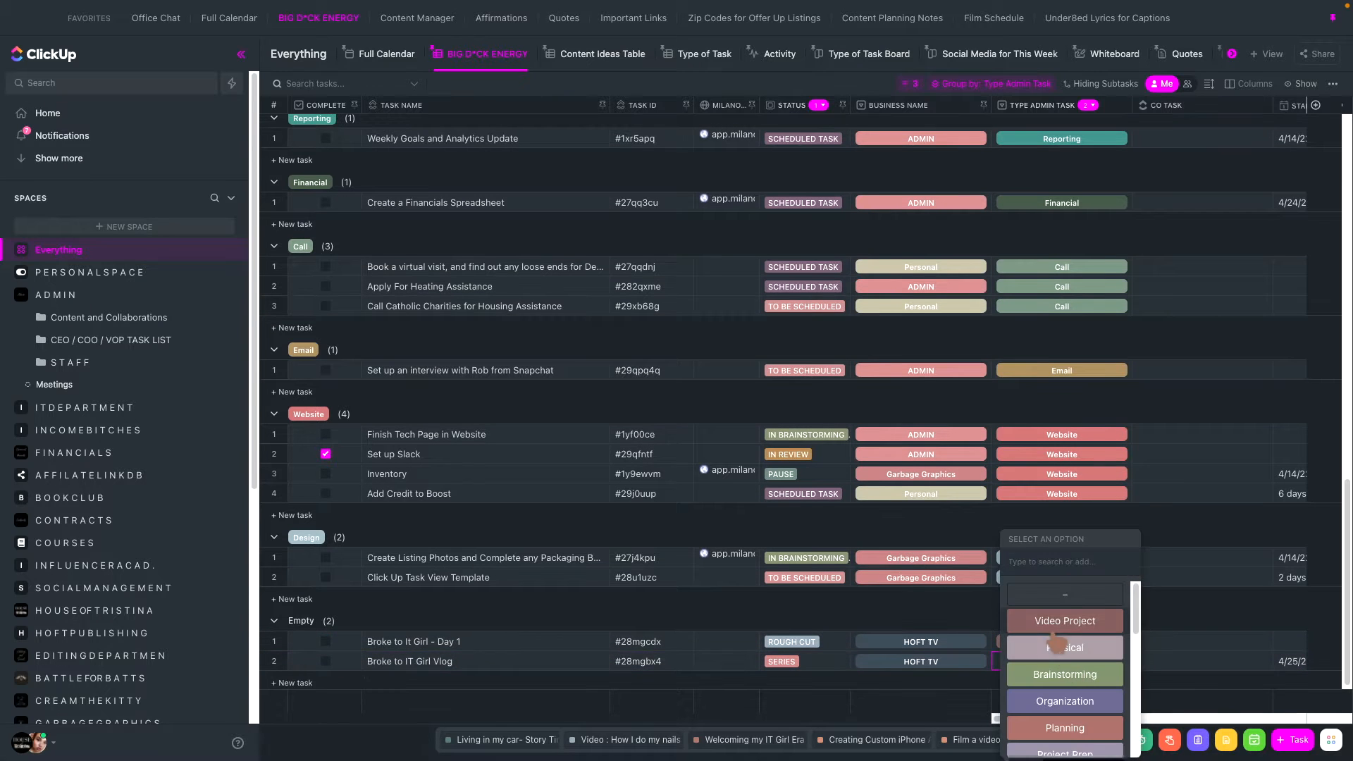
{"action": "left_click", "coordinate": [1050, 623]}
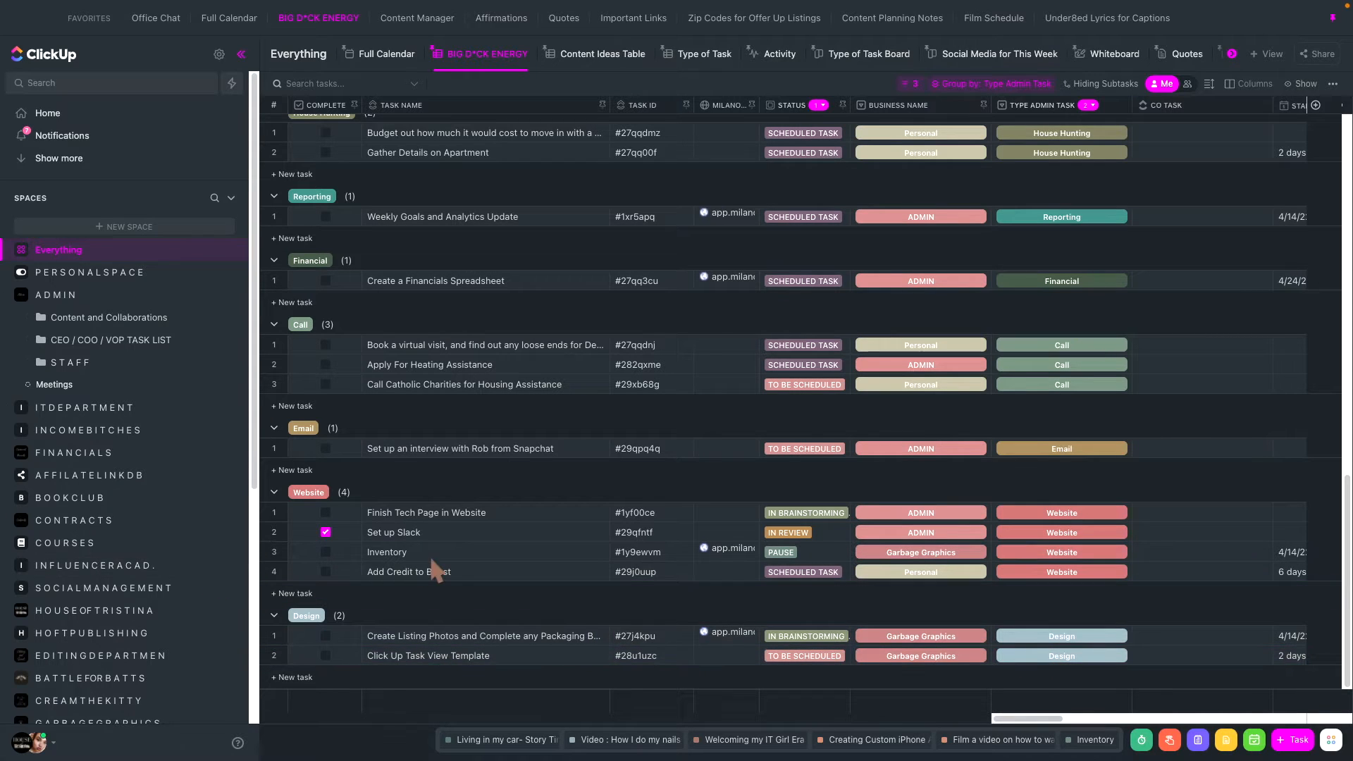
- Open the Business Name field for editing and review its list of options
{"action": "scroll", "coordinate": [341, 484], "scroll_direction": "up", "scroll_amount": 10}
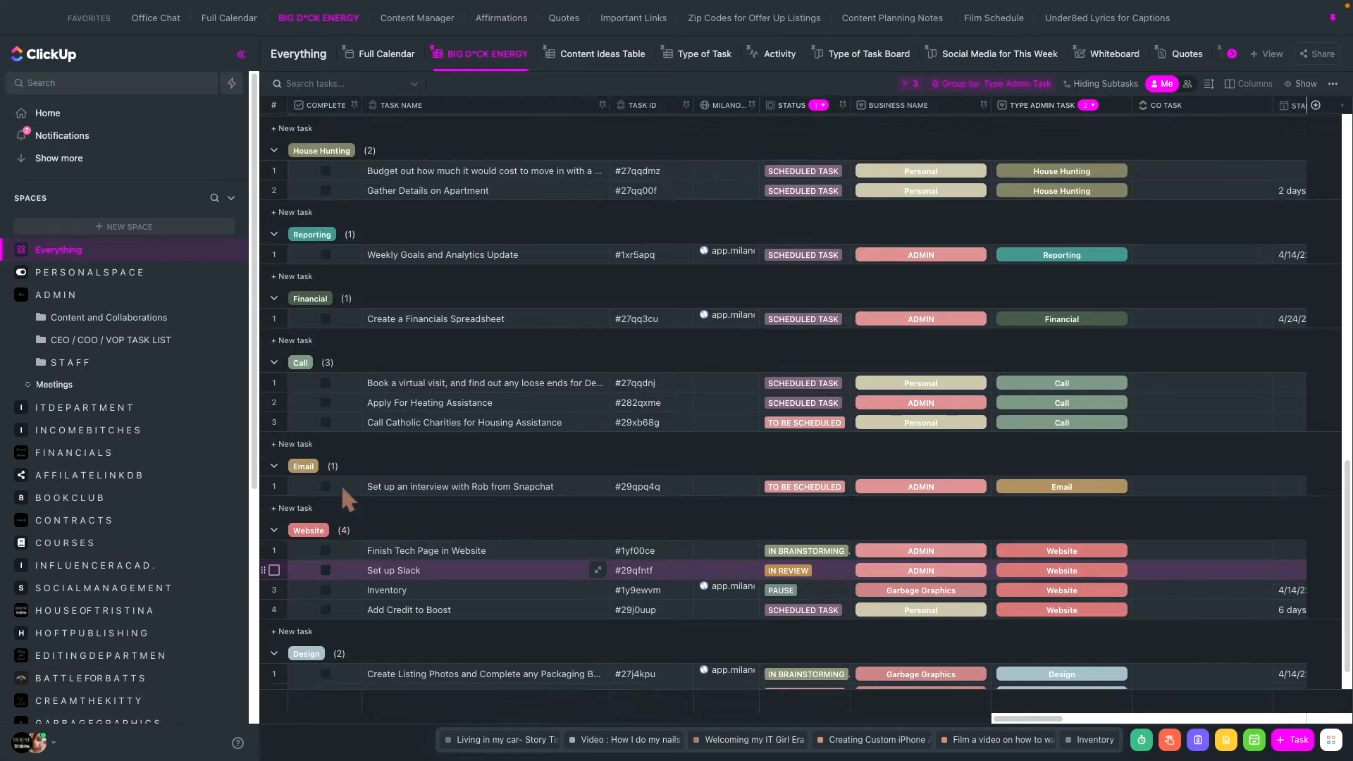
{"action": "left_click", "coordinate": [963, 343]}
{"action": "scroll", "coordinate": [975, 592], "scroll_direction": "down", "scroll_amount": 5}
{"action": "left_click", "coordinate": [941, 599]}
{"action": "scroll", "coordinate": [451, 398], "scroll_direction": "down", "scroll_amount": 10}
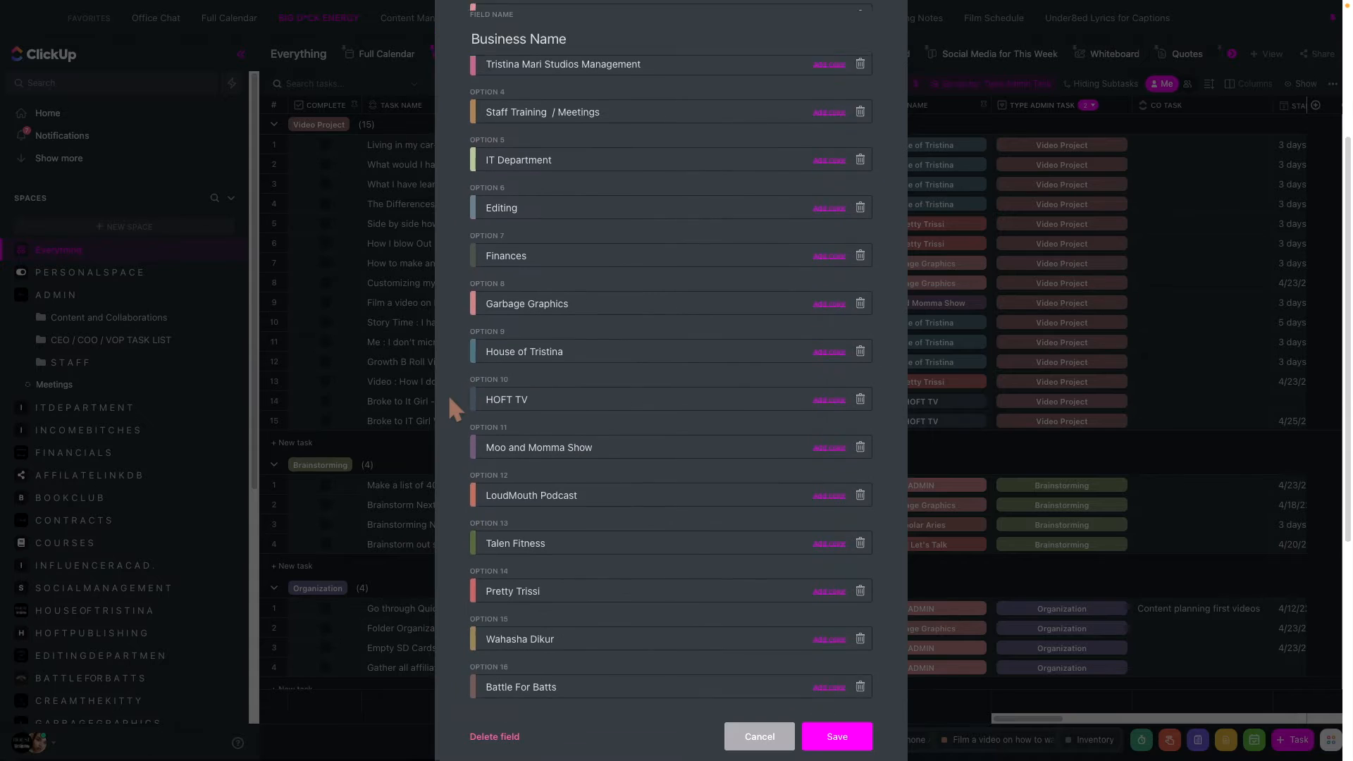
- Try adding a blank option coloured #b67f7f to the Business Name field, delete that option and save the field
{"action": "left_click", "coordinate": [551, 658]}
{"action": "left_click", "coordinate": [832, 620]}
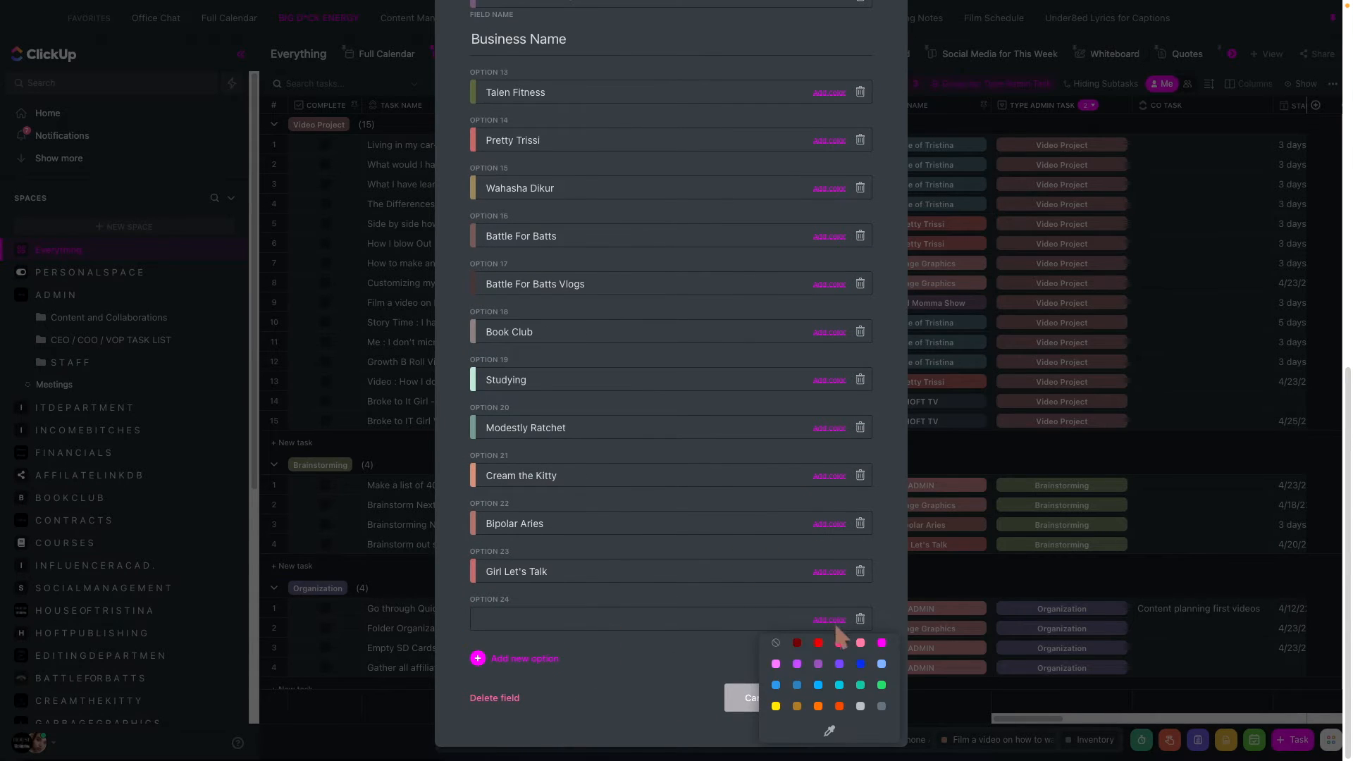
{"action": "left_click", "coordinate": [829, 731]}
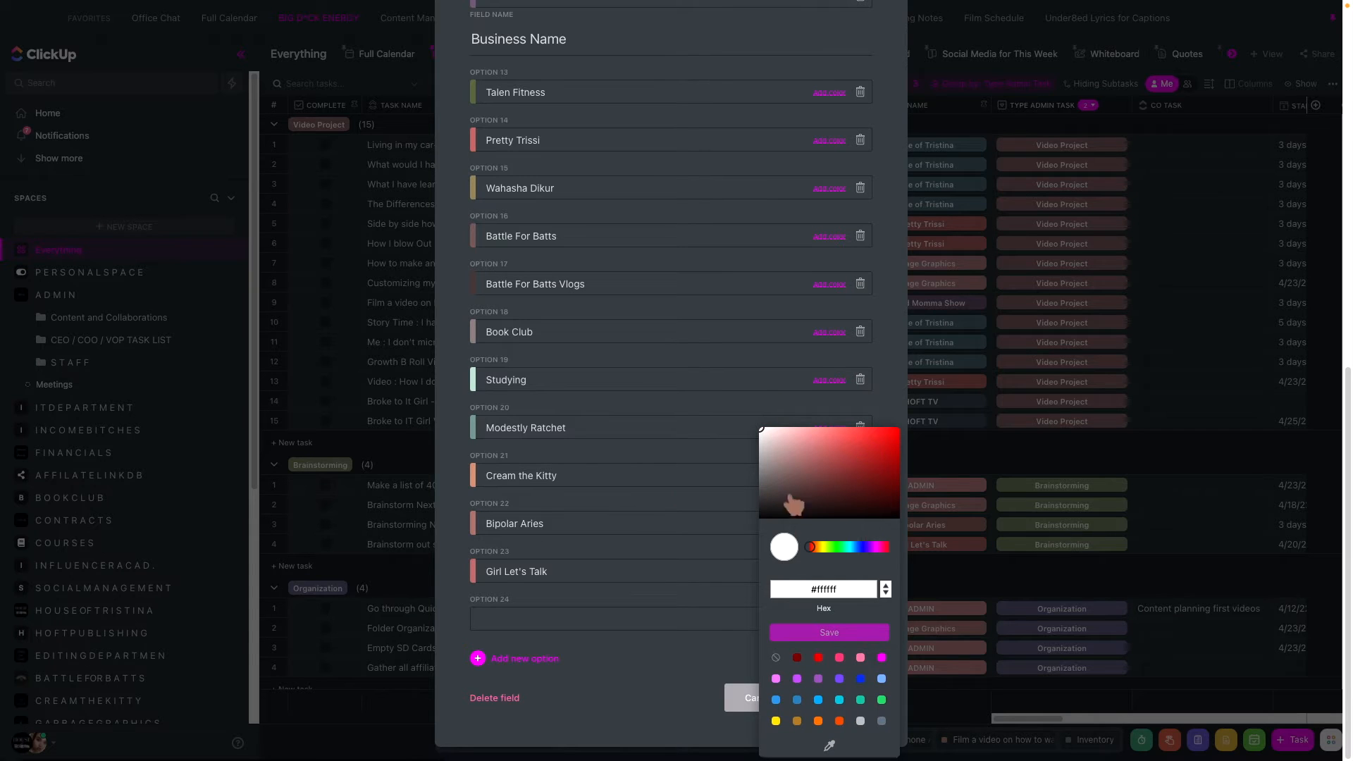
{"action": "left_click", "coordinate": [829, 746]}
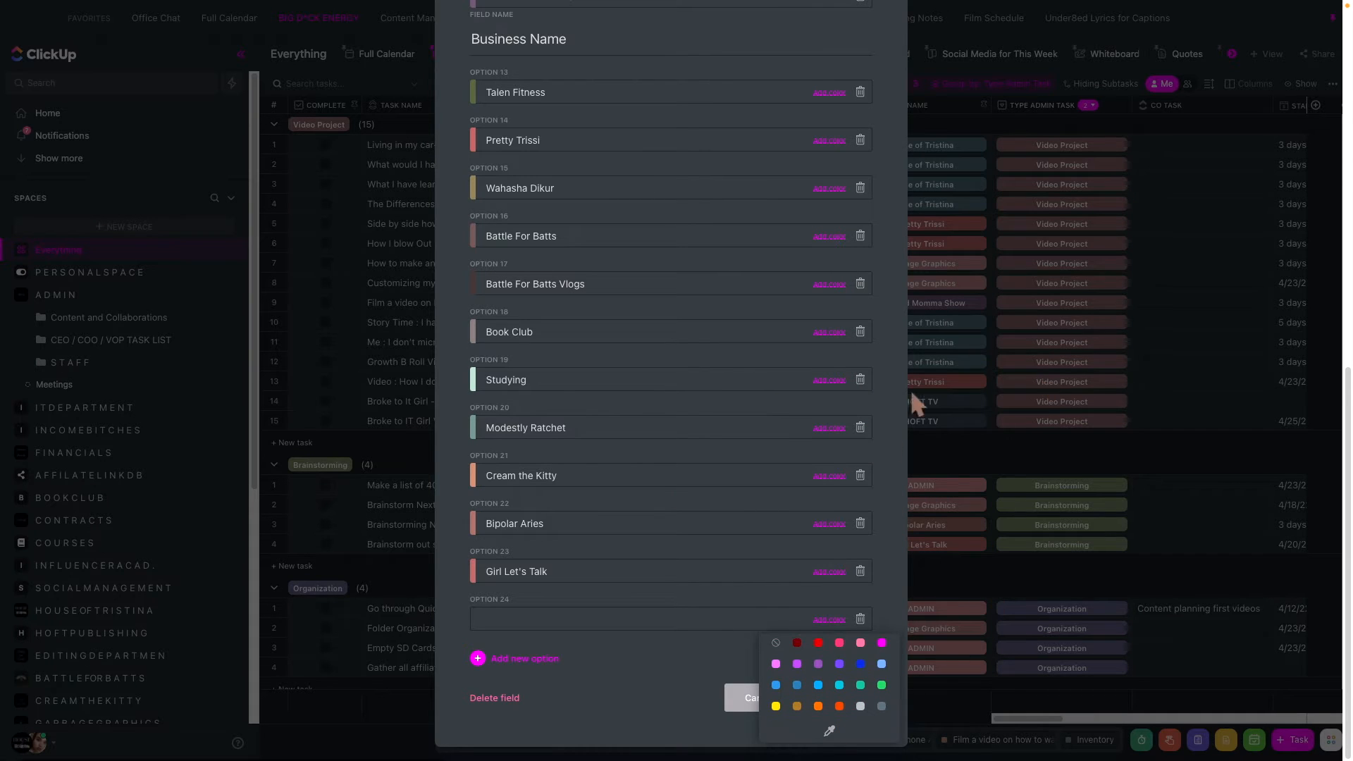
{"action": "left_click", "coordinate": [829, 731]}
{"action": "left_click", "coordinate": [767, 447]}
{"action": "mouse_move", "coordinate": [766, 446]}
{"action": "left_mouse_down"}
{"action": "mouse_move", "coordinate": [874, 489]}
{"action": "mouse_move", "coordinate": [802, 453]}
{"action": "left_mouse_up"}
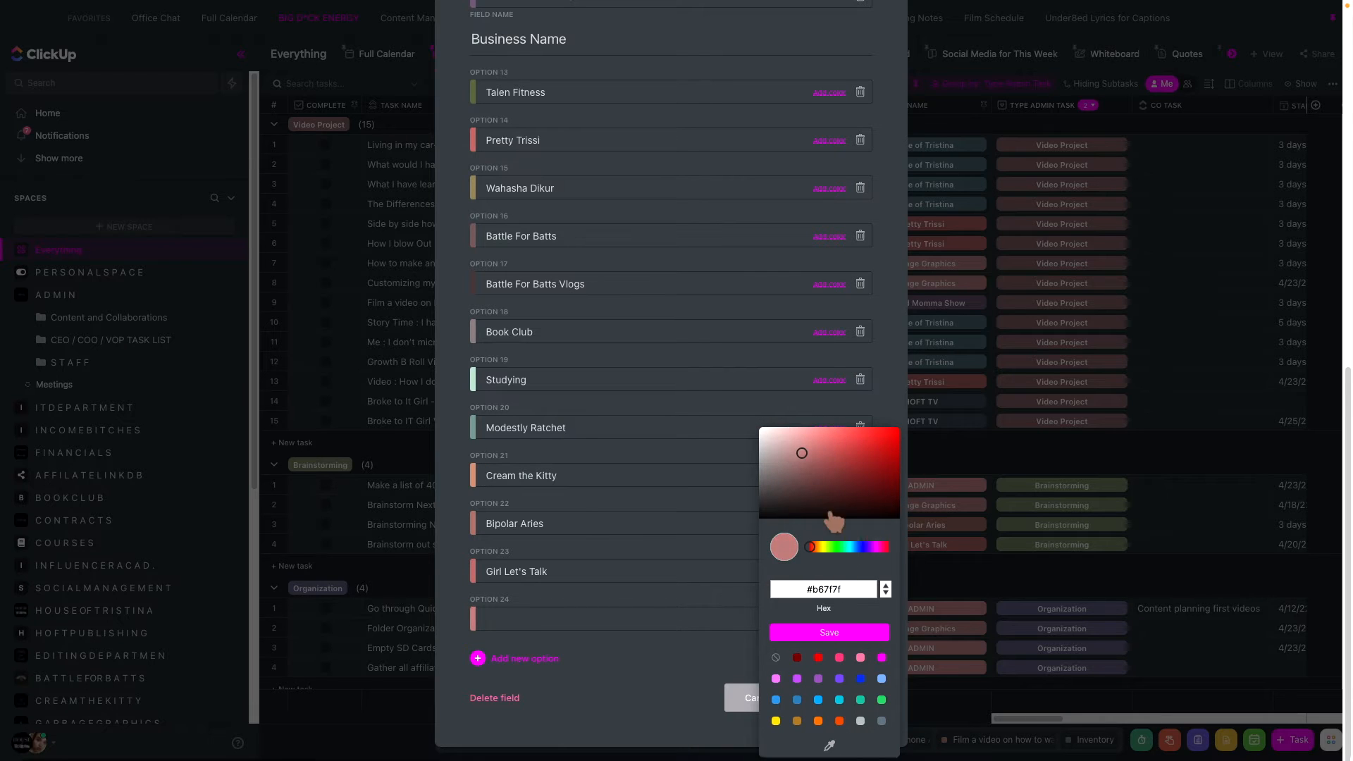
{"action": "left_click", "coordinate": [647, 661]}
{"action": "left_click", "coordinate": [860, 619]}
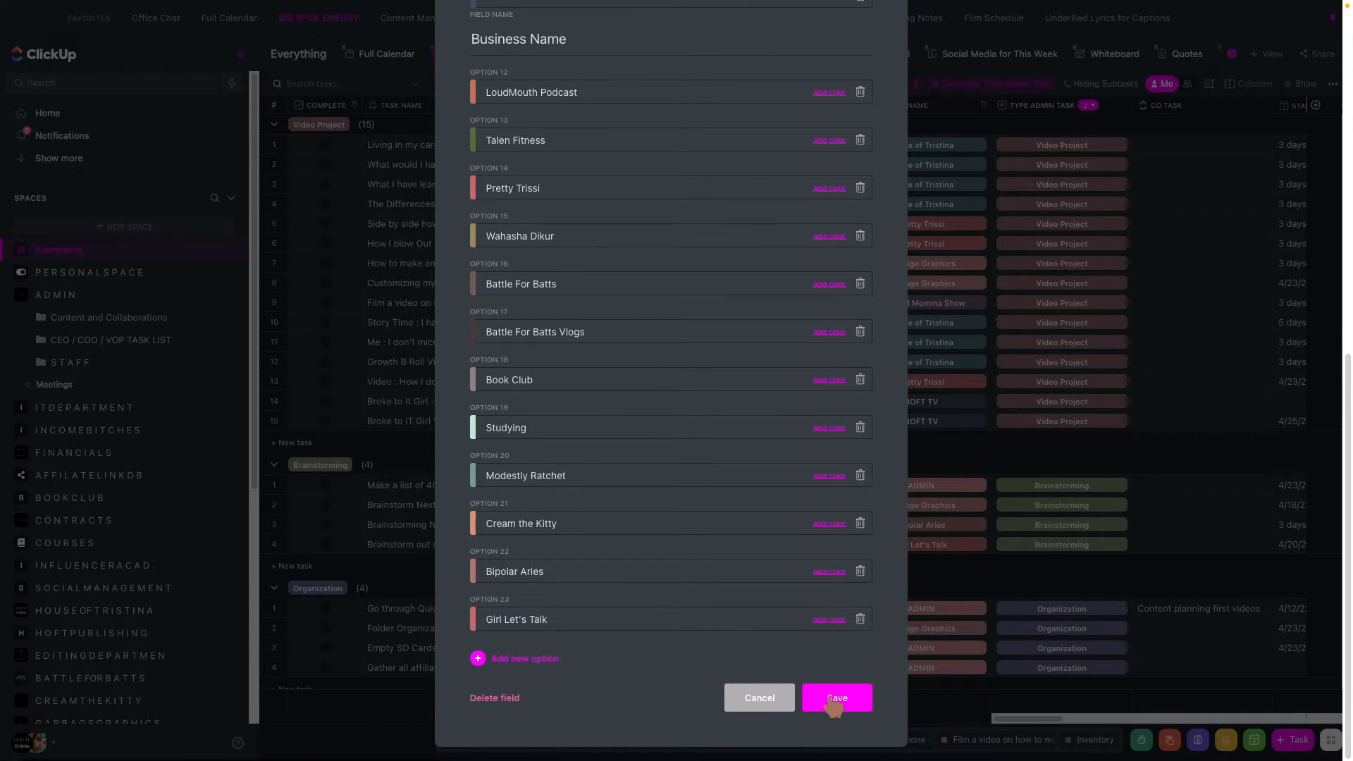
{"action": "left_click", "coordinate": [835, 699]}
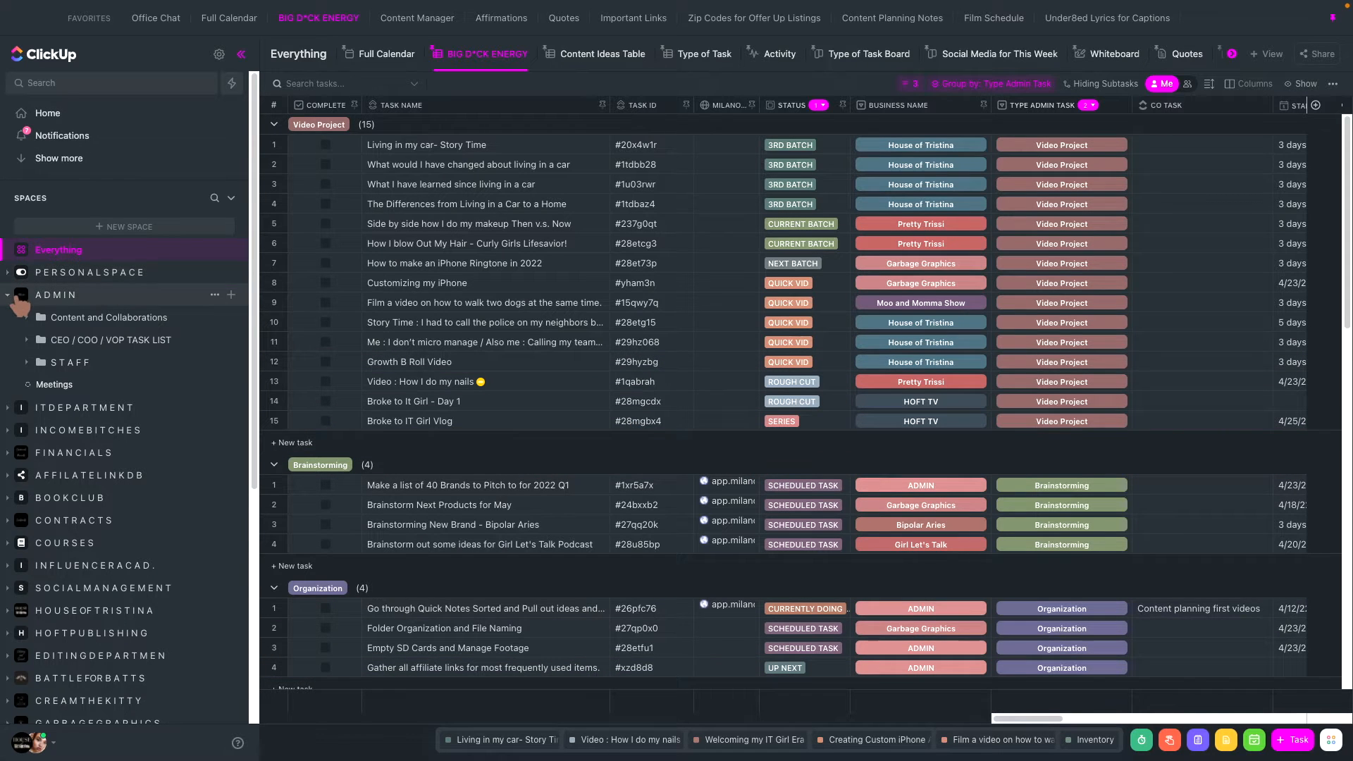
- Open the notifications and resolve both "Needs reviewing." comments on the Set up Slack task
{"action": "left_click", "coordinate": [84, 137]}
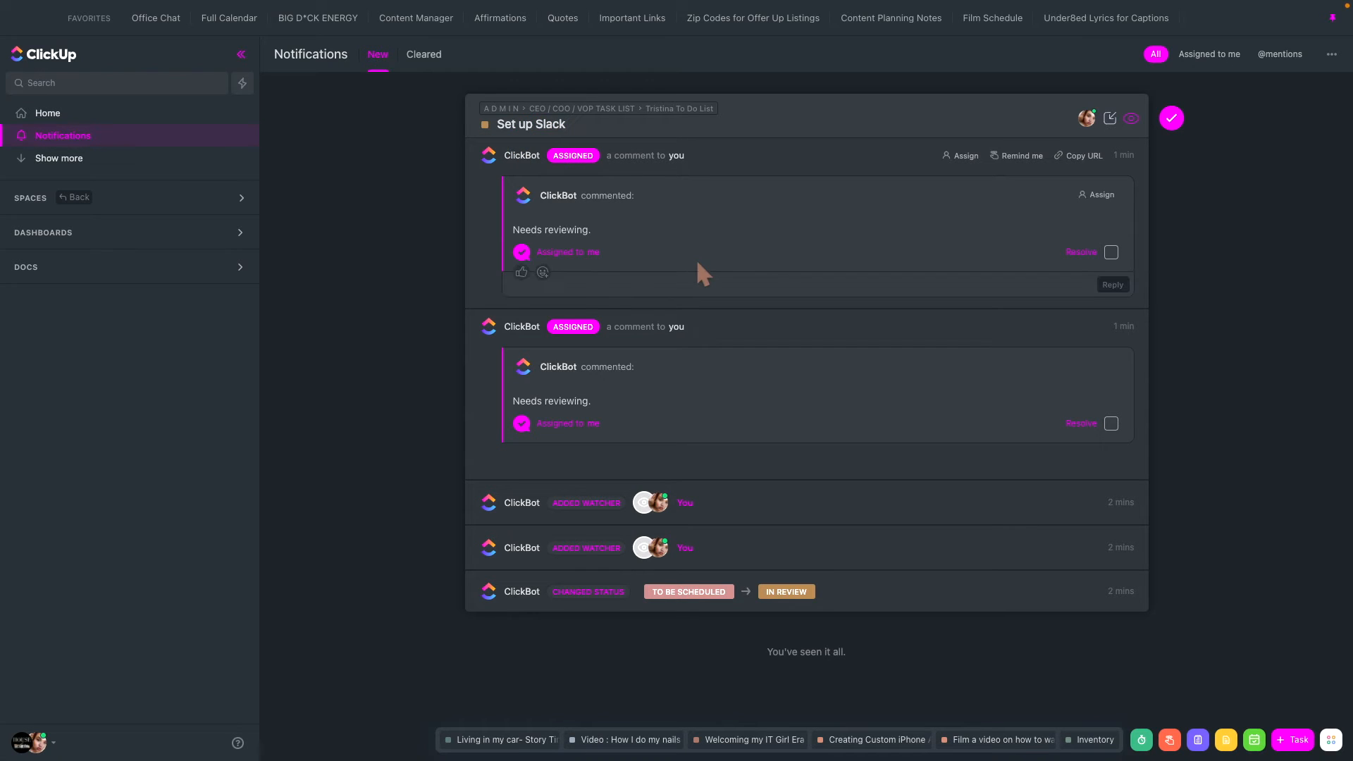
{"action": "left_click", "coordinate": [1112, 252]}
{"action": "left_click", "coordinate": [1112, 423]}
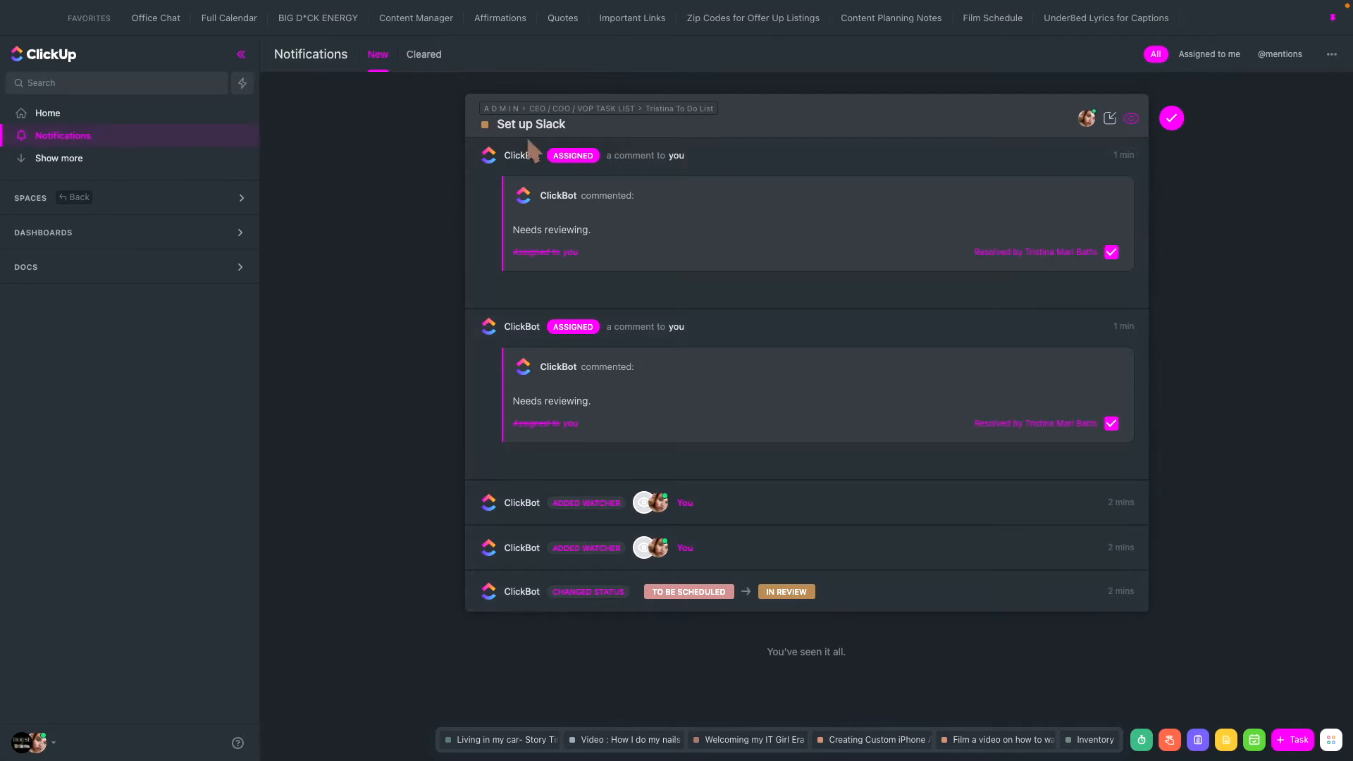
- Set the Set up Slack task's status to Complete and clear its notification
{"action": "left_click", "coordinate": [485, 125]}
{"action": "left_click", "coordinate": [538, 403]}
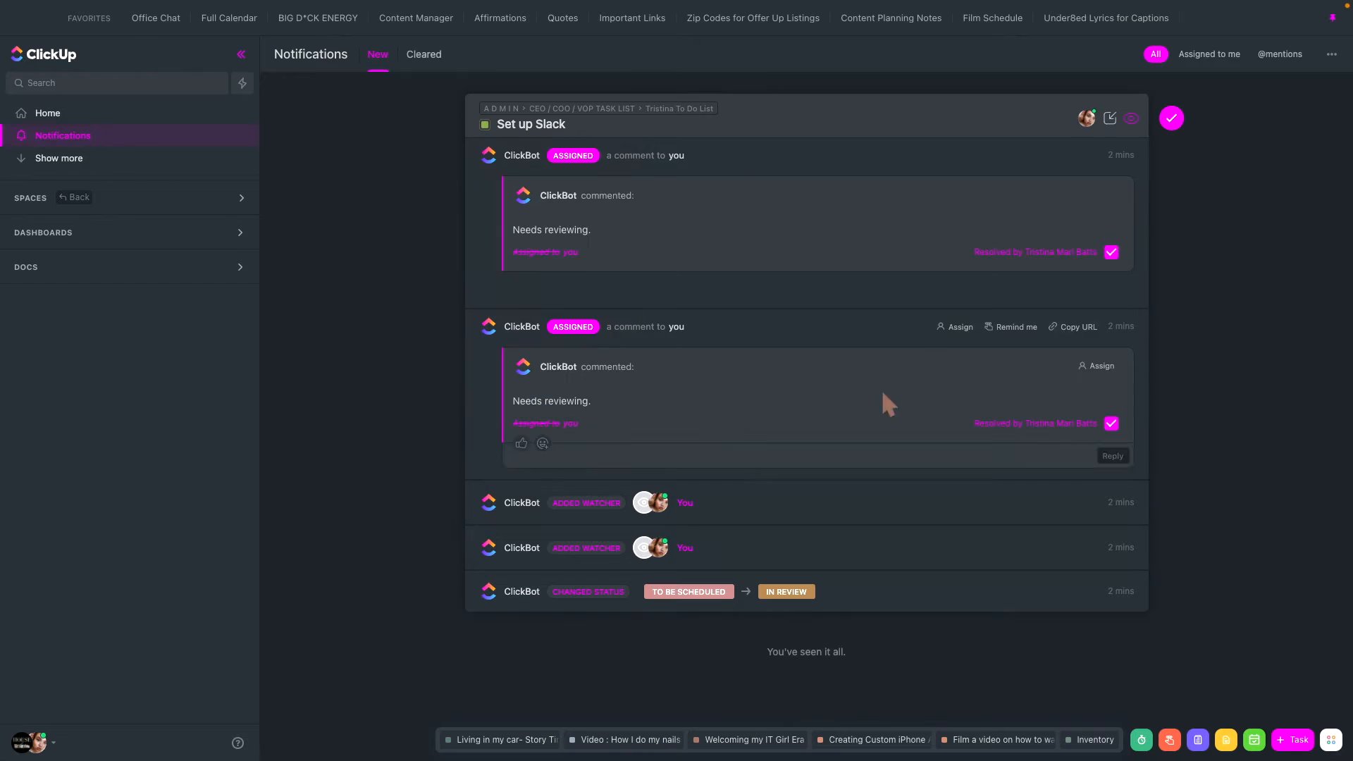
{"action": "left_click", "coordinate": [1171, 118]}
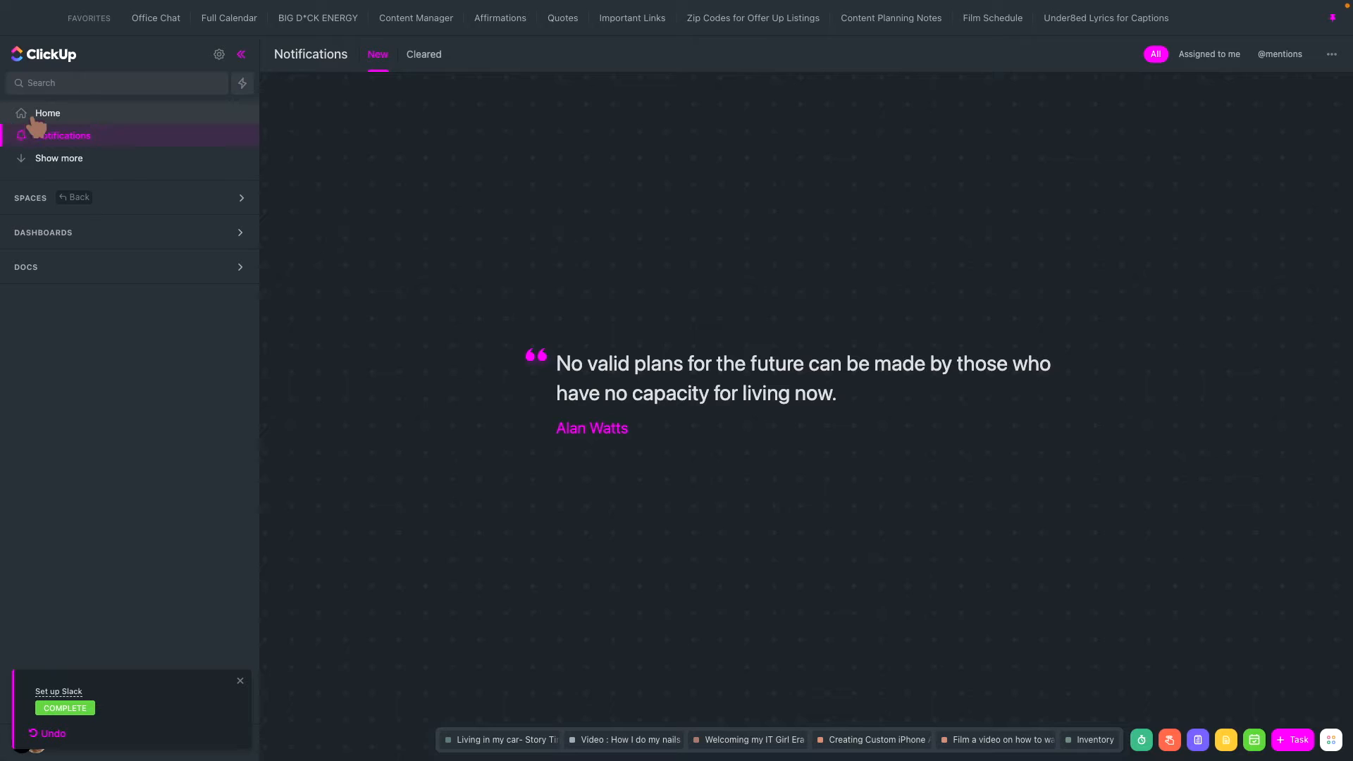
- Review the Done, Delegated, Comments and To do lists under My Work on the Home page
{"action": "left_click", "coordinate": [27, 115]}
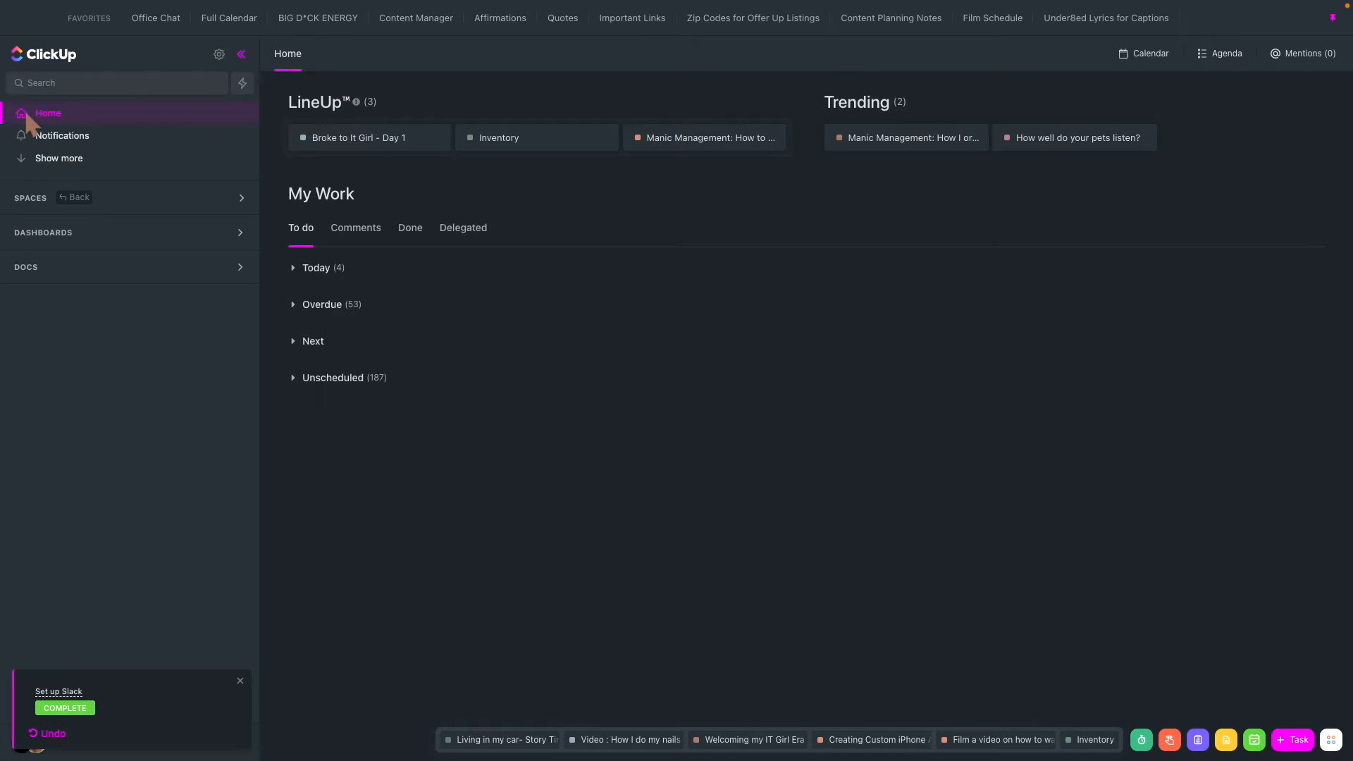
{"action": "left_click", "coordinate": [411, 235]}
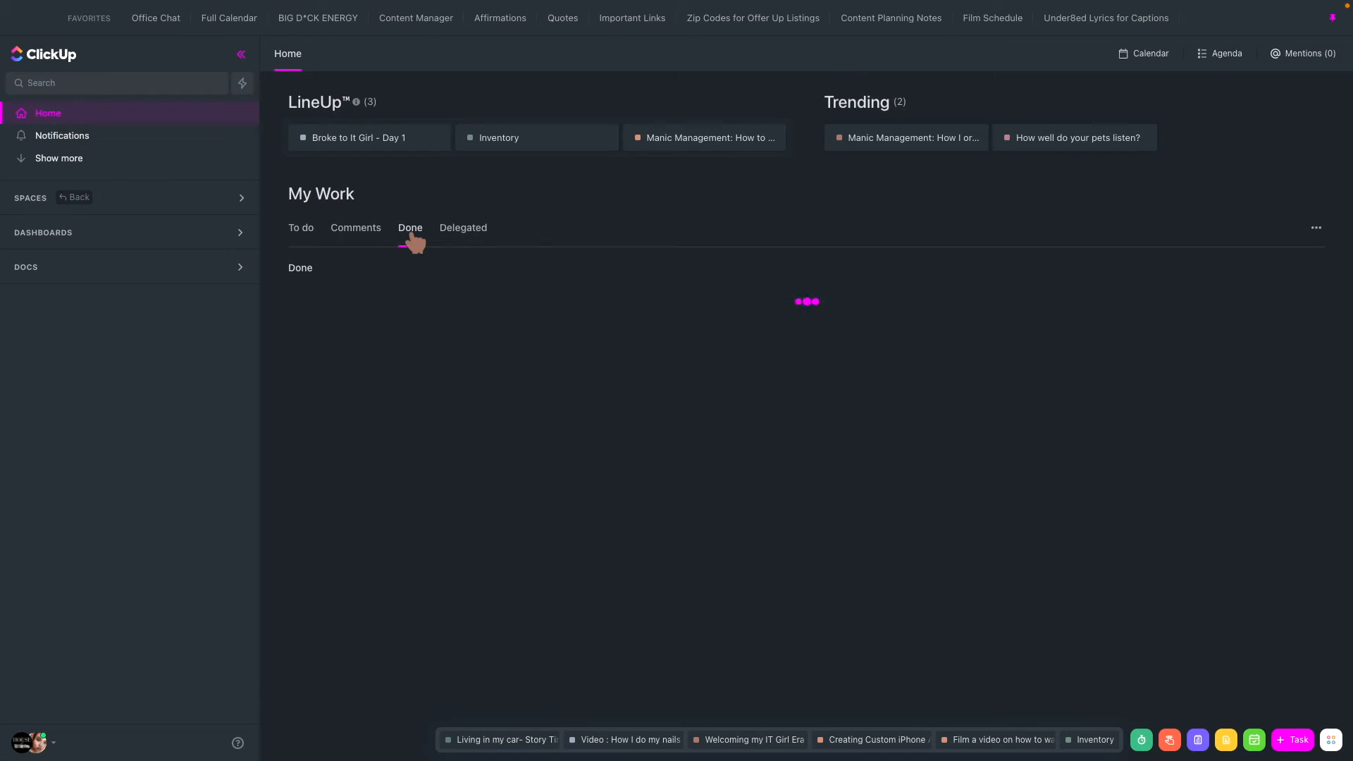
{"action": "scroll", "coordinate": [498, 444], "scroll_direction": "down", "scroll_amount": 4}
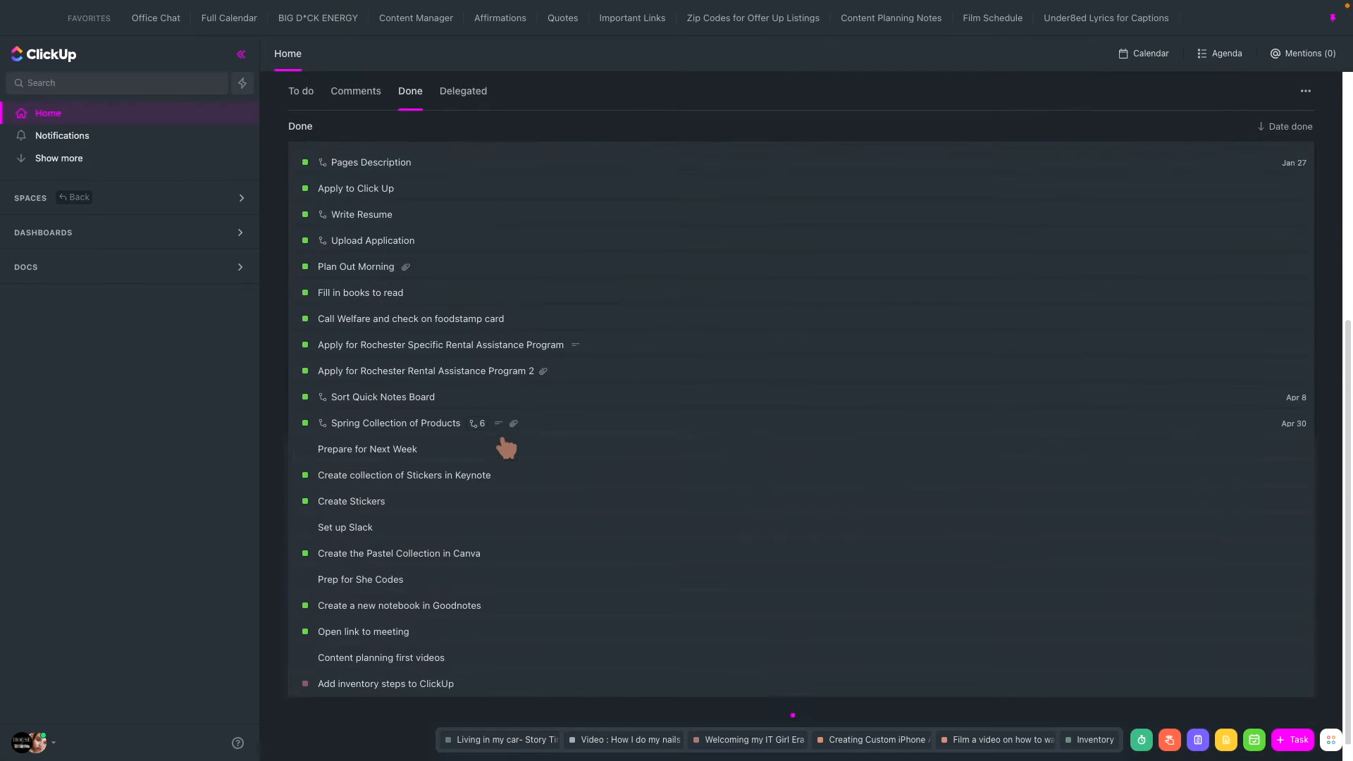
{"action": "scroll", "coordinate": [505, 447], "scroll_direction": "up", "scroll_amount": 5}
{"action": "left_click", "coordinate": [491, 243]}
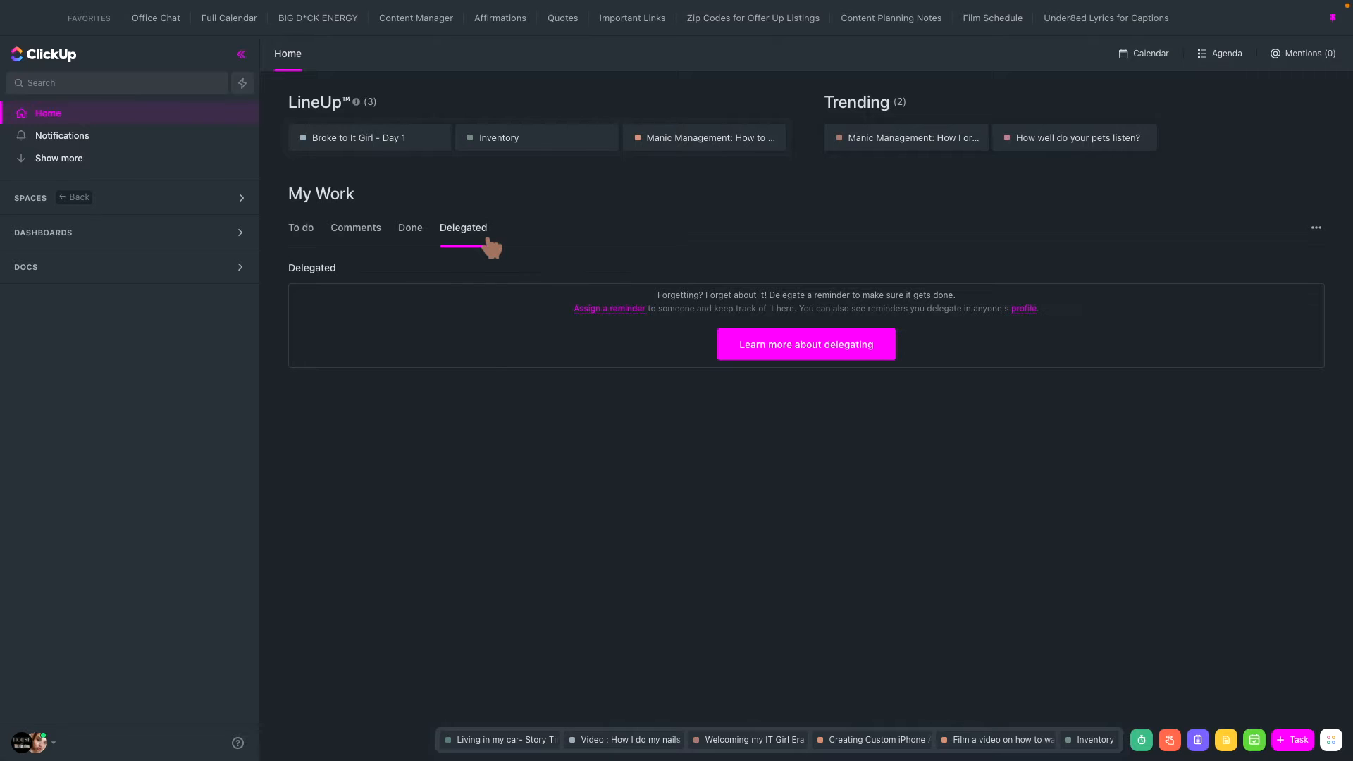
{"action": "left_click", "coordinate": [392, 234]}
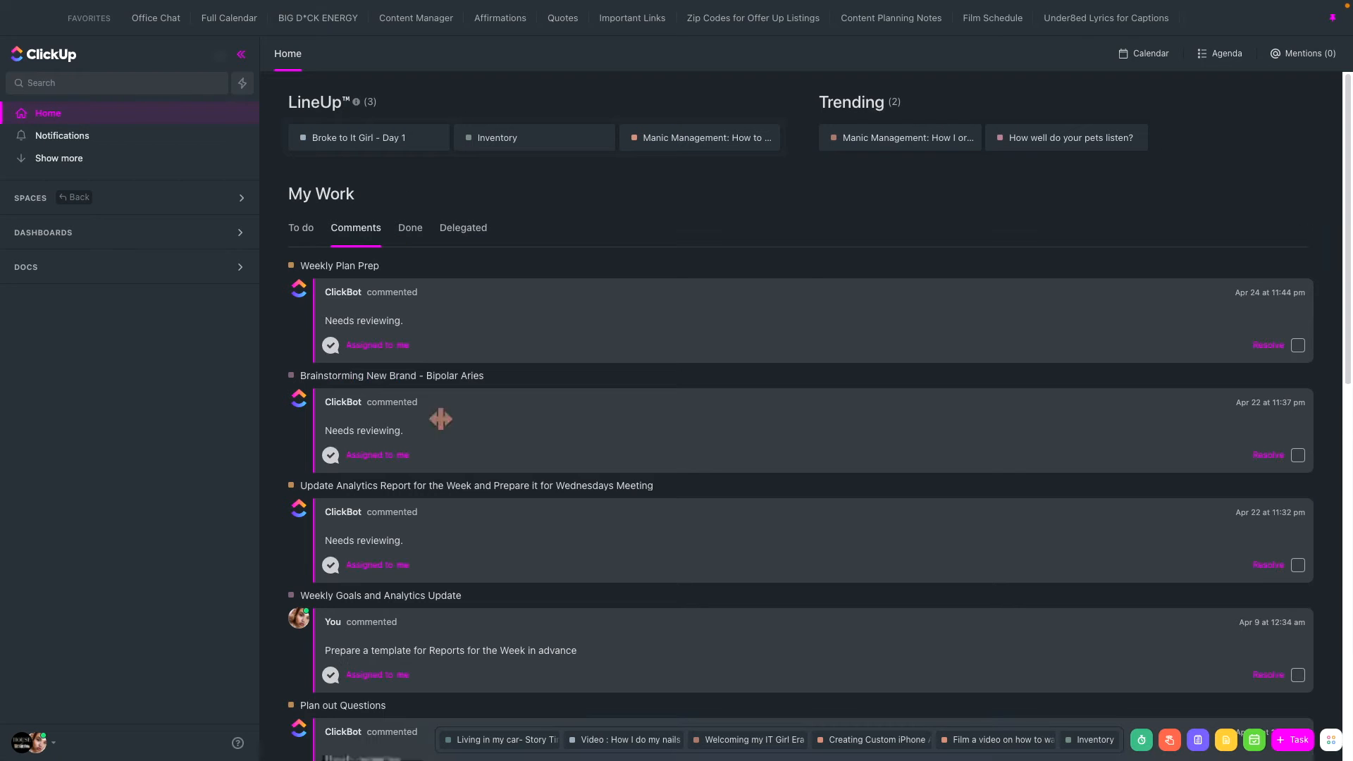
{"action": "scroll", "coordinate": [439, 417], "scroll_direction": "down", "scroll_amount": 4}
{"action": "scroll", "coordinate": [437, 419], "scroll_direction": "down", "scroll_amount": 10}
{"action": "scroll", "coordinate": [438, 425], "scroll_direction": "up", "scroll_amount": 15}
{"action": "left_click", "coordinate": [305, 235]}
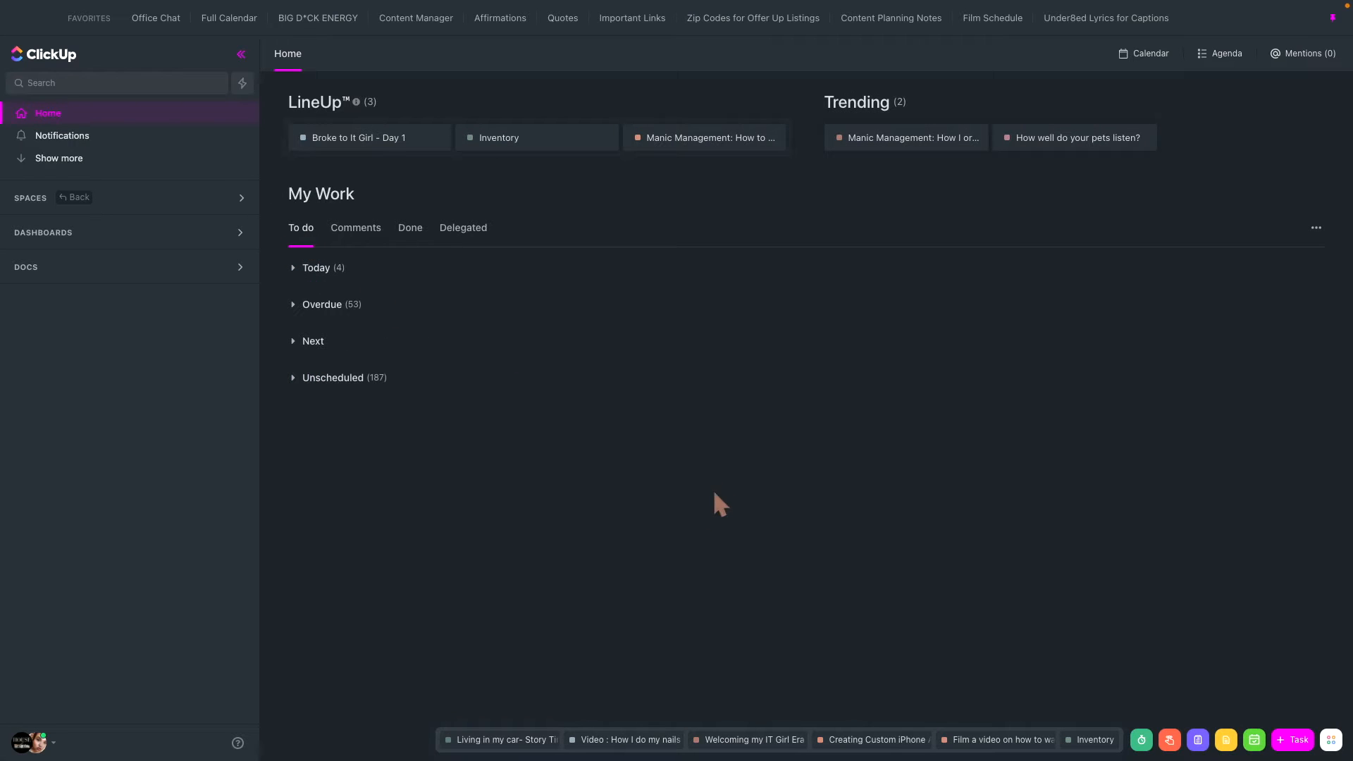
- Open the Creating Custom iPhone App Buttons Quick Using Keynote task and review its thumbnail, fields, relationships and attachments
{"action": "left_click", "coordinate": [850, 749]}
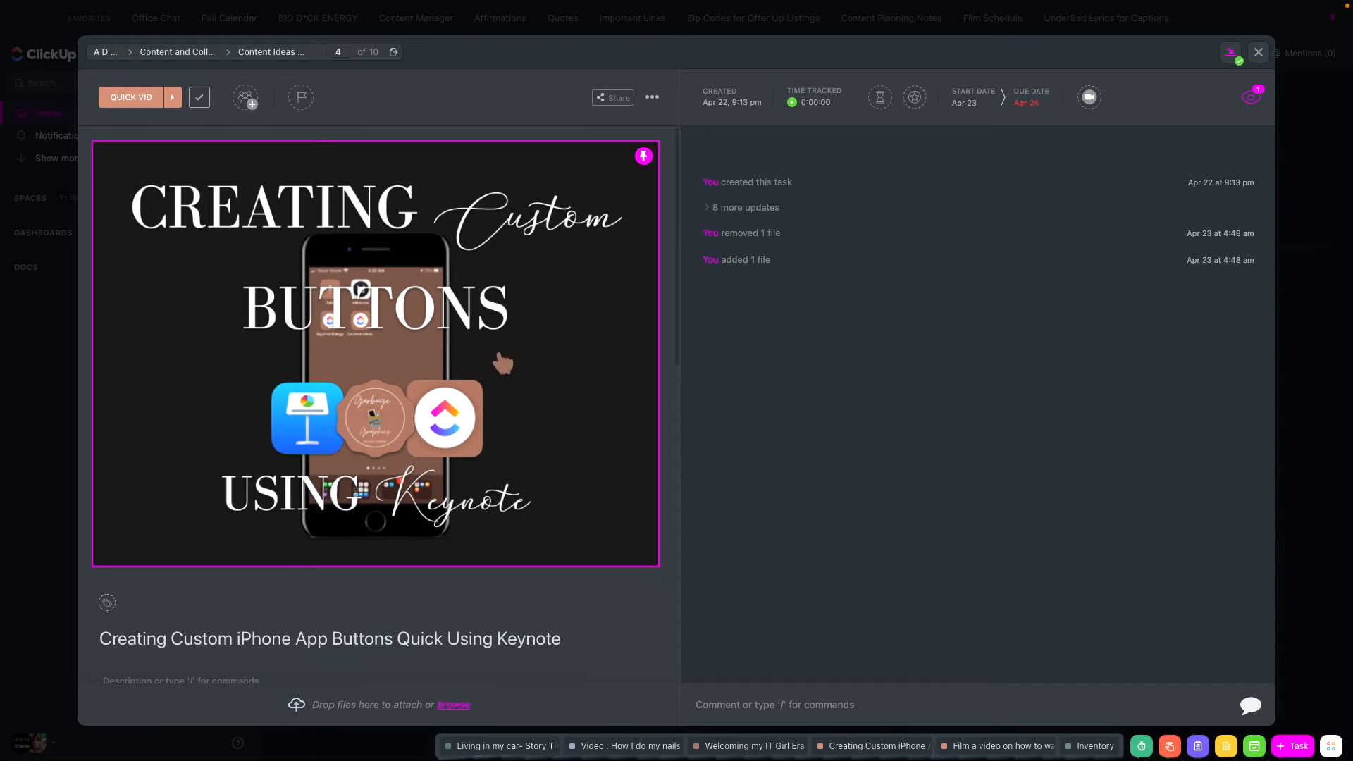
{"action": "scroll", "coordinate": [463, 525], "scroll_direction": "down", "scroll_amount": 1}
{"action": "scroll", "coordinate": [463, 525], "scroll_direction": "down", "scroll_amount": 6}
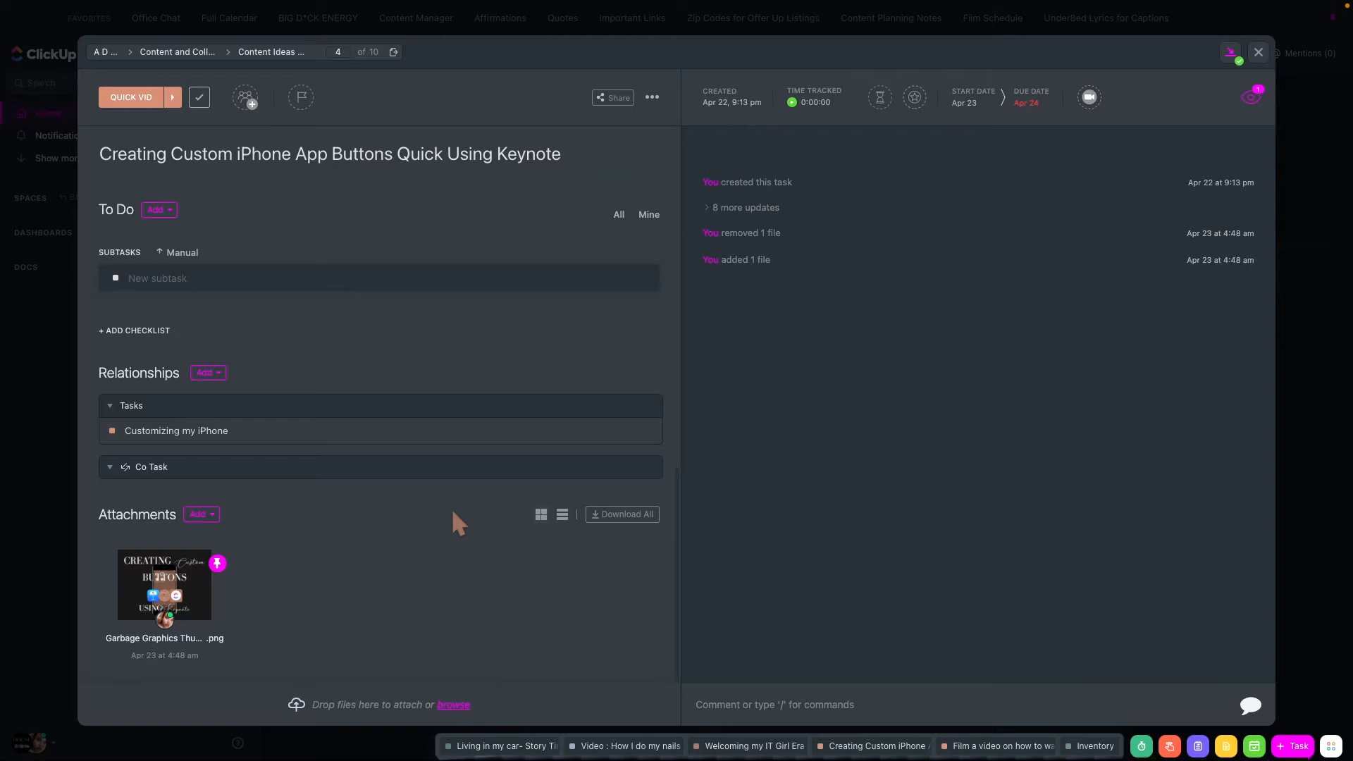
{"action": "scroll", "coordinate": [454, 515], "scroll_direction": "up", "scroll_amount": 10}
{"action": "scroll", "coordinate": [458, 520], "scroll_direction": "down", "scroll_amount": 3}
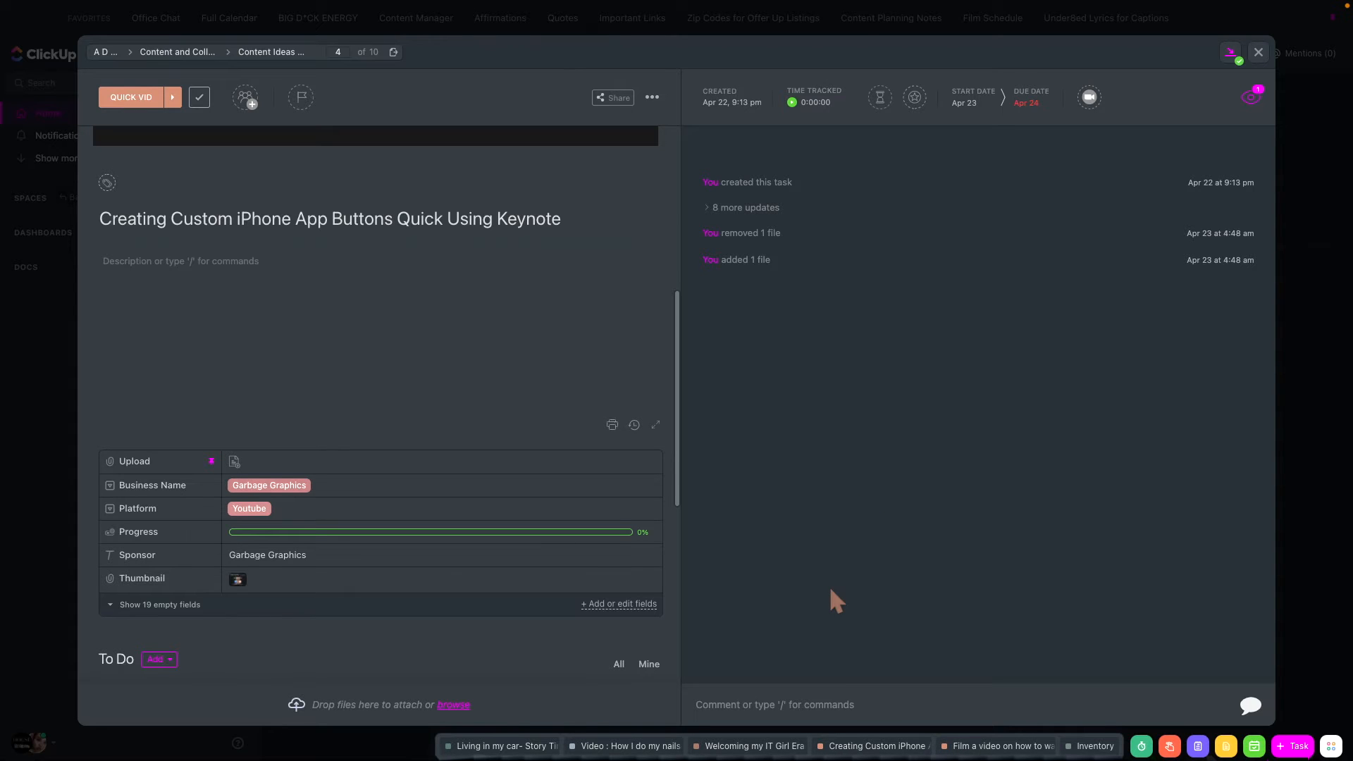
- Post a comment mentioning a team member with the text "Hey girl what do you think of this thumbnail?"
{"action": "left_click", "coordinate": [842, 698]}
{"action": "type", "text": "@"}
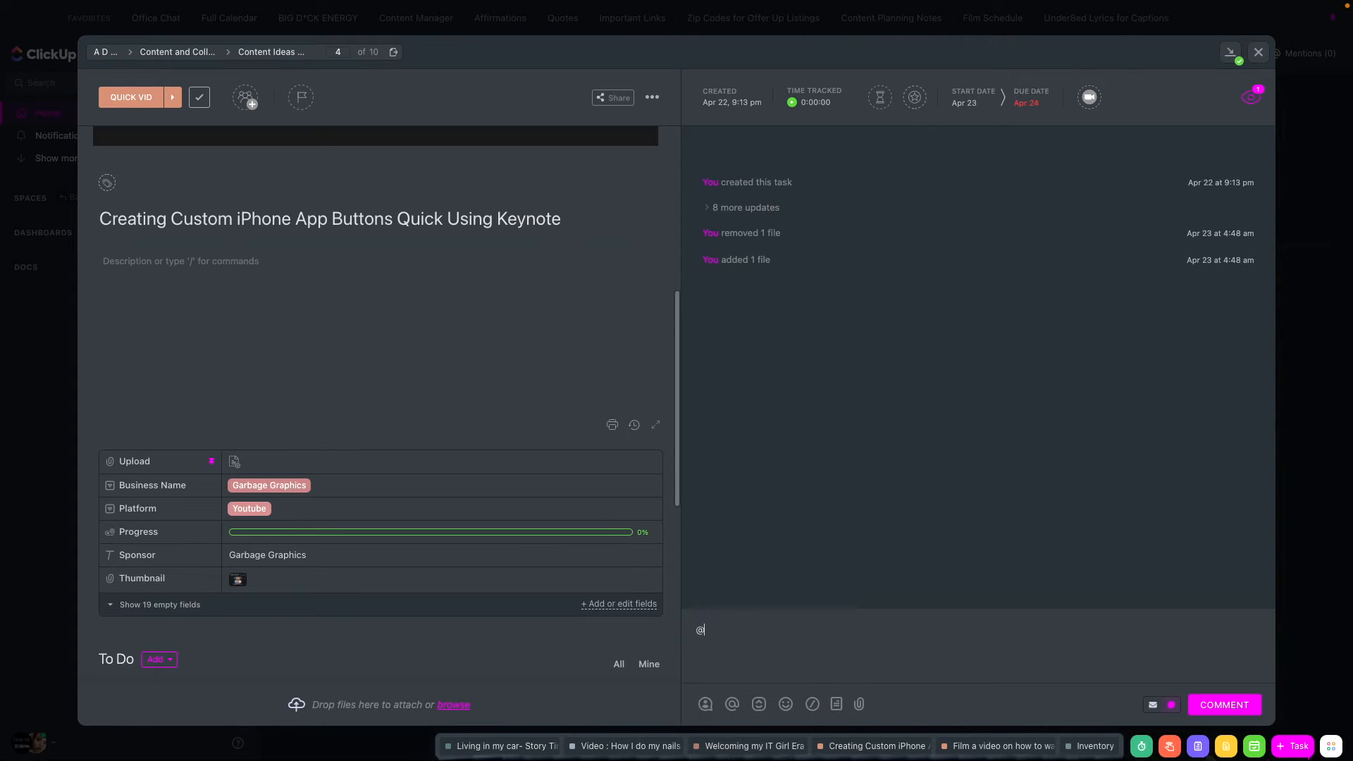
{"action": "scroll", "coordinate": [867, 522], "scroll_direction": "down", "scroll_amount": 2}
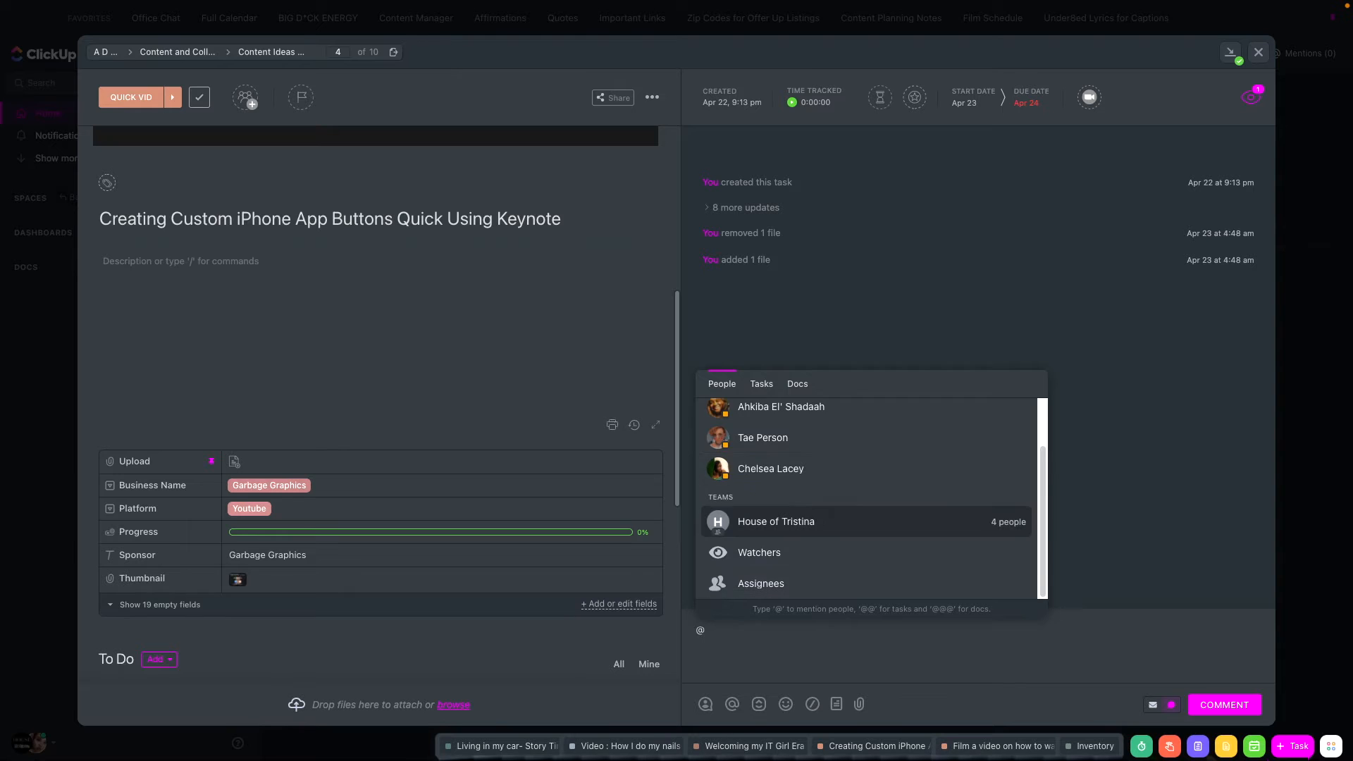
{"action": "key", "text": "Up"}
{"action": "key", "text": "Return"}
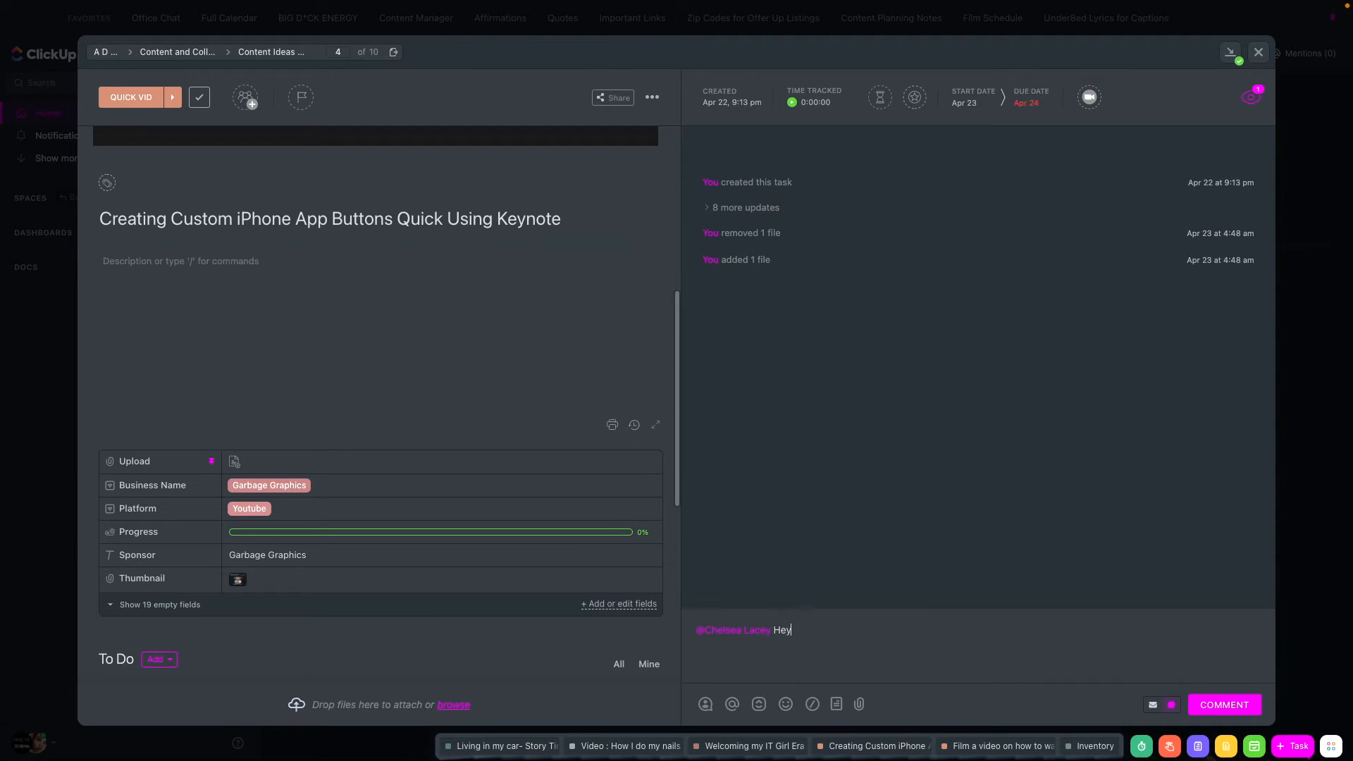
{"action": "type", "text": "Hey girl what do you think of this thumbnail?"}
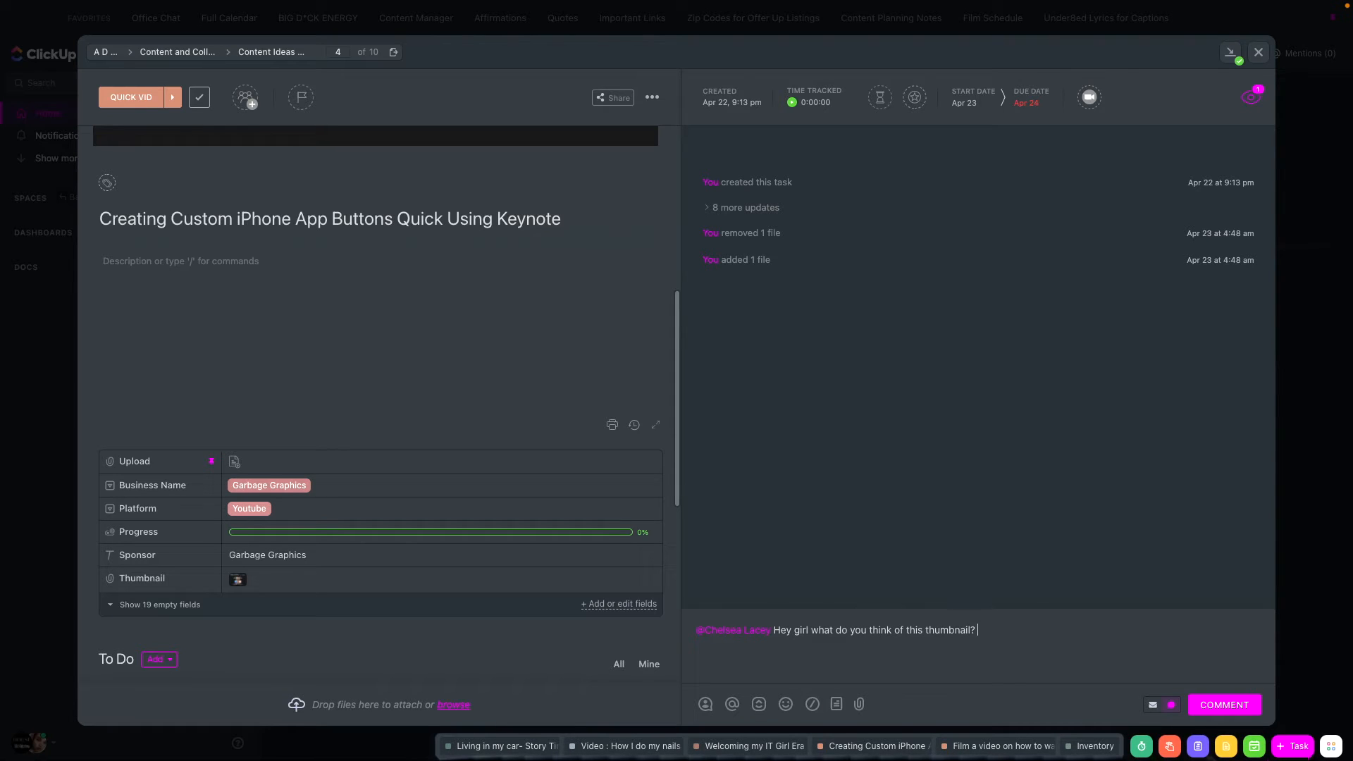
{"action": "scroll", "coordinate": [557, 518], "scroll_direction": "up", "scroll_amount": 5}
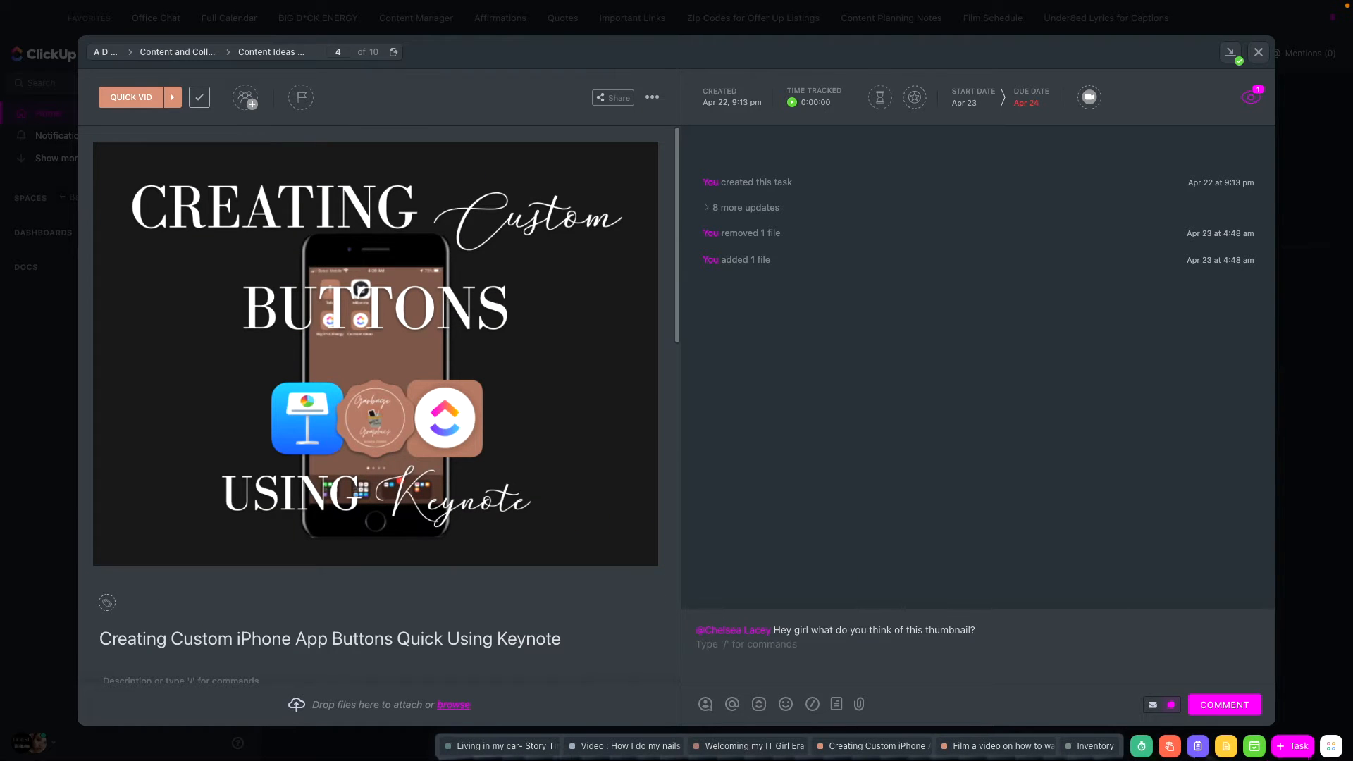
{"action": "left_click", "coordinate": [1224, 705]}
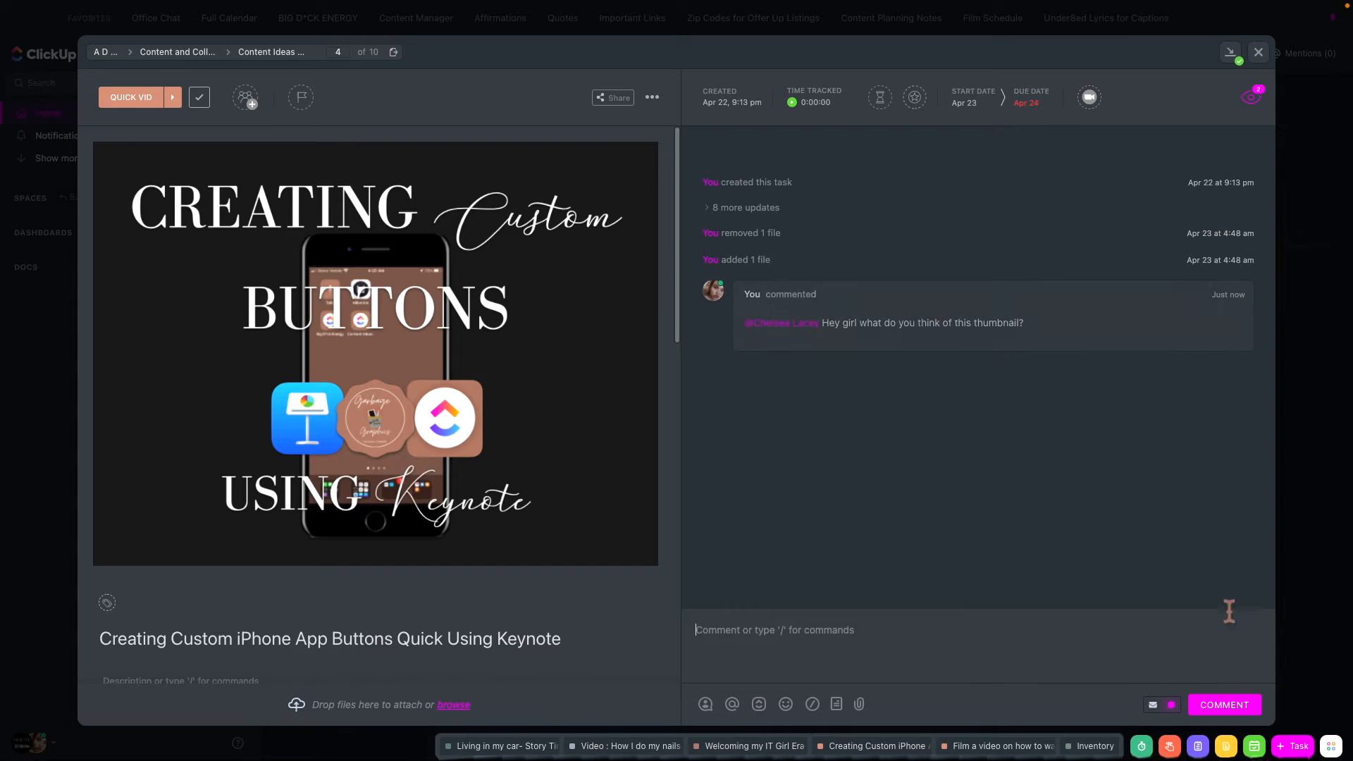
- Try to set the task's due date to May 6 and its start date to May 2, 2022
{"action": "mouse_move", "coordinate": [821, 10]}
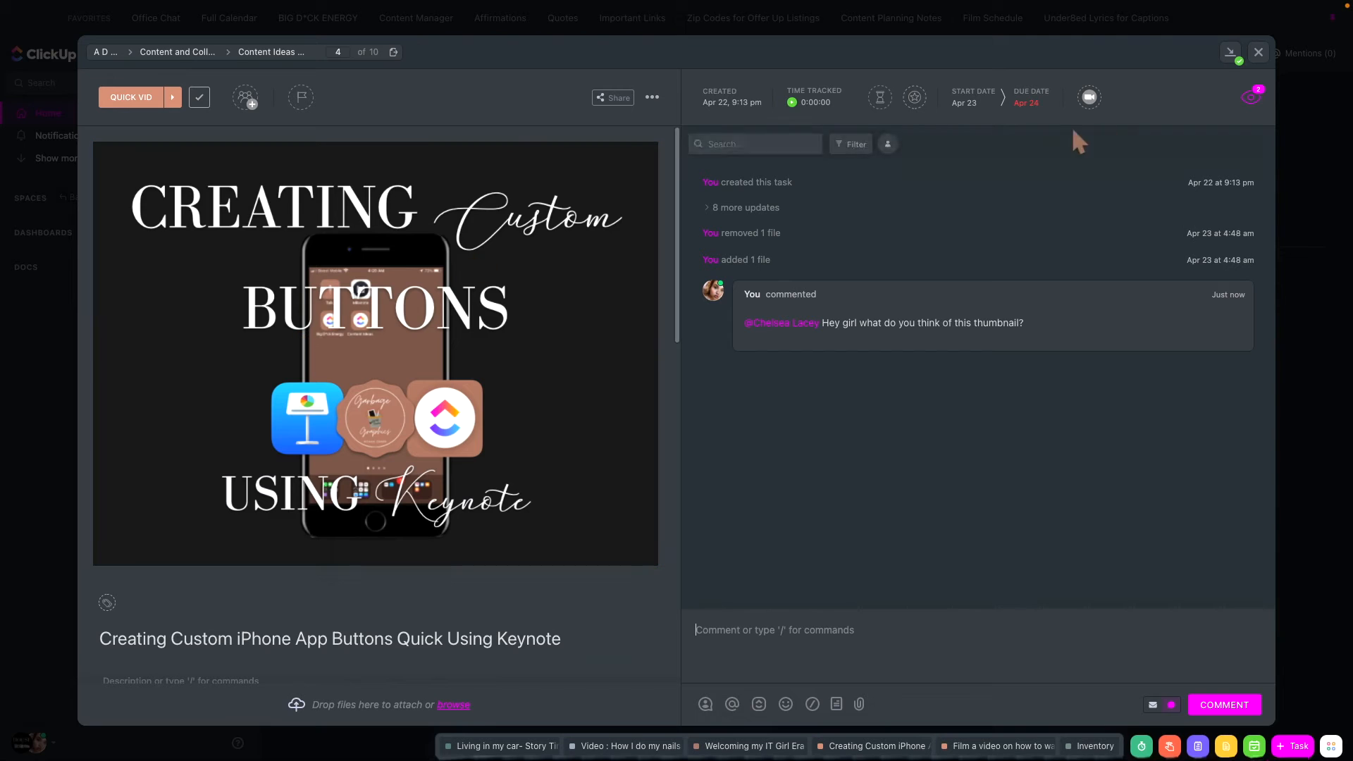
{"action": "left_click", "coordinate": [1021, 105]}
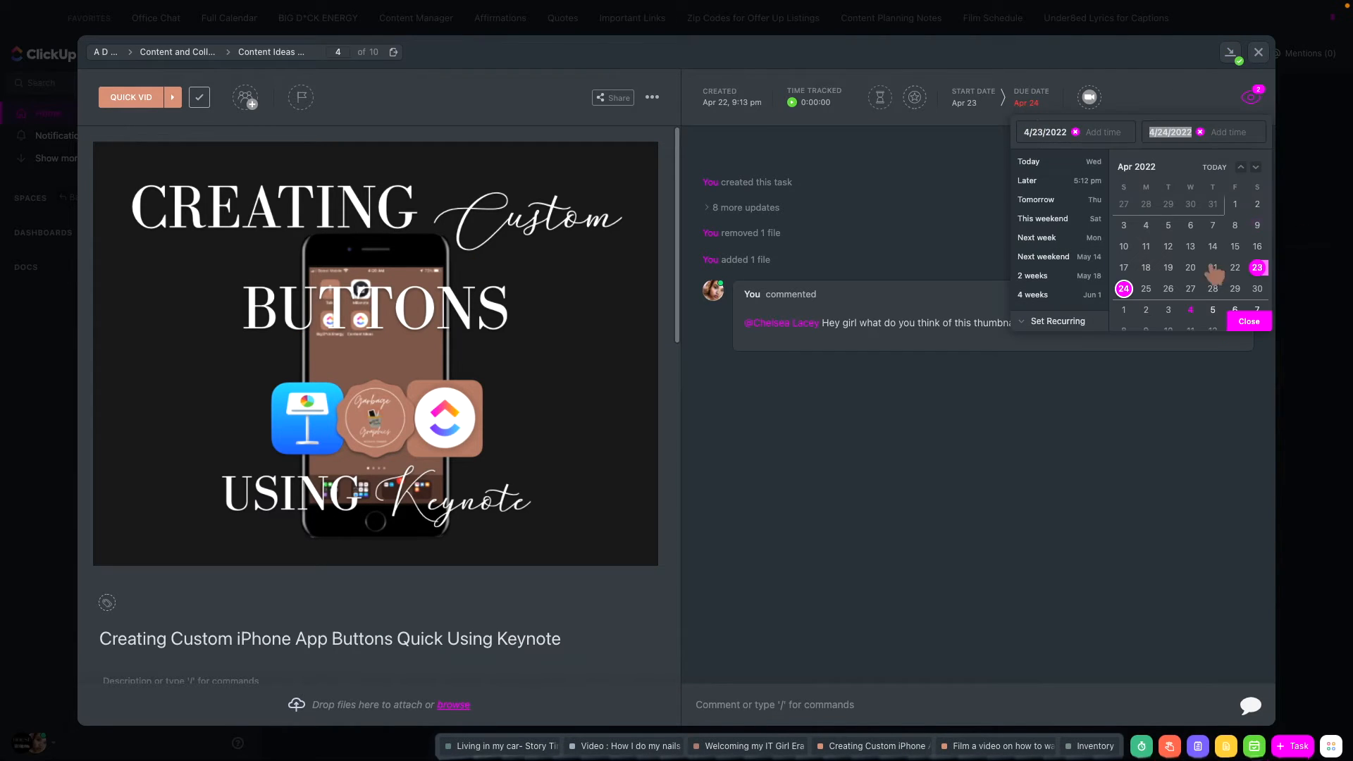
{"action": "left_click", "coordinate": [1237, 313]}
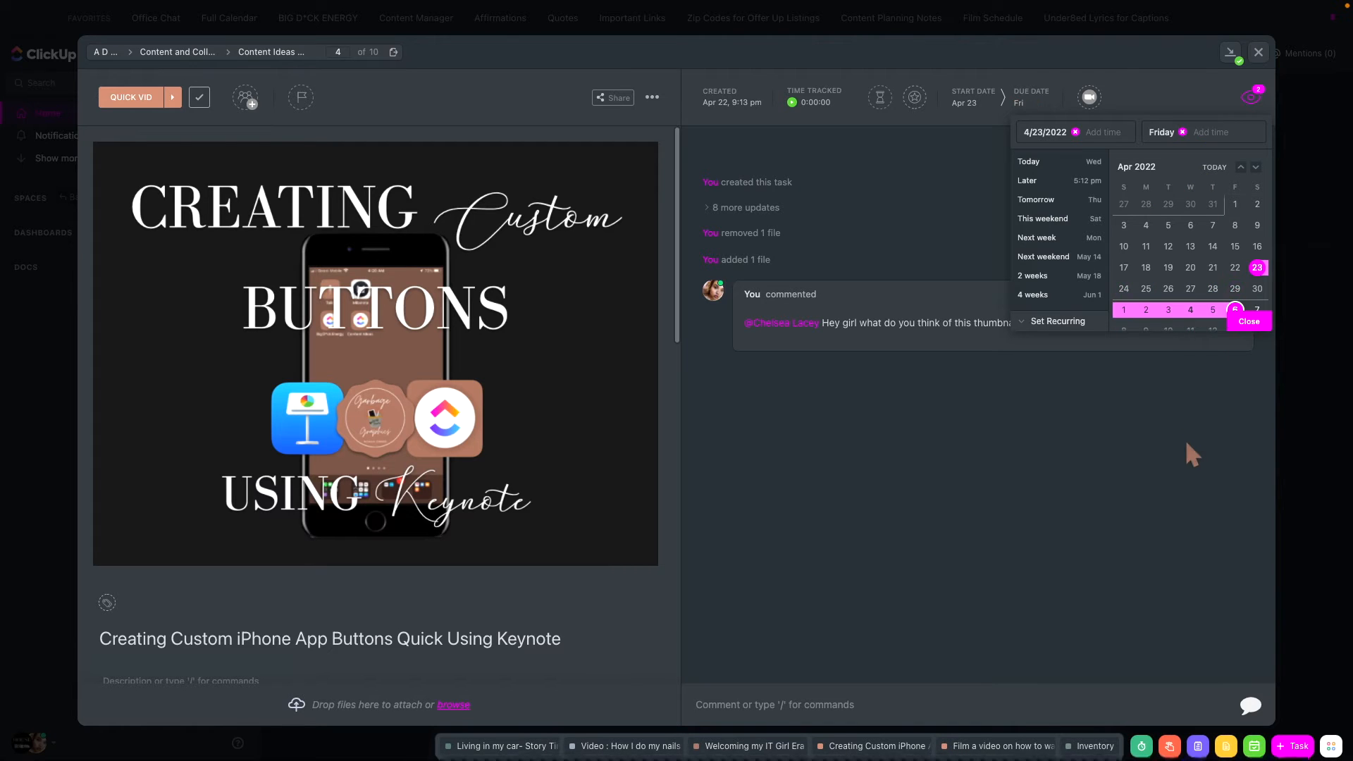
{"action": "left_click", "coordinate": [964, 103]}
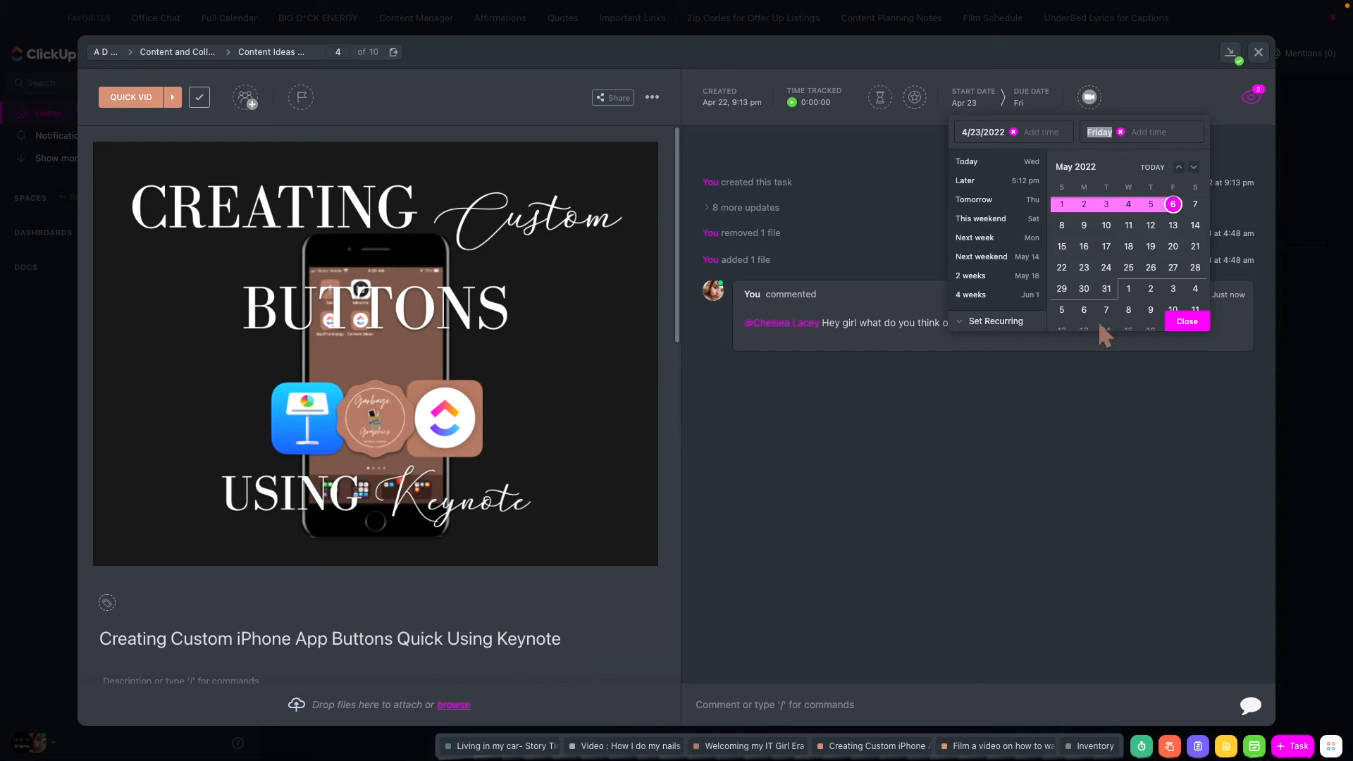
{"action": "left_click", "coordinate": [1084, 204]}
{"action": "left_click", "coordinate": [1068, 547]}
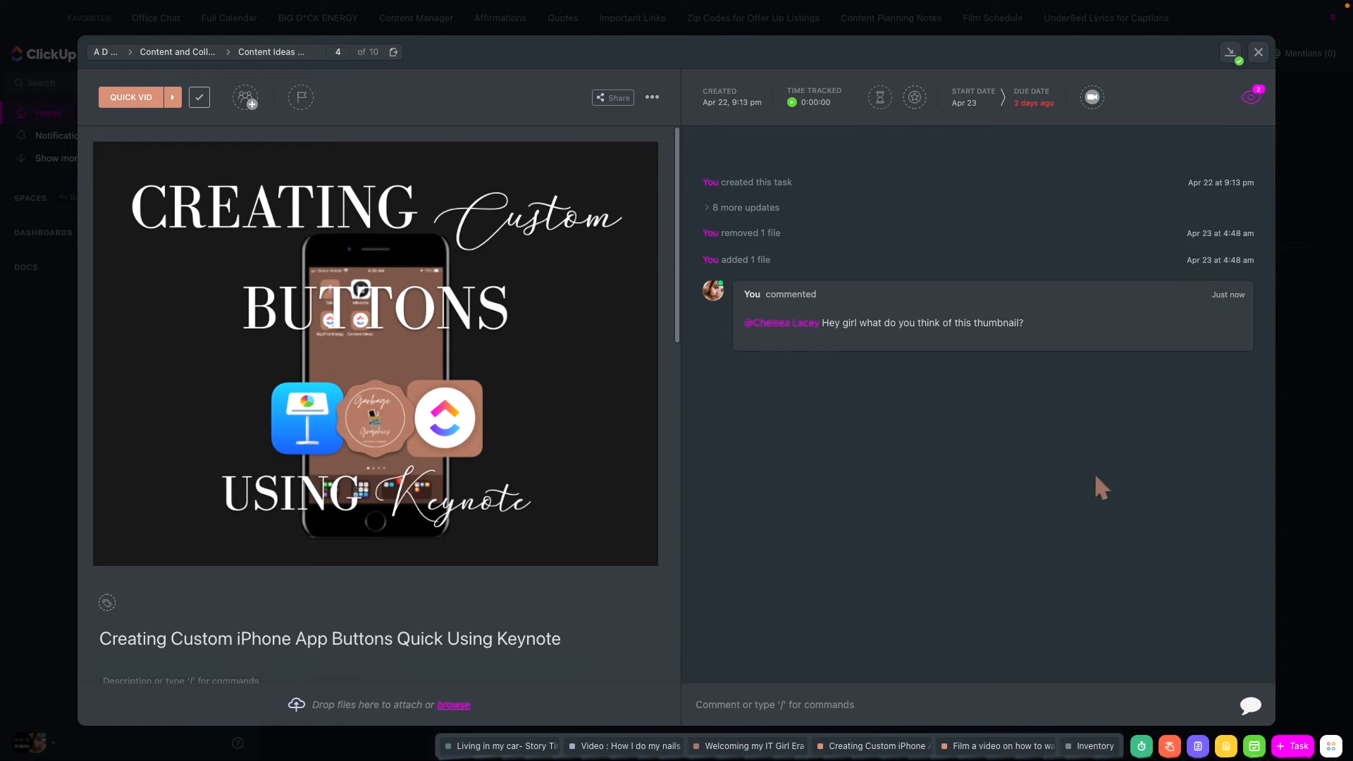
- Schedule the task to start on May 2 and be due on May 6, 2022, and close the task
{"action": "left_click", "coordinate": [1035, 105]}
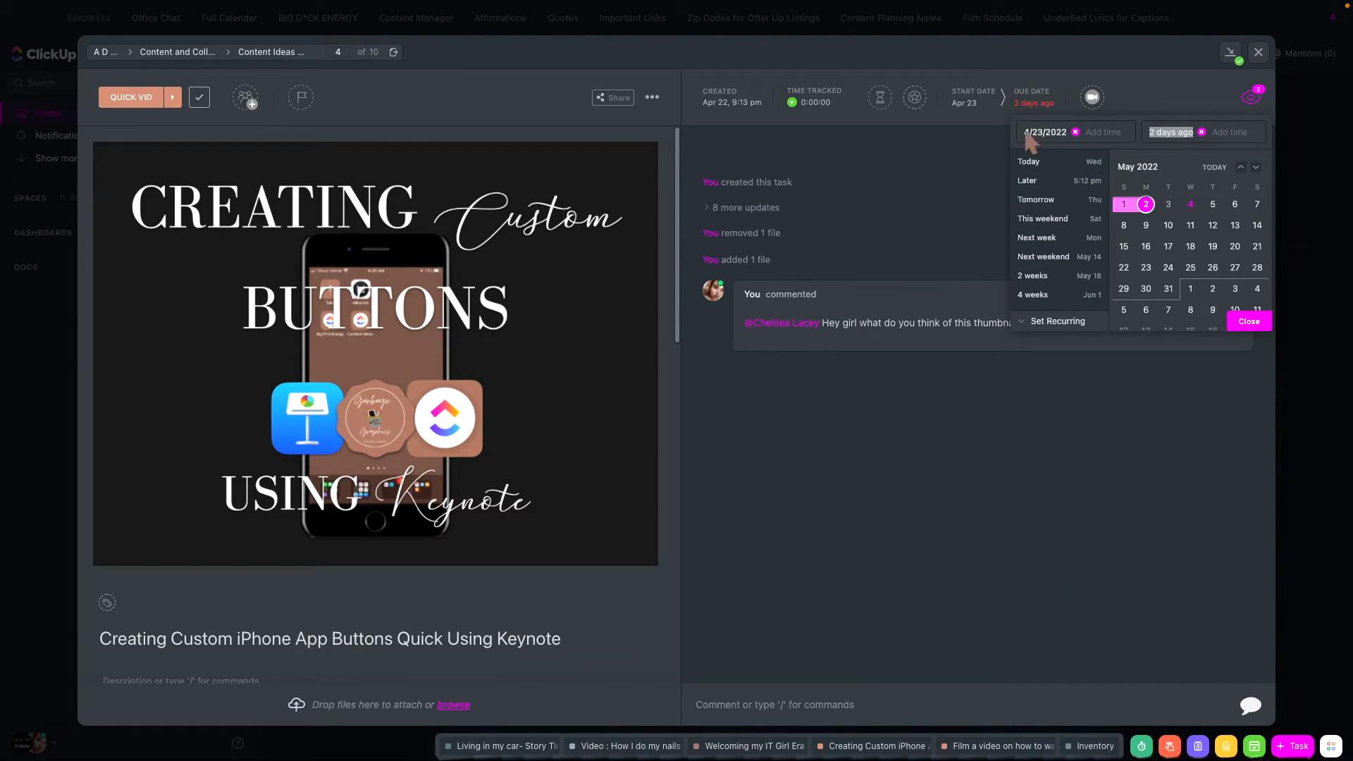
{"action": "left_click", "coordinate": [1146, 205]}
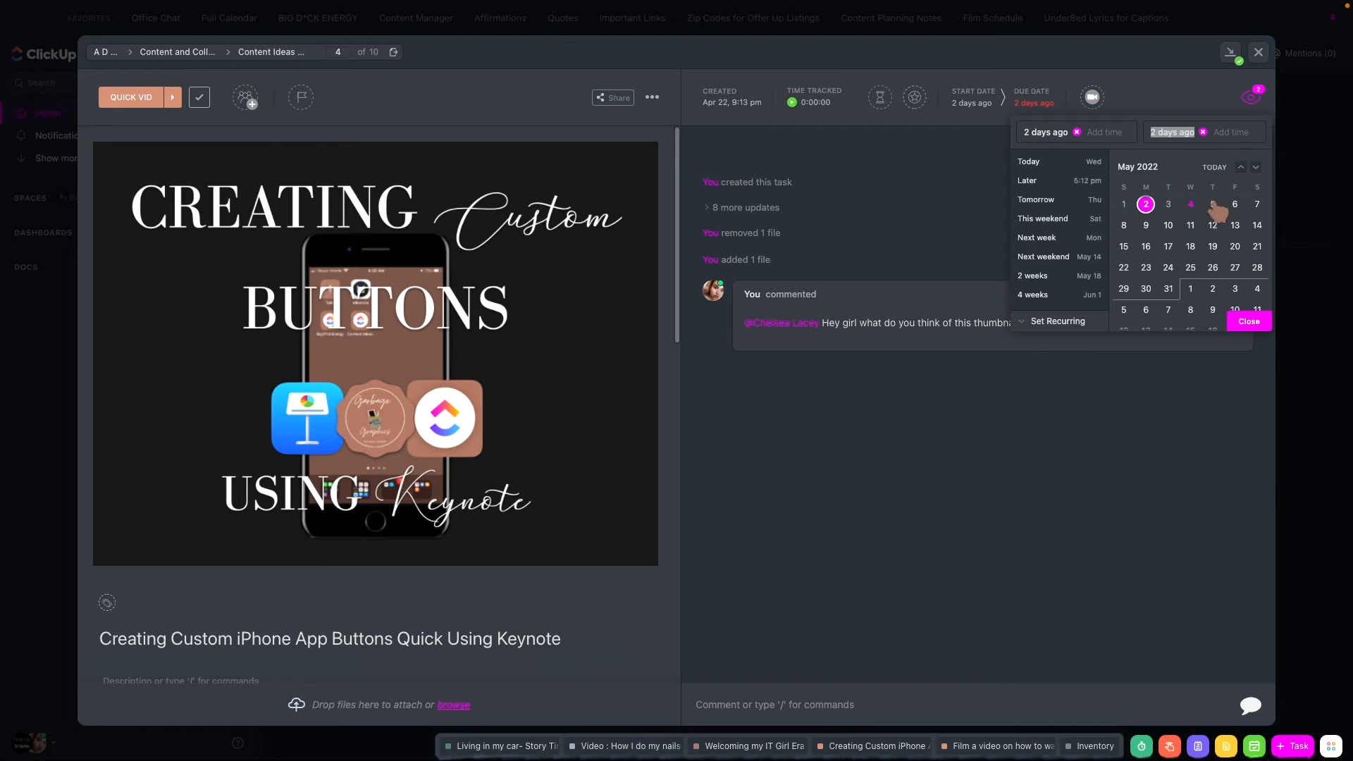
{"action": "left_click", "coordinate": [1235, 206]}
{"action": "left_click", "coordinate": [1249, 322]}
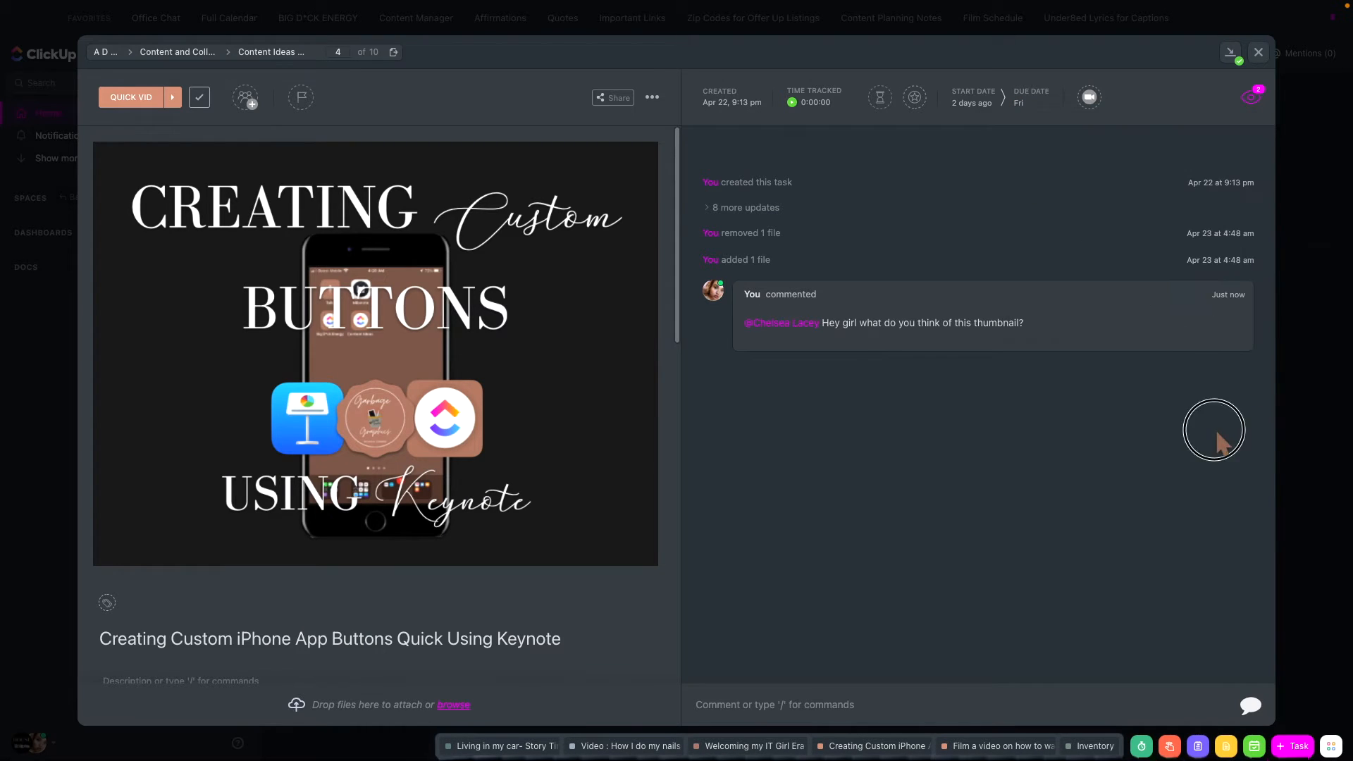
{"action": "left_click", "coordinate": [1258, 52]}
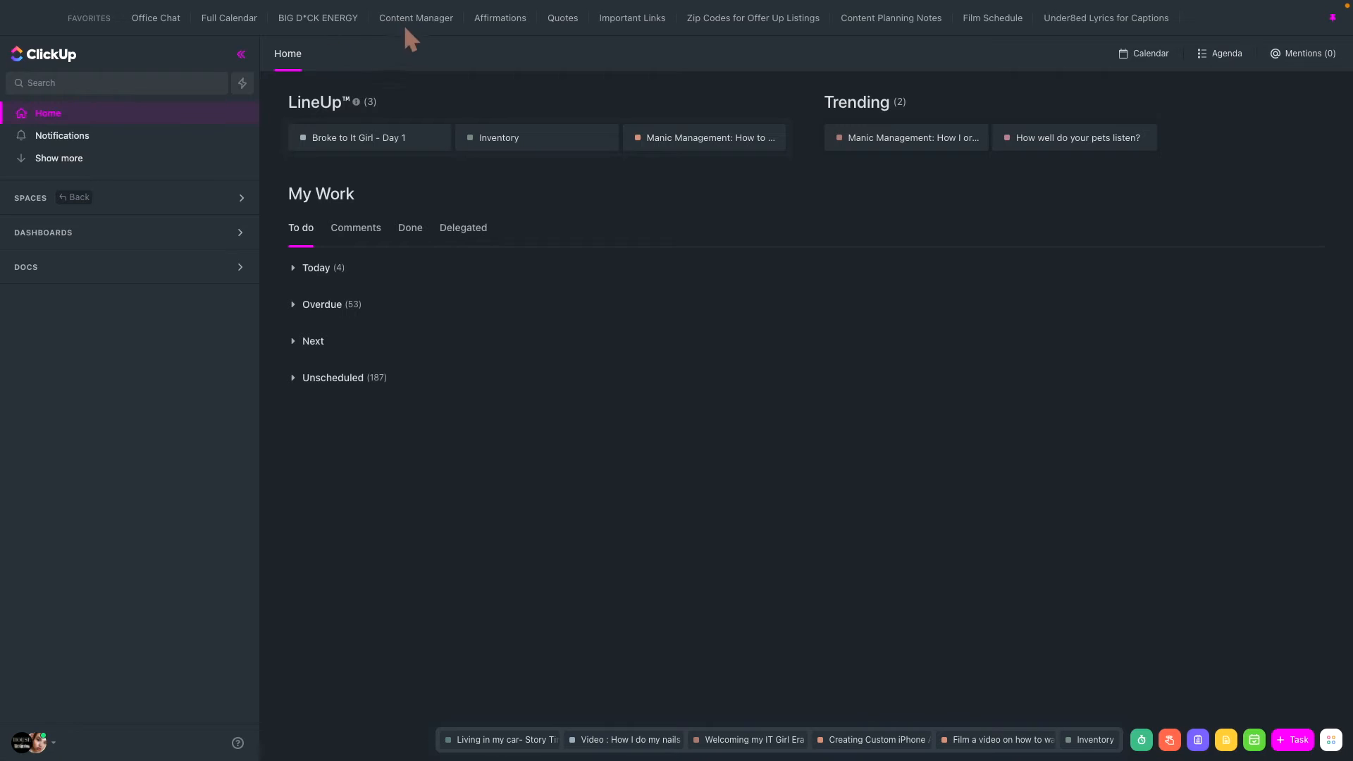
- Open the Full Calendar view and examine the May 1–7 week's timed events and its expanded list of all-day tasks
{"action": "left_click", "coordinate": [245, 19]}
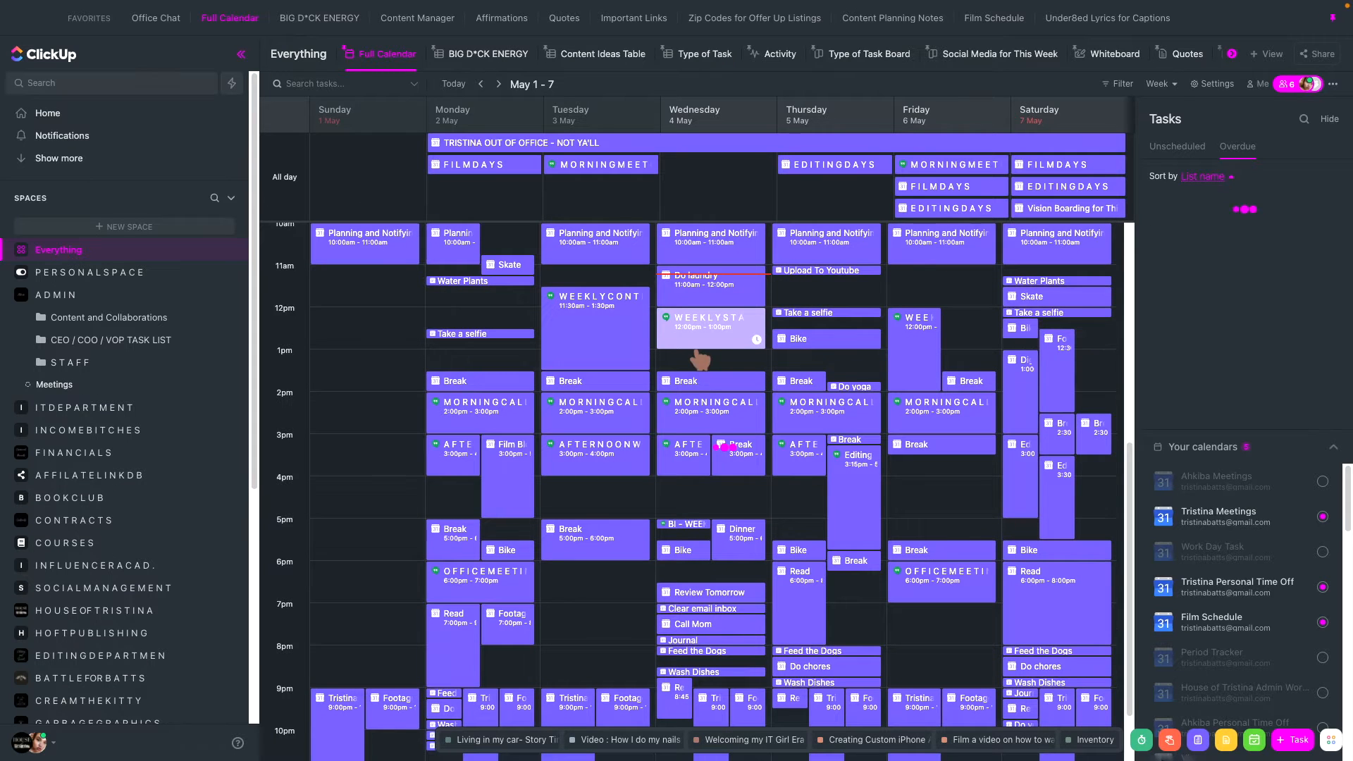
{"action": "scroll", "coordinate": [656, 331], "scroll_direction": "down", "scroll_amount": 2}
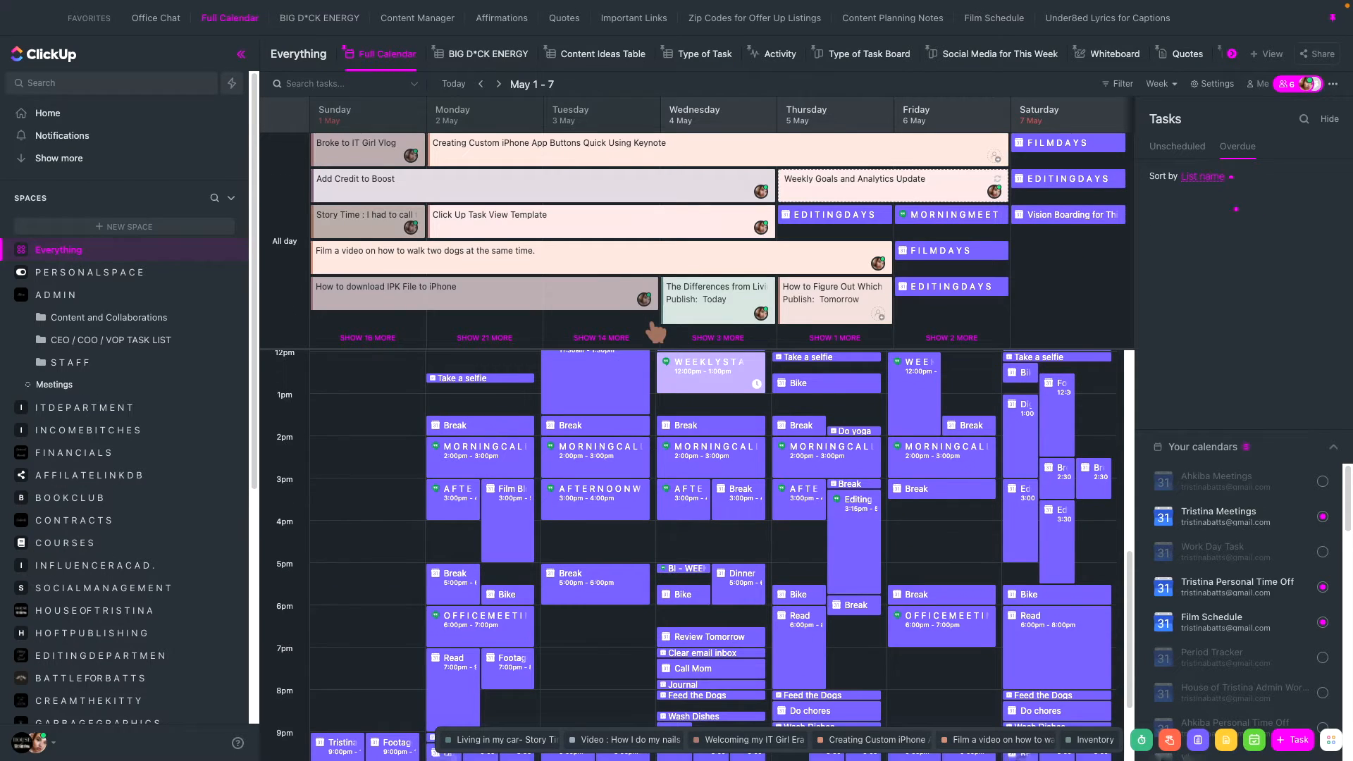
{"action": "scroll", "coordinate": [773, 447], "scroll_direction": "up", "scroll_amount": 3}
{"action": "scroll", "coordinate": [776, 450], "scroll_direction": "down", "scroll_amount": 5}
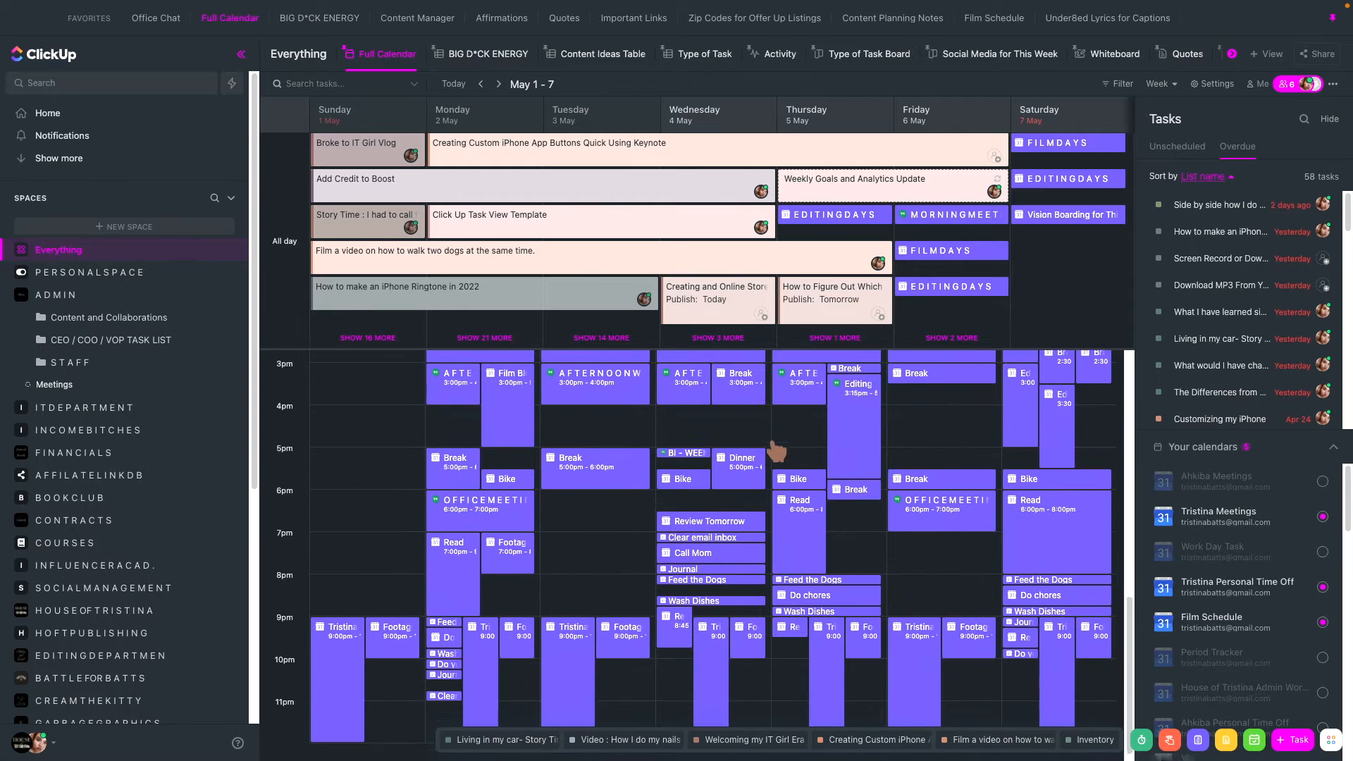
{"action": "scroll", "coordinate": [778, 448], "scroll_direction": "up", "scroll_amount": 10}
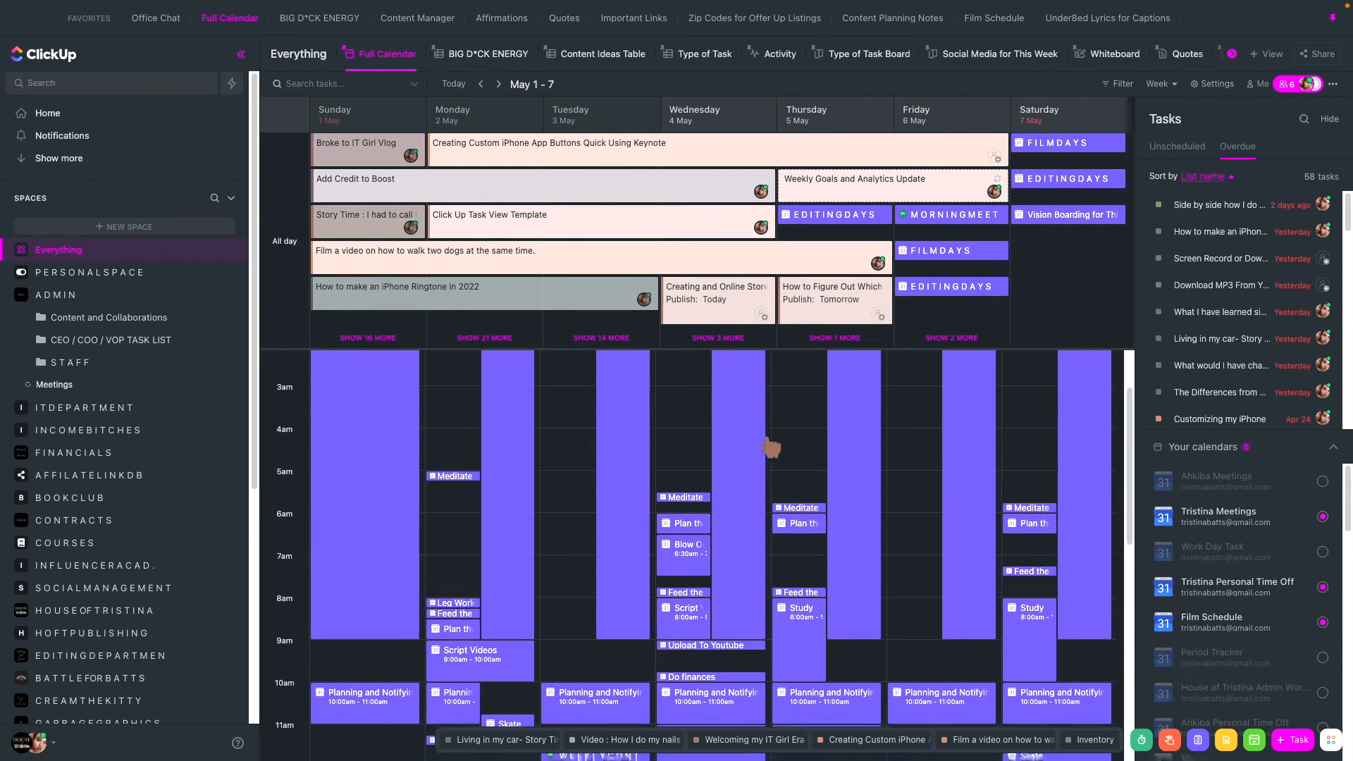
{"action": "left_click", "coordinate": [372, 337]}
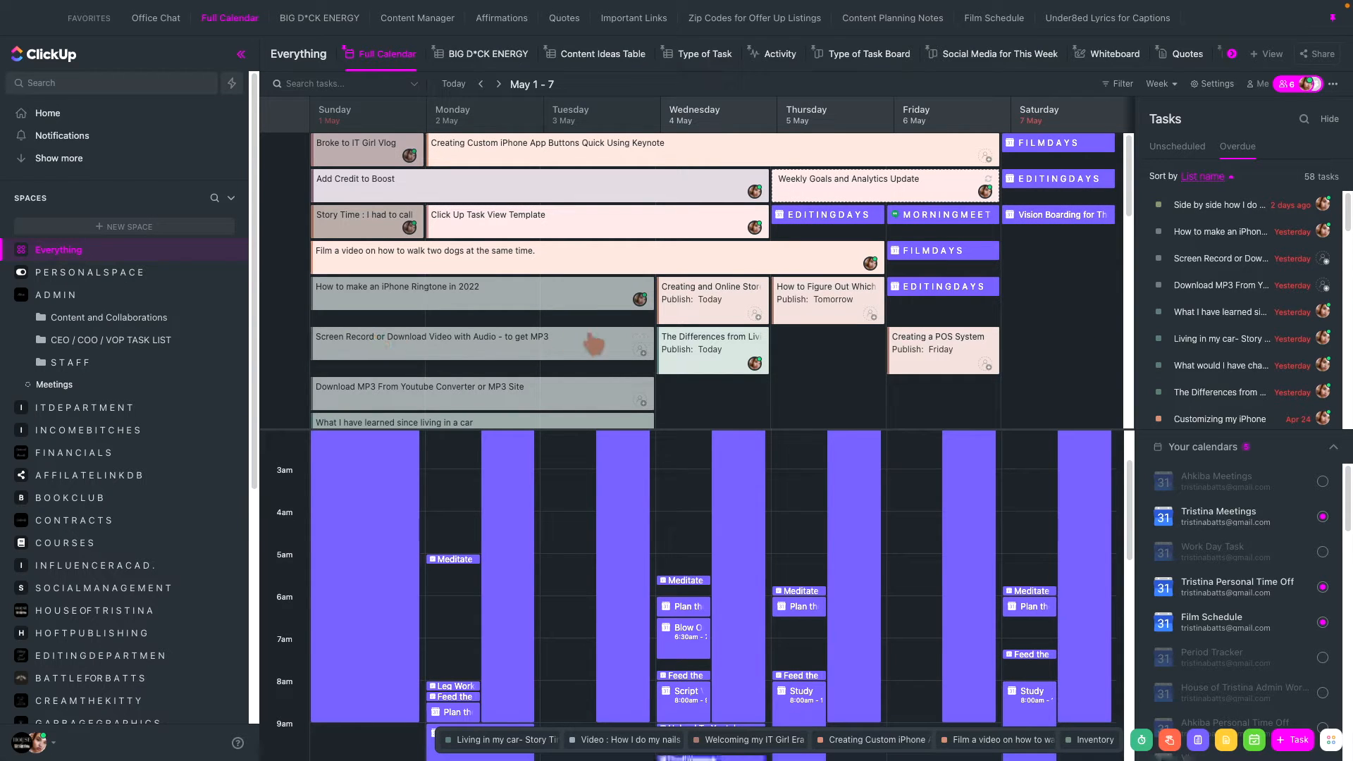
{"action": "scroll", "coordinate": [590, 339], "scroll_direction": "down", "scroll_amount": 10}
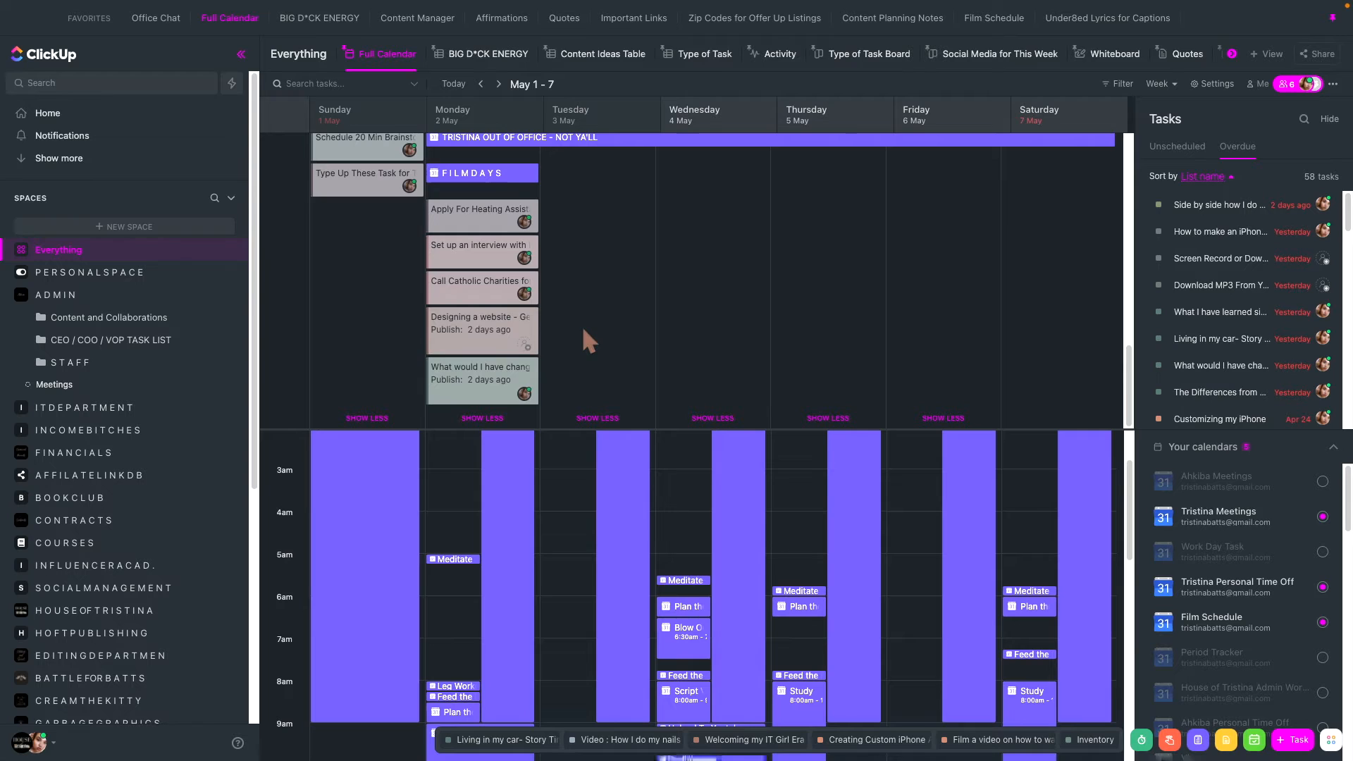
{"action": "scroll", "coordinate": [589, 341], "scroll_direction": "up", "scroll_amount": 10}
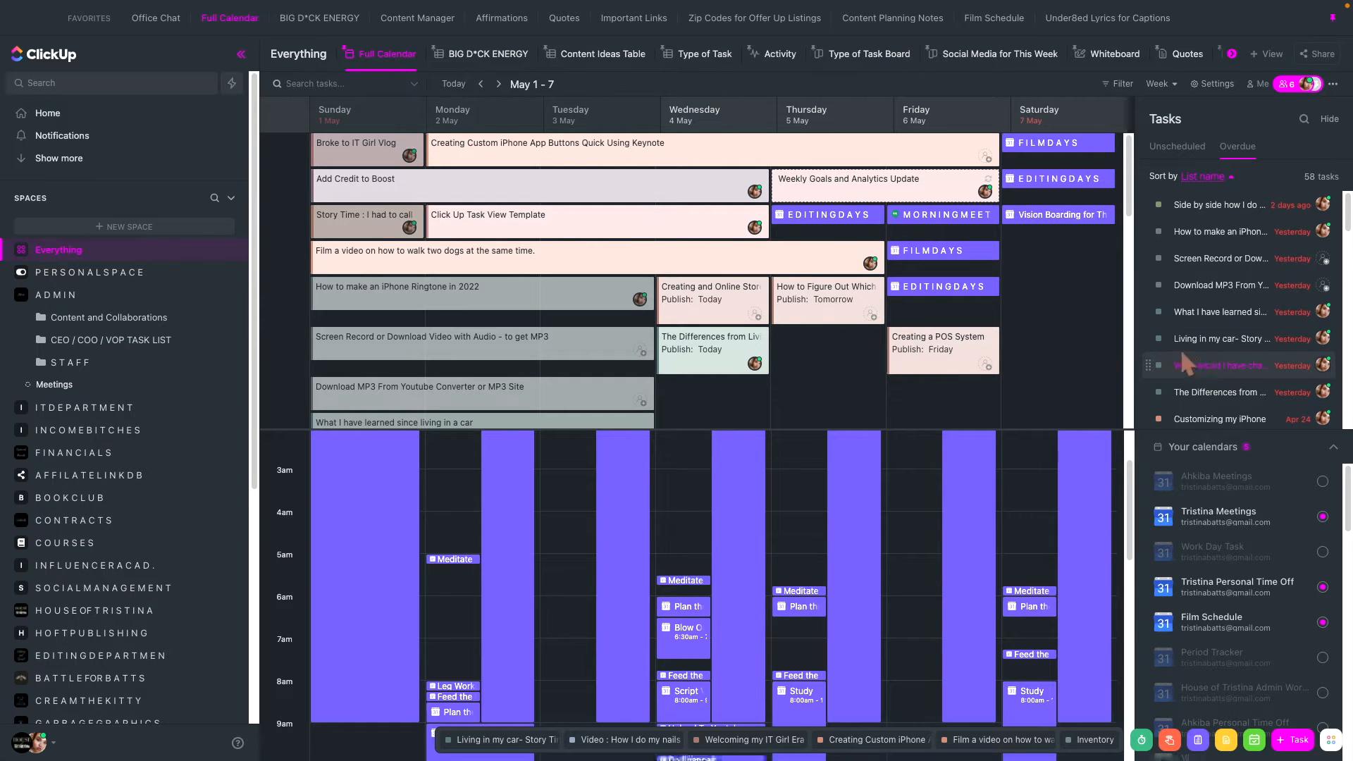
- Collapse the Your calendars section and hide the Tasks sidebar beside the calendar
{"action": "left_click", "coordinate": [1332, 446]}
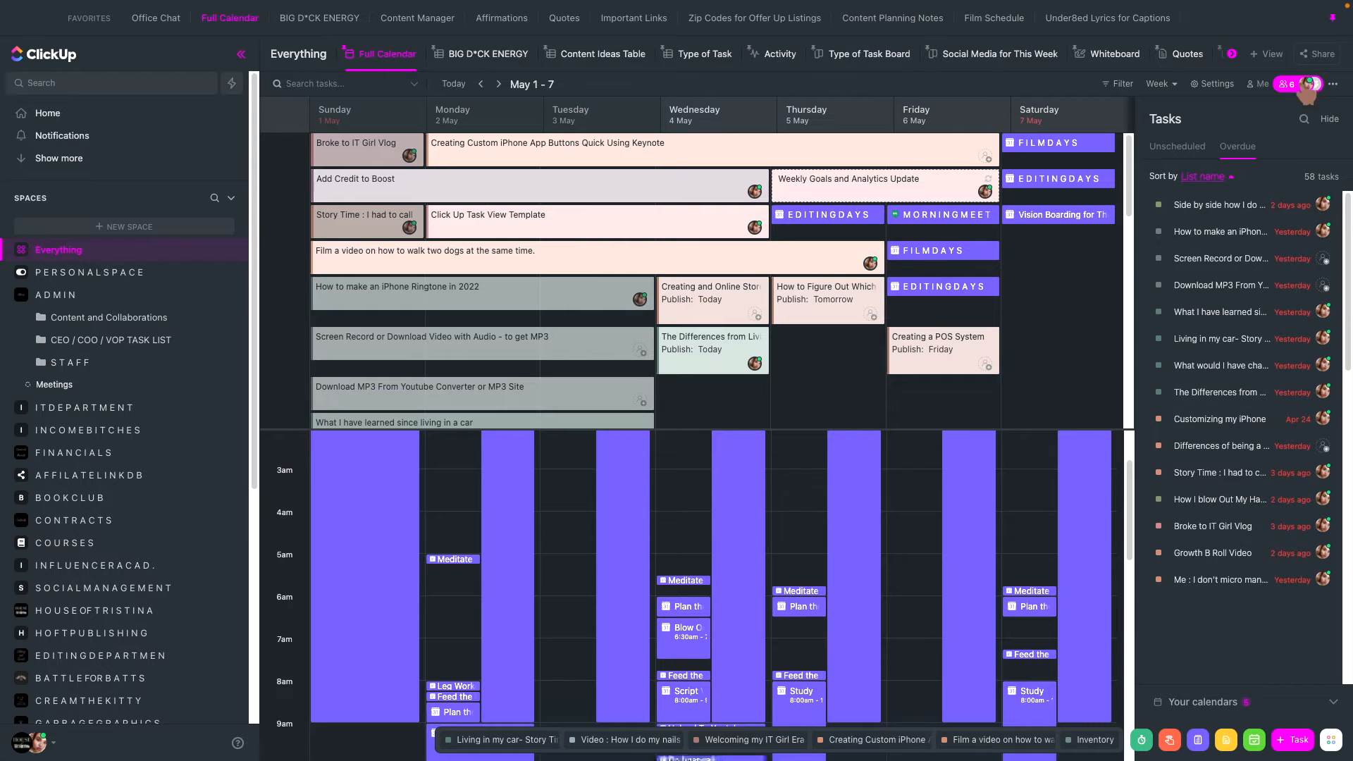
{"action": "left_click", "coordinate": [1345, 145]}
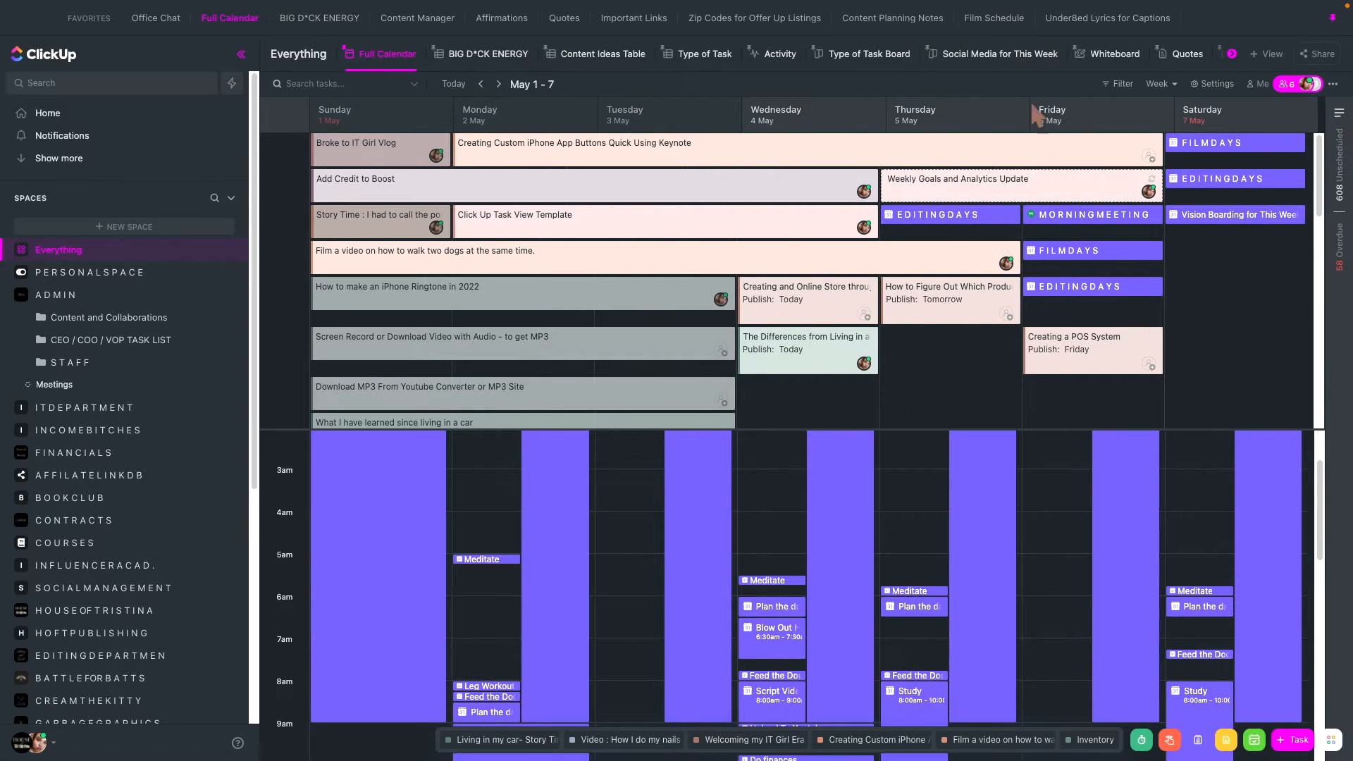
- Go back to the April 24–30 week, briefly view the Customizing my iPhone task from Sunday, and close it
{"action": "left_click", "coordinate": [490, 89]}
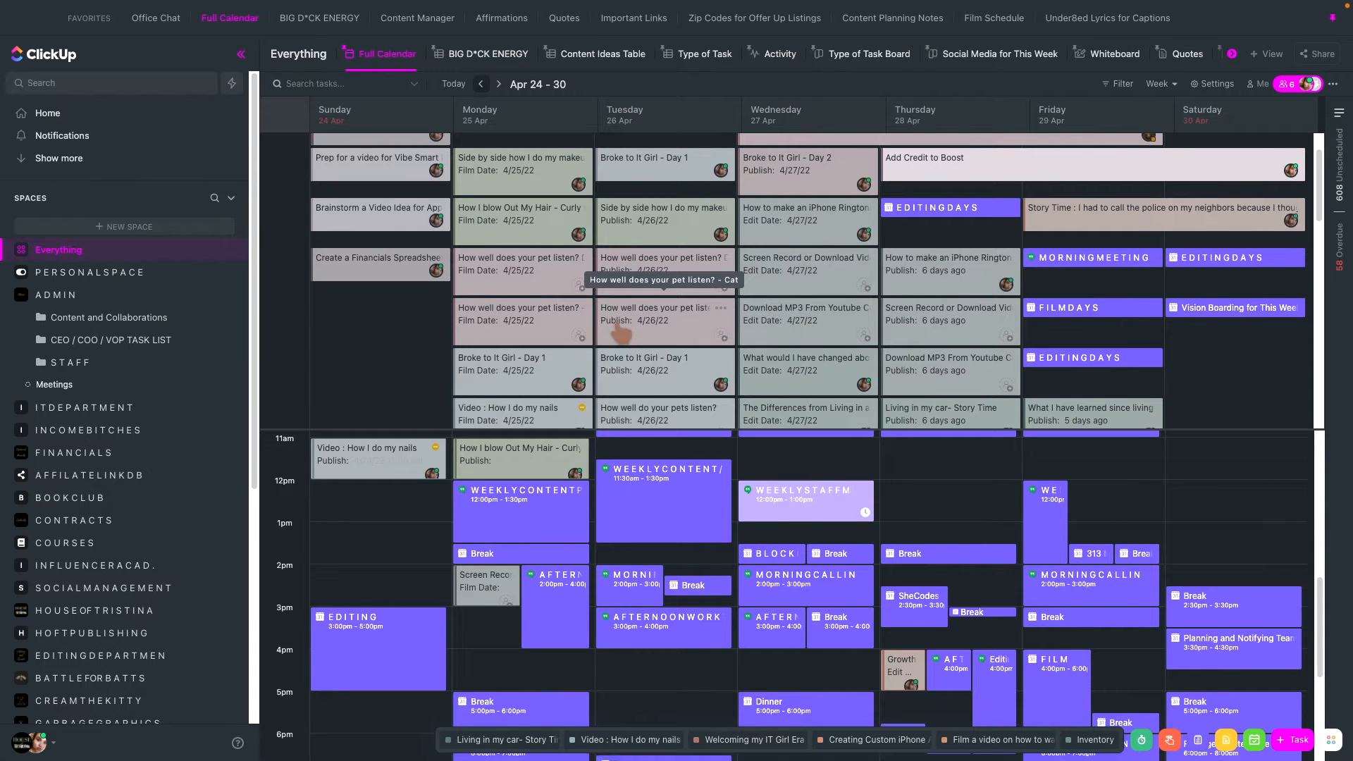
{"action": "scroll", "coordinate": [620, 331], "scroll_direction": "up", "scroll_amount": 1}
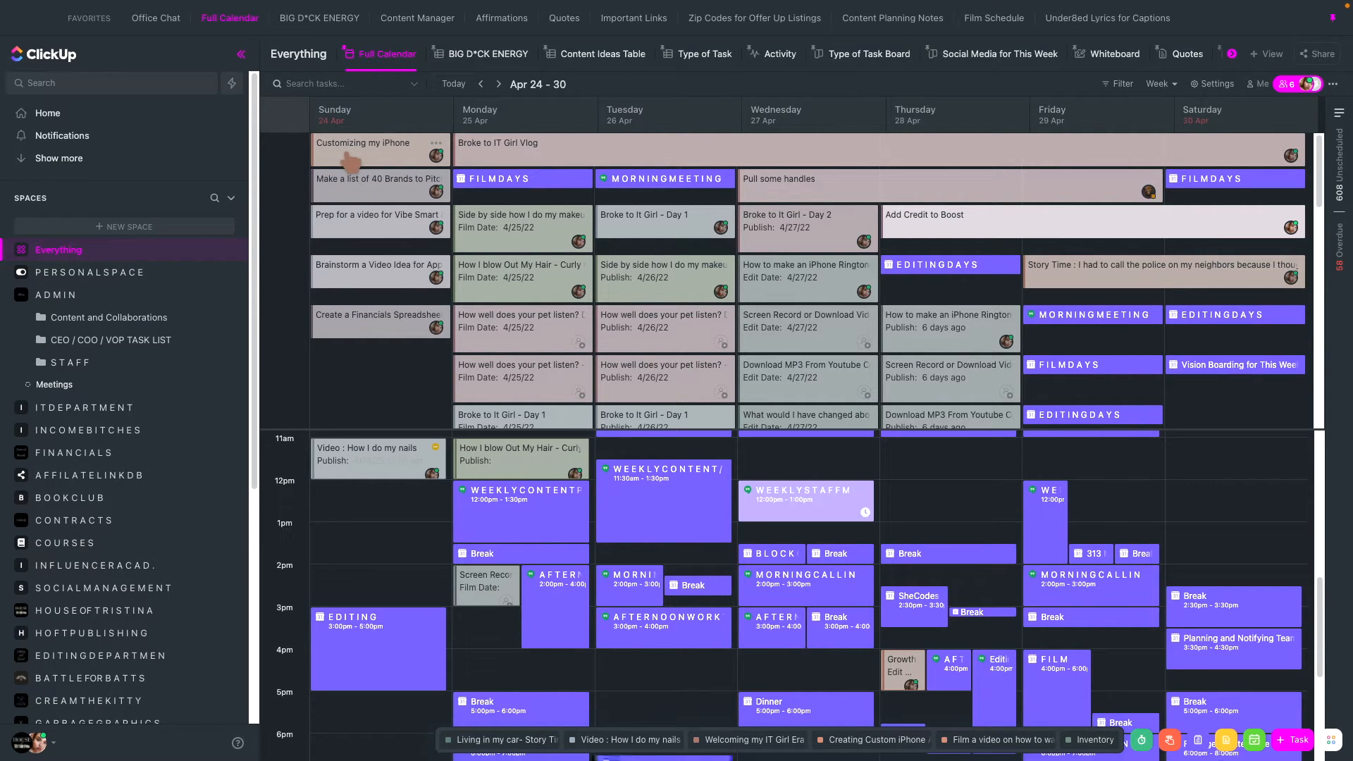
{"action": "left_click", "coordinate": [377, 275]}
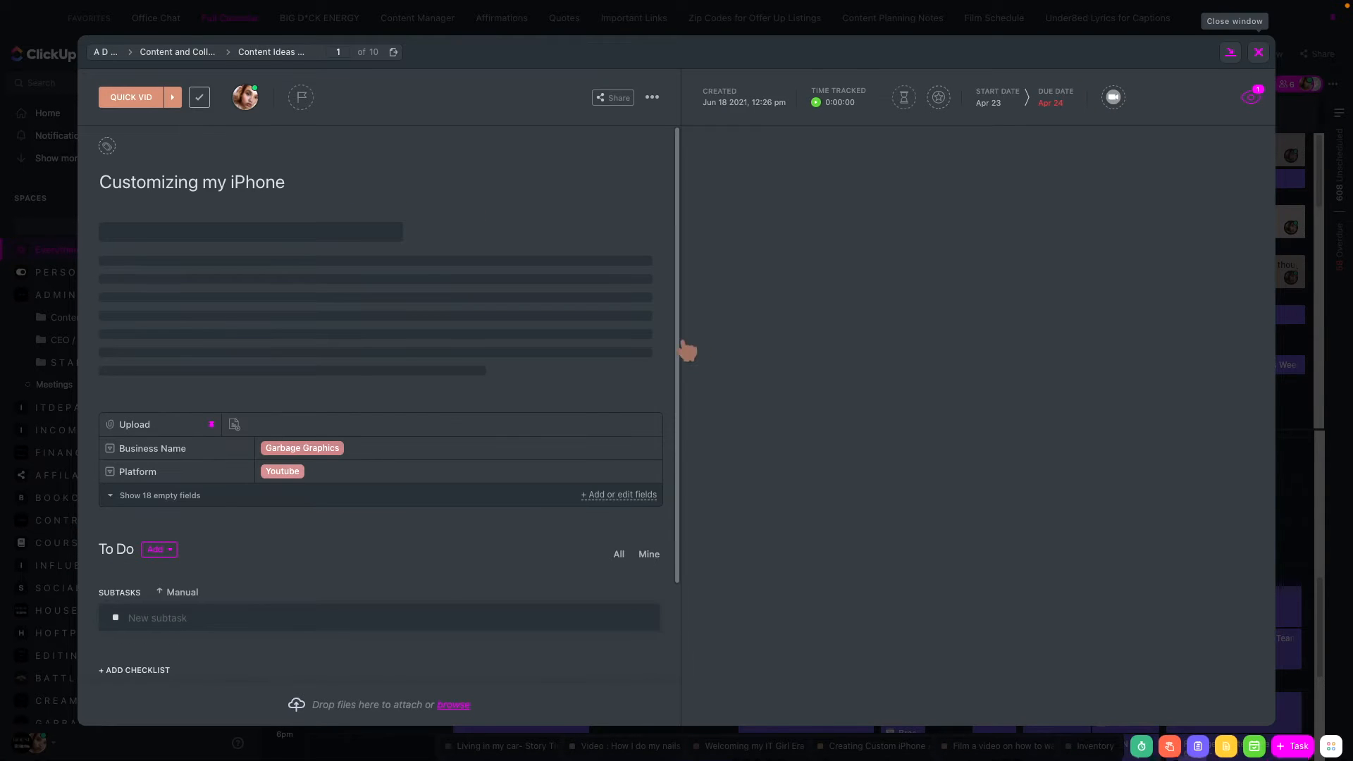
{"action": "key", "text": "Escape"}
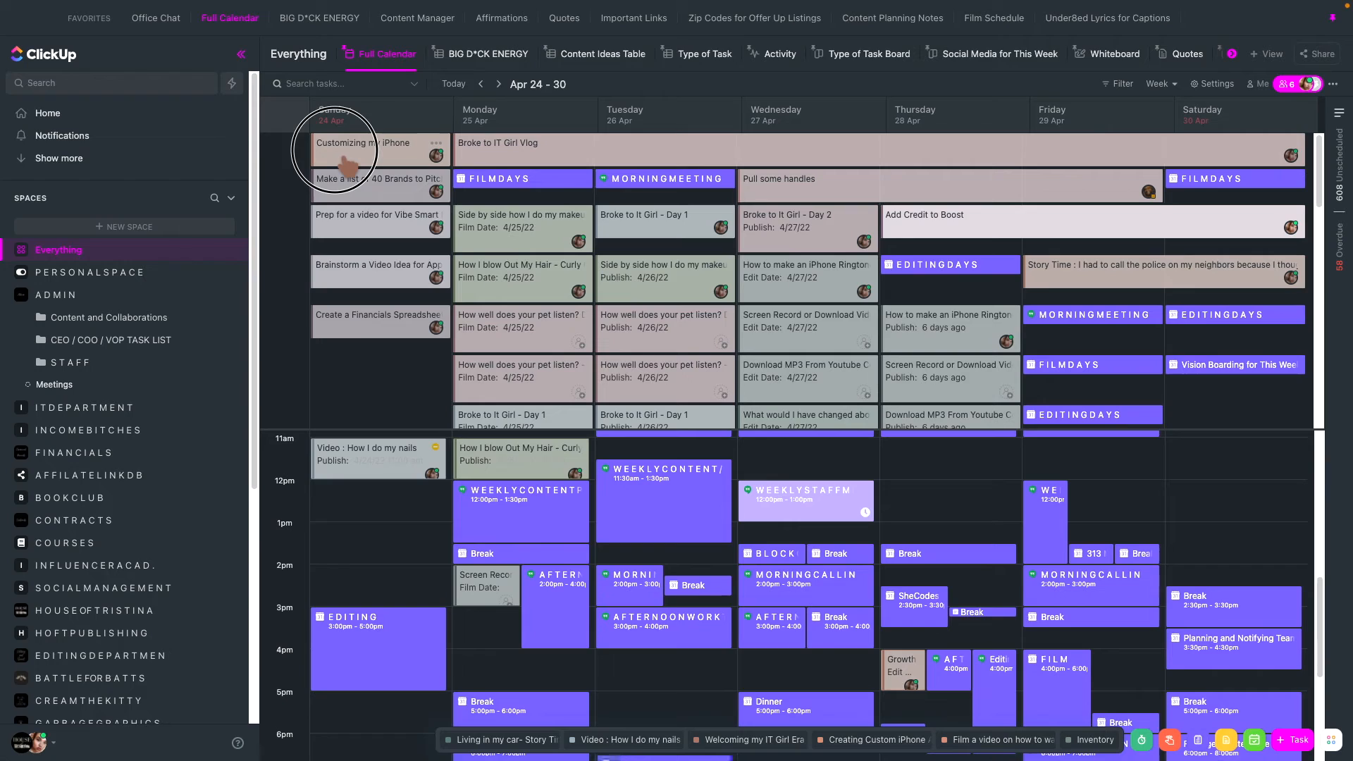